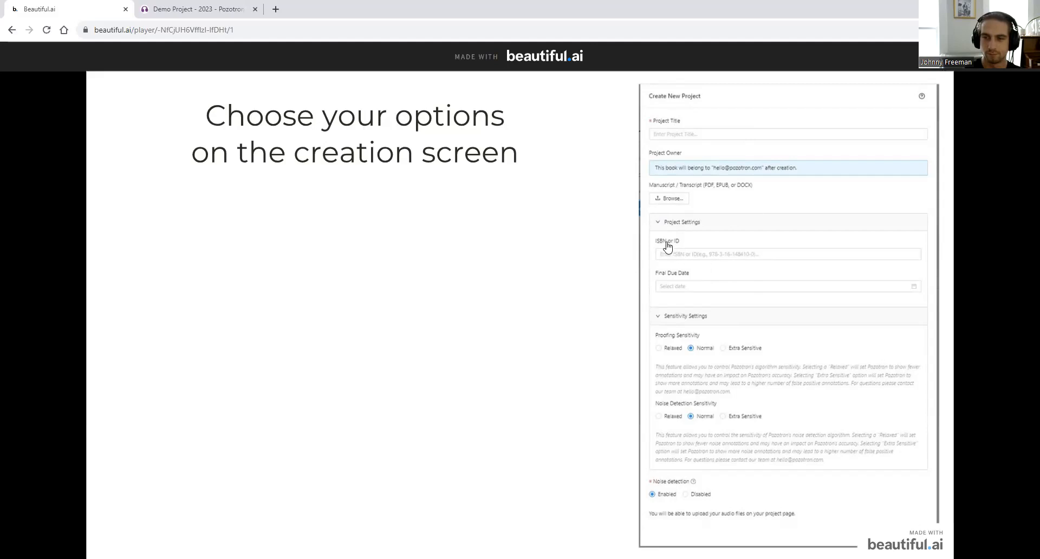
- Reveal the 'Project title, customer, ISBN/ID, etc.' bullet, then switch to the Demo Project - 2023 tab
key("Right")
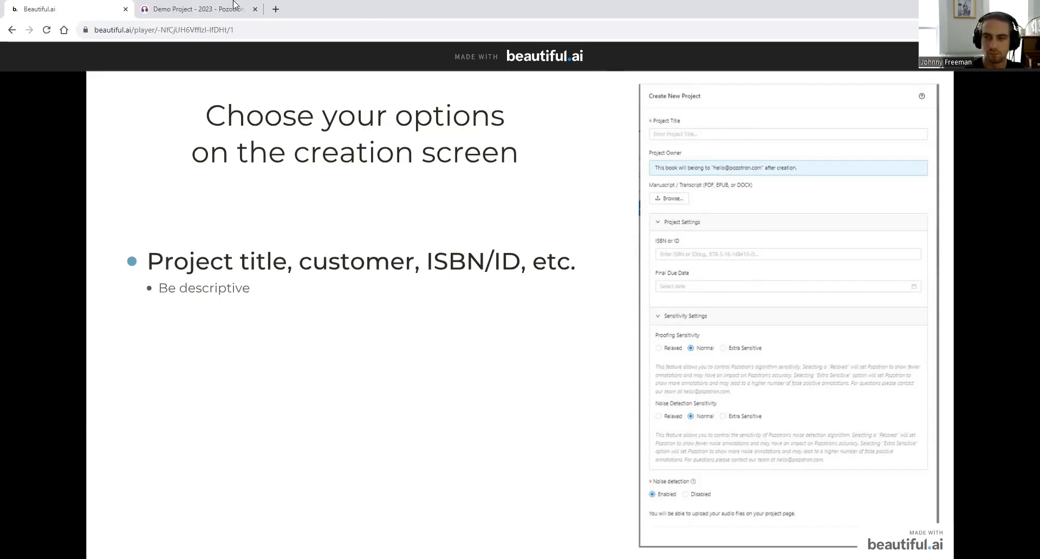
left_click(205, 10)
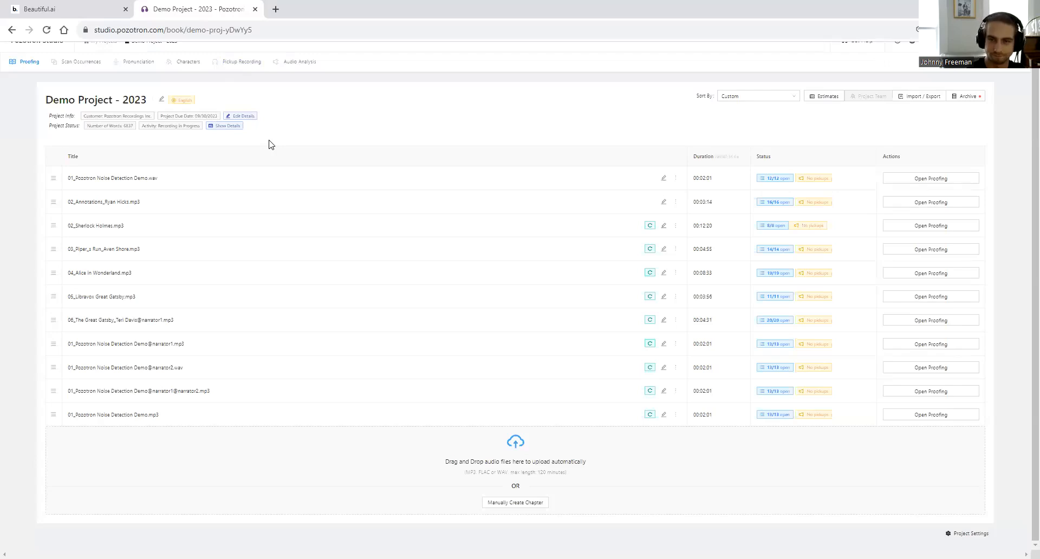
- Enlarge the project's Notes box and save the note 'This project is delayed'
left_click(241, 116)
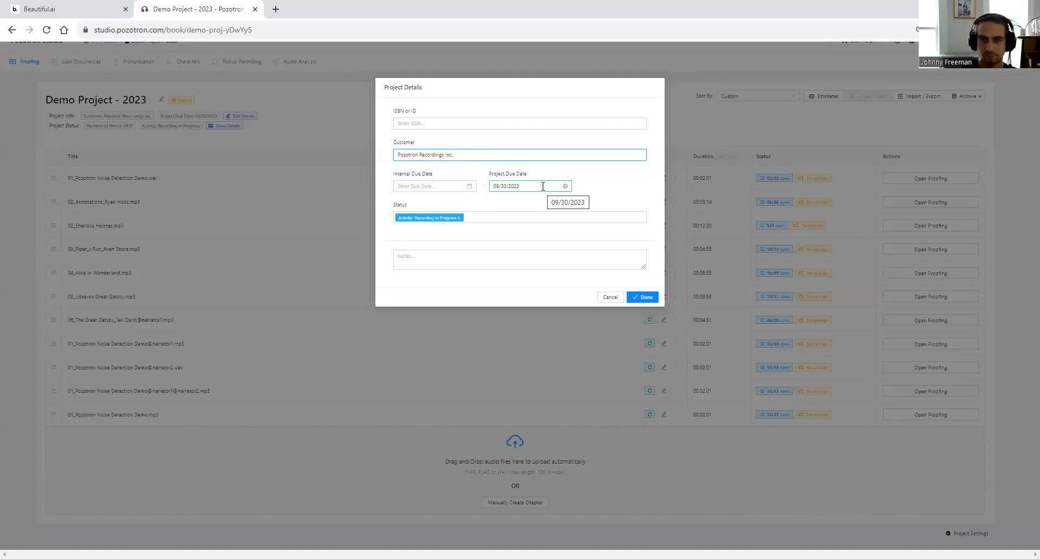
left_click(509, 217)
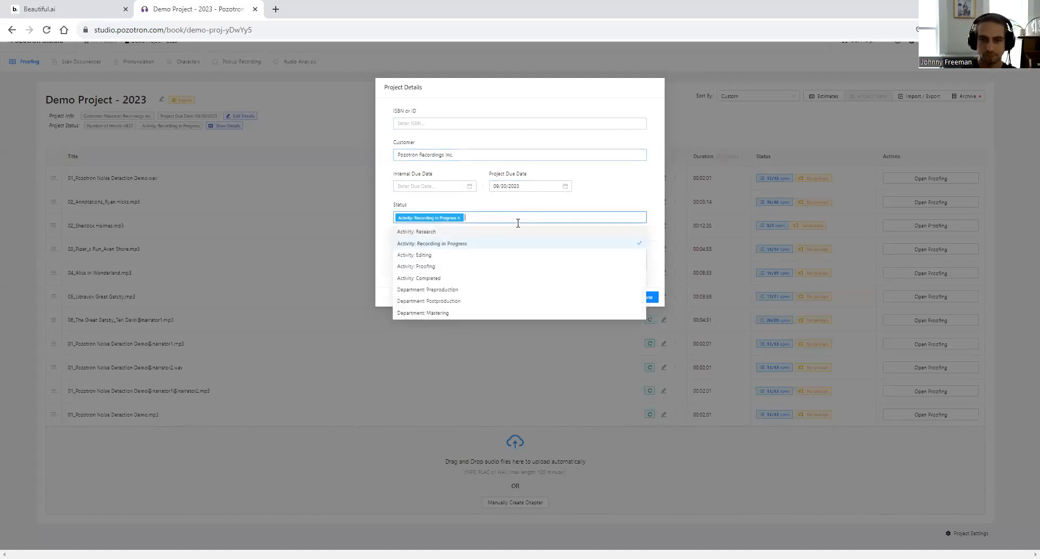
left_click(385, 278)
left_click_drag(644, 266, 636, 330)
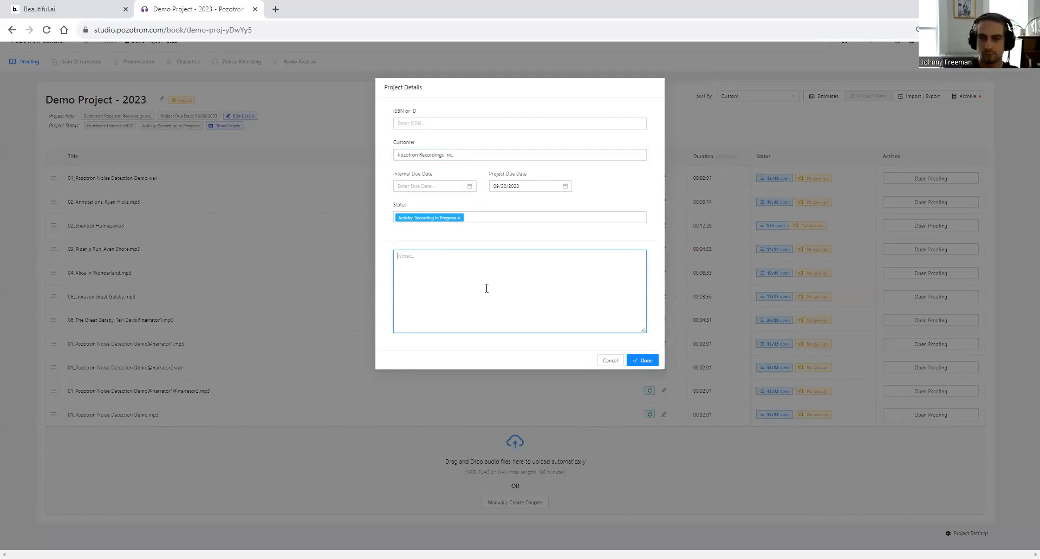
type("This proje")
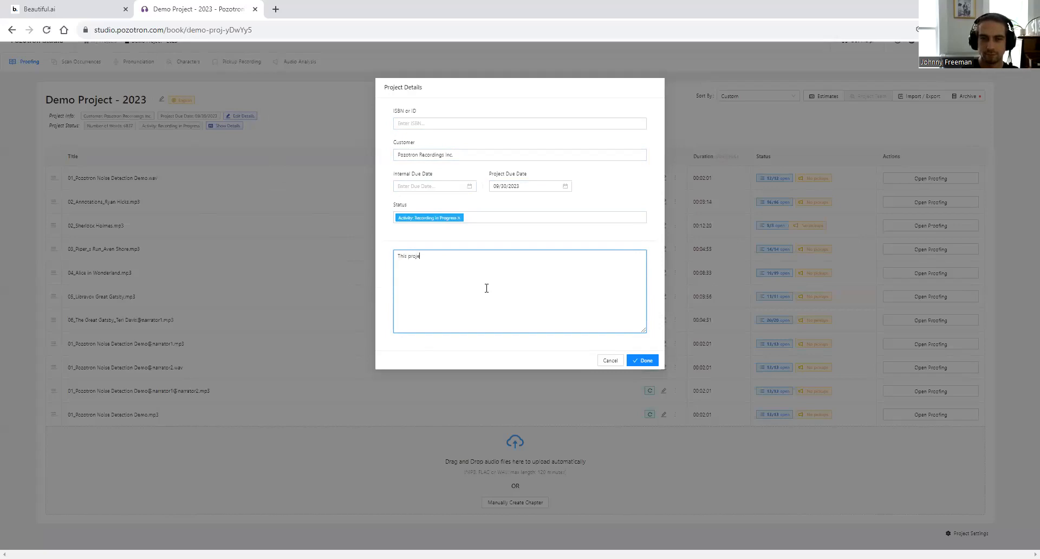
type("ct is delayed")
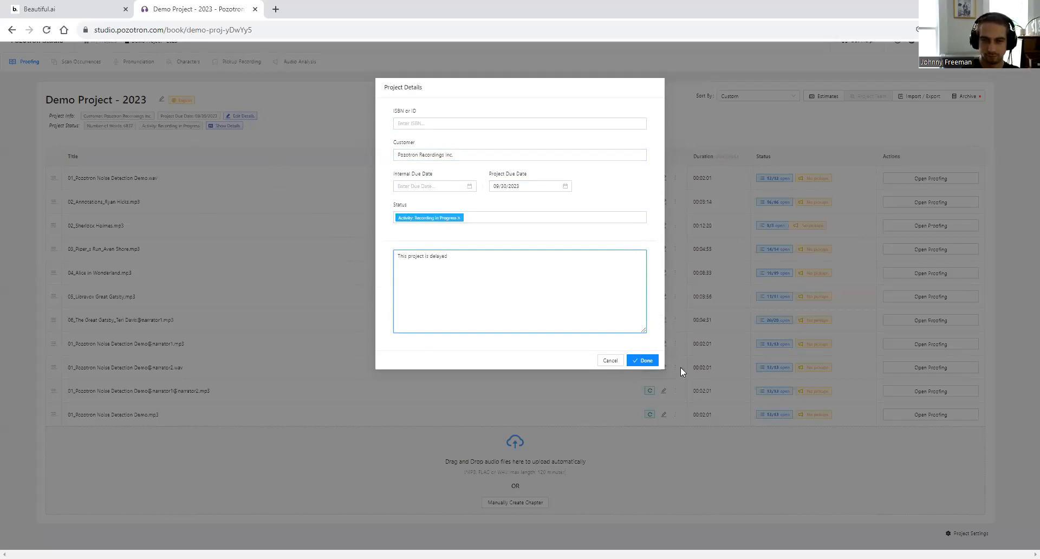
left_click(643, 360)
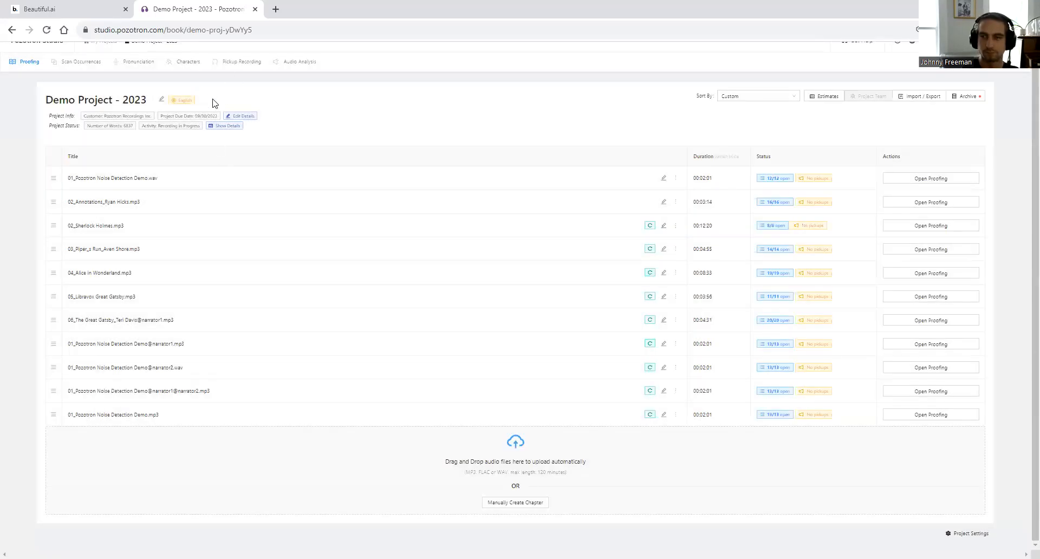
- Glance at the estimation summary and reopen the project details to confirm the note
left_click(225, 126)
left_click(320, 172)
left_click(250, 119)
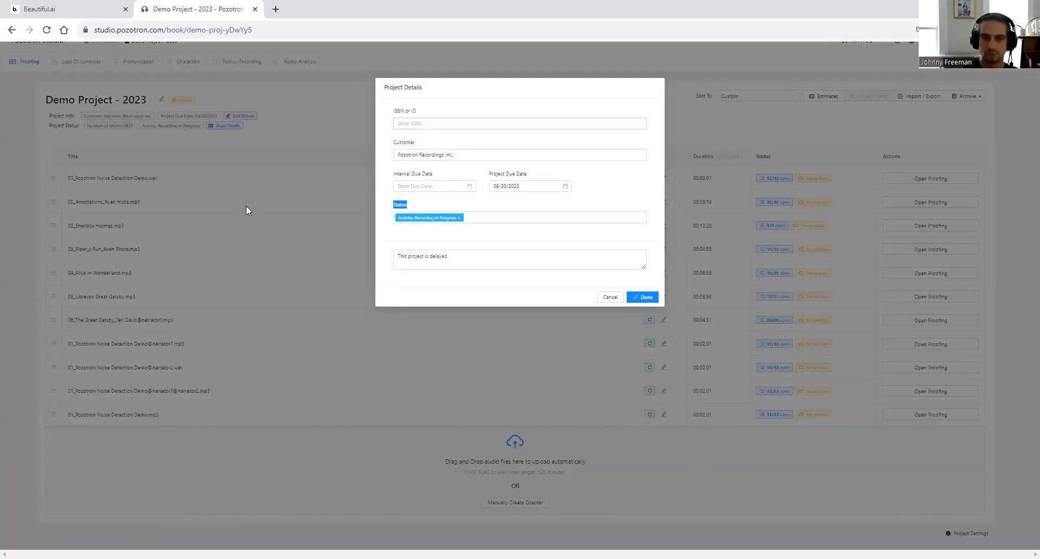
left_click(245, 206)
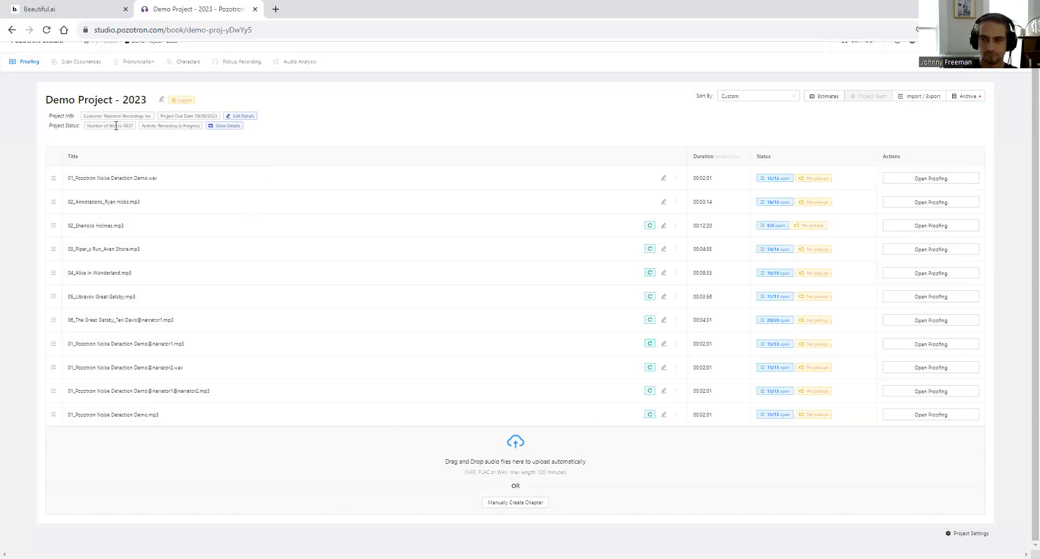
scroll(105, 78, "up", 1)
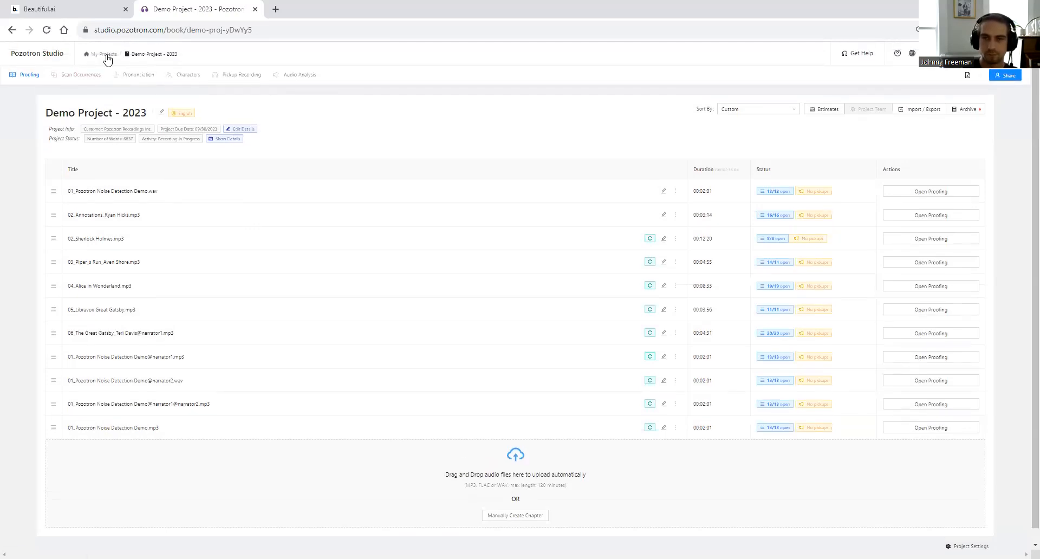
- Return to My Projects and sort the list by Project Customer
left_click(103, 55)
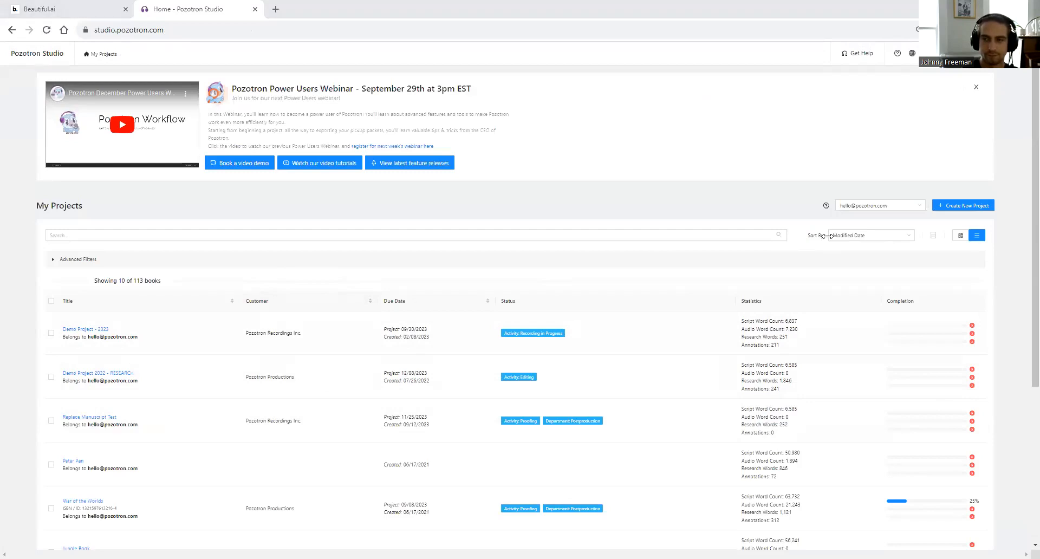
left_click(867, 235)
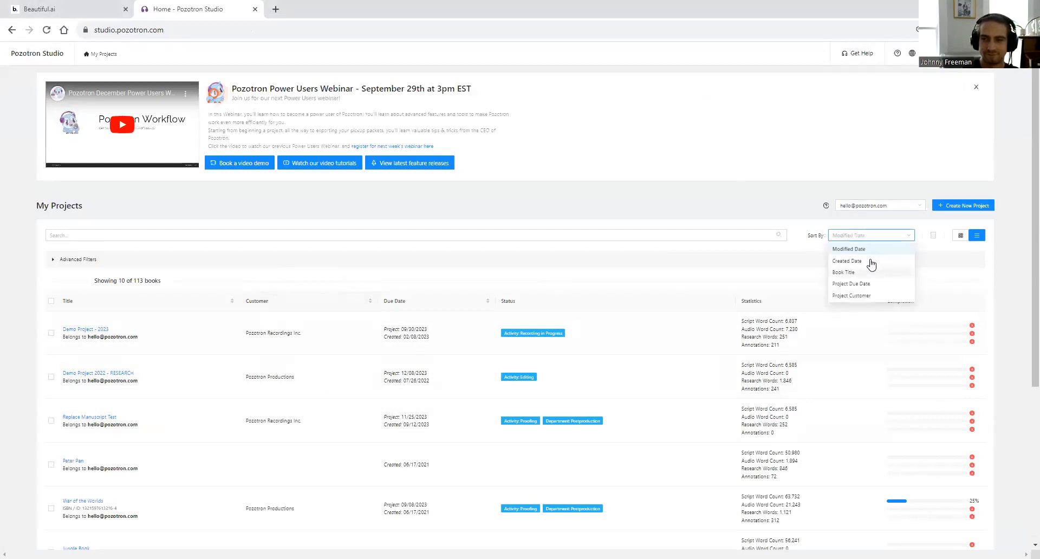
left_click(869, 296)
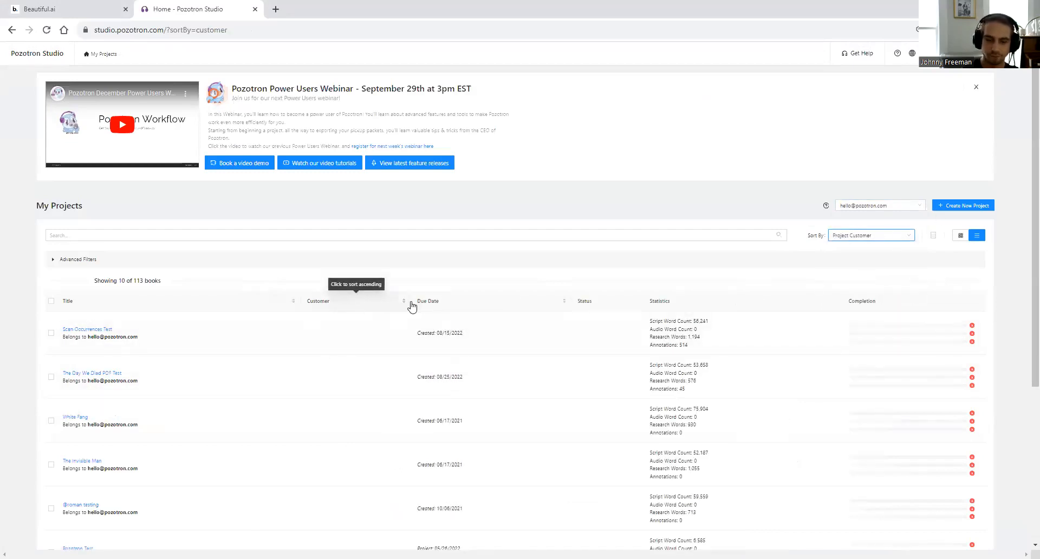
scroll(403, 433, "down", 4)
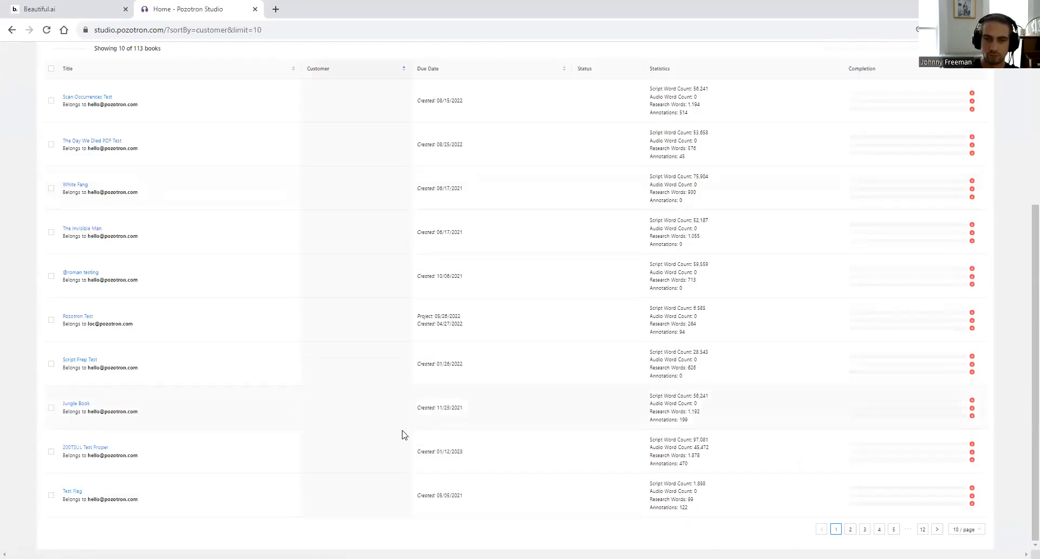
scroll(422, 403, "up", 4)
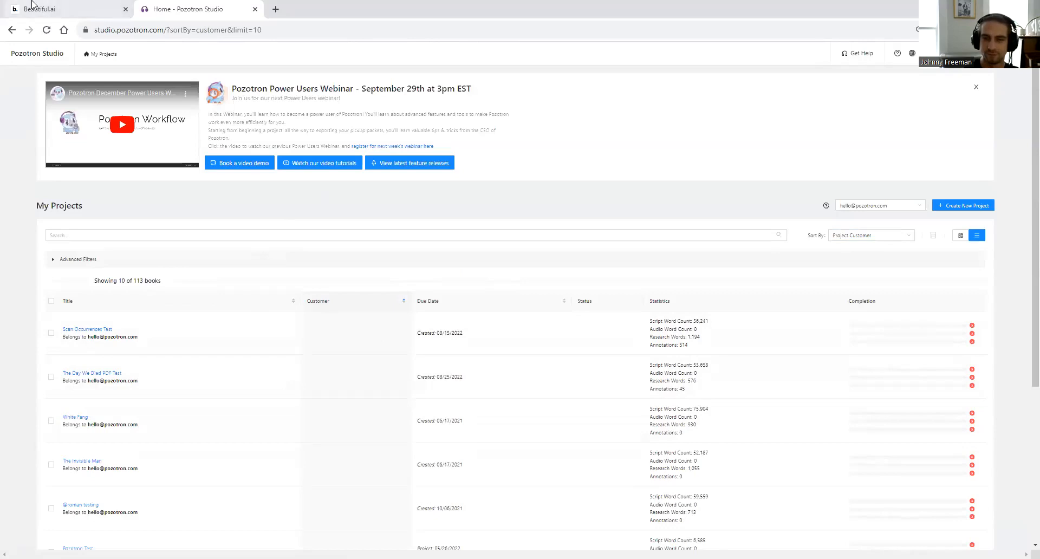
- Flip briefly to the presentation slides and back to the project list
mouse_move(33, 4)
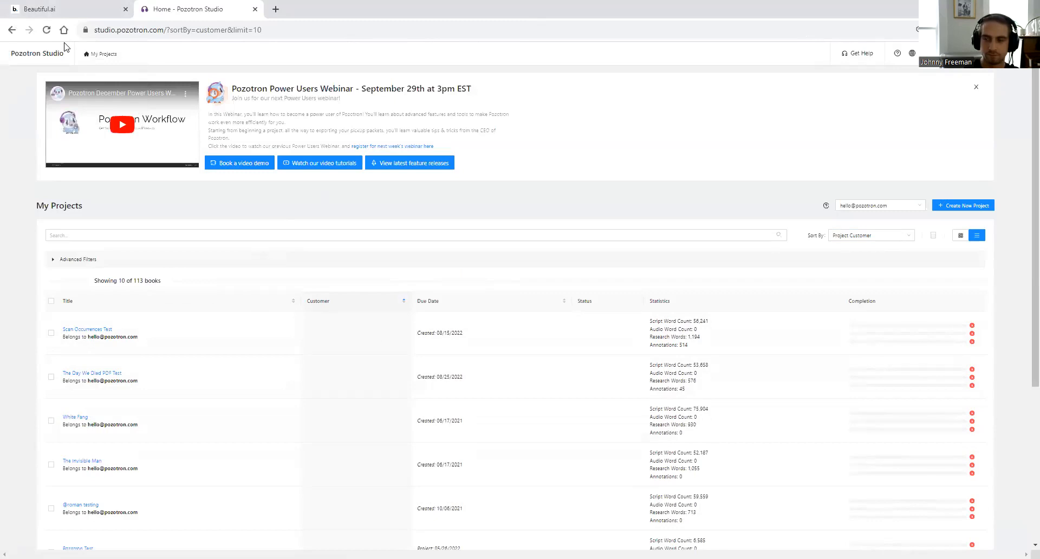
key("ctrl+shift+Tab")
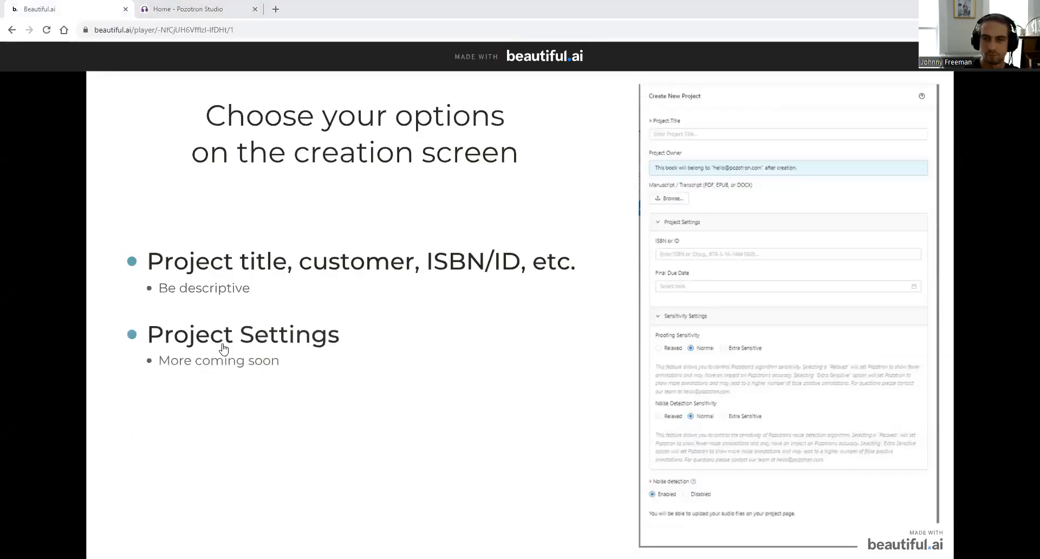
key("ctrl+Tab")
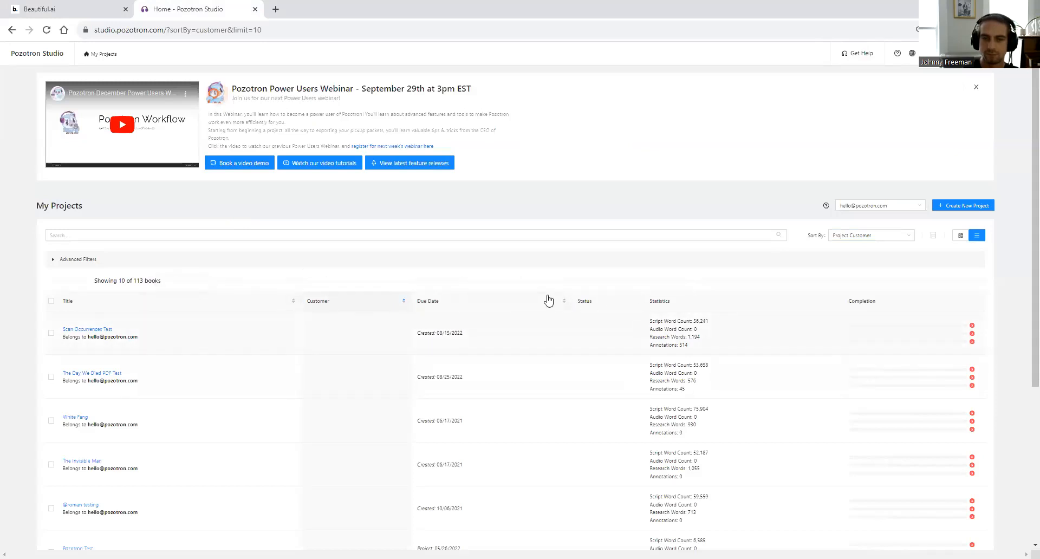
- Search the projects for 'demo', then for 'demo project 2023'
left_click(366, 236)
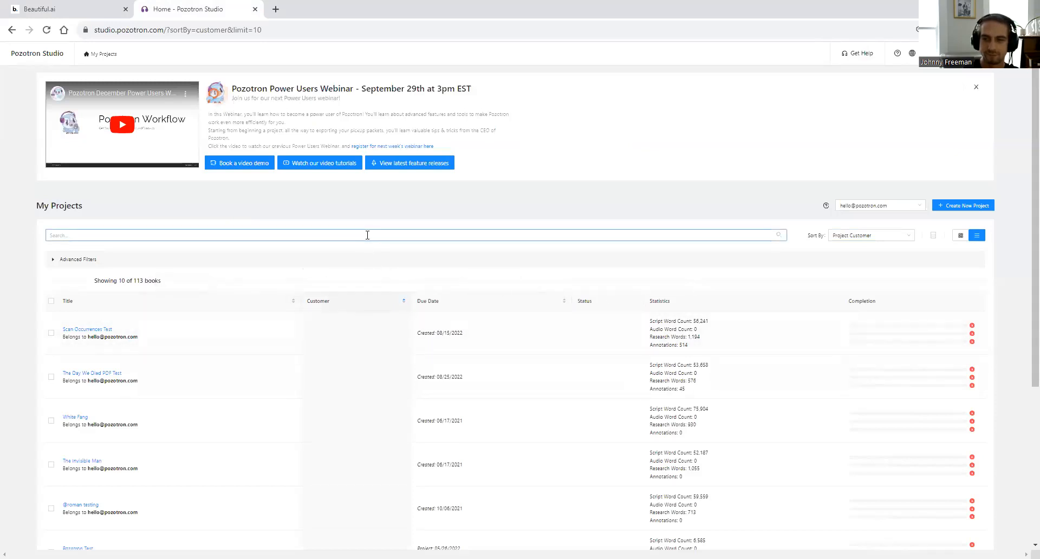
left_click(382, 235)
type("demo")
key("Return")
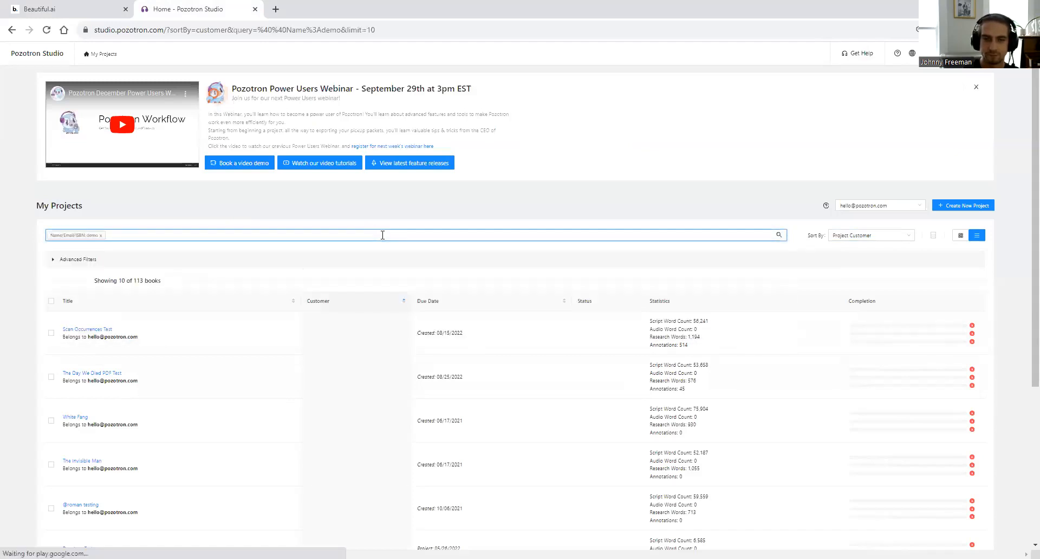
scroll(103, 341, "down", 3)
scroll(111, 325, "down", 2)
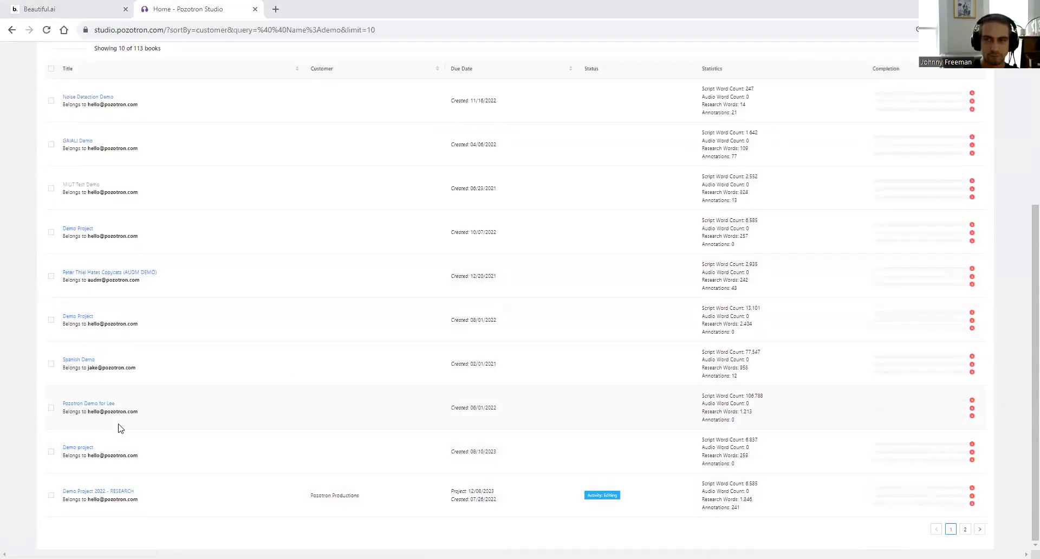
scroll(122, 437, "up", 5)
left_click(123, 233)
type("demo pr")
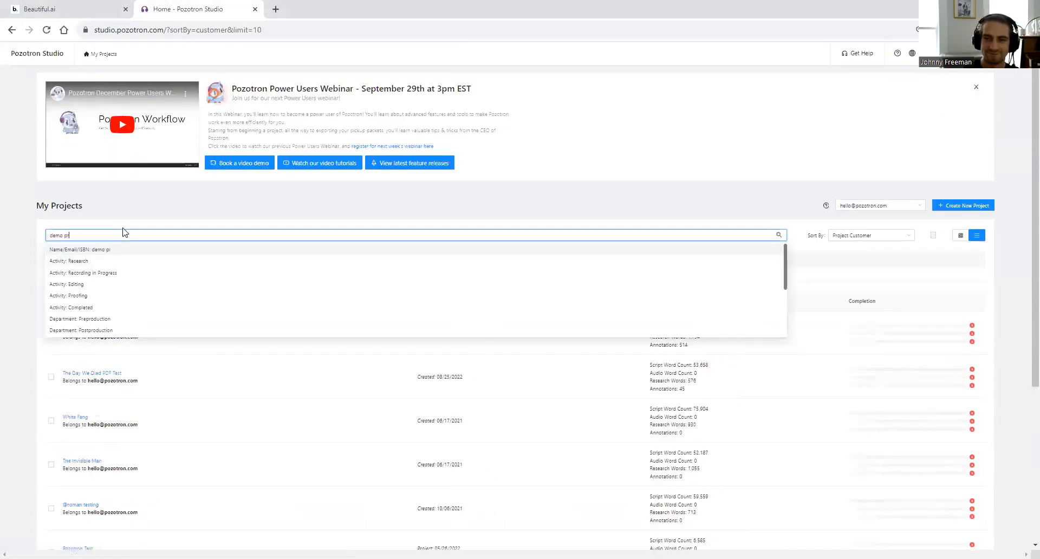
type("oject 2023")
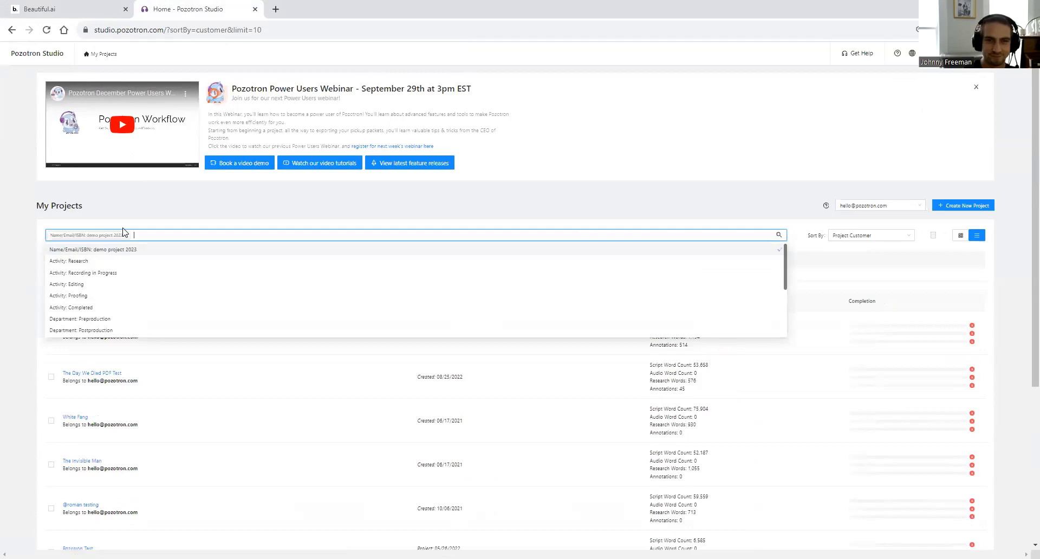
key("Return")
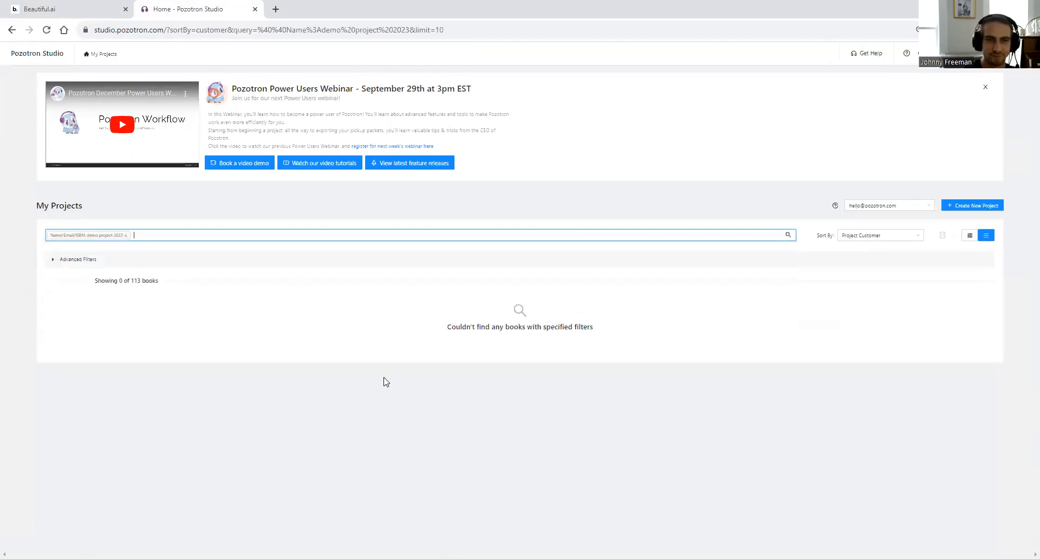
- Sort by Modified Date, remove the search filter and open Demo Project - 2023
left_click(854, 235)
left_click(856, 249)
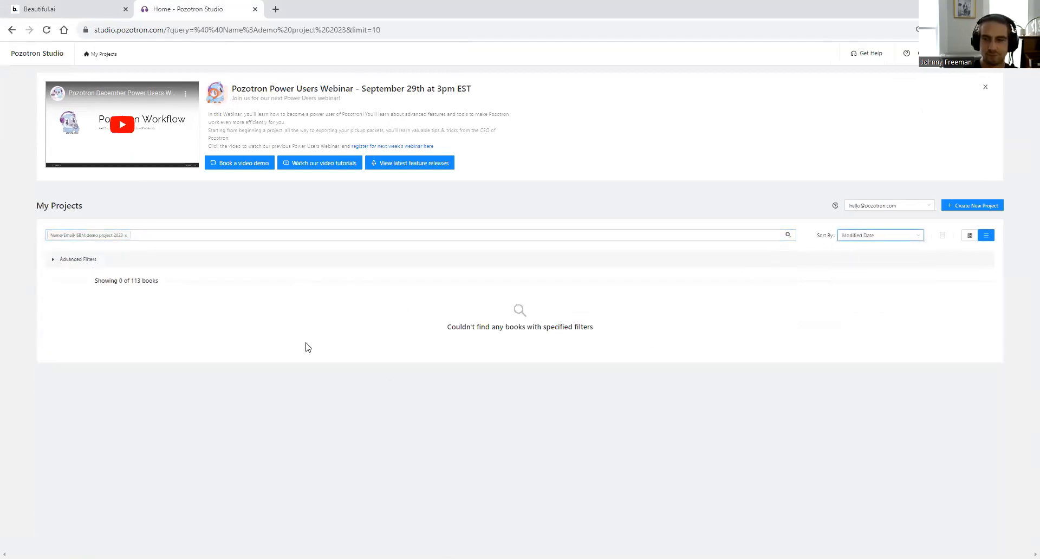
left_click(126, 235)
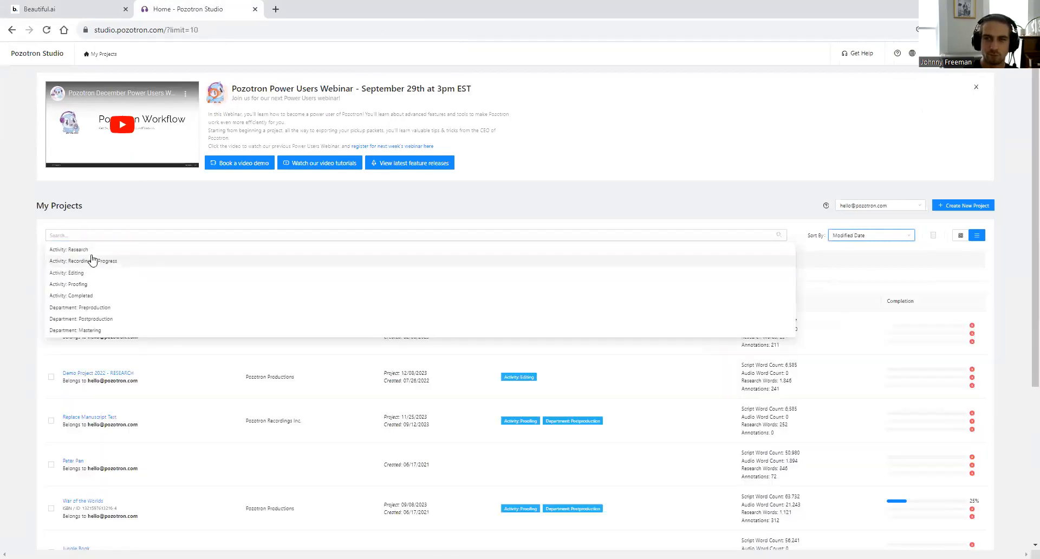
left_click(278, 195)
left_click(90, 329)
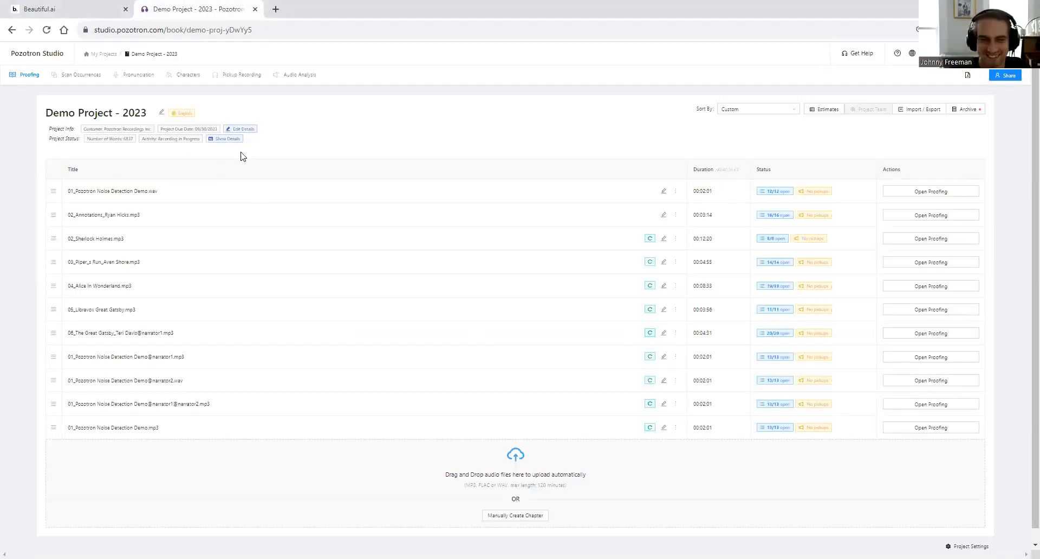
- Open the project estimate, highlighting the 2.21-hour narration figure and its explanation, then return to the slides
left_click(822, 110)
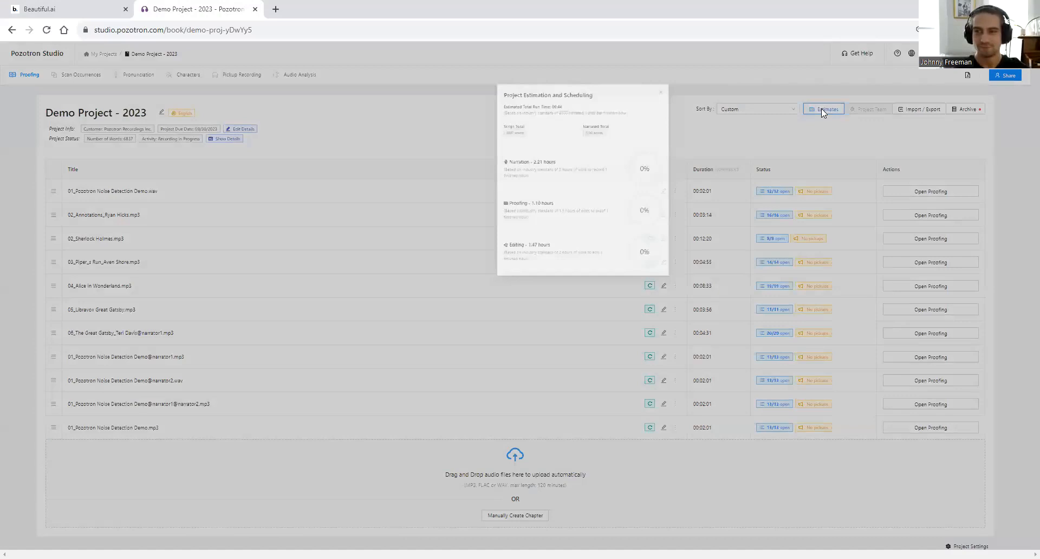
left_click_drag(427, 175, 524, 208)
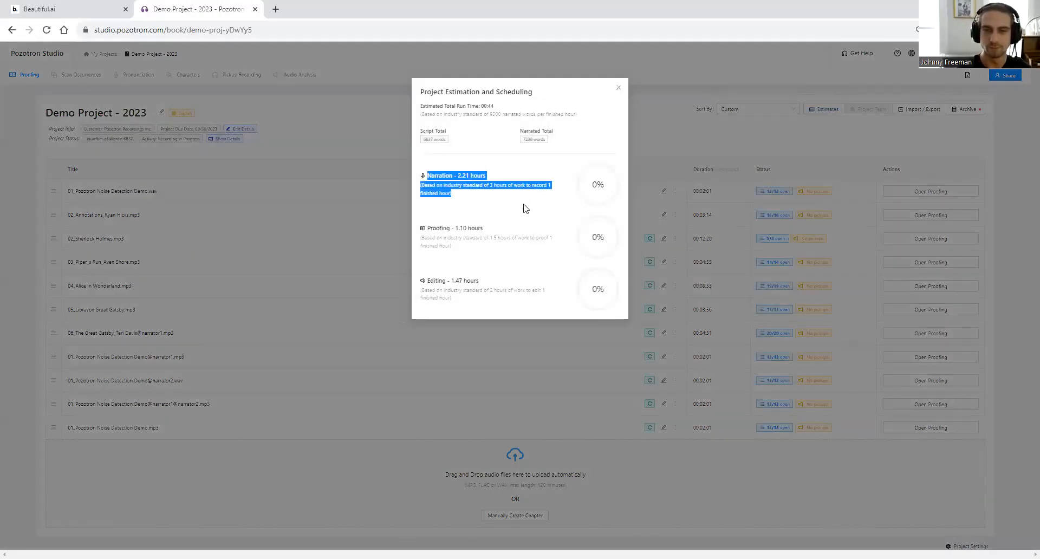
left_click(467, 176)
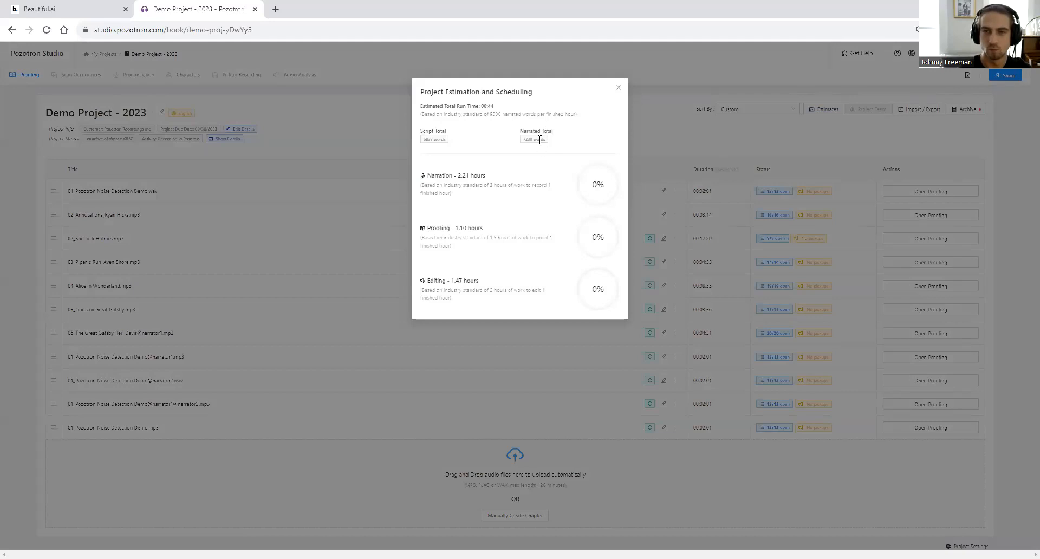
left_click_drag(427, 184, 420, 185)
left_click_drag(531, 178, 534, 185)
left_click(499, 201)
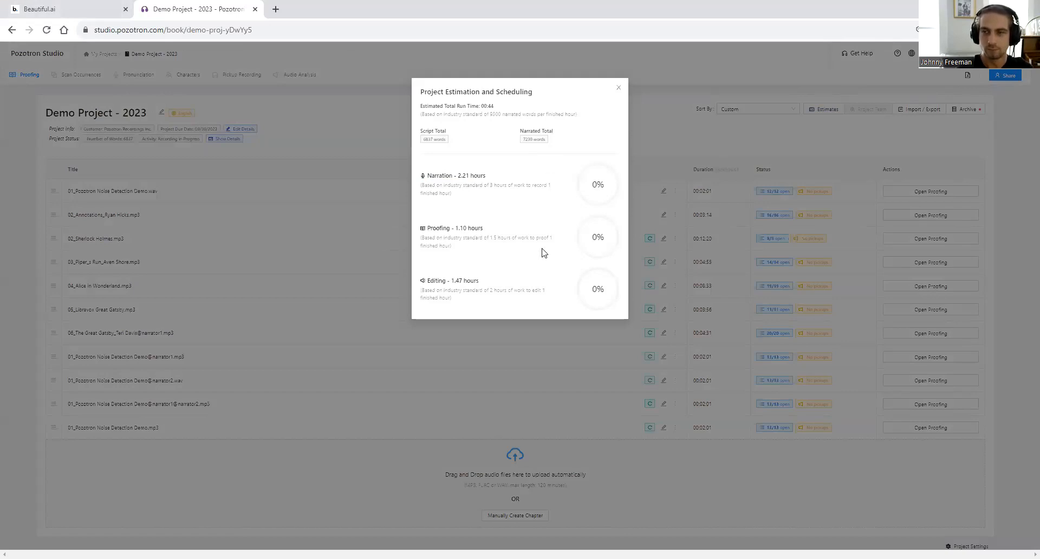
left_click(35, 7)
- Reveal the Sensitivity settings and Noise Detection bullets, then advance to The Project Page slide
key("Right")
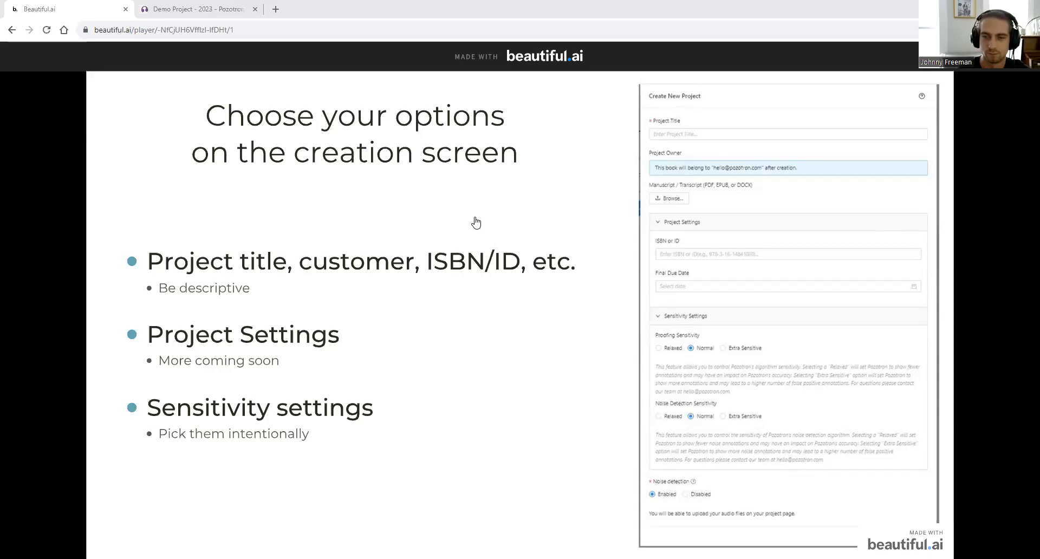
key("Right")
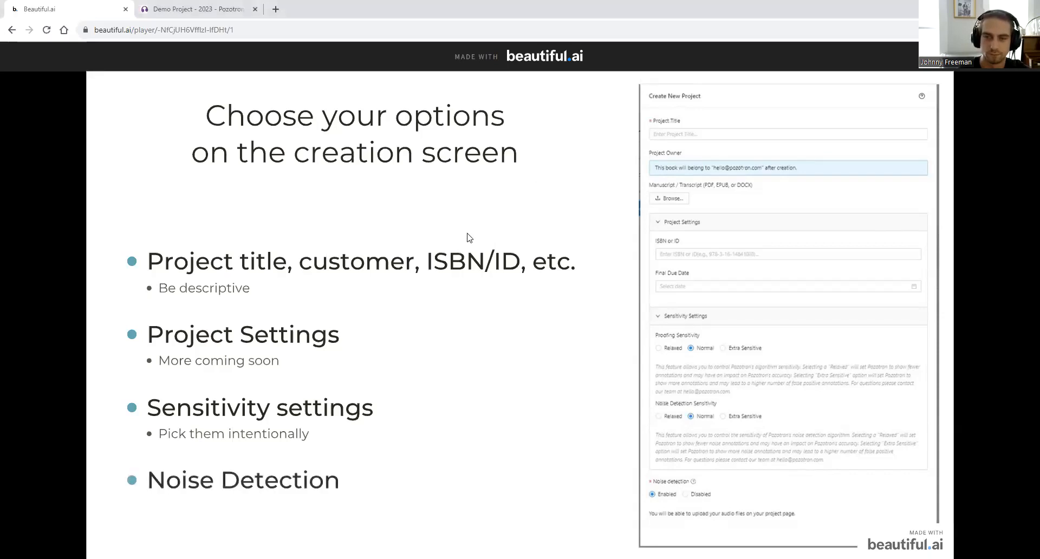
key("Right")
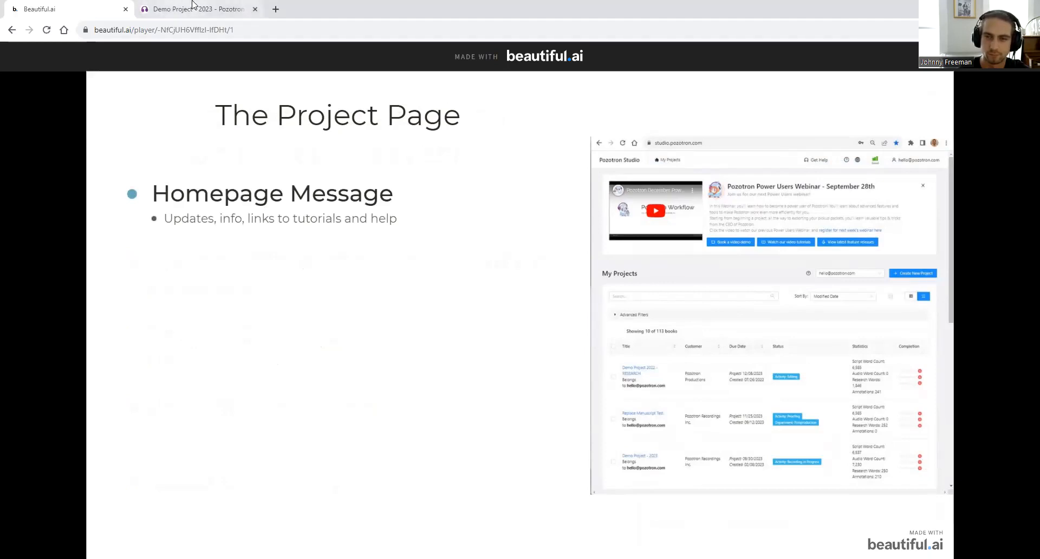
left_click(172, 6)
- Close the estimate and show the My Projects home page's Power Users Webinar message
left_click(238, 112)
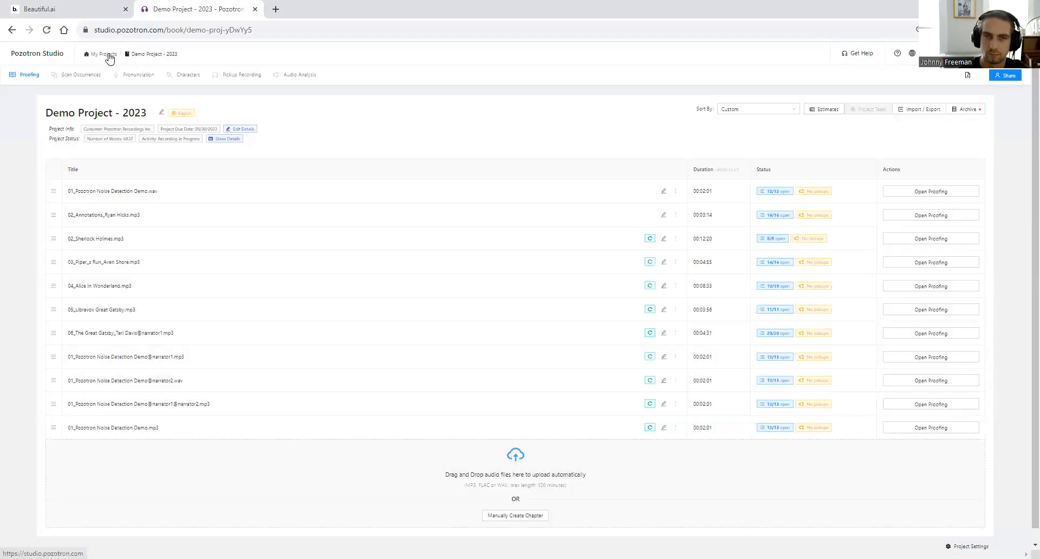
left_click(104, 54)
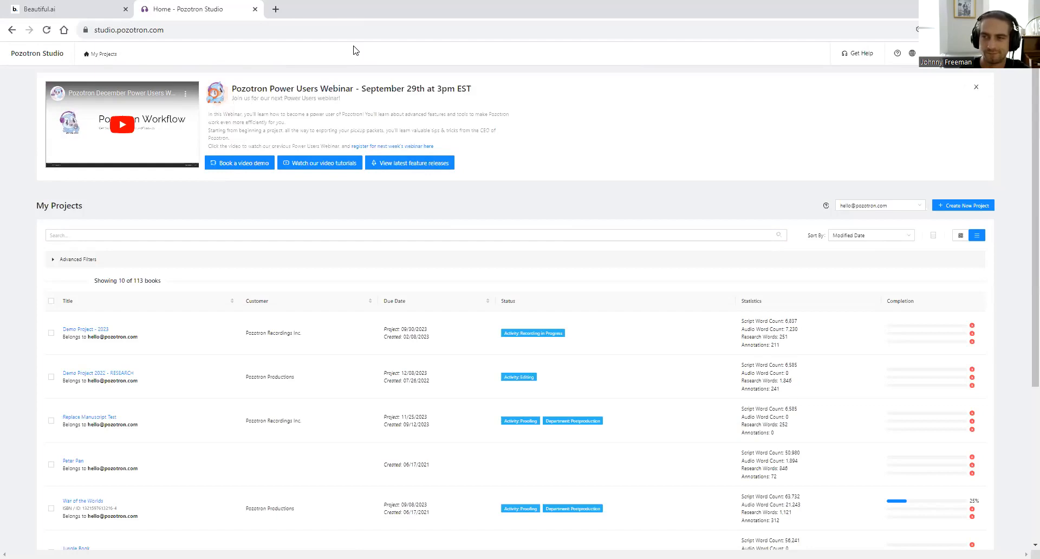
left_click_drag(269, 115, 302, 123)
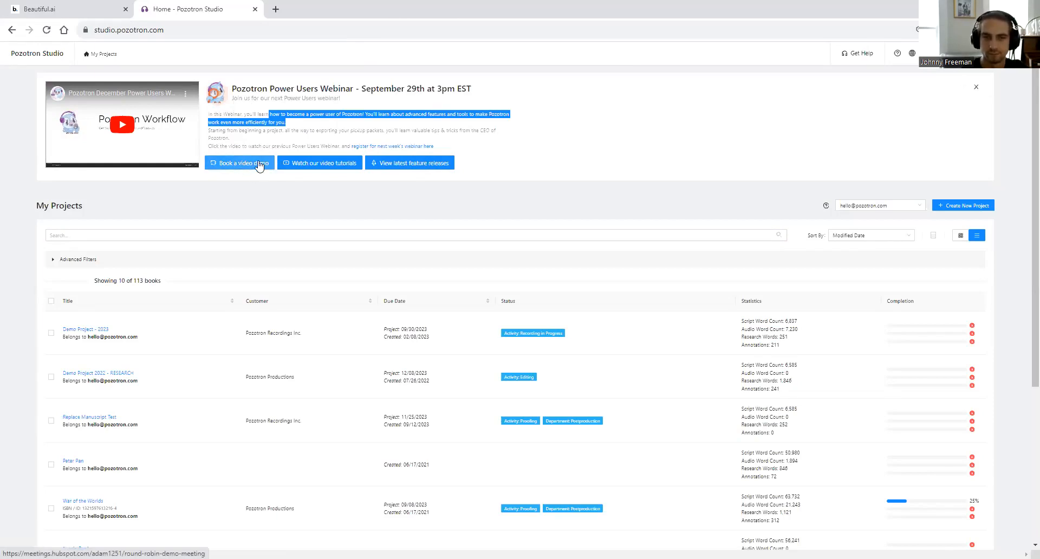
- Open the 'Book a video demo' HubSpot calendar from the homepage banner
left_click(259, 164)
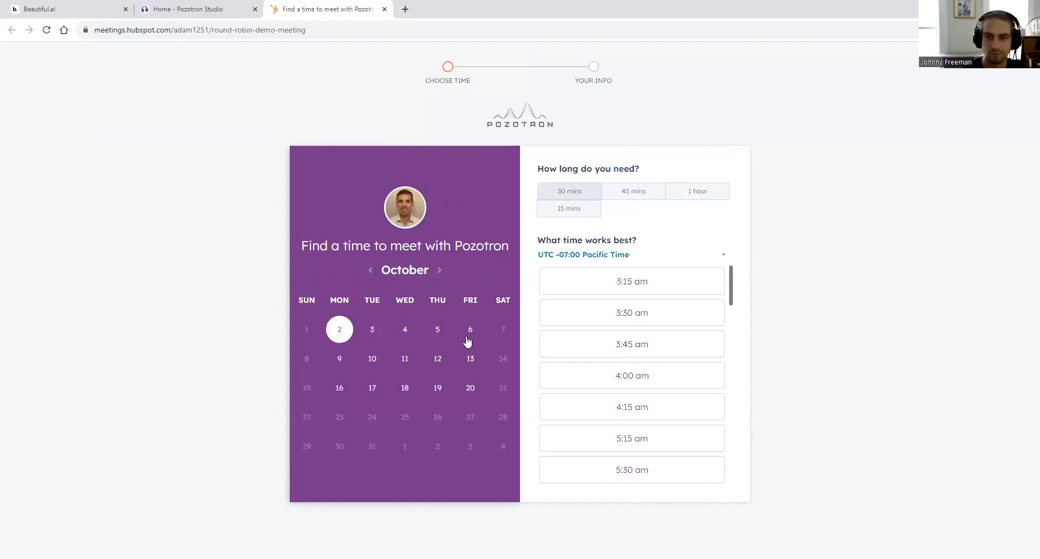
- Reveal the Information Fields and Statistics bullets, closing the HubSpot booking tab in between
left_click(81, 8)
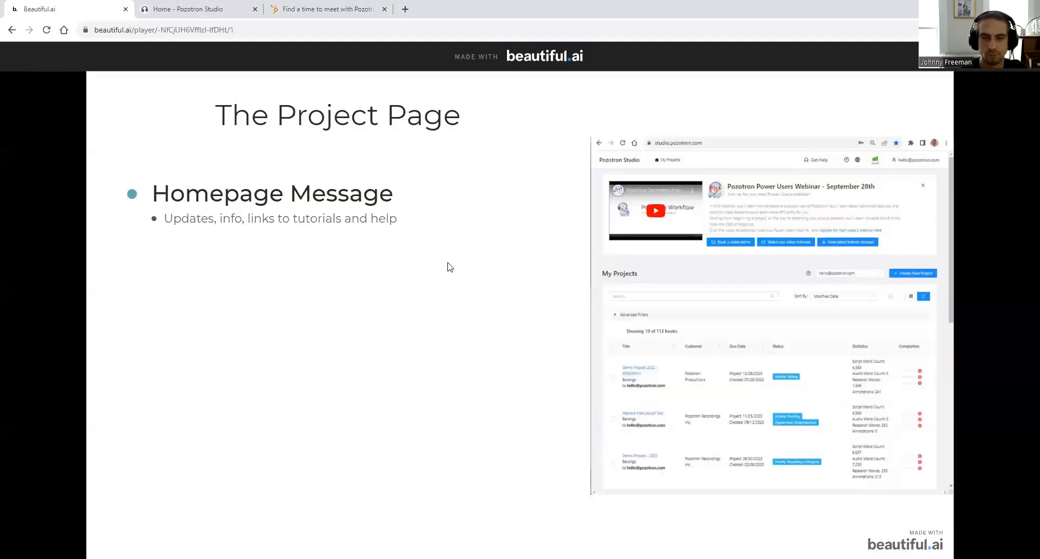
left_click(384, 333)
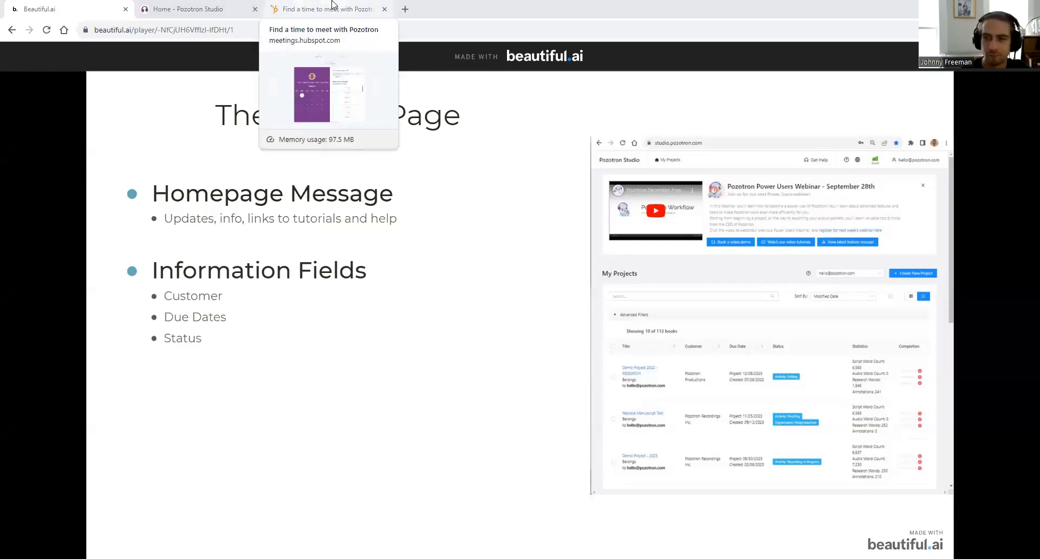
left_click(384, 10)
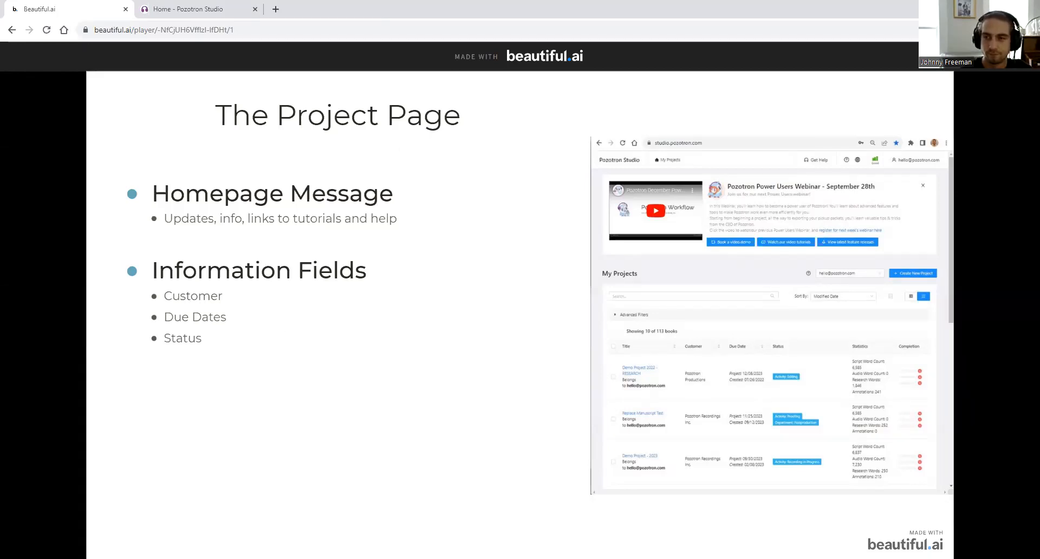
left_click(461, 320)
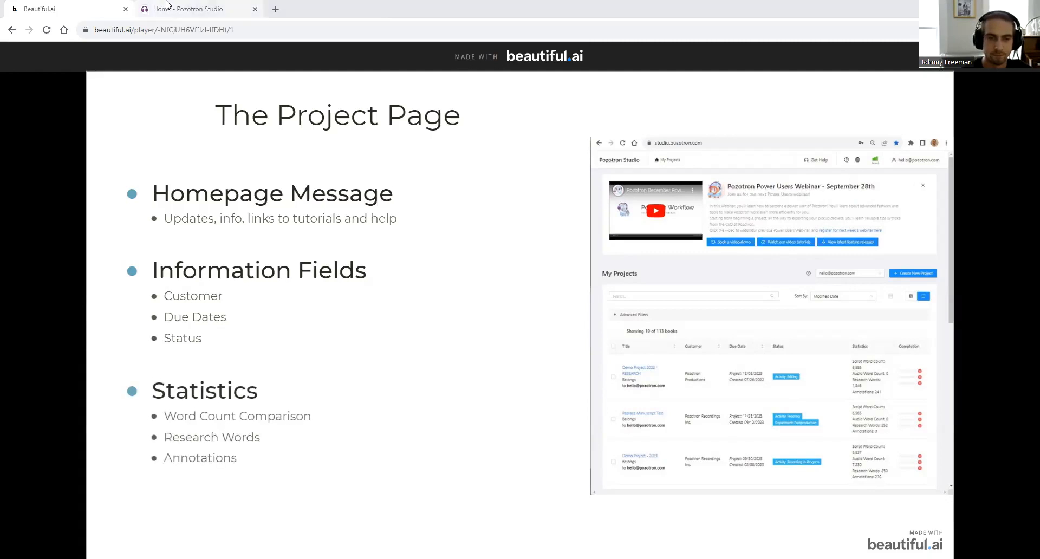
left_click(189, 9)
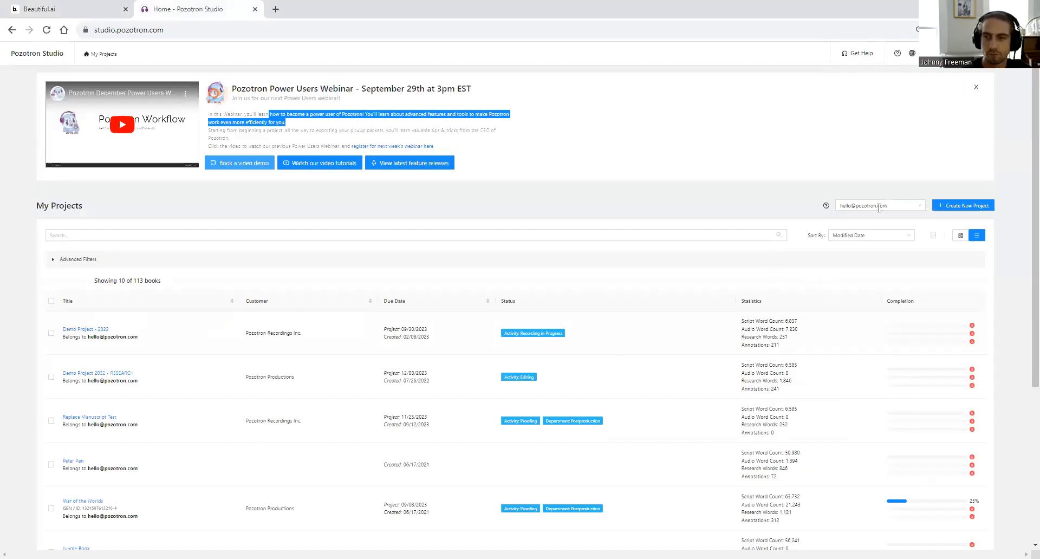
- Toggle to book-cover cards and back to the table, then highlight Demo Project's 6,837 and 7,230 word counts
left_click(964, 236)
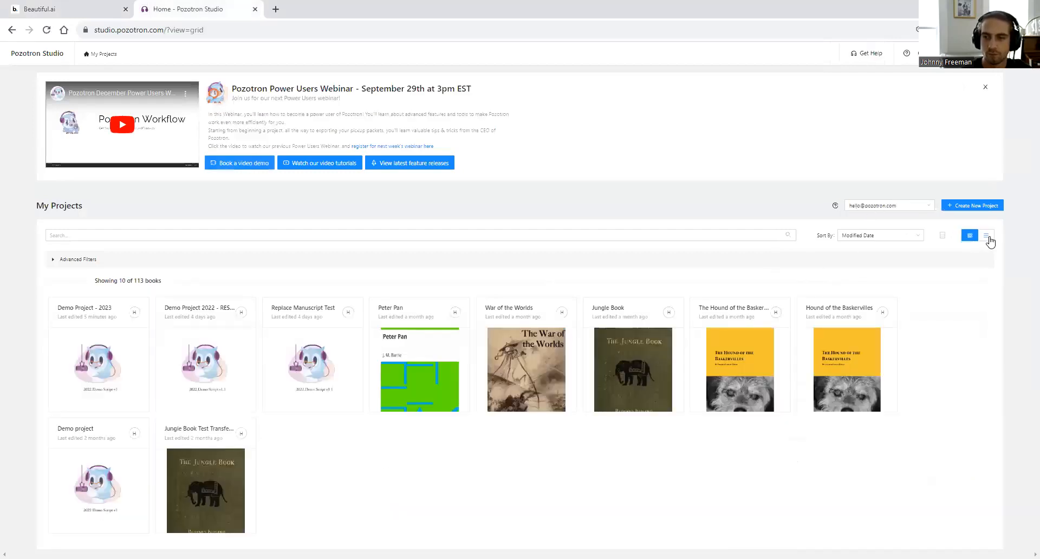
left_click(988, 237)
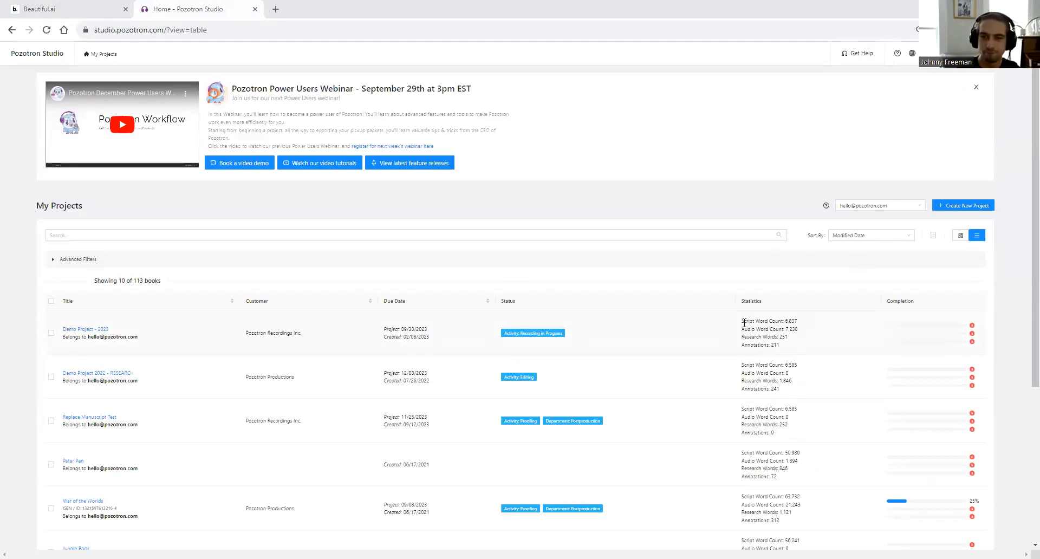
left_click_drag(741, 324, 816, 325)
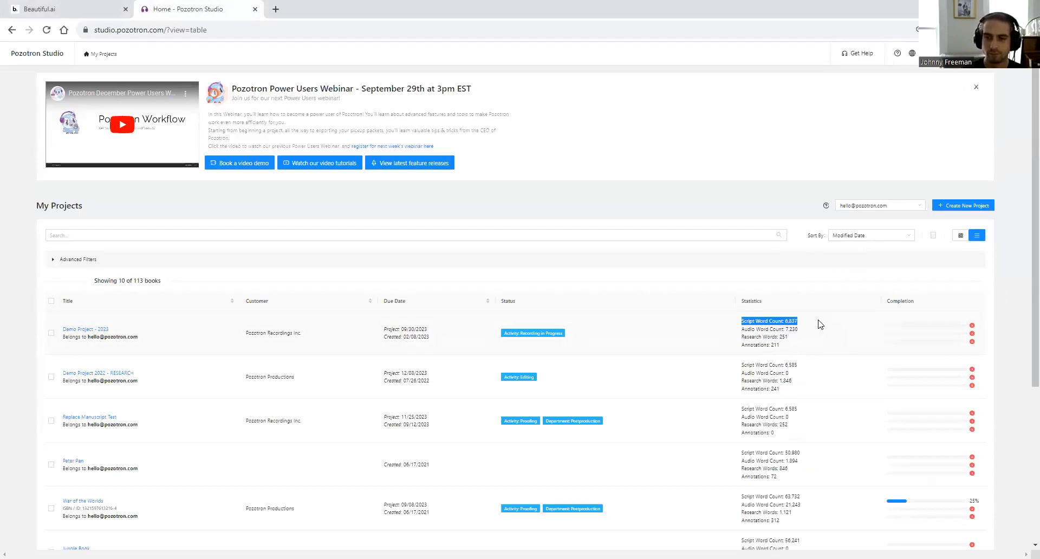
left_click_drag(740, 330, 861, 330)
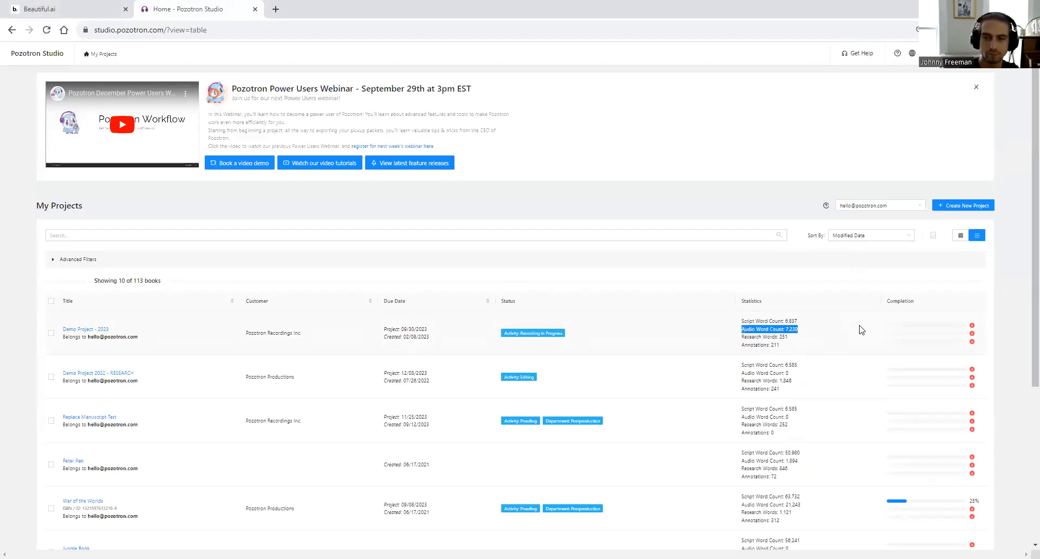
left_click(802, 331)
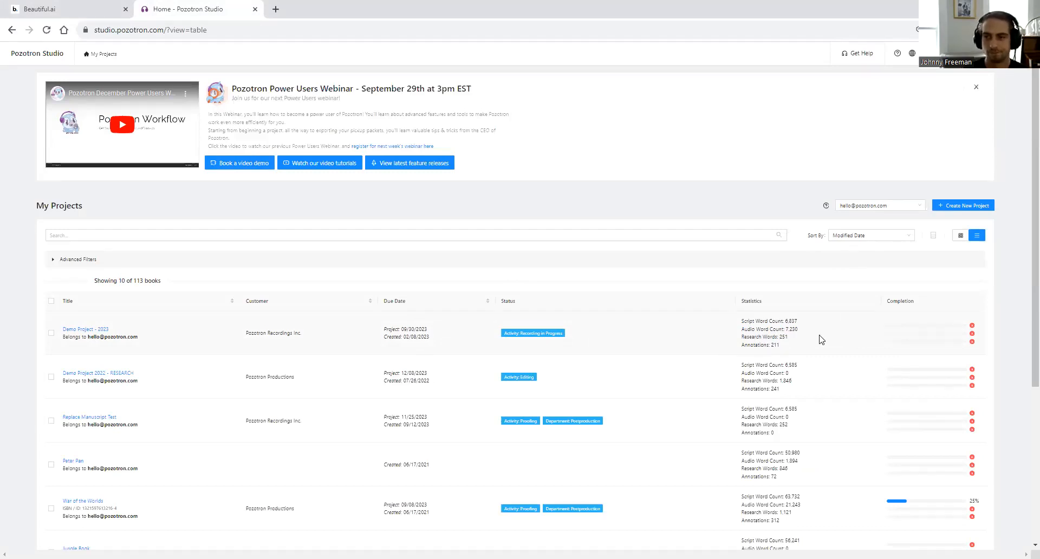
- Highlight Peter Pan's 1,894 audio words, 846 research words, 72 annotations, and Demo's 211 annotations
scroll(828, 411, "down", 2)
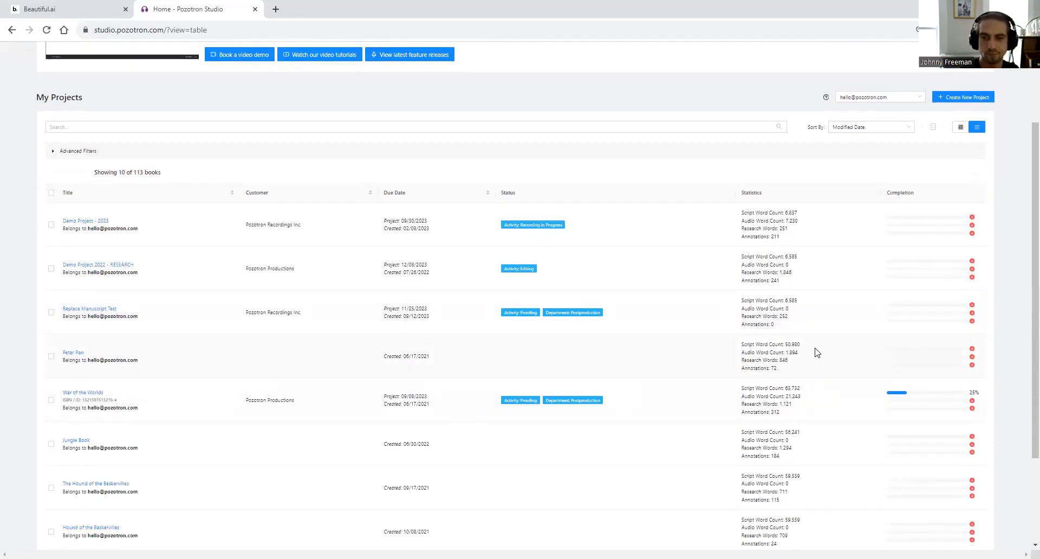
left_click_drag(799, 352, 785, 352)
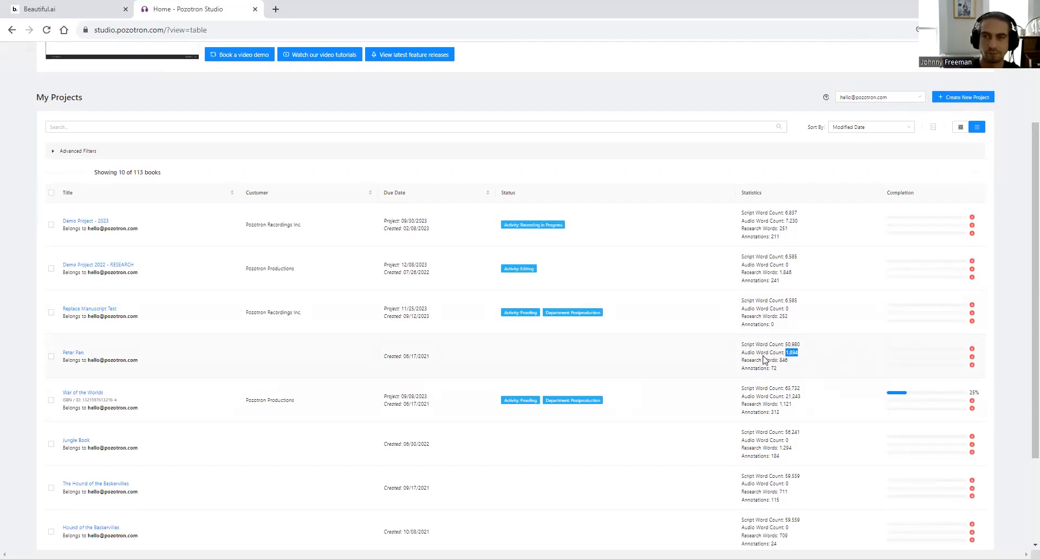
double_click(783, 359)
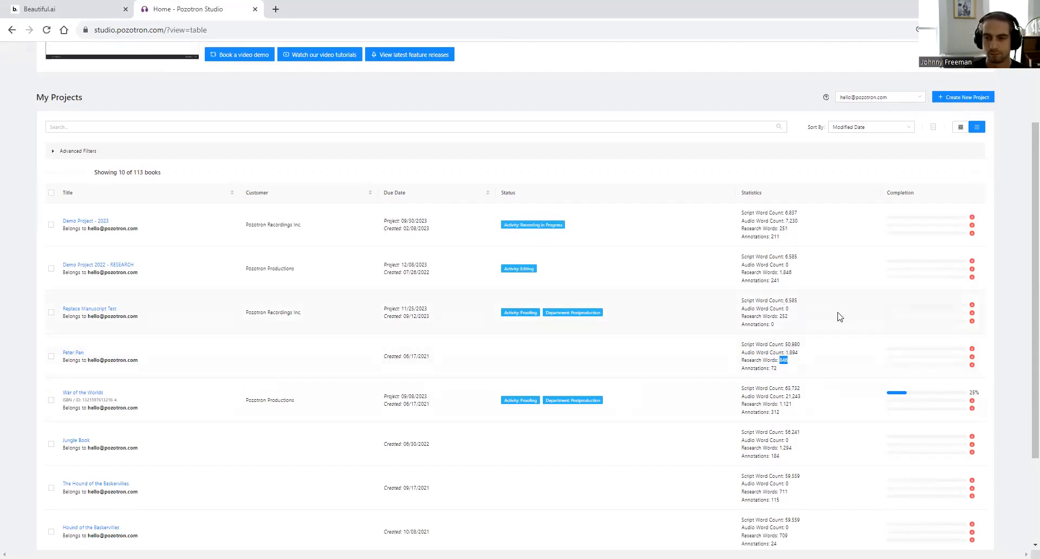
left_click(780, 371)
double_click(772, 369)
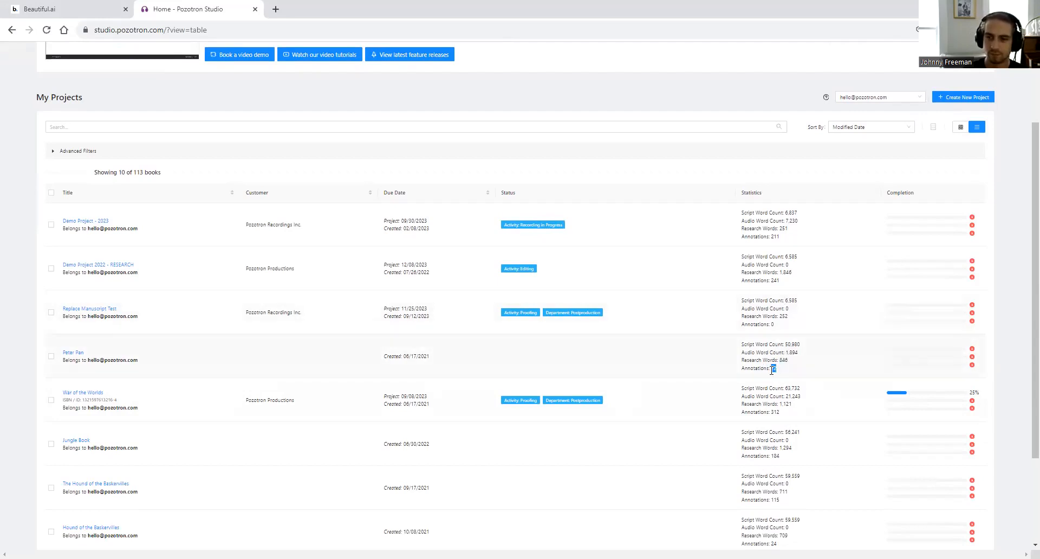
left_click_drag(780, 237, 742, 238)
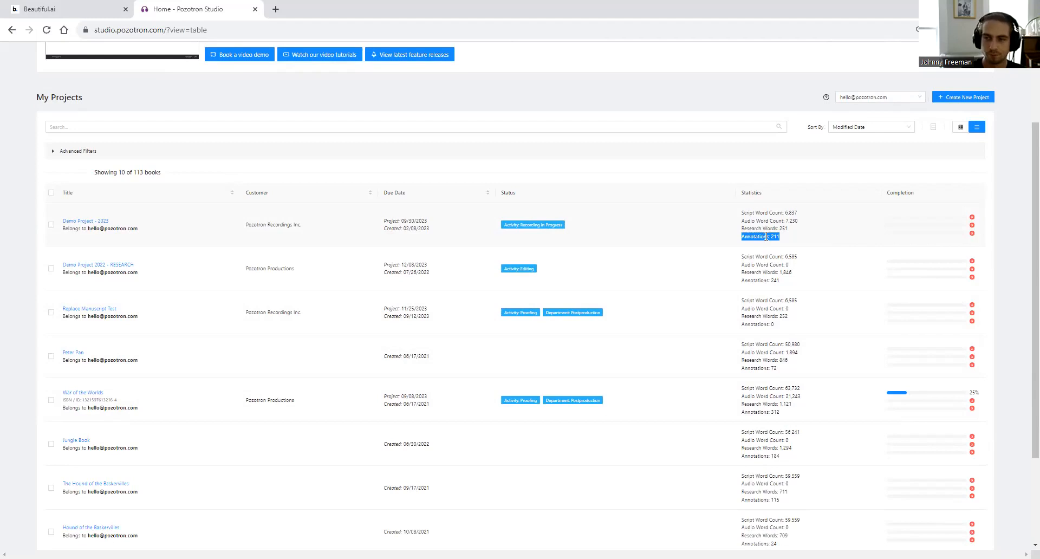
left_click(791, 225)
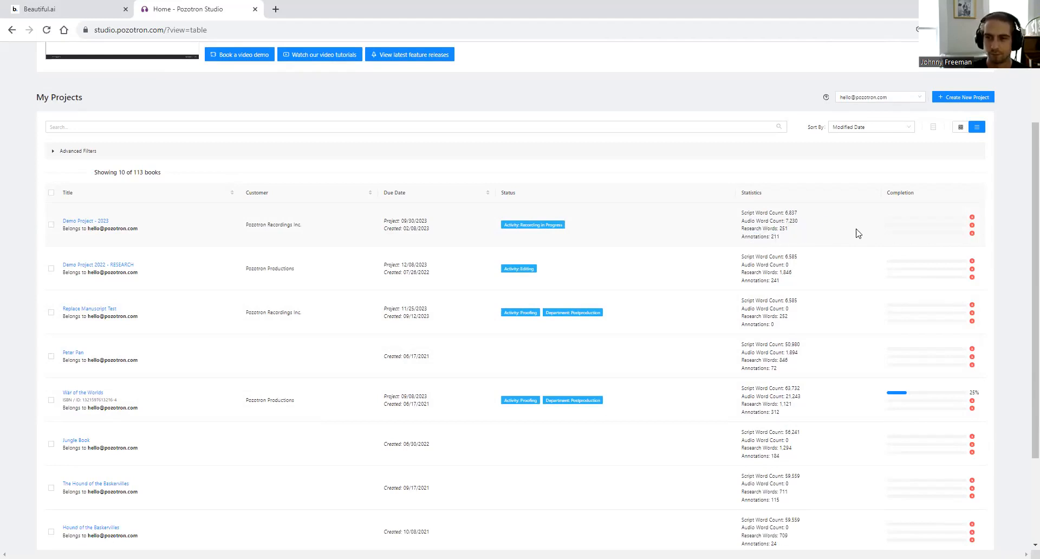
left_click(39, 7)
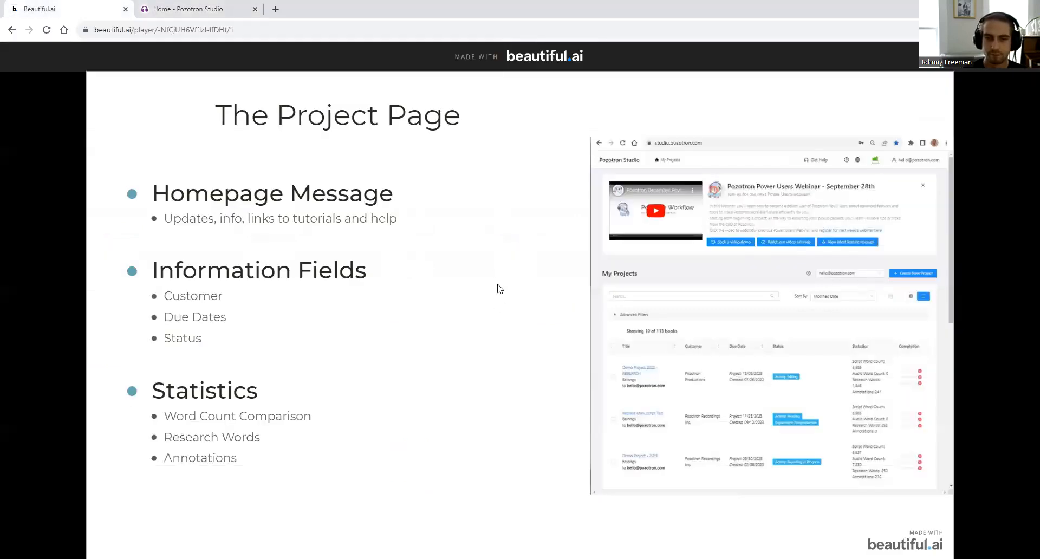
- Reveal the Completion % bullet on The Project Page slide, then return to the Pozotron project list
left_click(507, 337)
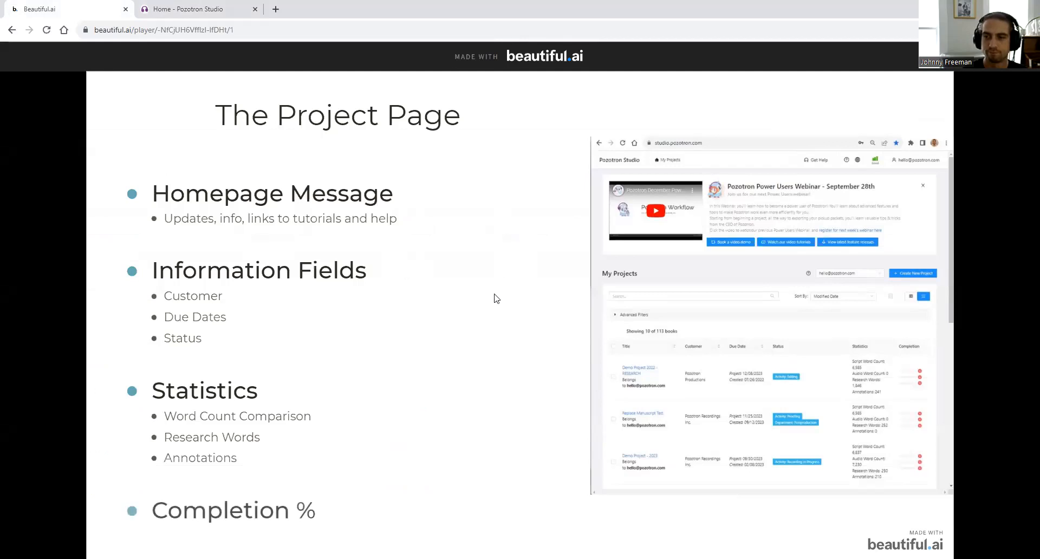
left_click(471, 213)
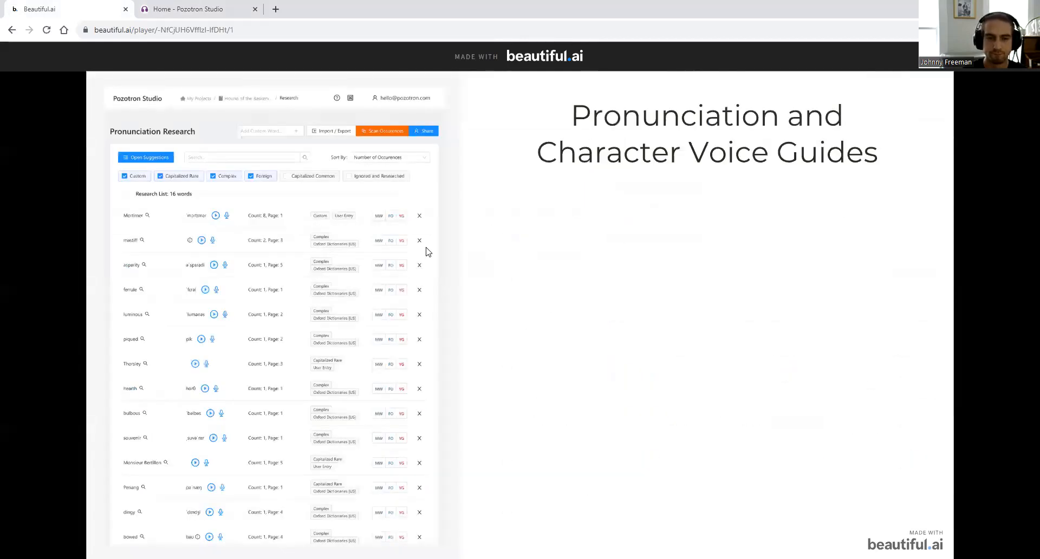
key("Left")
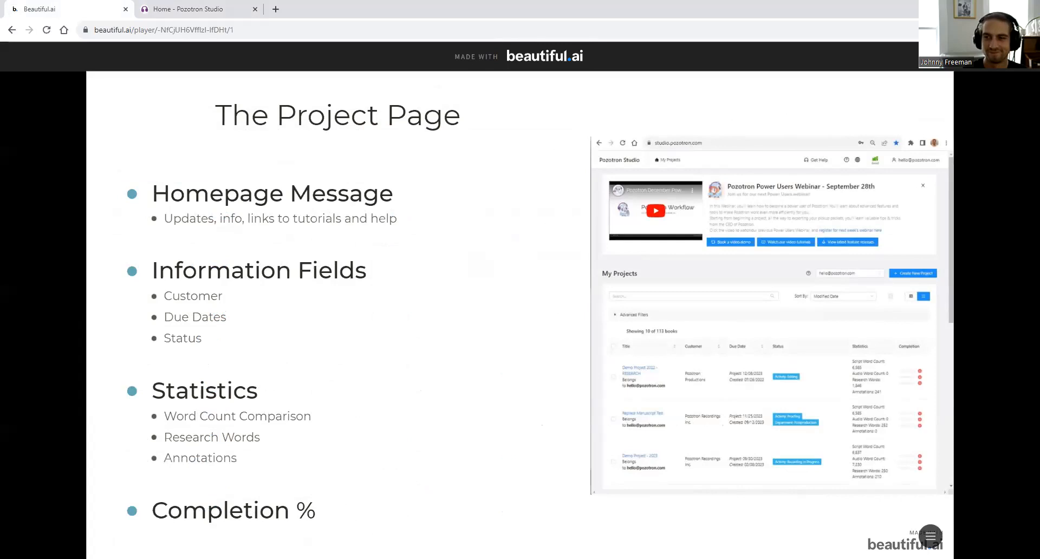
left_click(184, 8)
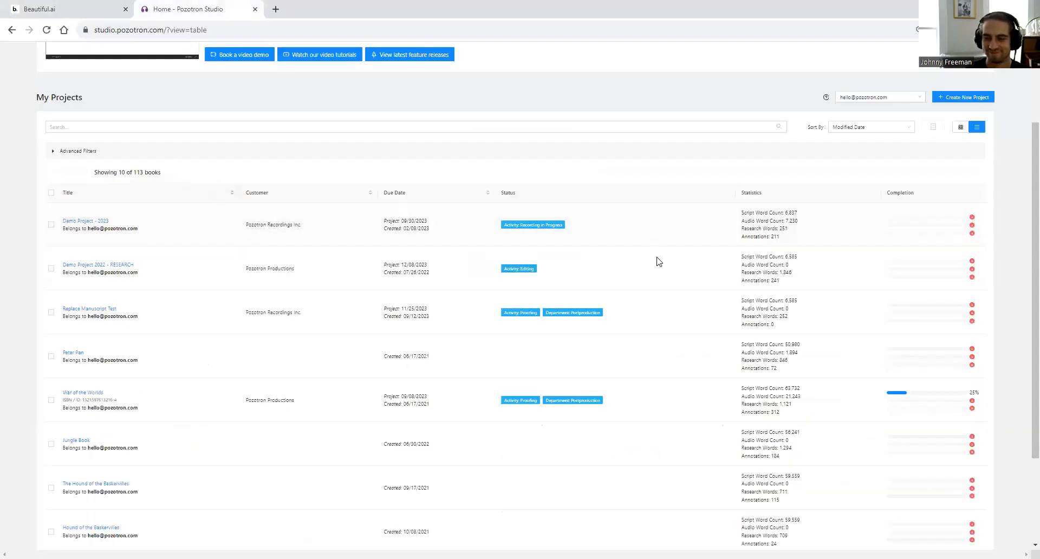
scroll(785, 227, "up", 2)
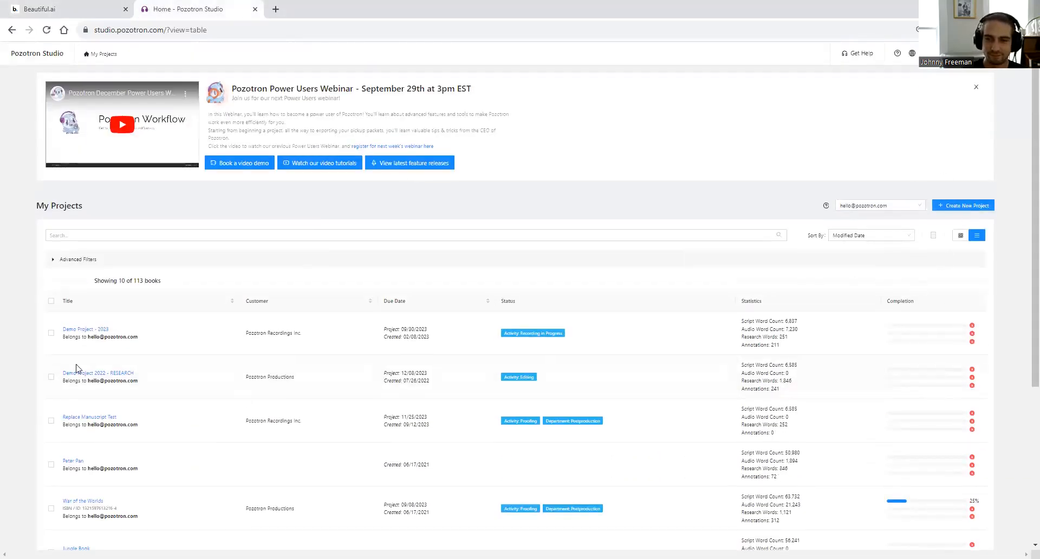
left_click(83, 329)
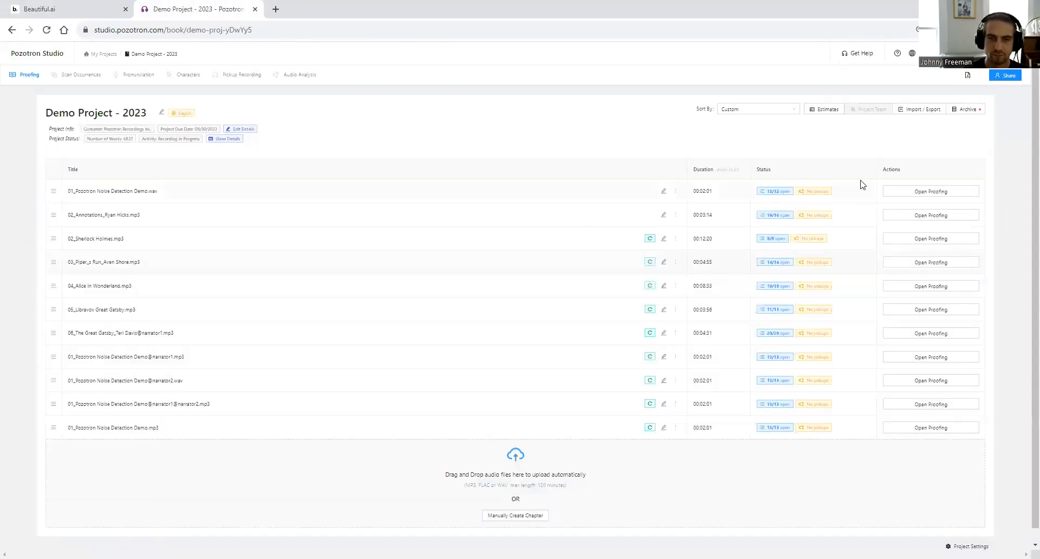
left_click(825, 109)
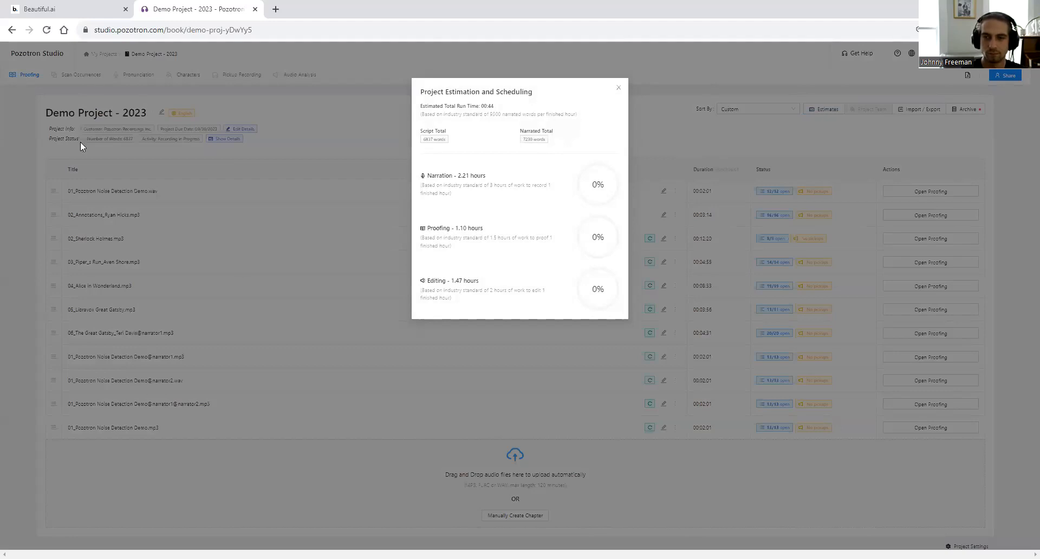
left_click(10, 30)
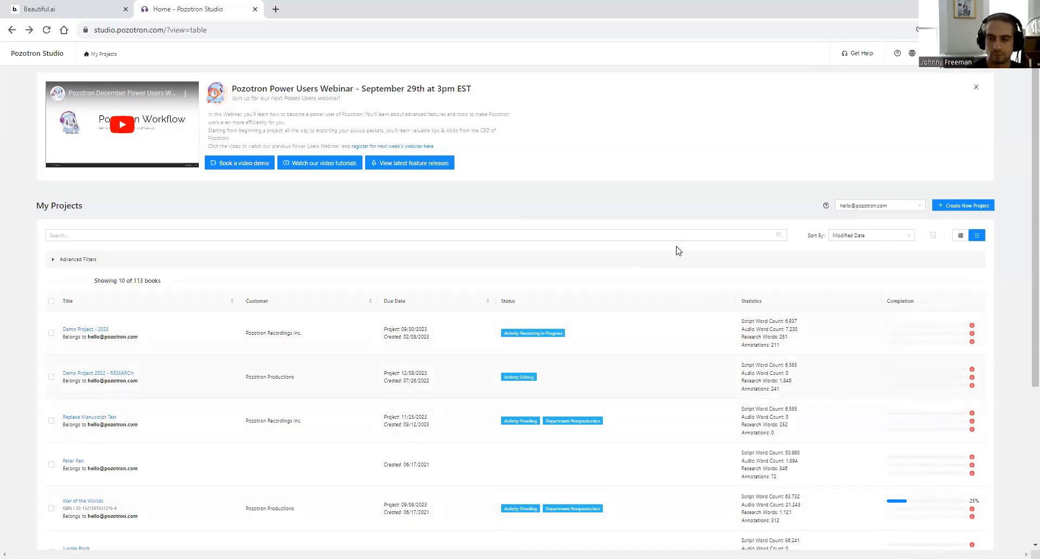
- Show the Pronunciation and Character Voice Guides slide with its Hotkeys ('r' + 'i') bullet, then return to Pozotron
left_click(79, 5)
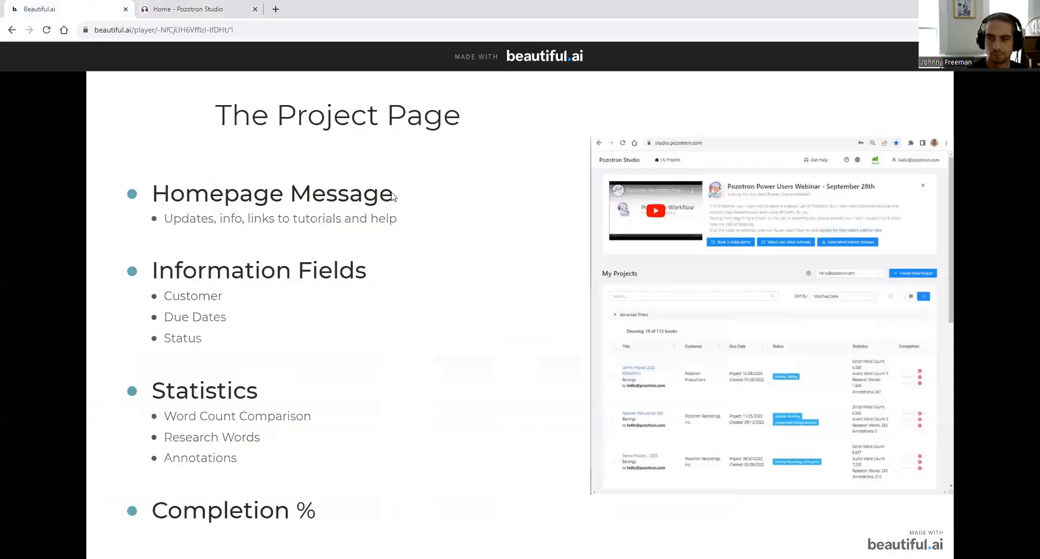
left_click(435, 262)
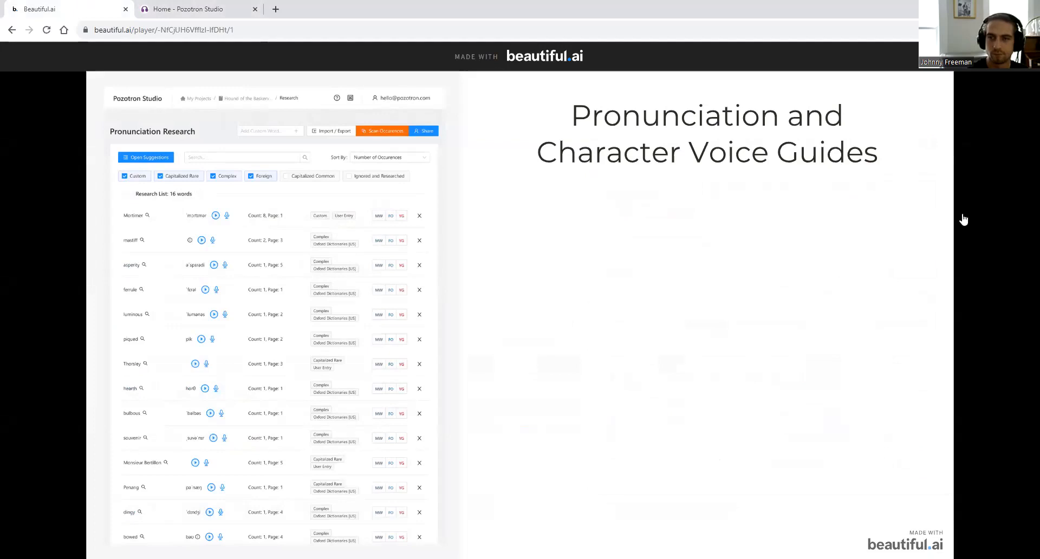
key("Right")
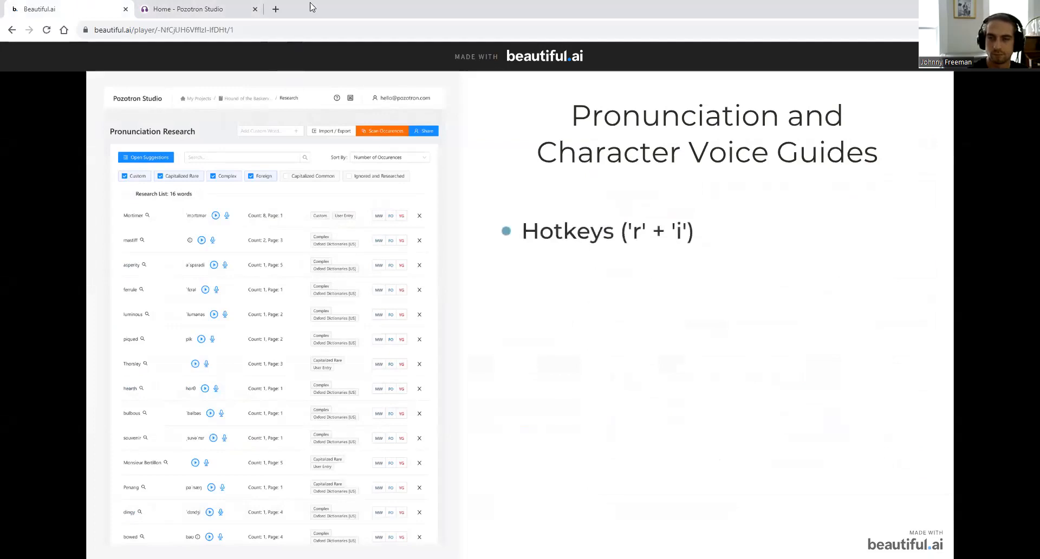
left_click(179, 9)
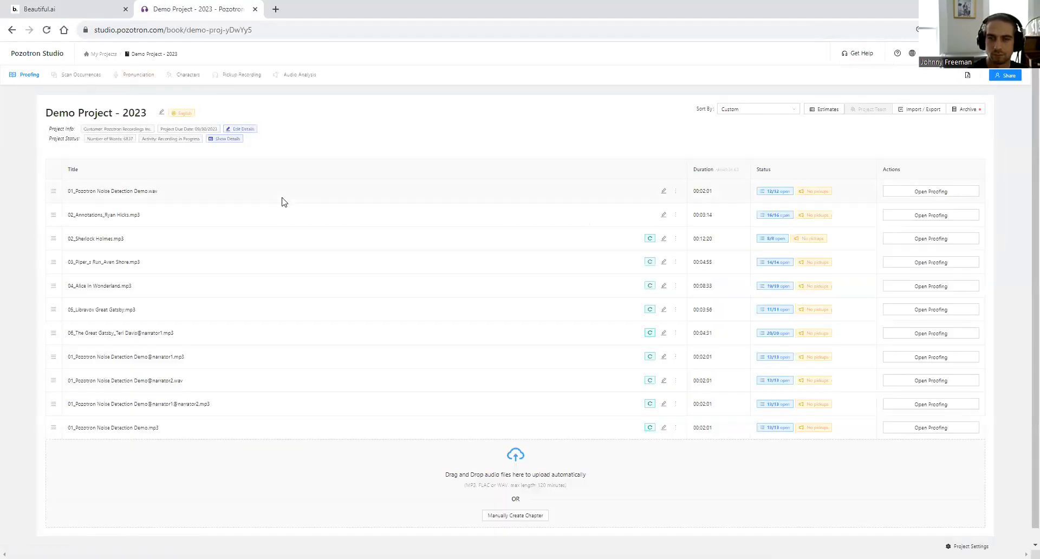
- Open the pronunciation suggestions, ignore Dr. and Mr., and zoom the page to 100%
left_click(119, 76)
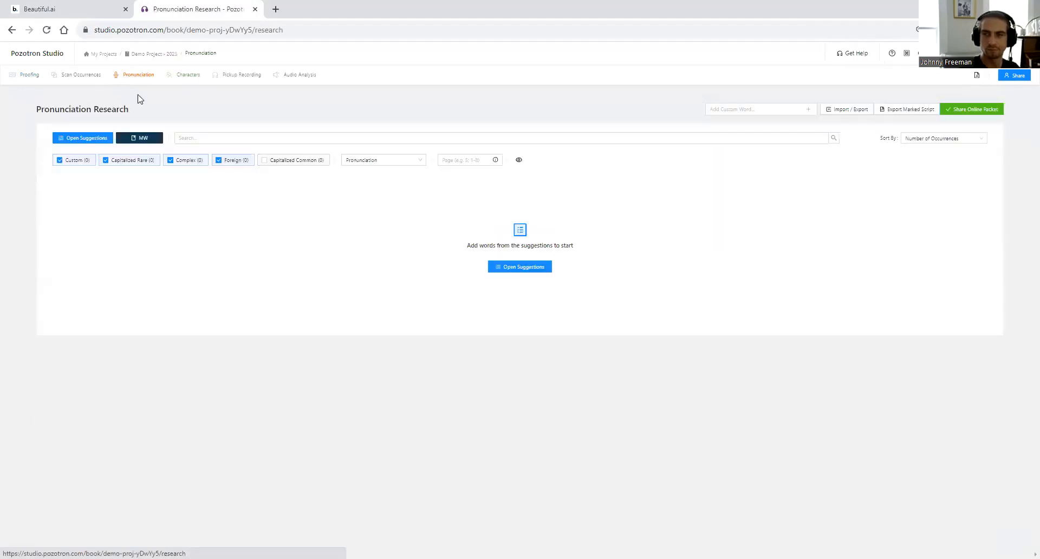
left_click(77, 138)
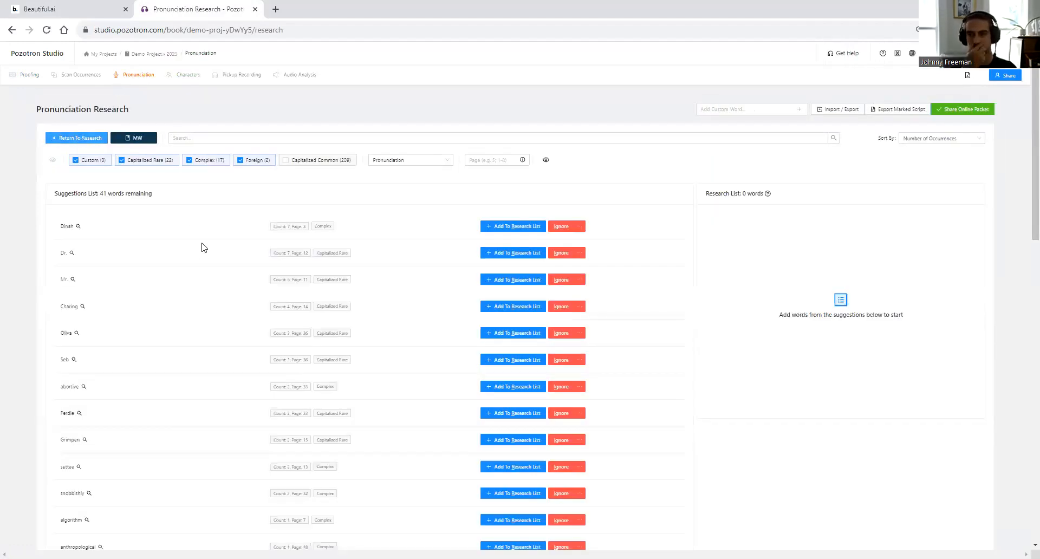
left_click(566, 253)
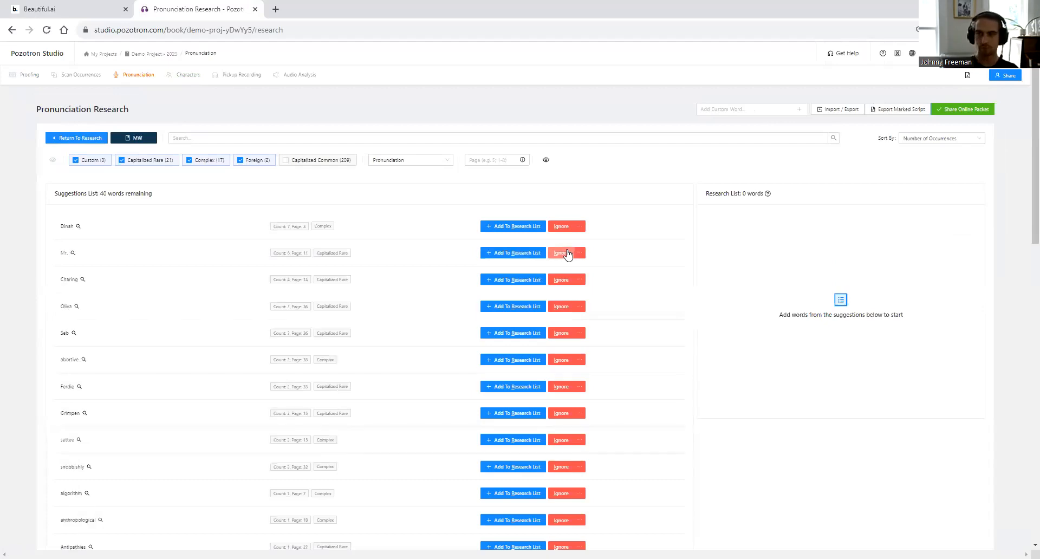
left_click(566, 254)
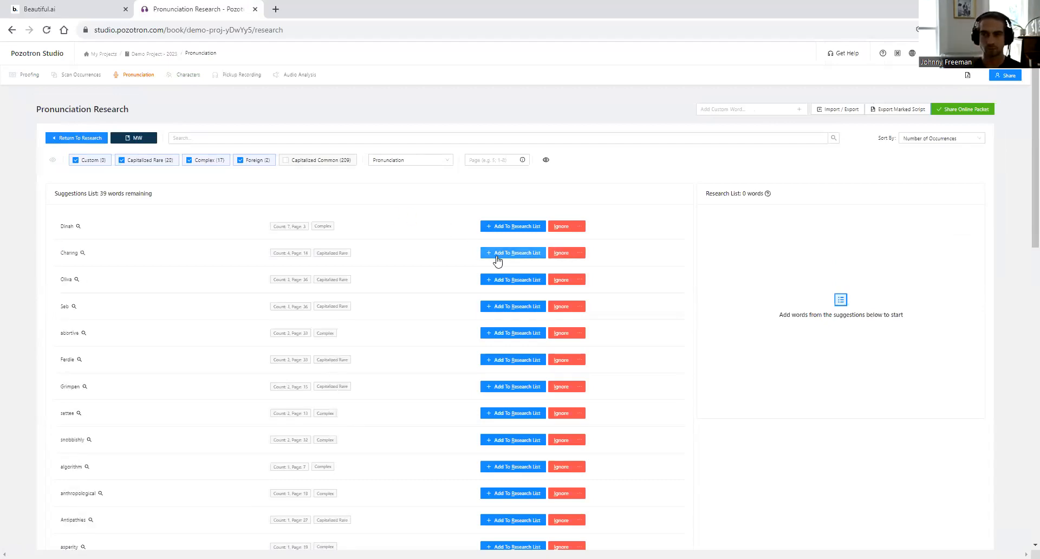
key("ctrl+plus")
key("ctrl+plus")
key("ctrl+plus")
key("ctrl+plus")
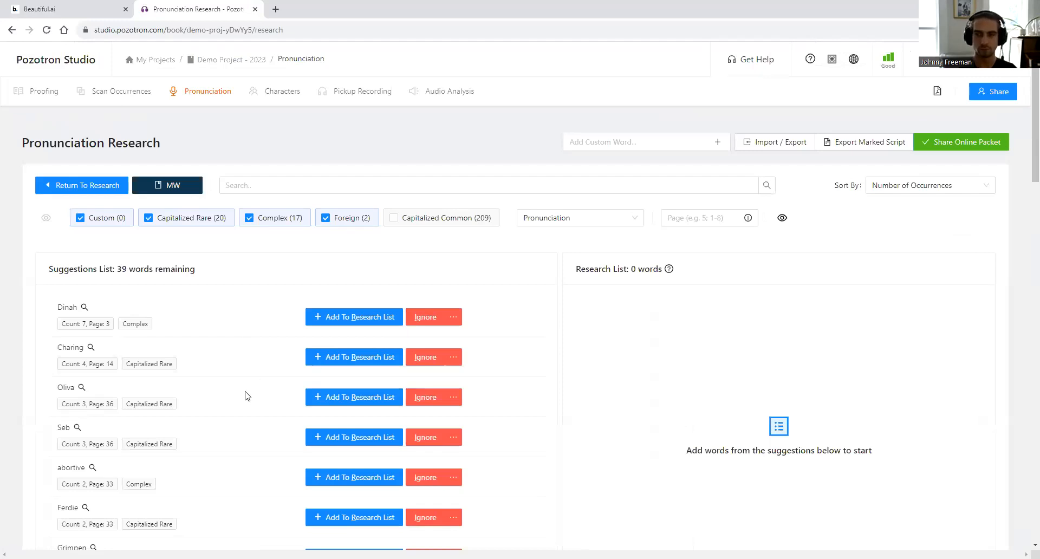
- Use the r/i hotkeys to research Dinah, Oliva, abortive and snobbishly, and ignore Charing, Seb and Ferdie
key("r")
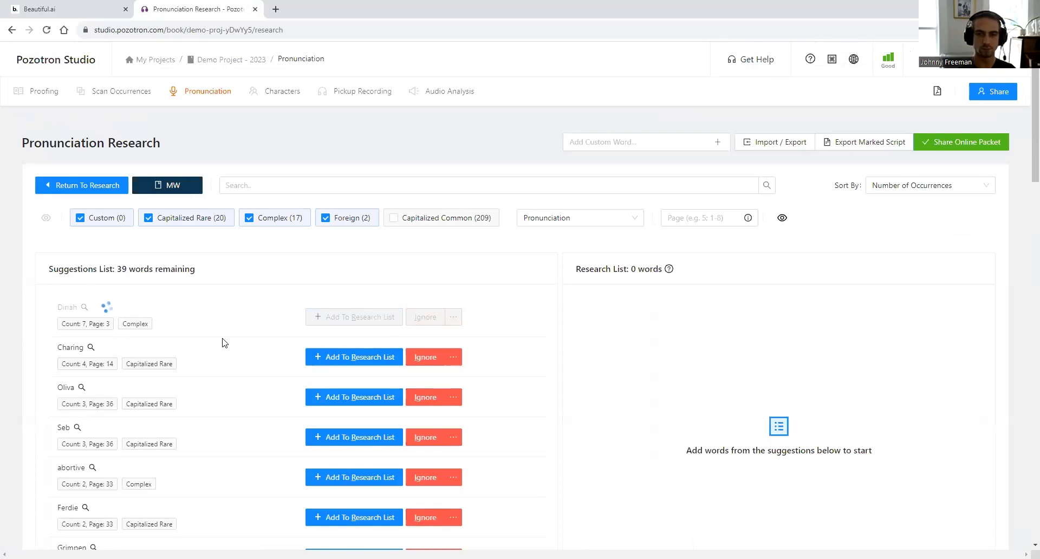
key("i")
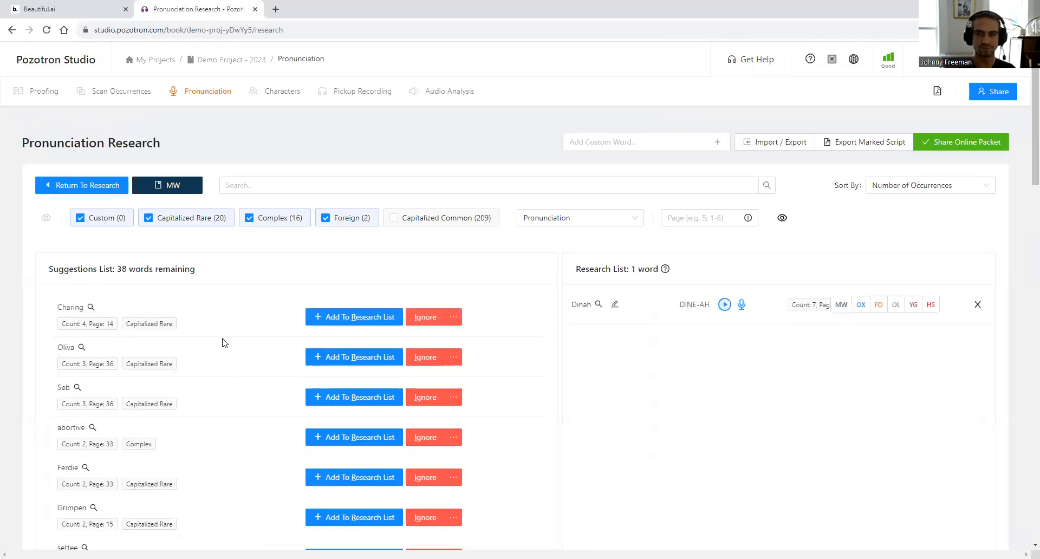
key("r")
key("i")
key("i")
key("i")
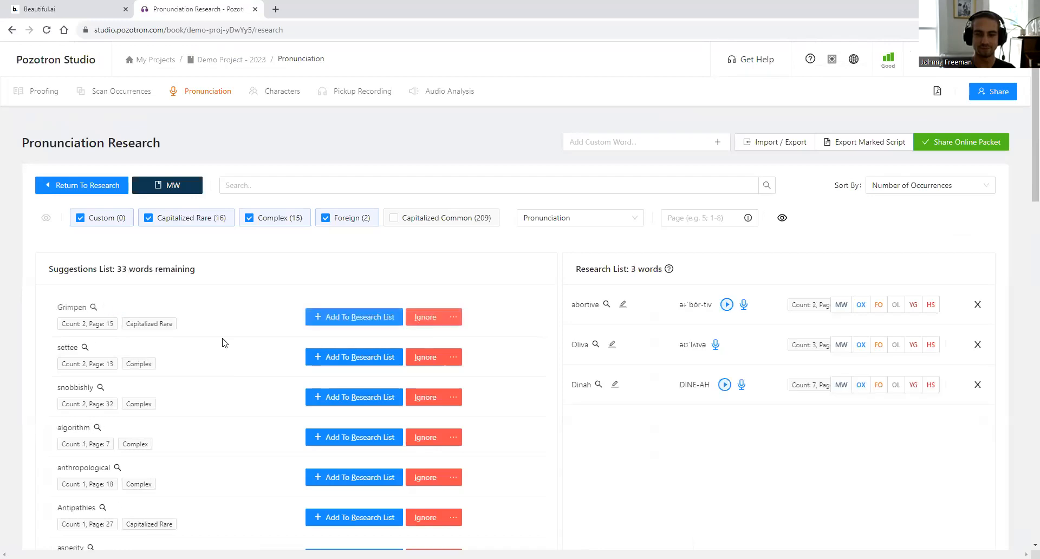
key("r")
key("i")
key("r")
- Ignore all occurrences of 'algorithm', leaving 29 suggestions, and dismiss the success notification
left_click(453, 317)
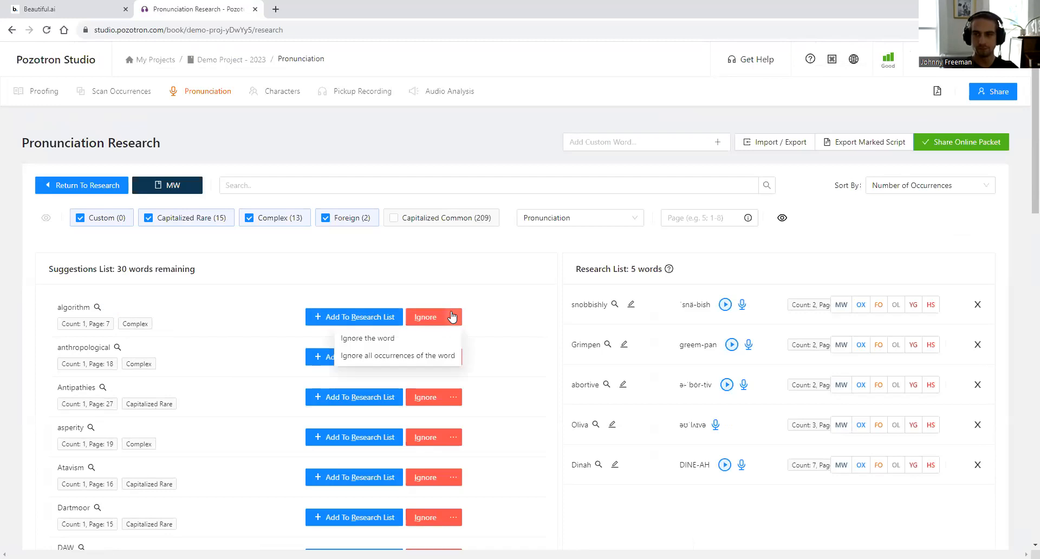
left_click(470, 280)
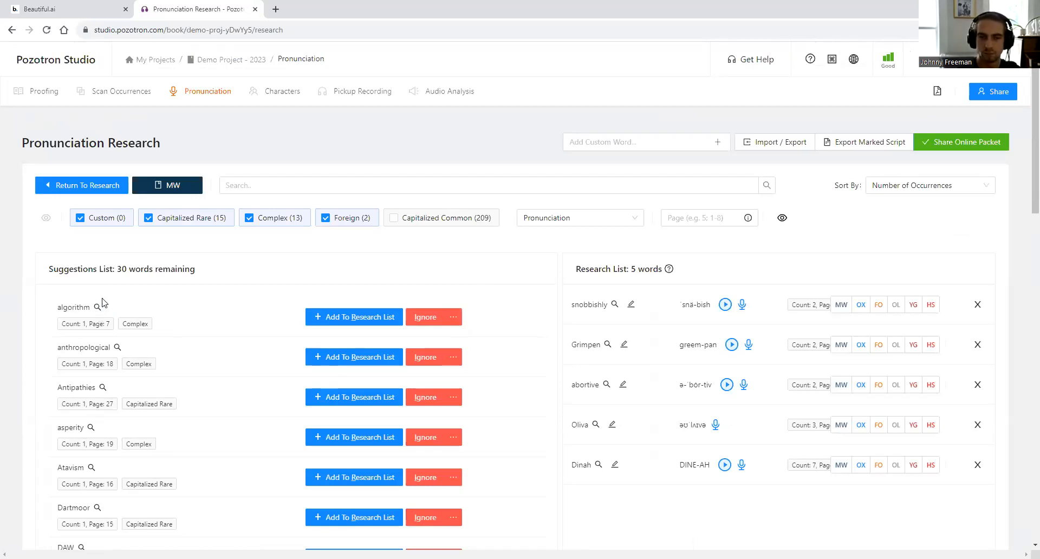
left_click(452, 320)
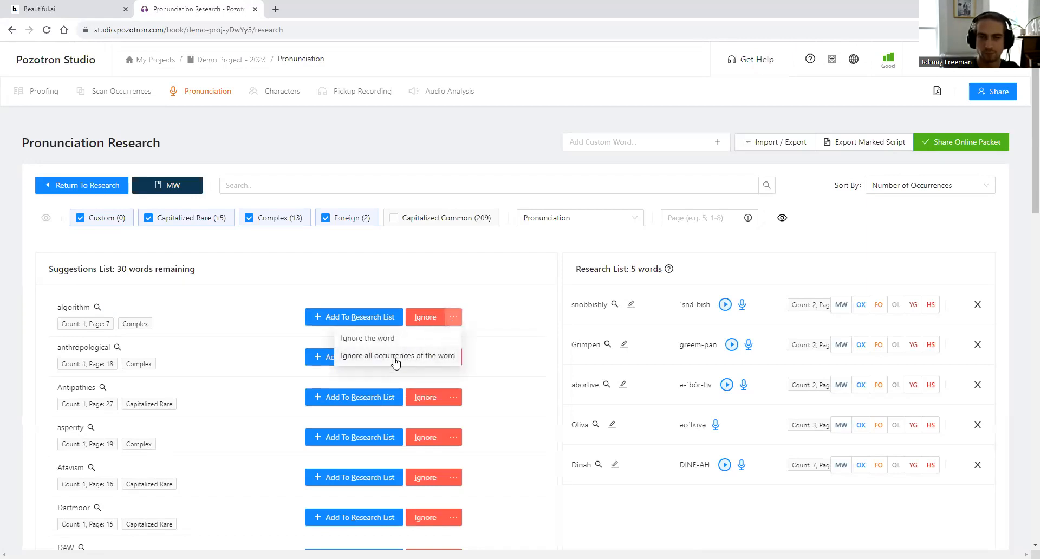
left_click(396, 358)
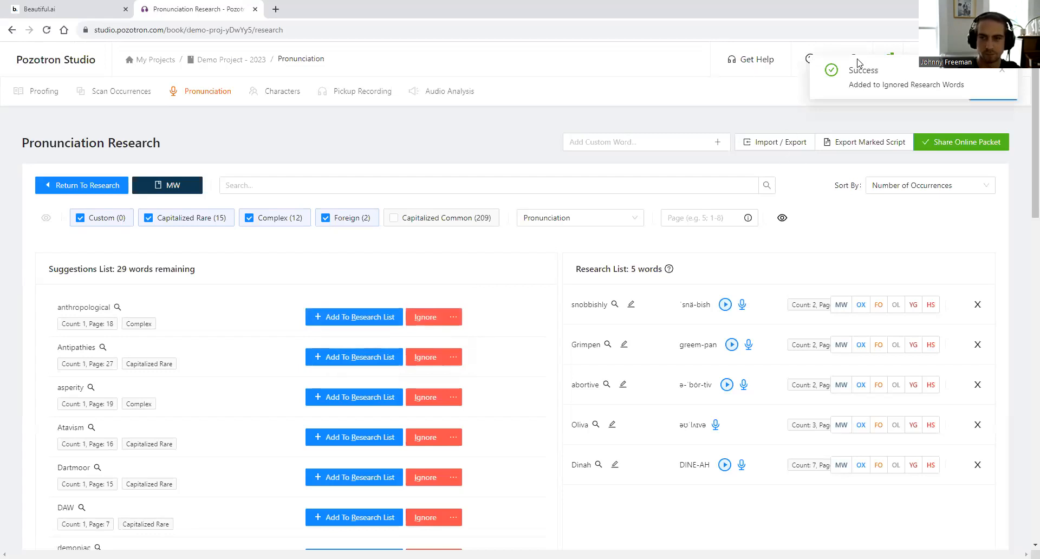
left_click(1002, 70)
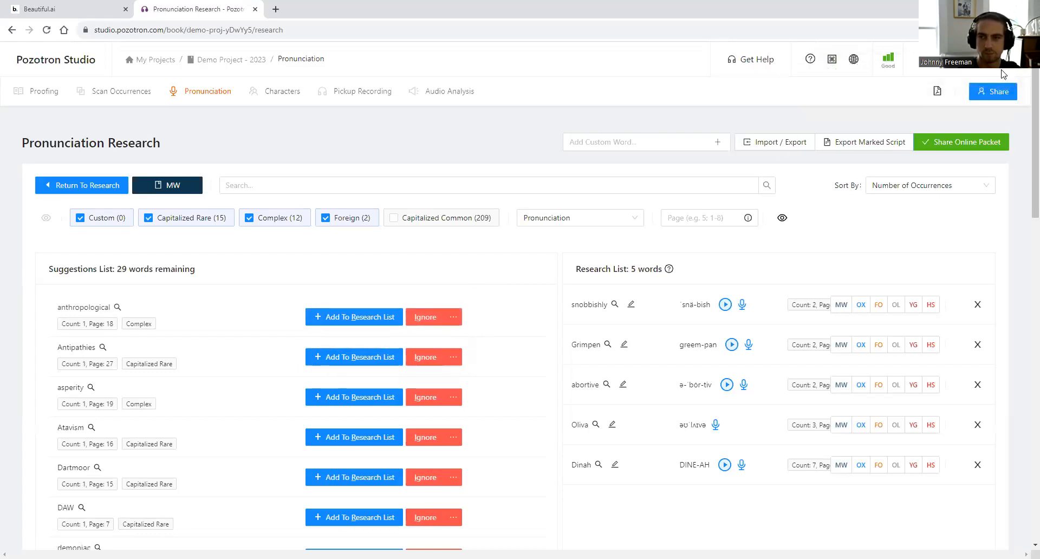
- Open the User Profile page from the account menu in a new tab
left_click(1001, 68)
right_click(944, 83)
left_click(845, 89)
left_click(325, 9)
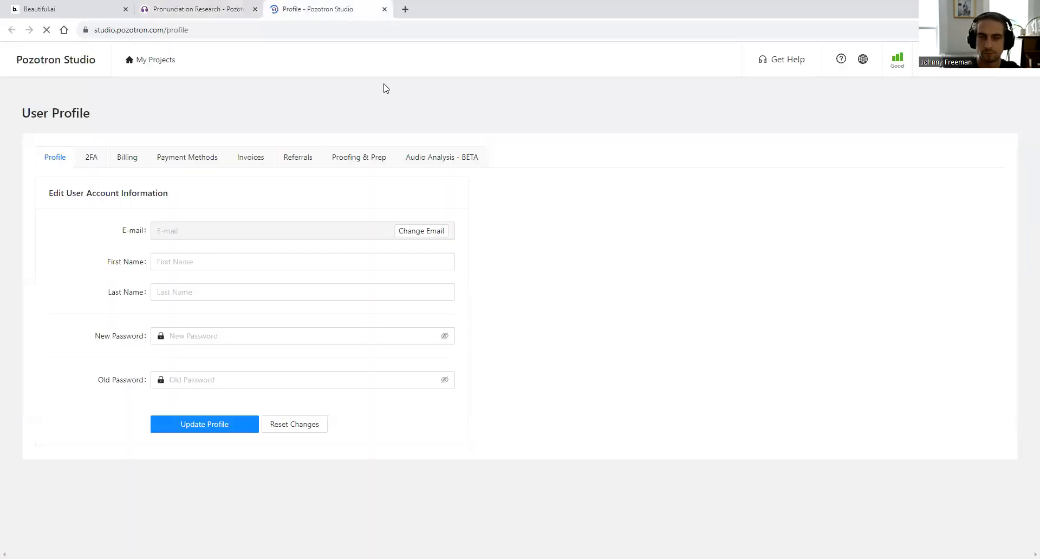
- Highlight the Ignored Research Words in Proofing & Prep settings, then reveal the slide's 'Importing word lists' bullet
left_click(371, 162)
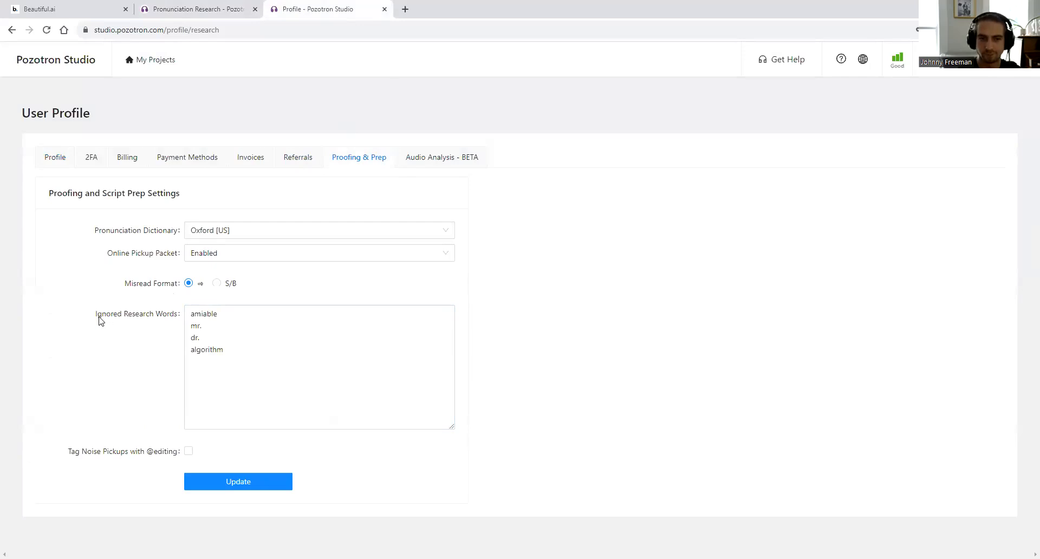
left_click_drag(234, 351, 184, 312)
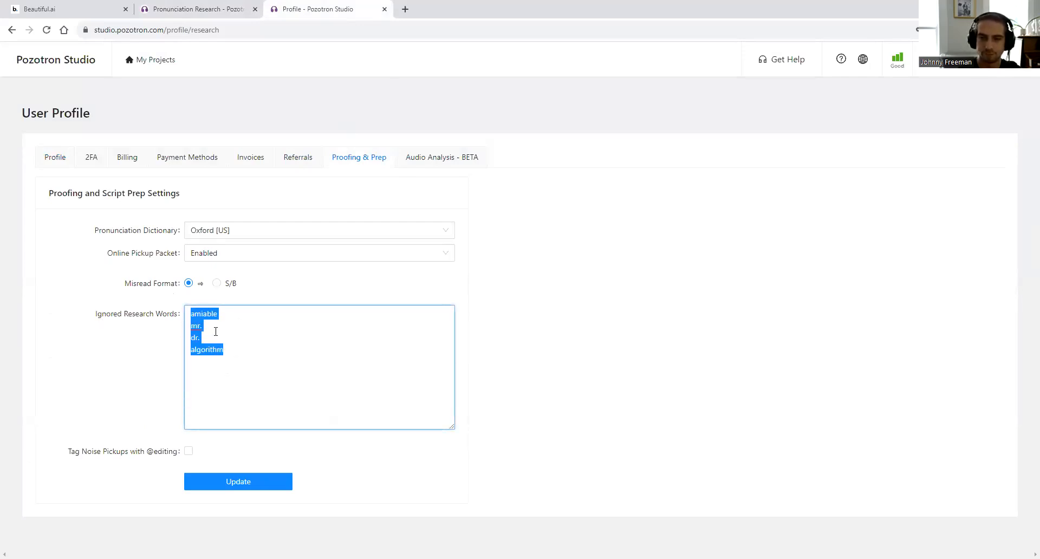
left_click(228, 341)
left_click_drag(247, 355, 154, 297)
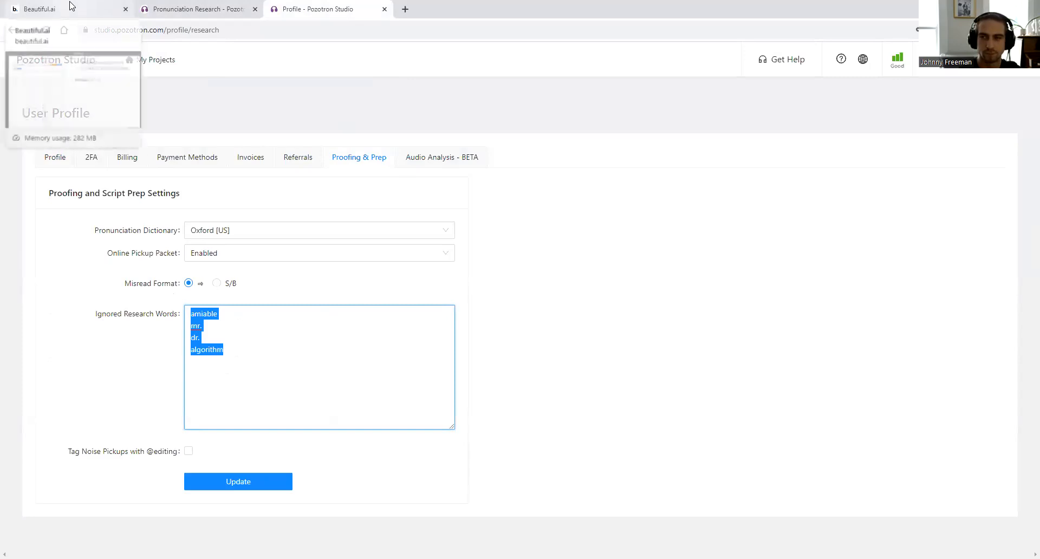
left_click(98, 4)
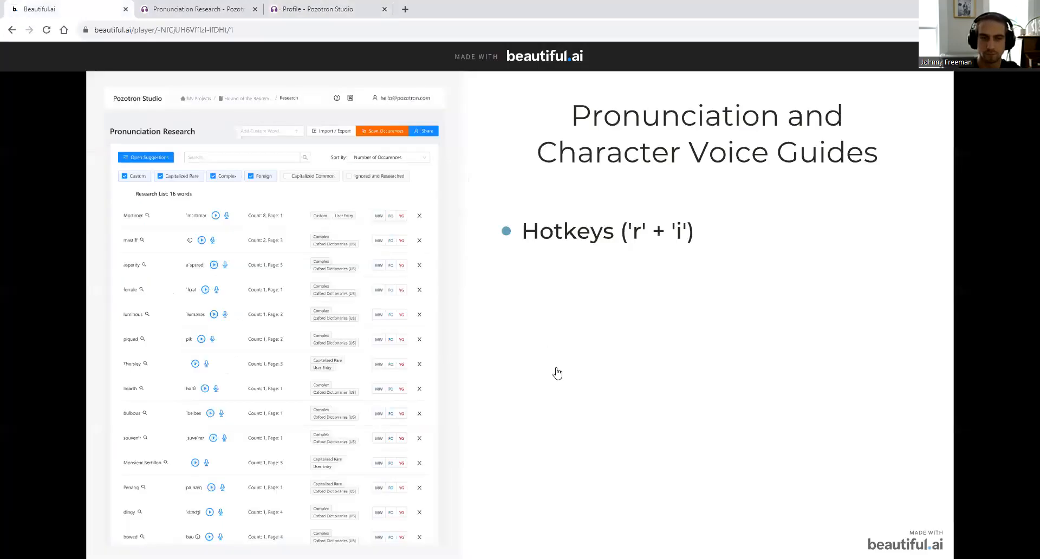
left_click(791, 295)
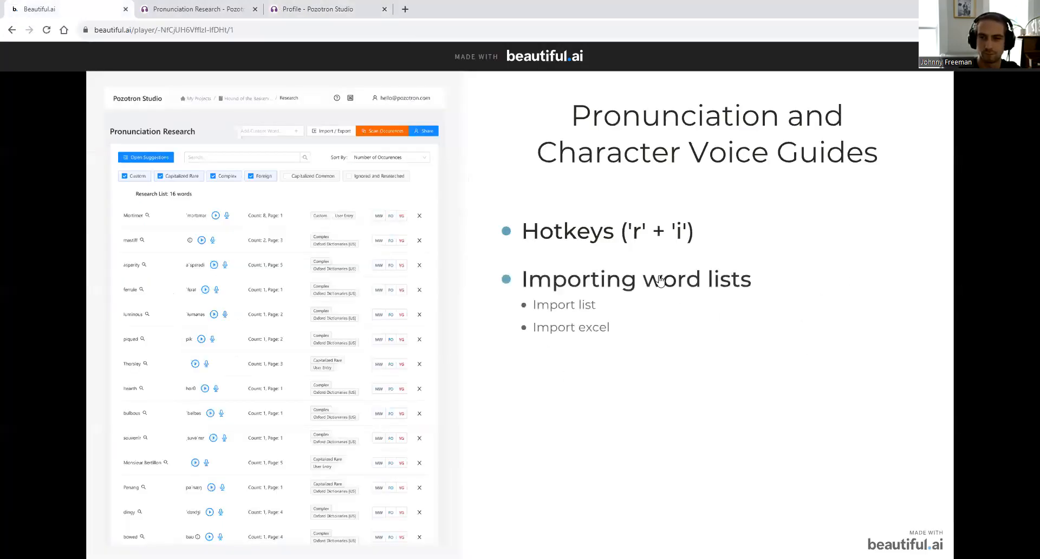
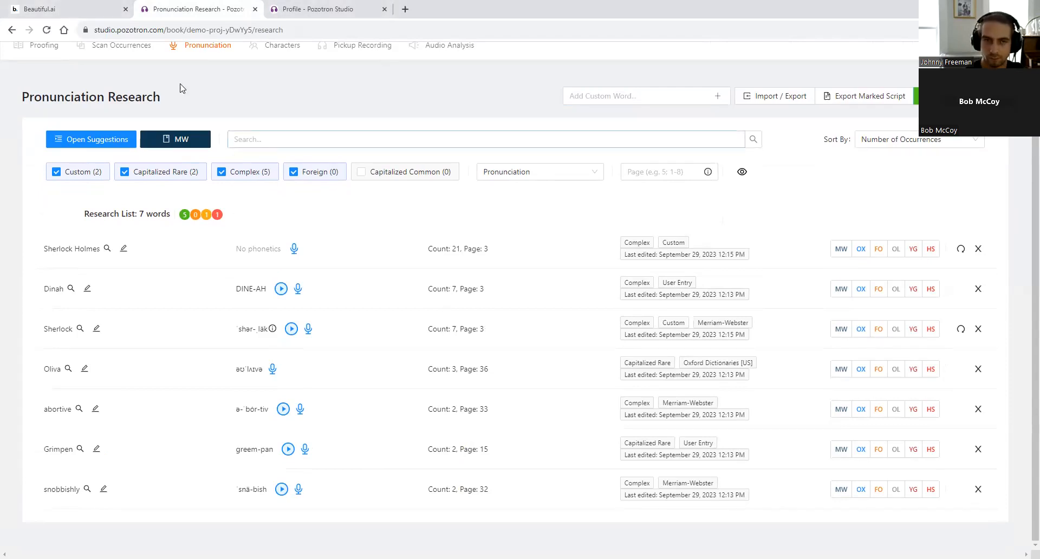
mouse_move(322, 4)
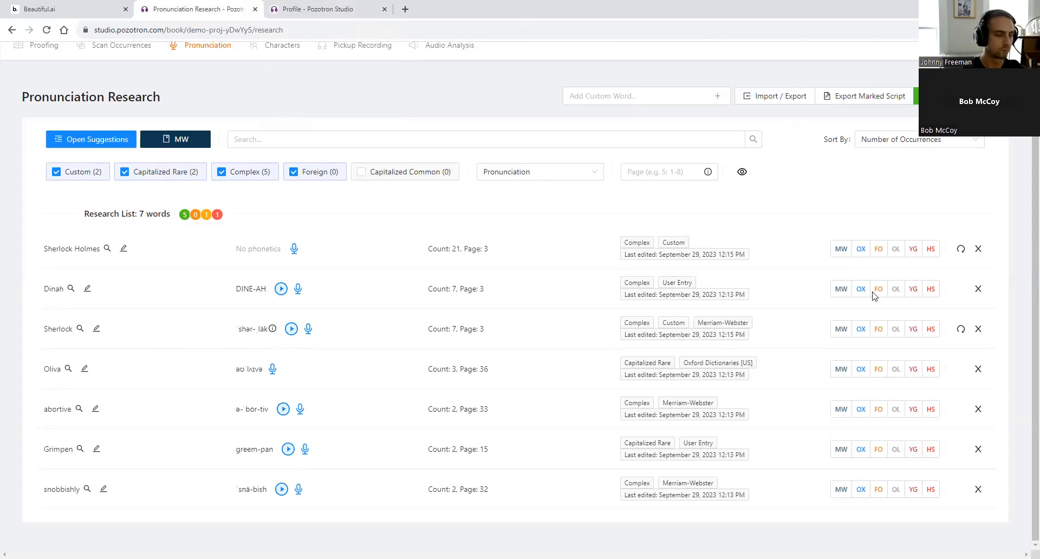
left_click(72, 5)
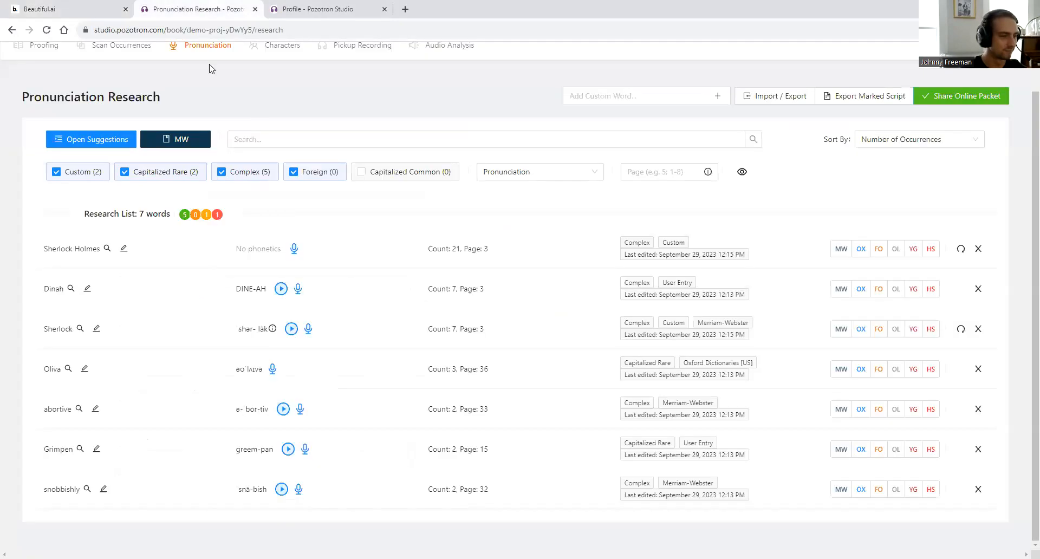
left_click(185, 5)
- Start an Import List entry and type two person names as the first words
left_click(768, 97)
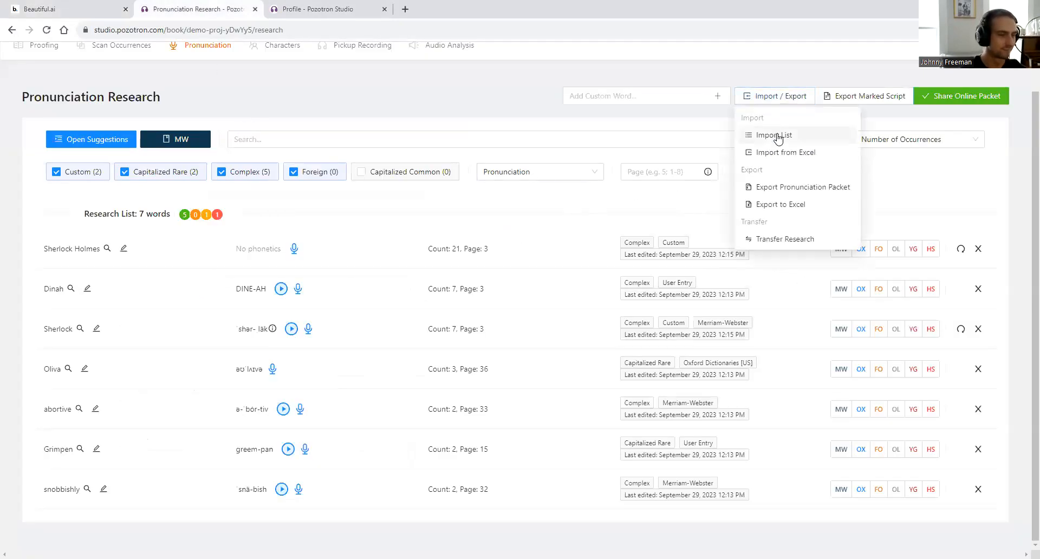
left_click(664, 98)
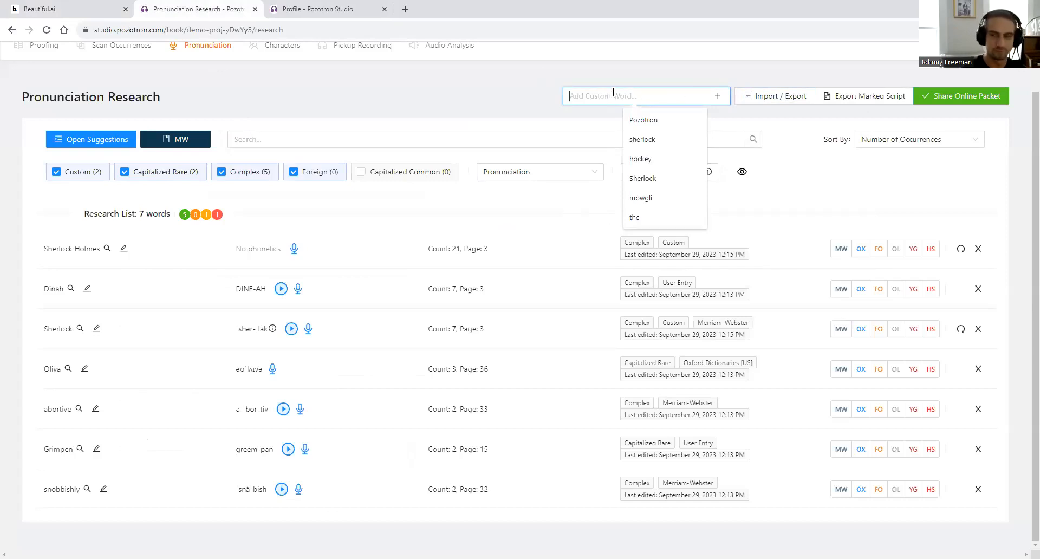
left_click(777, 98)
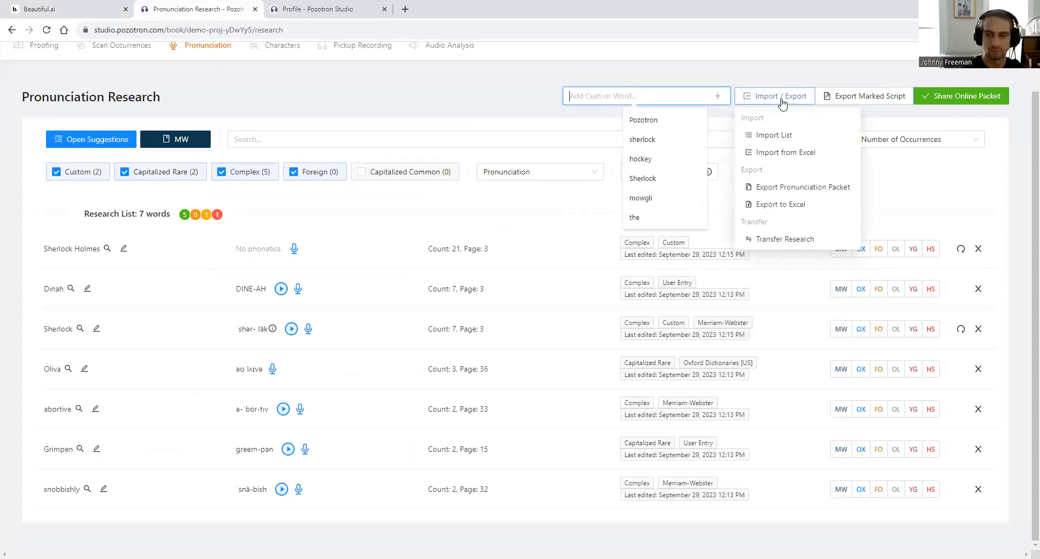
left_click(771, 140)
key("Return")
key("Return")
- Add Pozotron, Hockey and Canada on separate lines and save the imported list
type("Pozotr")
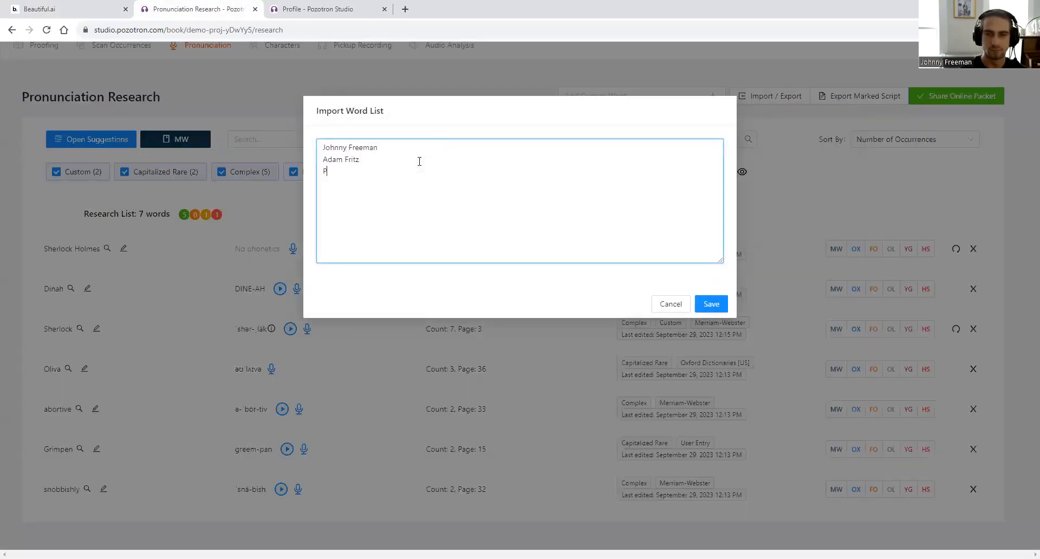
type("on")
key("Return")
type("Hockey")
key("Return")
type("Canada")
left_click(711, 304)
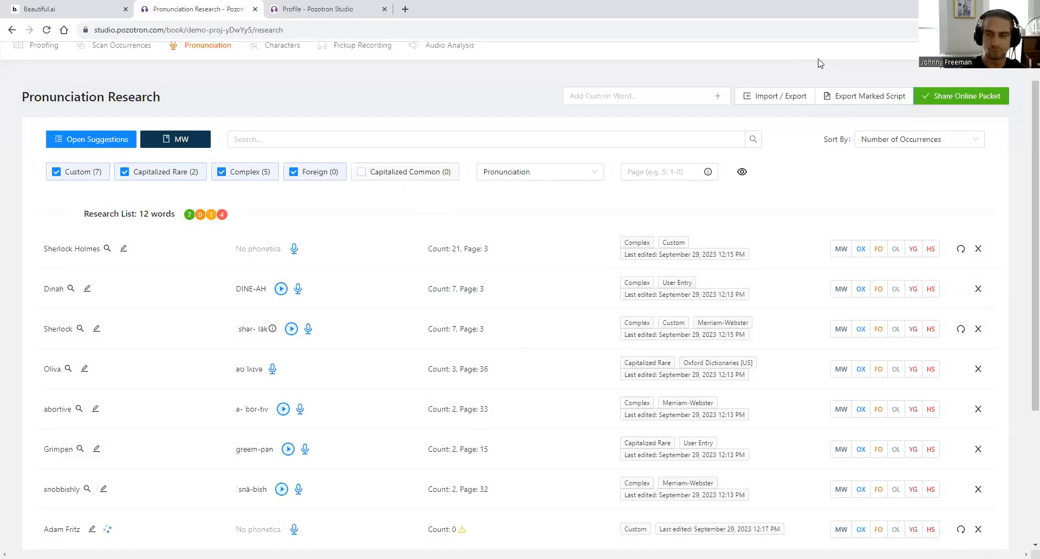
- Download the research words spreadsheet from Import from Excel and open it in Excel
left_click(784, 105)
left_click(792, 154)
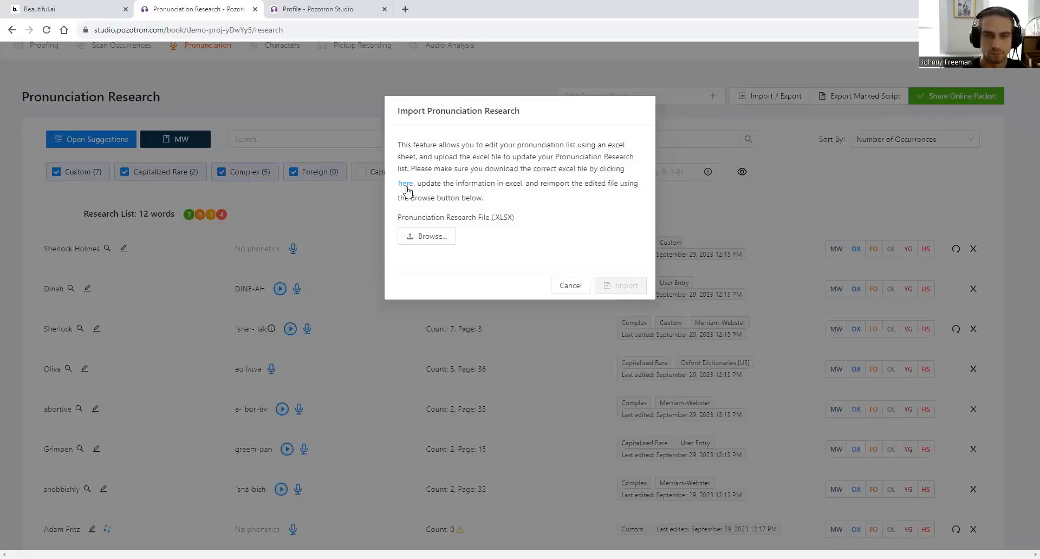
left_click(407, 184)
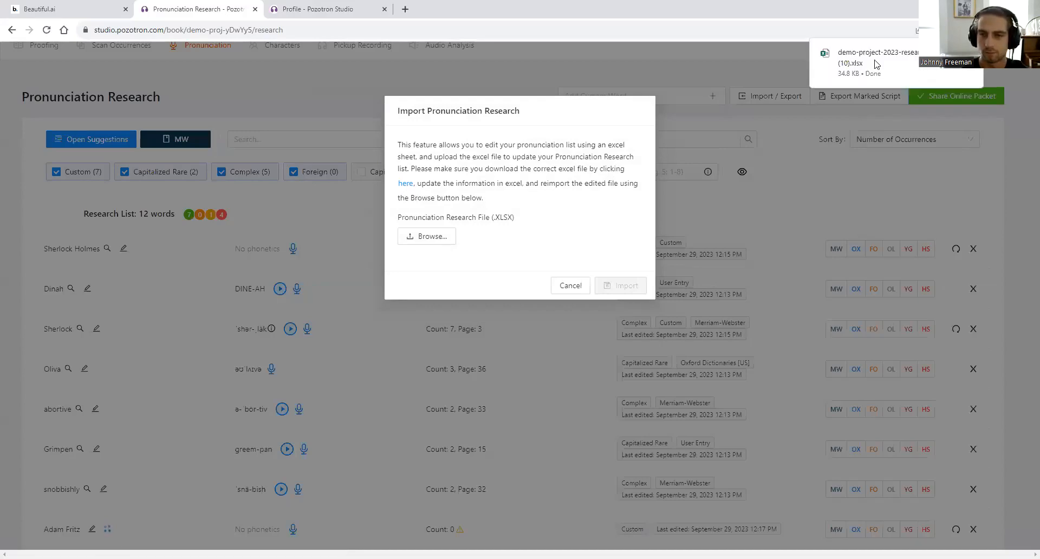
left_click(838, 61)
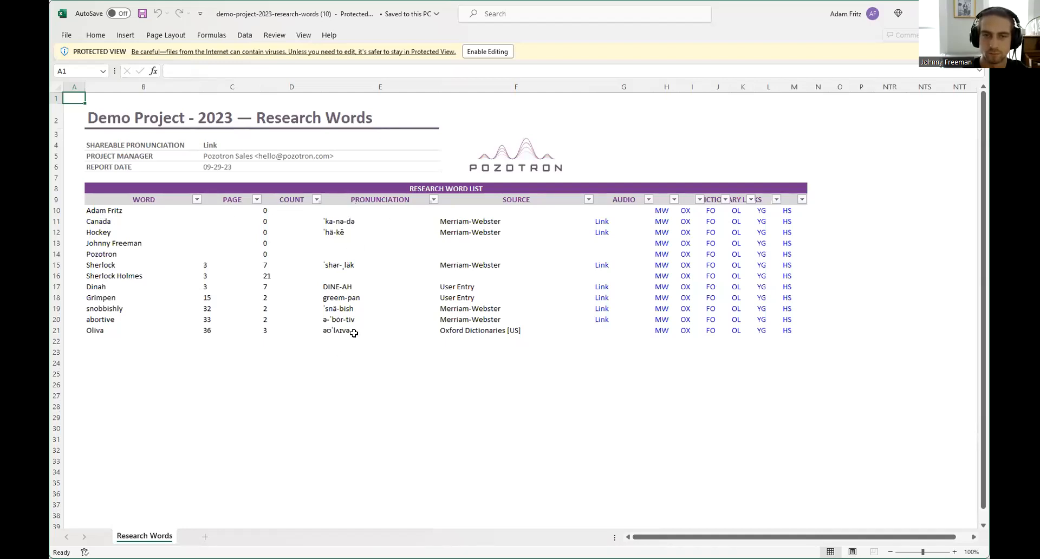
- Enter pronunciations America, Best Sport and Fun for the new words and save the sheet
left_click(111, 340)
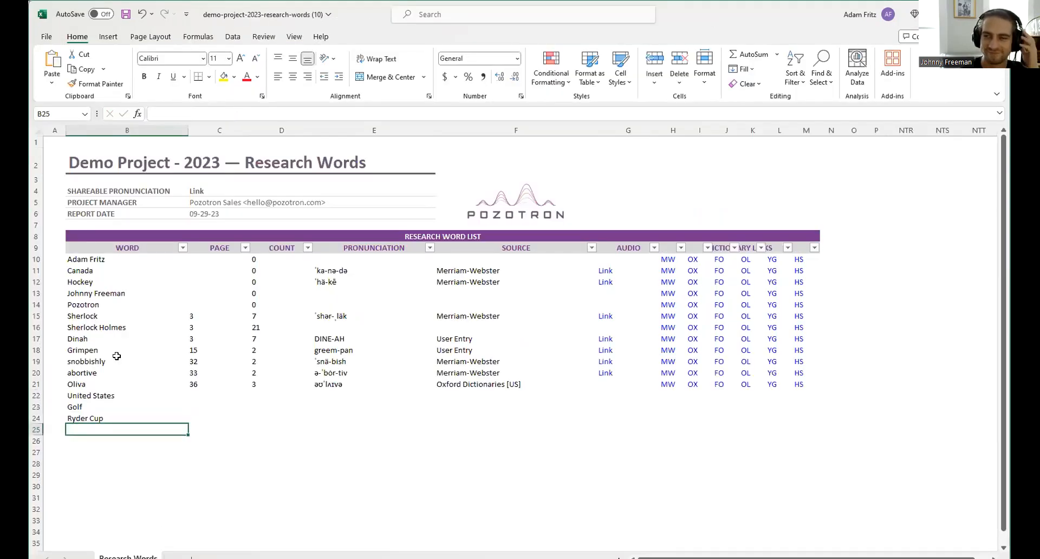
key("Right")
key("Right")
key("Right")
key("Up")
key("Up")
key("Up")
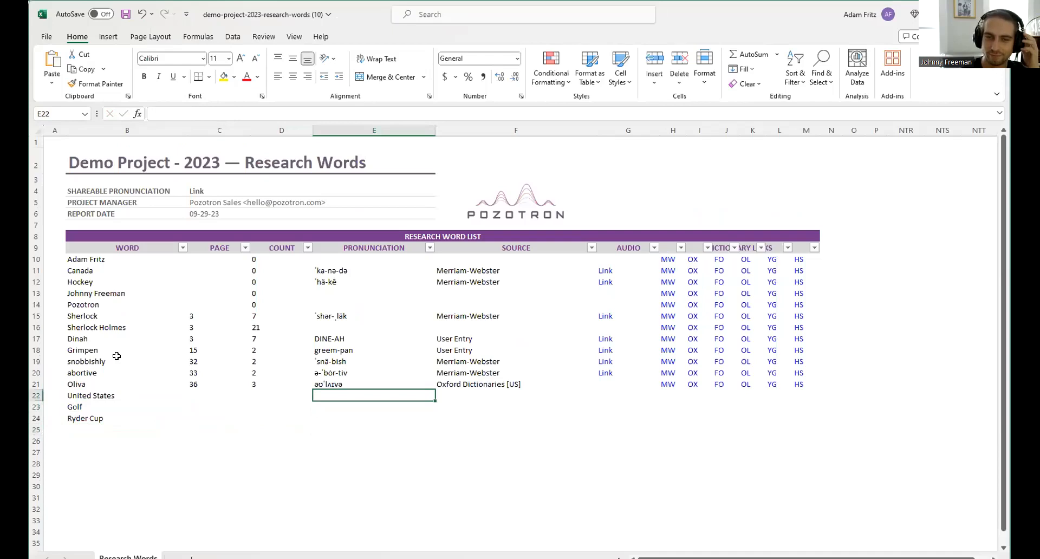
type("Te")
key("BackSpace")
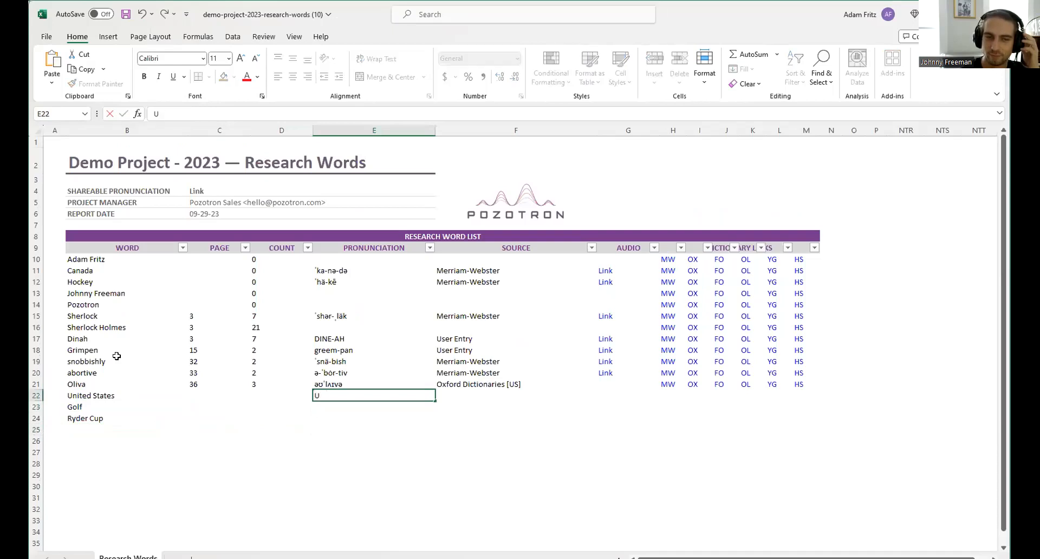
type("America")
key("Return")
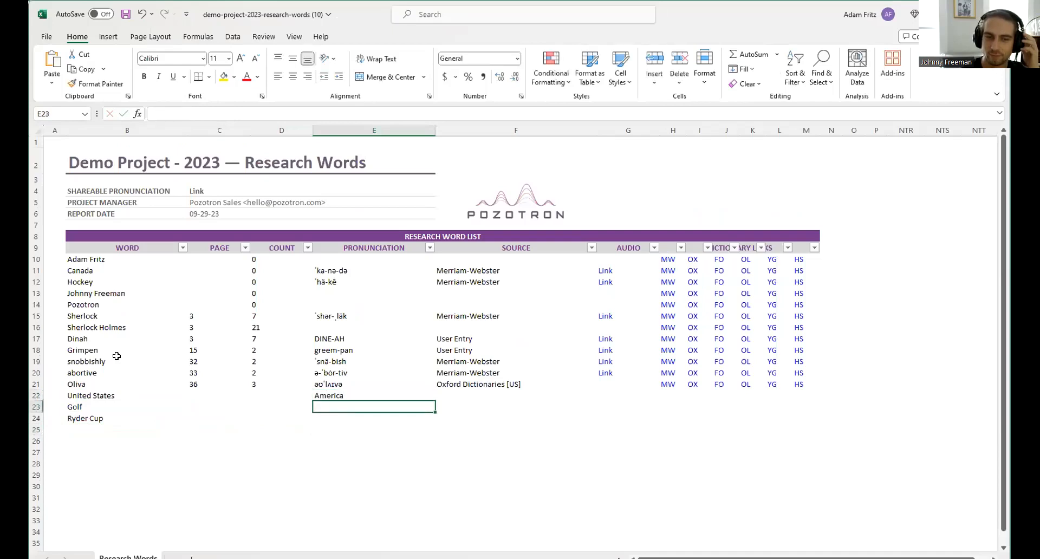
type("Best Sport")
key("Return")
type("Fun")
left_click(460, 441)
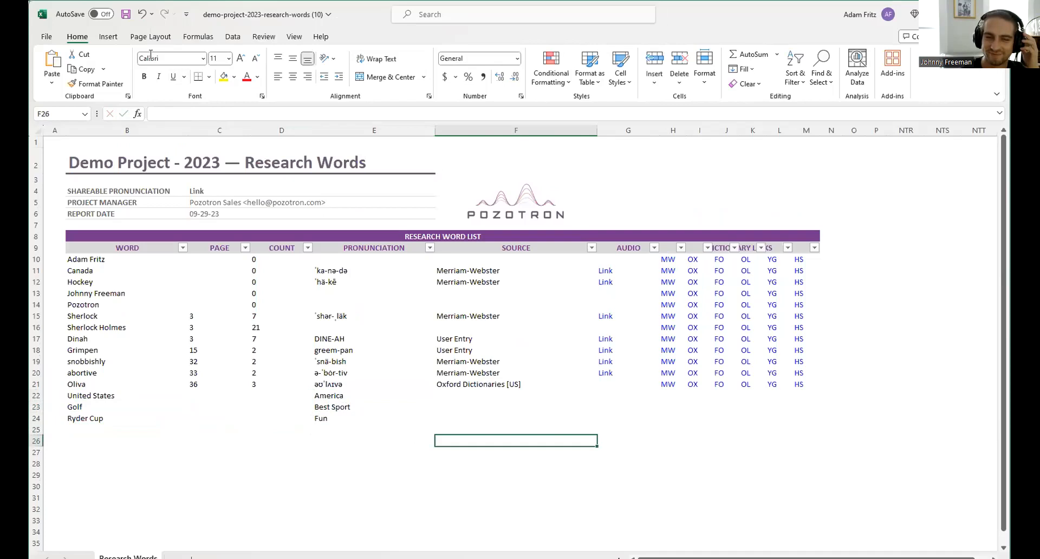
left_click(128, 15)
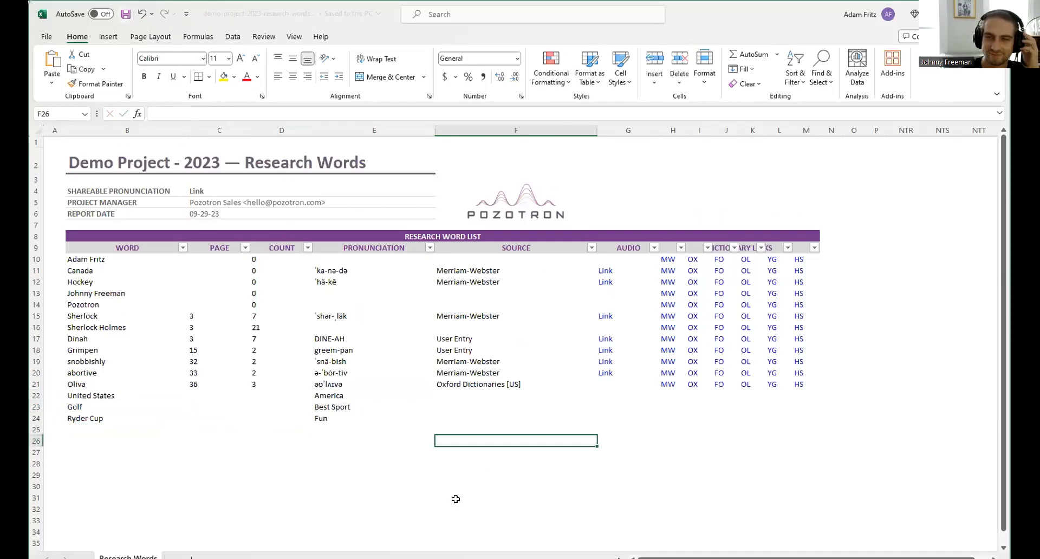
- Back in the browser, pick the edited spreadsheet file in the import dialog
key("alt+Tab")
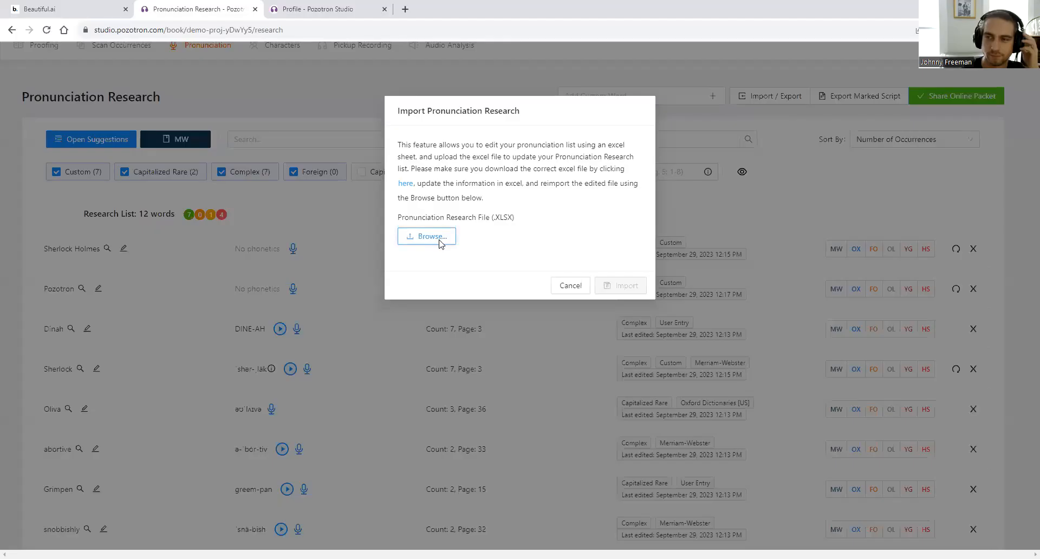
left_click(437, 237)
double_click(139, 103)
- Import the spreadsheet and review the 15-word list with Golf, Ryder Cup and United States
left_click(621, 300)
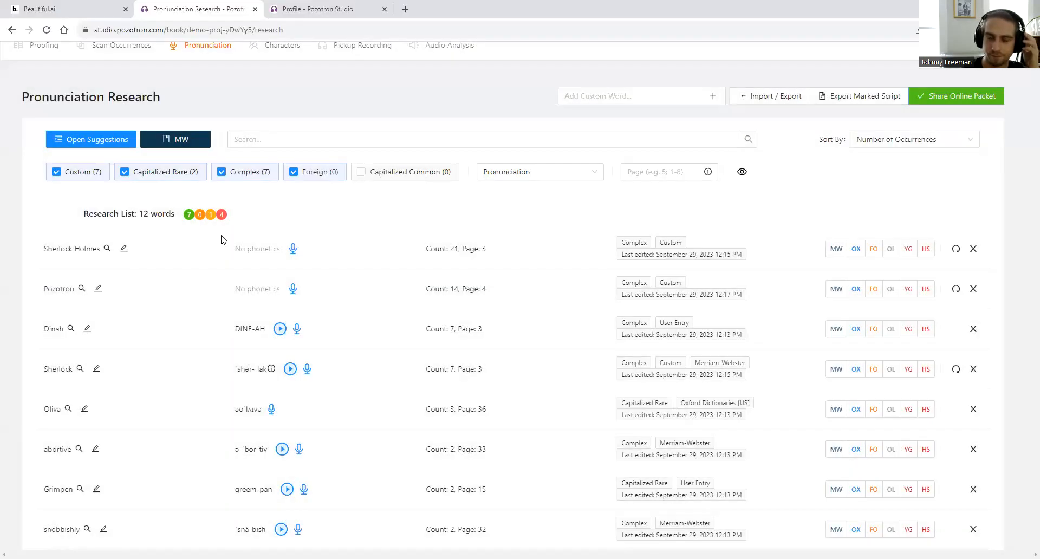
scroll(268, 249, "down", 1)
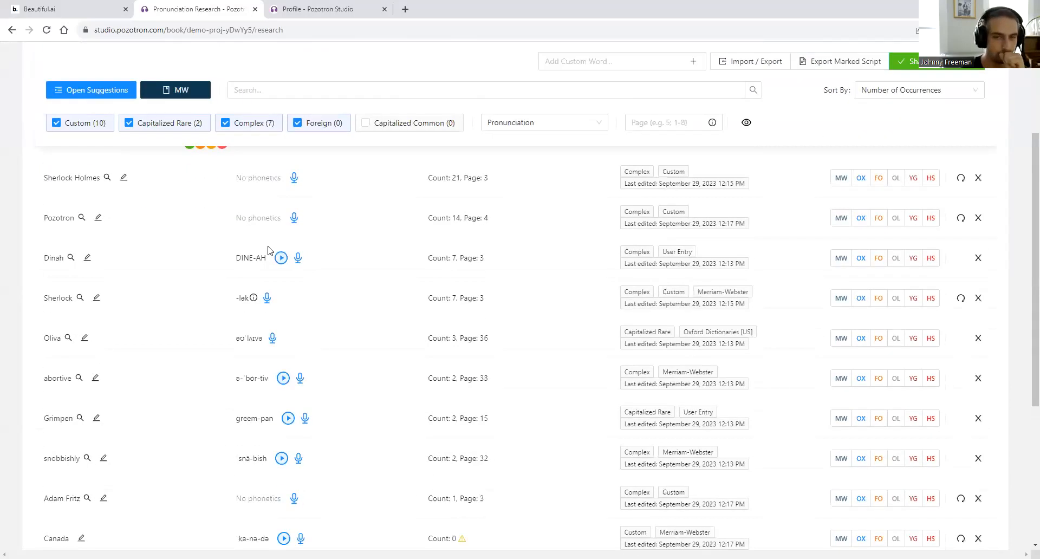
scroll(268, 249, "down", 3)
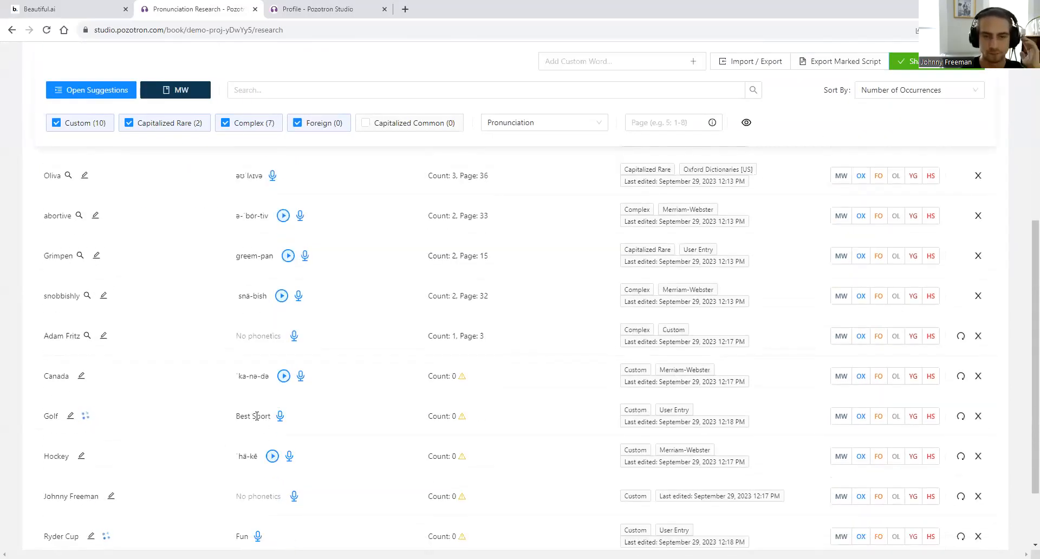
scroll(257, 416, "down", 2)
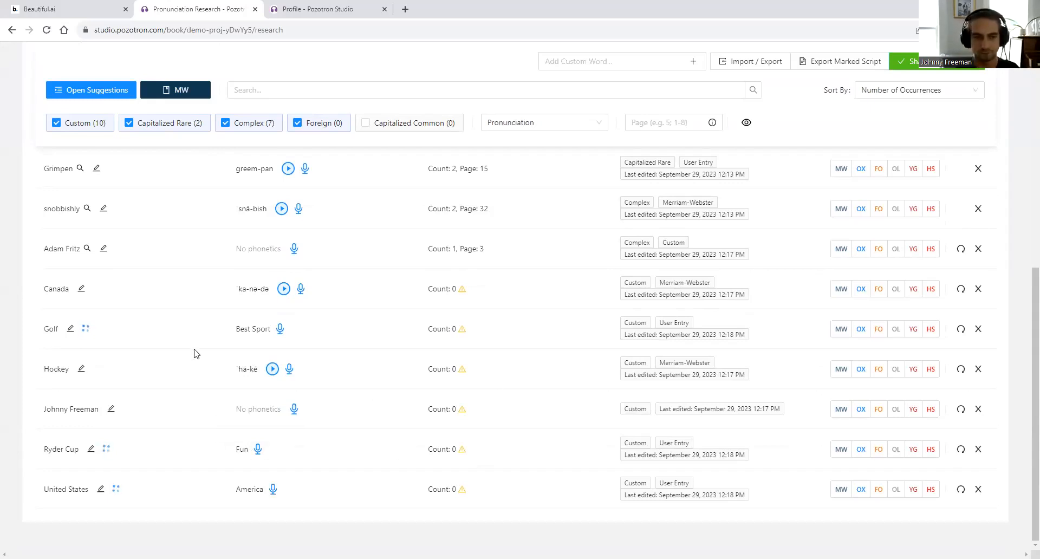
scroll(259, 431, "up", 5)
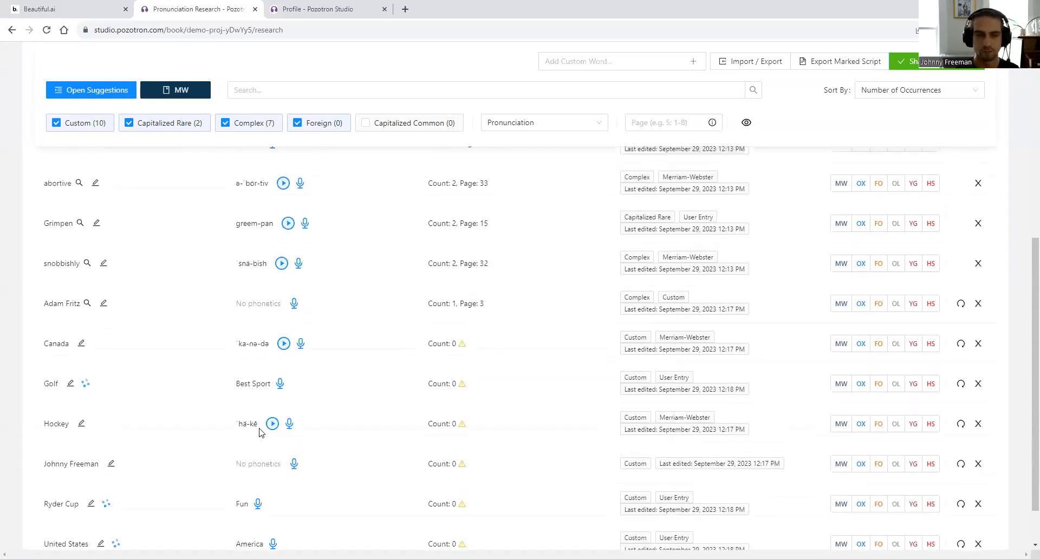
scroll(226, 254, "up", 2)
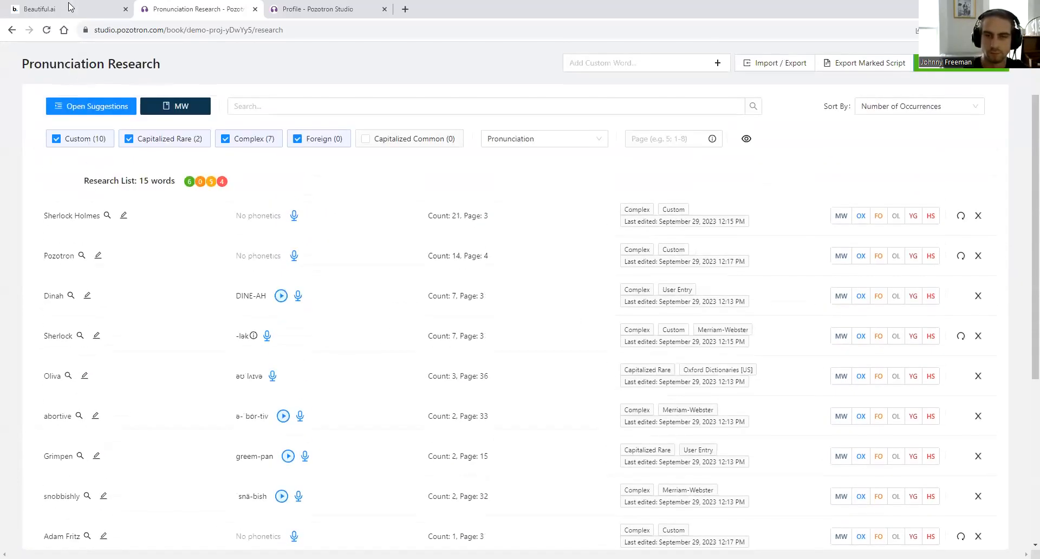
left_click(71, 9)
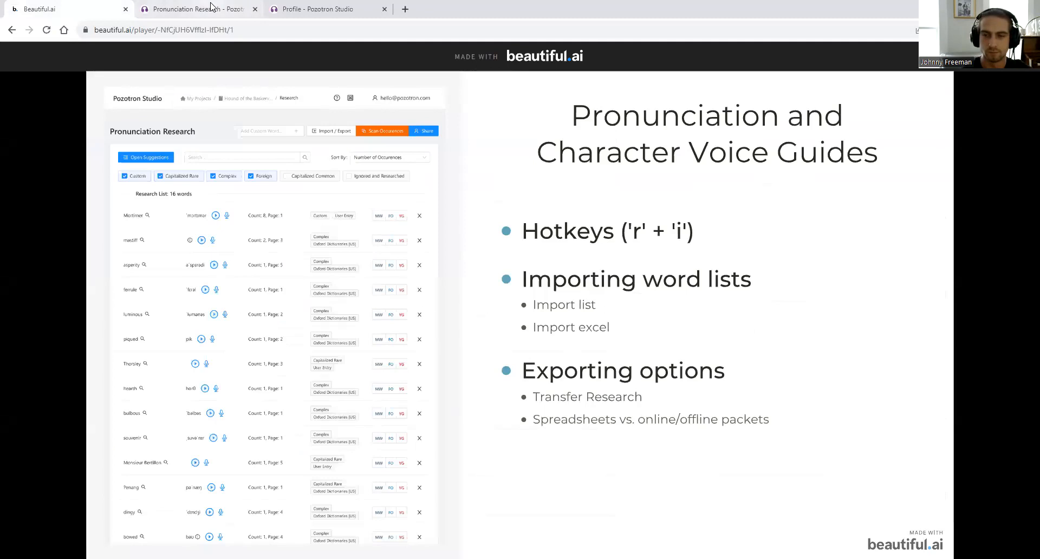
- Go back to the Pronunciation Research tab, scrolled to the top of the 15-word list
left_click(193, 7)
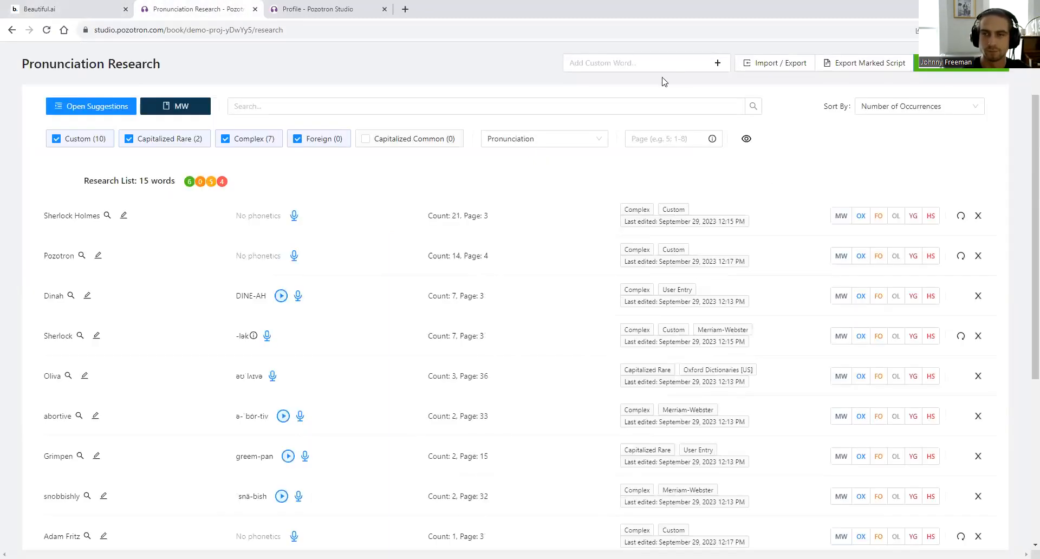
scroll(831, 215, "up", 2)
mouse_move(785, 148)
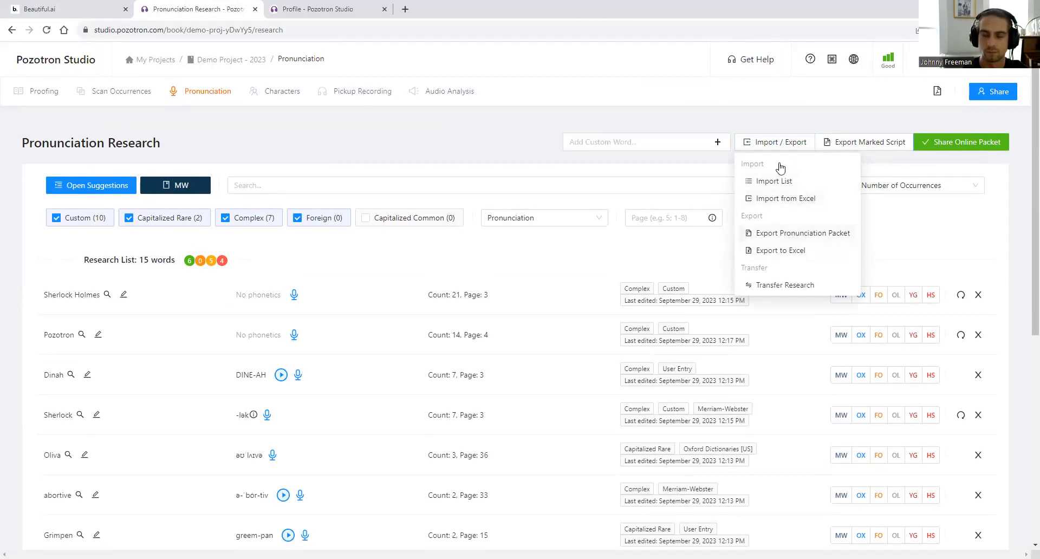
left_click(747, 152)
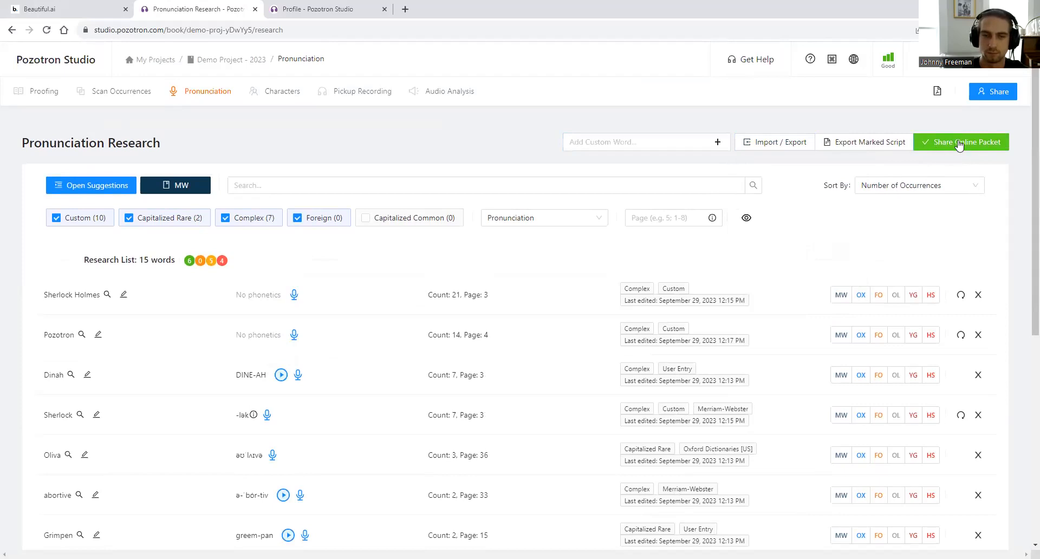
- Copy the research share link, open it in a new tab, and play 'abortive'
left_click(956, 140)
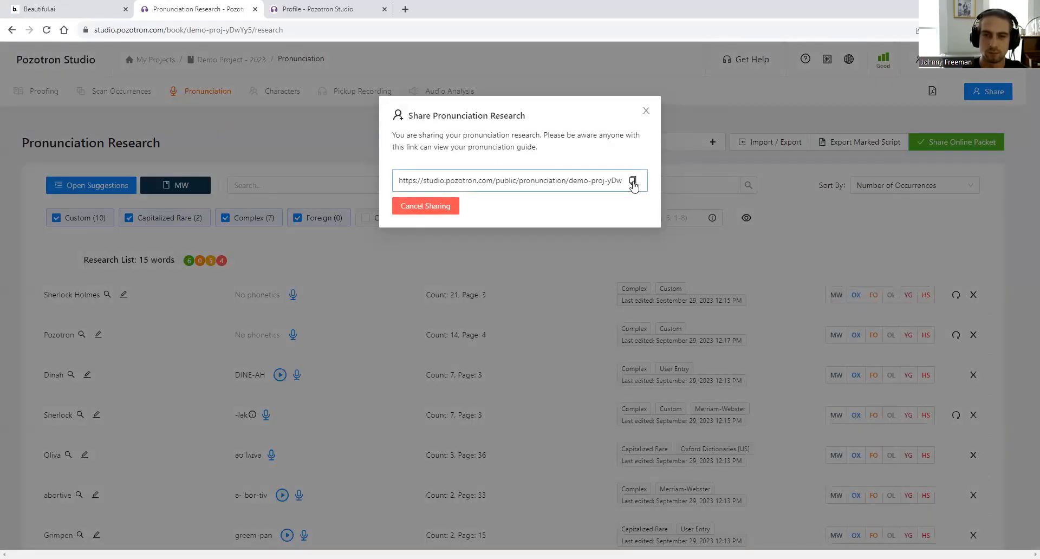
left_click(632, 180)
left_click(405, 9)
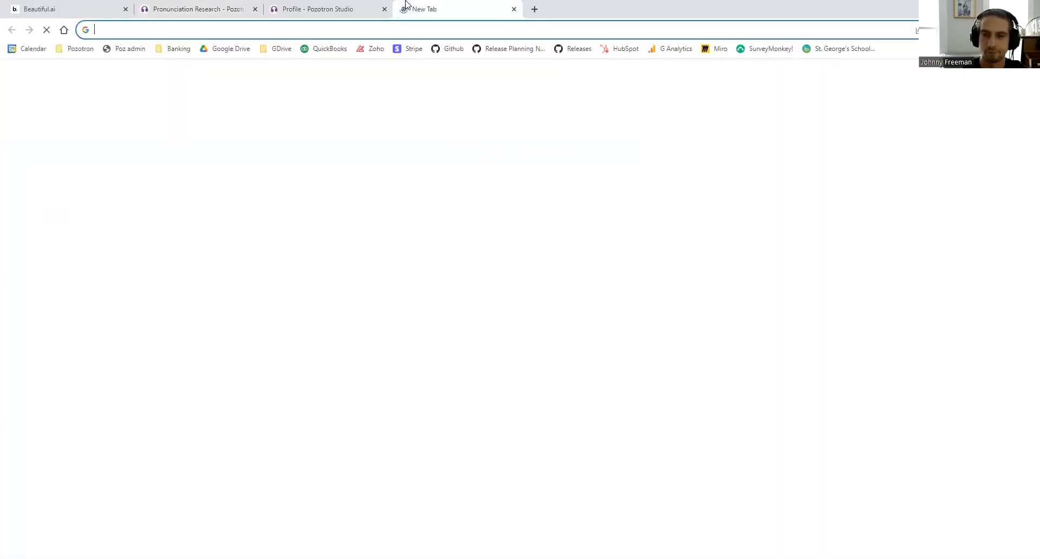
key("ctrl+v")
key("Return")
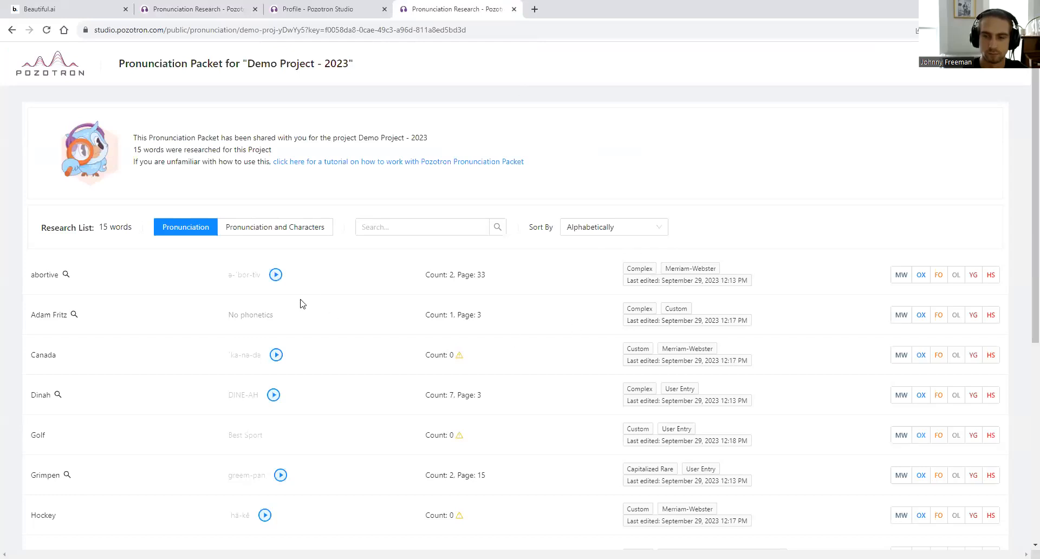
left_click(277, 275)
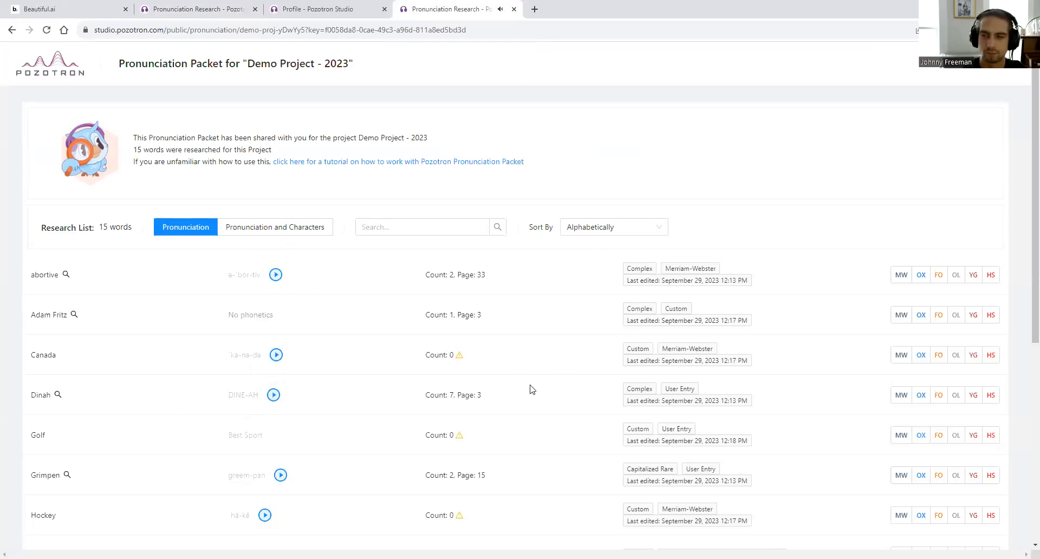
left_click(39, 7)
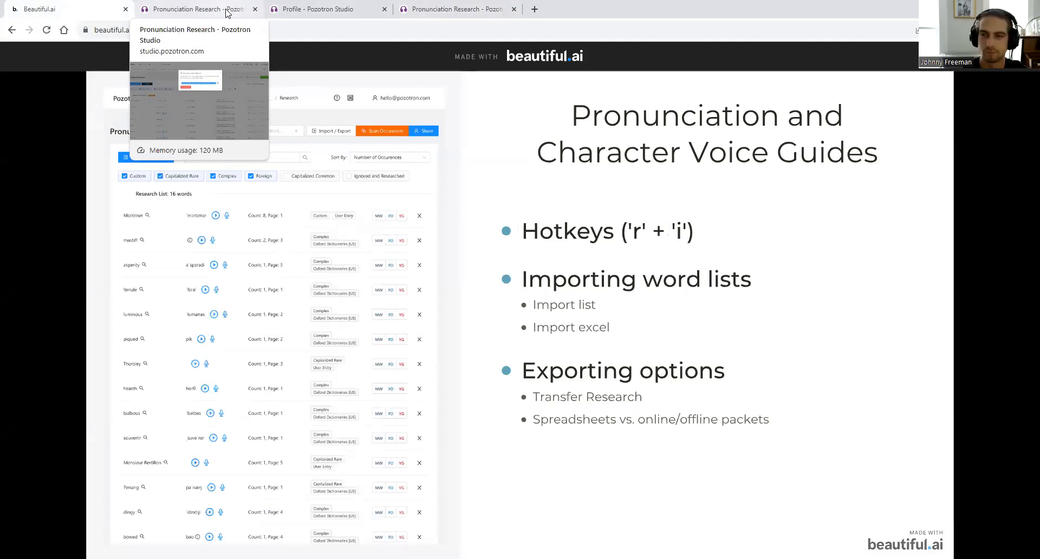
- Close the Share dialog on Pronunciation Research and show the Import / Export options
left_click(227, 13)
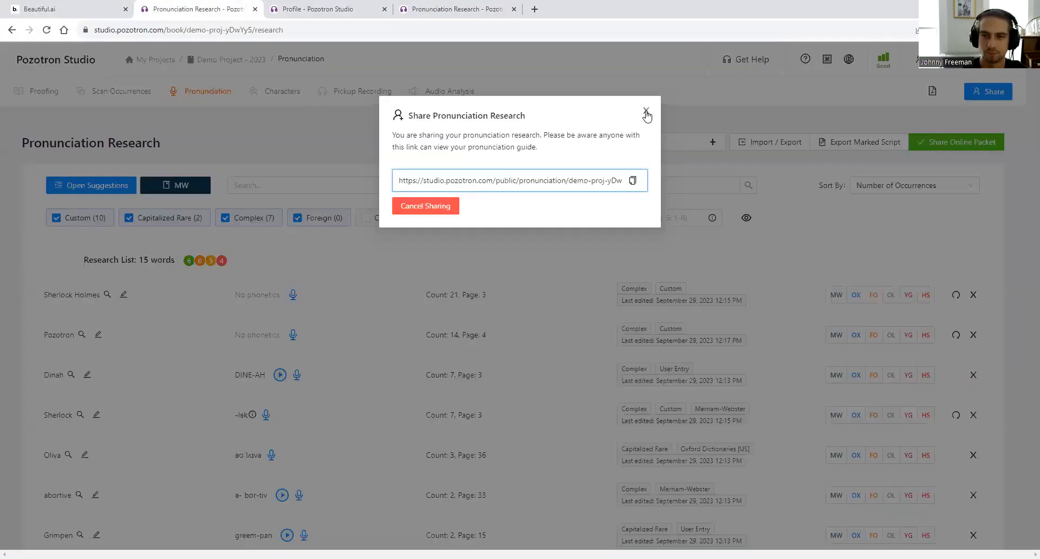
left_click(645, 112)
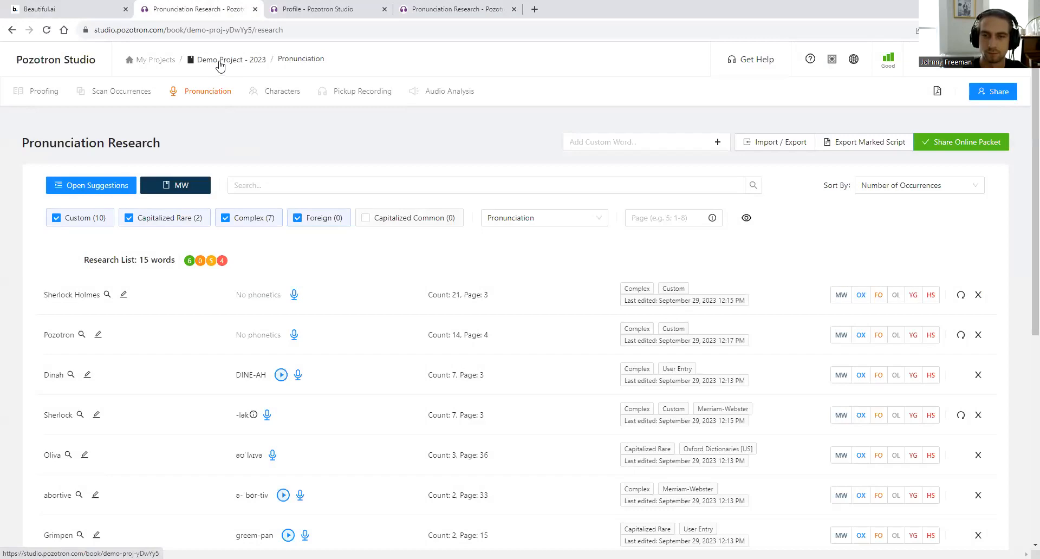
left_click(774, 142)
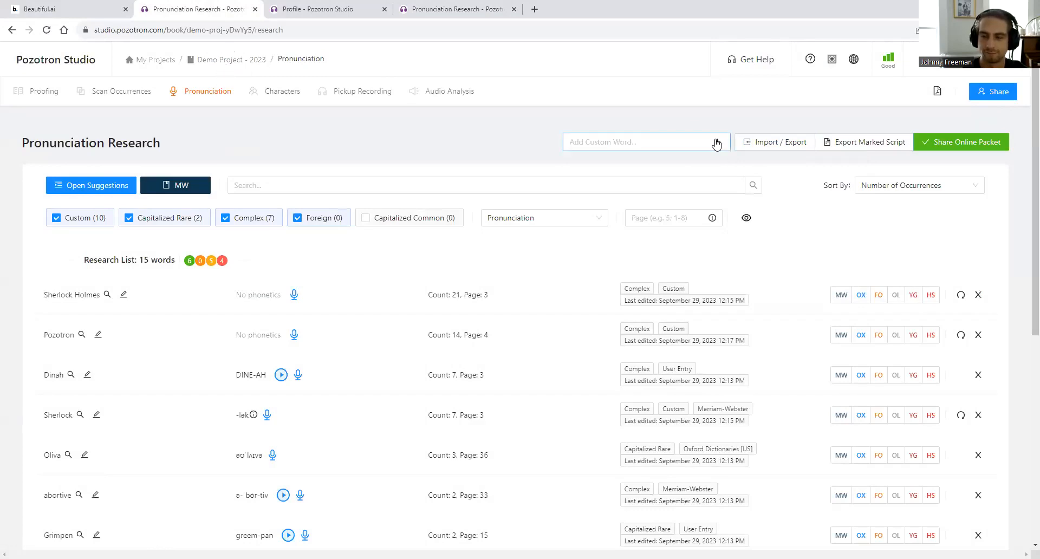
mouse_move(778, 152)
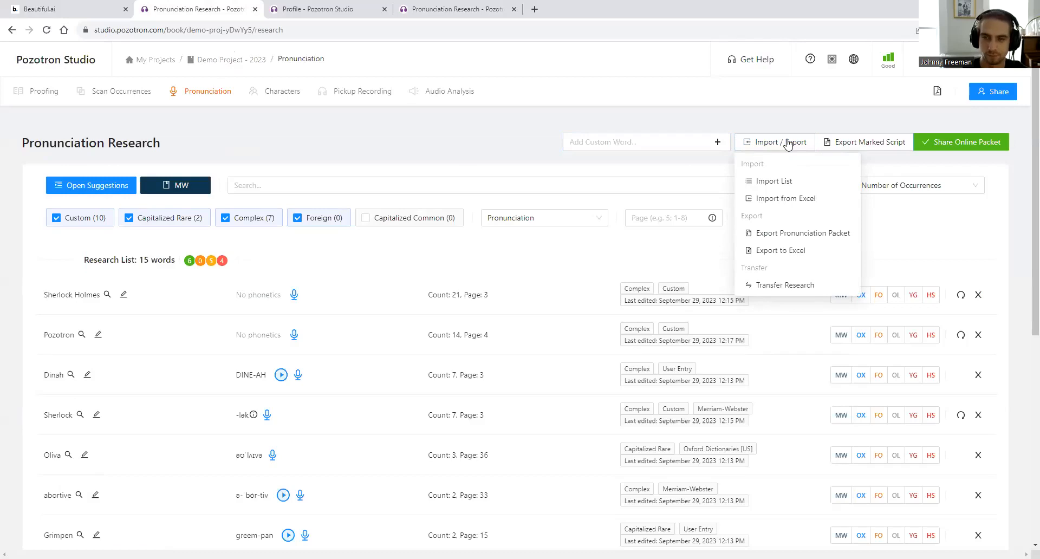
- Transfer the 15 research words to Demo Project 2022 - RESEARCH, then view Characters
left_click(804, 286)
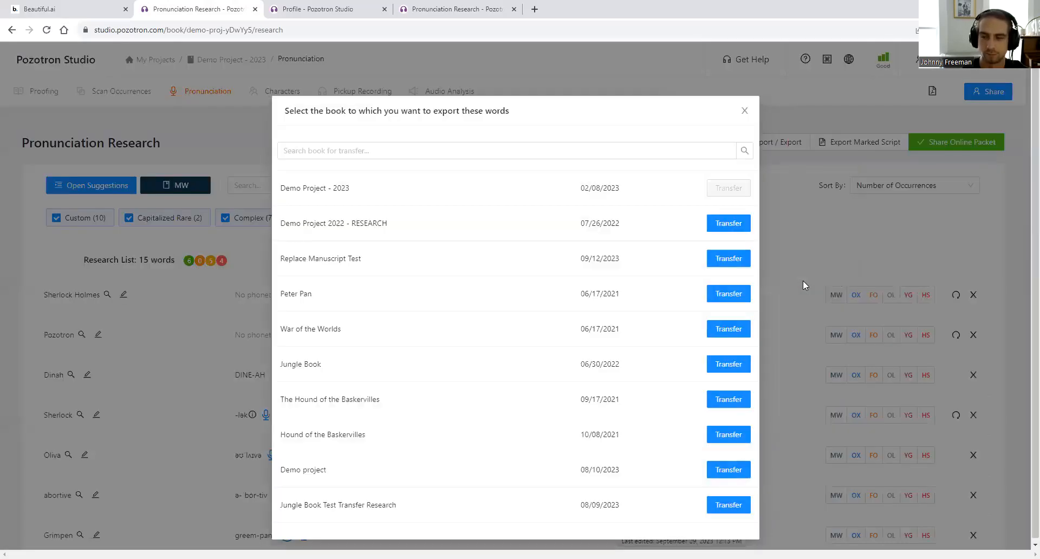
left_click_drag(297, 223, 377, 227)
left_click(731, 228)
left_click(731, 228)
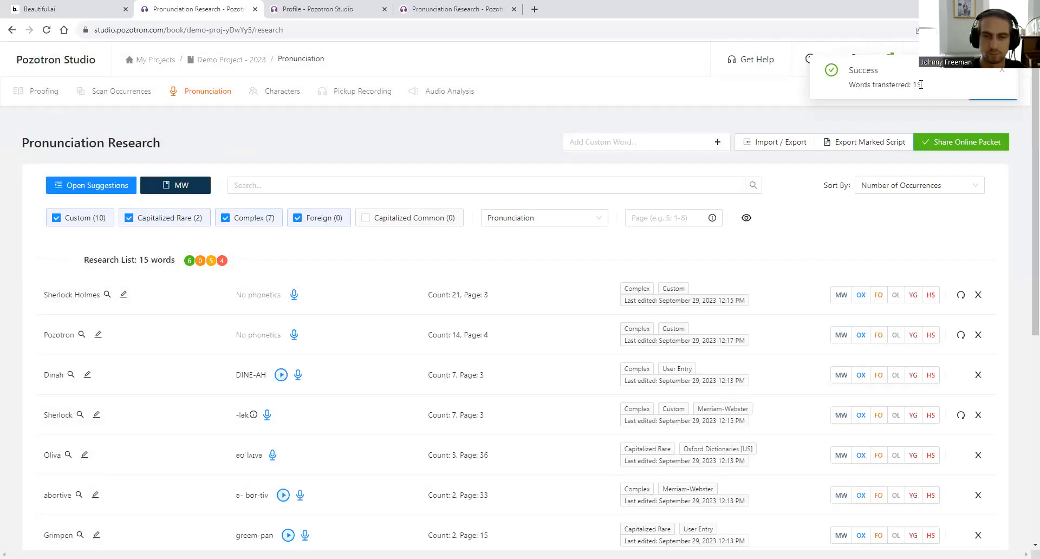
scroll(265, 322, "down", 3)
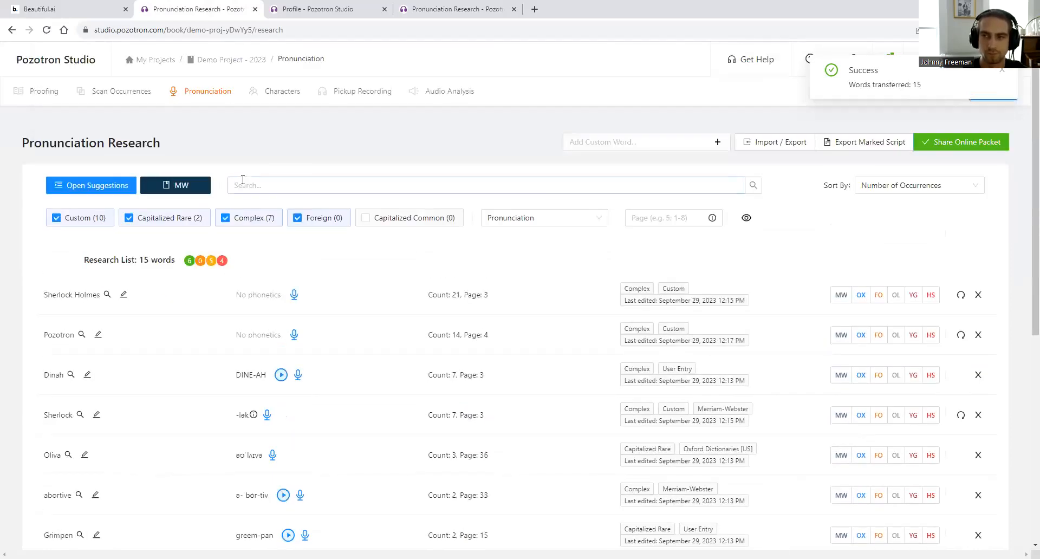
left_click(282, 92)
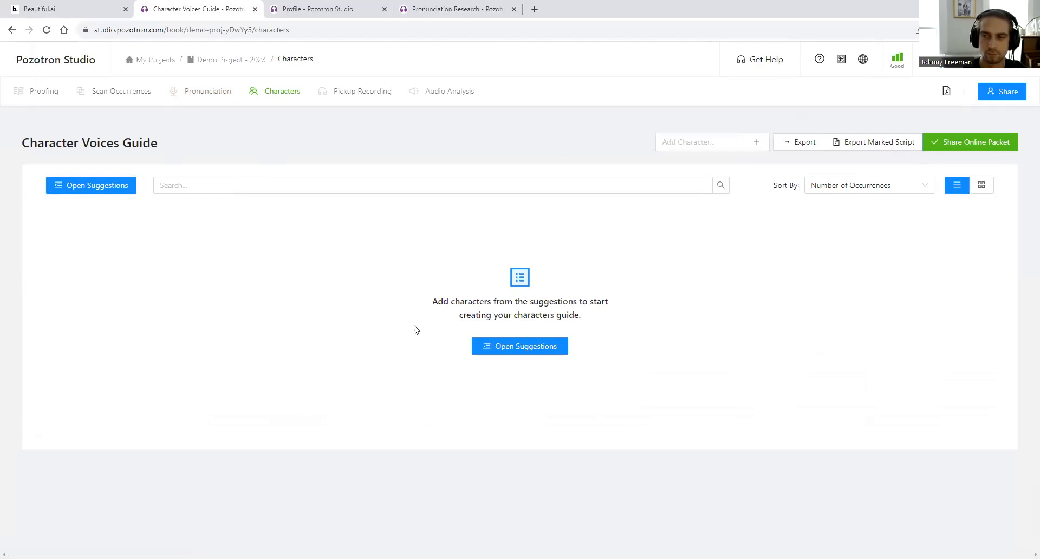
- Open Demo Project 2022 - RESEARCH's pronunciation list and hide zero-instance words, leaving 81
left_click(207, 95)
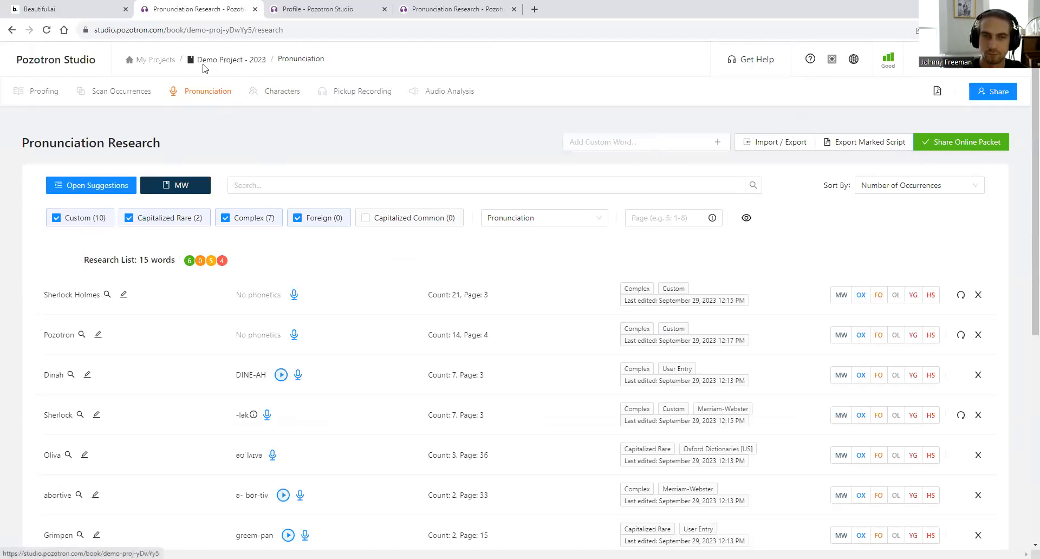
left_click(141, 61)
scroll(304, 361, "down", 2)
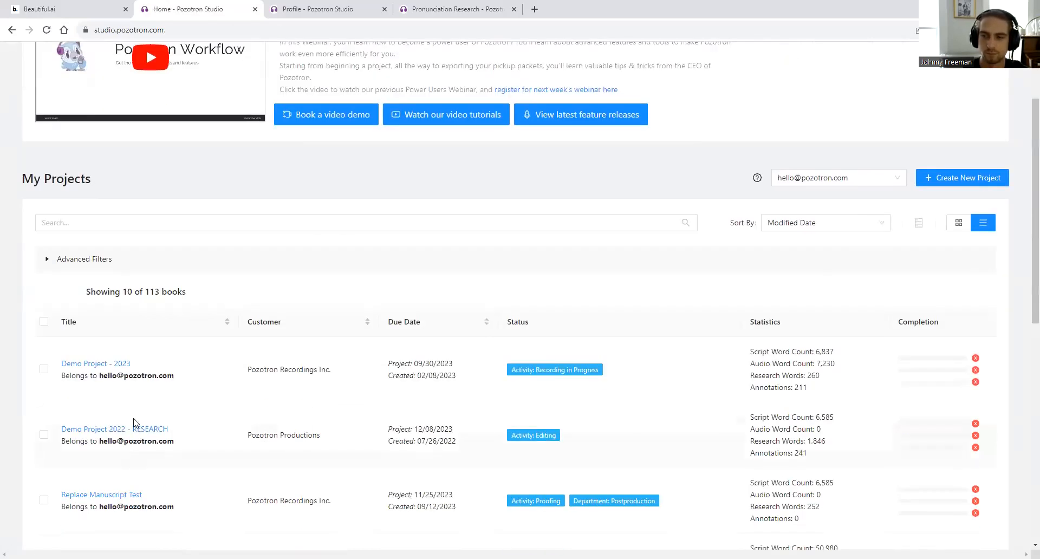
left_click(127, 428)
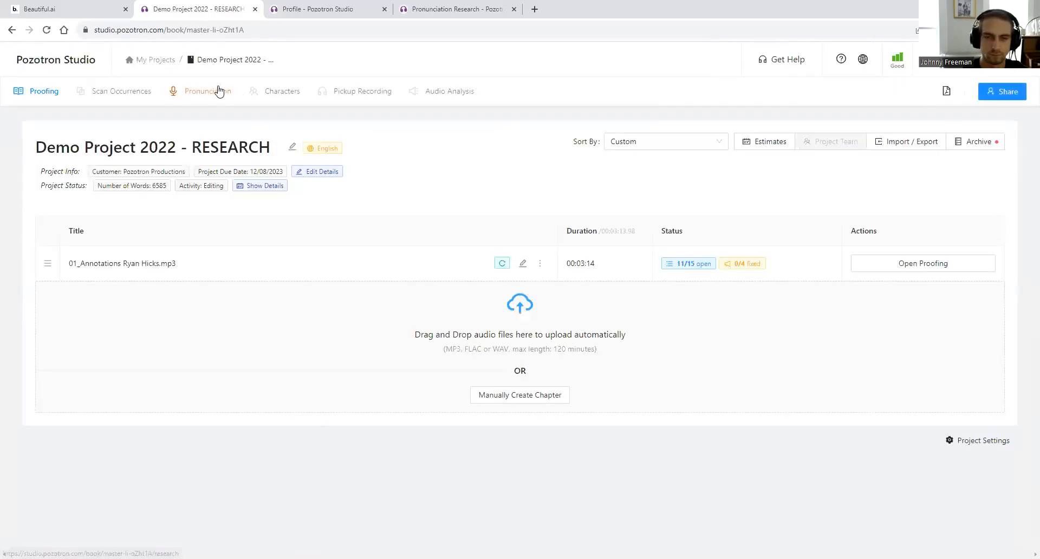
left_click(218, 90)
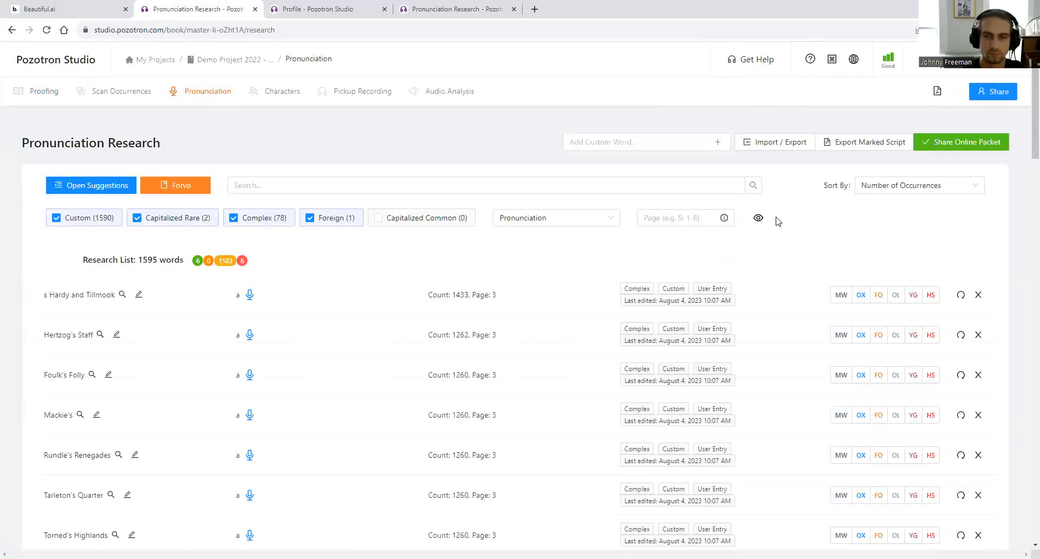
scroll(715, 291, "down", 15)
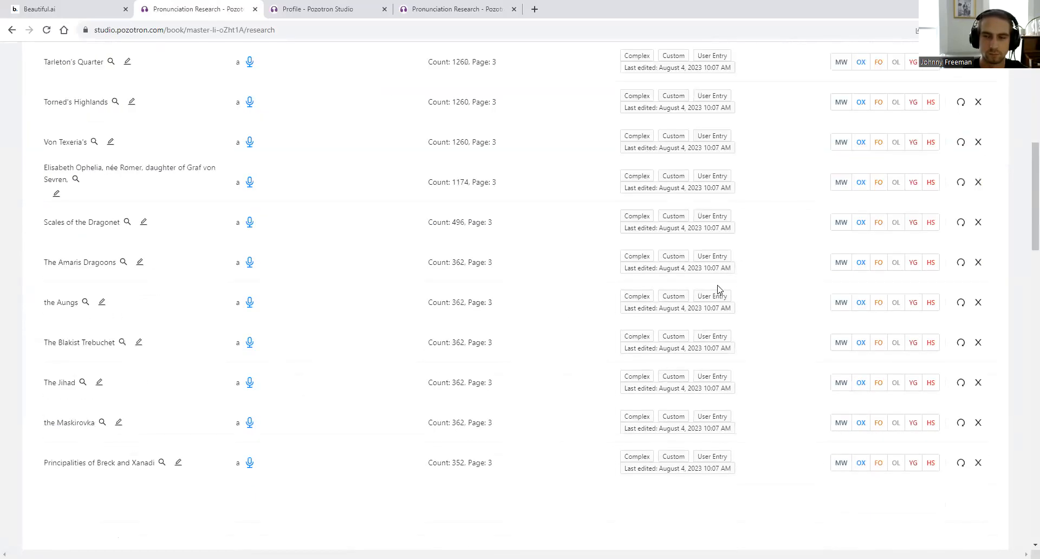
scroll(459, 378, "up", 20)
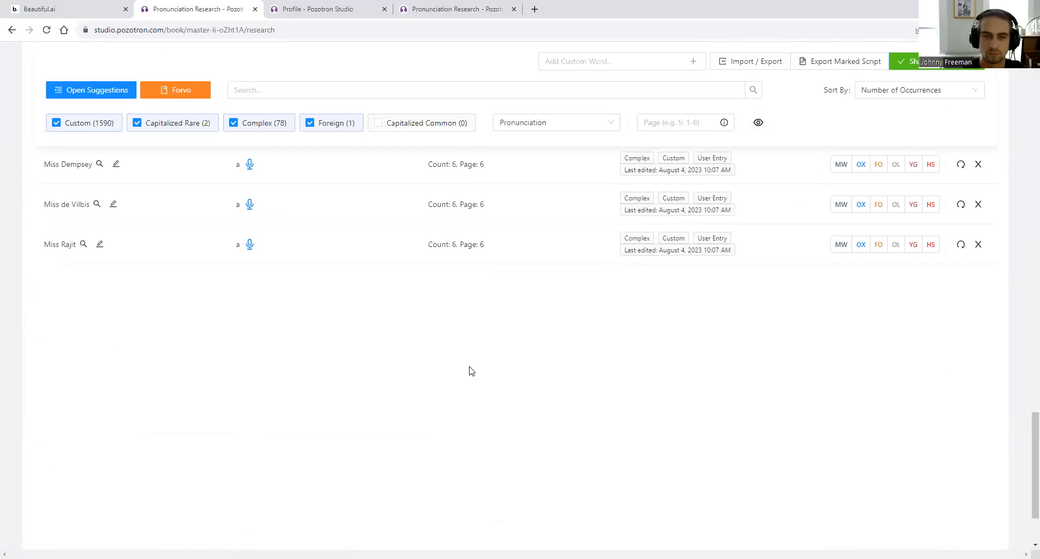
scroll(810, 116, "up", 5)
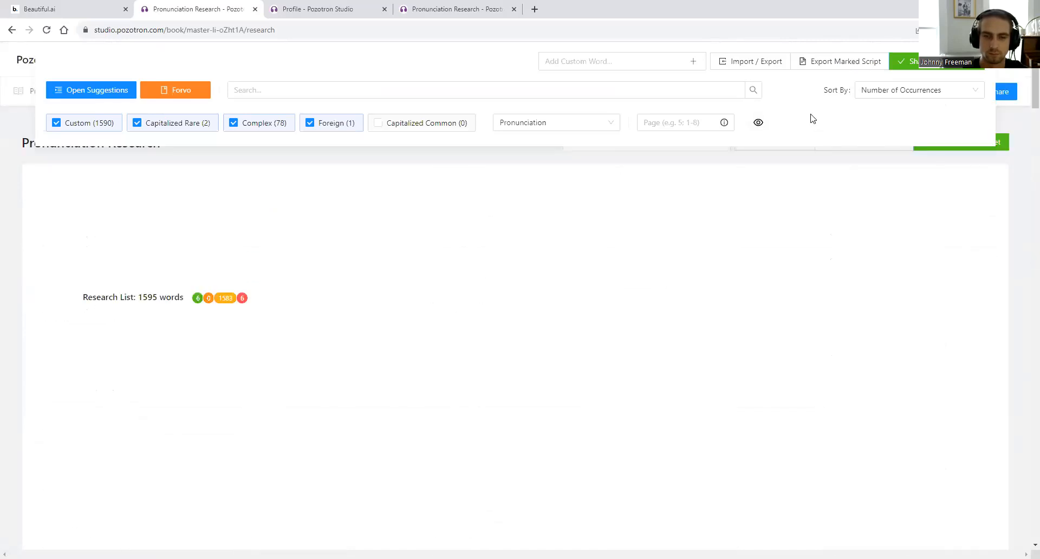
left_click(758, 219)
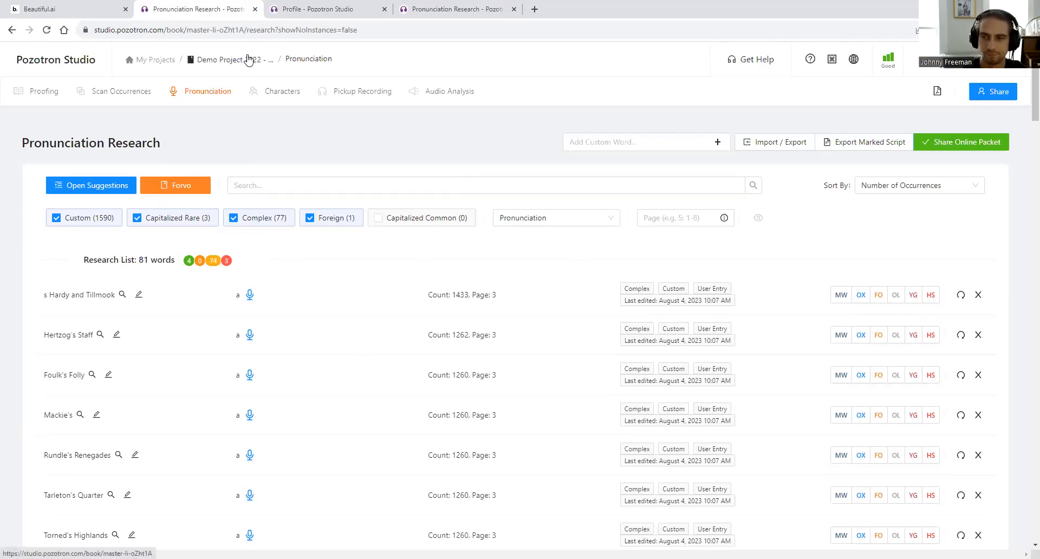
- Advance the slides to the Integrated Dictionaries bullet, then return to the Pozotron projects home
left_click(160, 66)
left_click(71, 9)
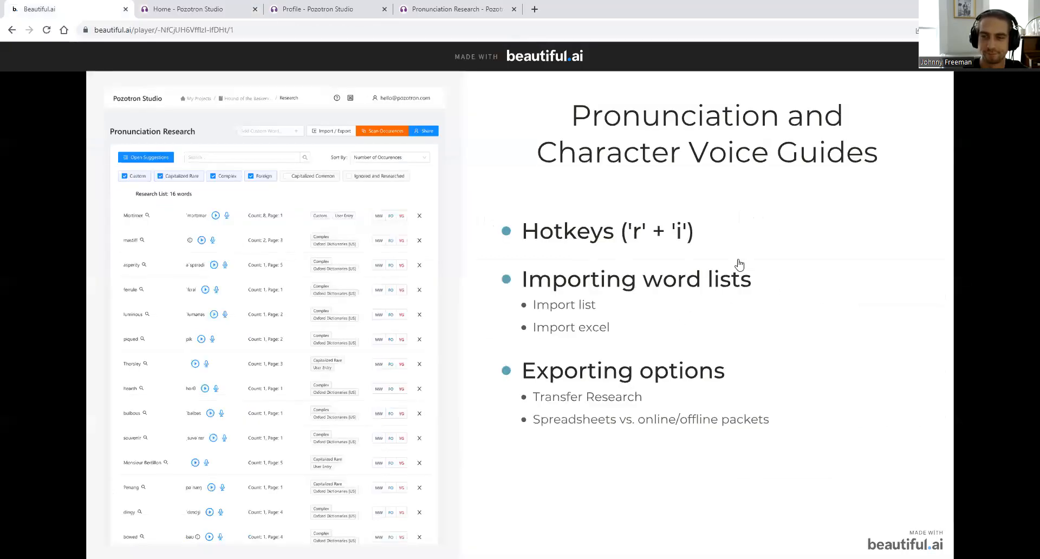
key("Right")
key("Right")
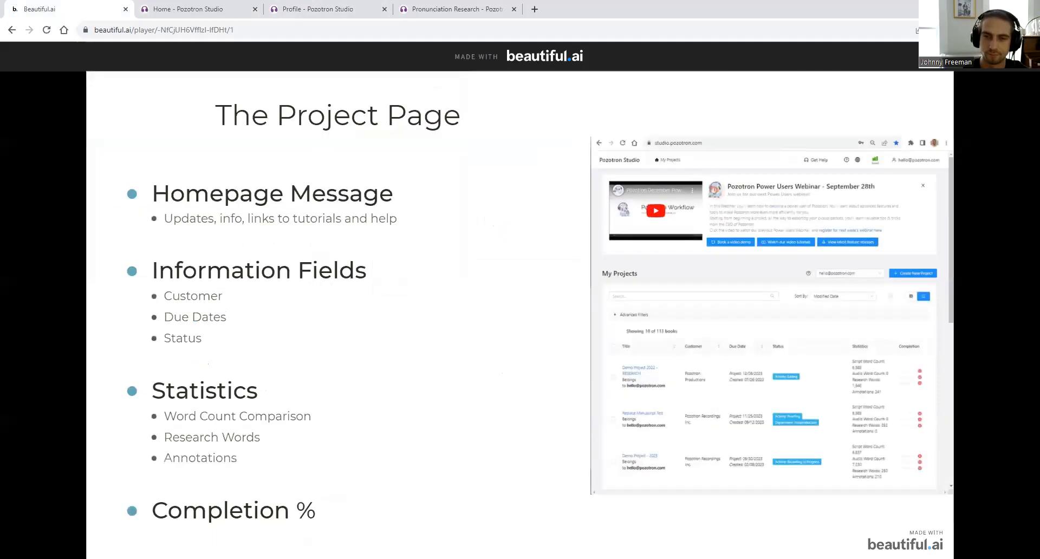
key("Right")
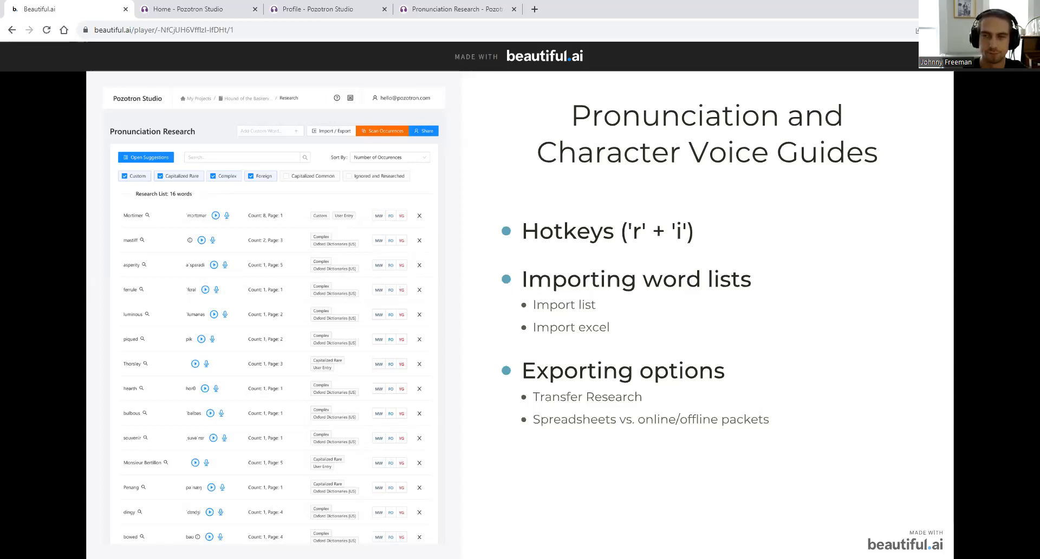
key("Right")
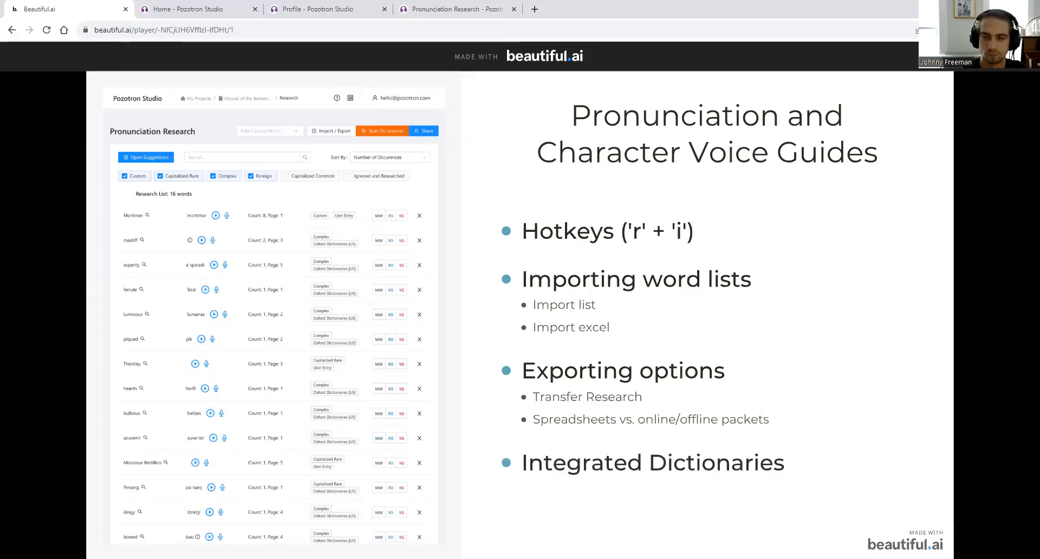
left_click(233, 9)
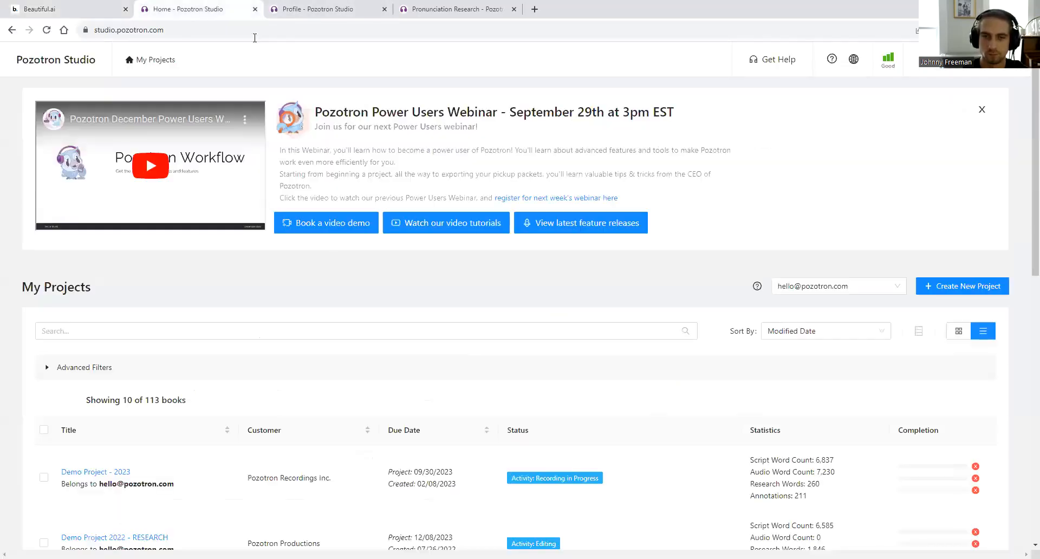
- Open Demo Project - 2023 from My Projects and show its 15-word Pronunciation research list
left_click(333, 9)
left_click(429, 6)
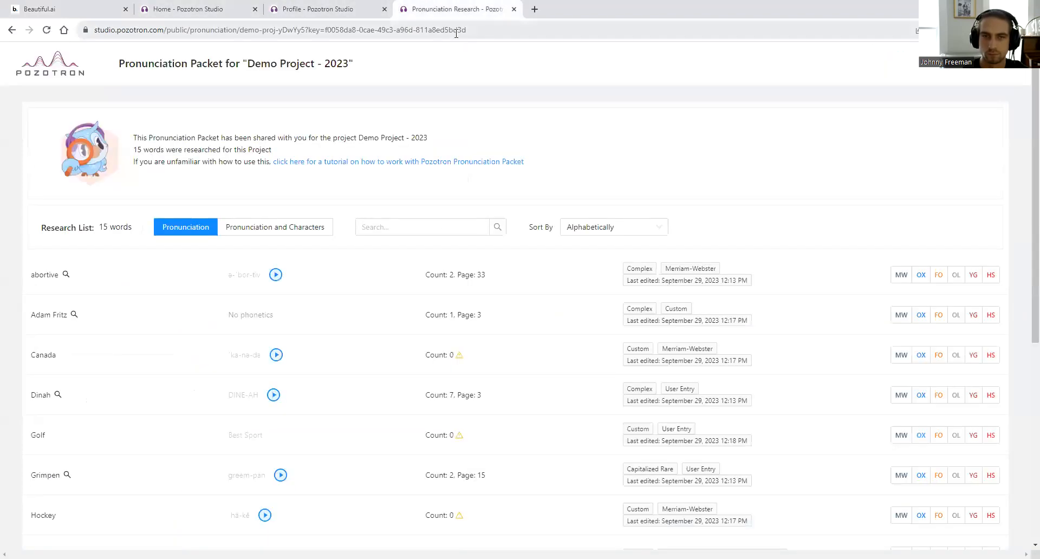
left_click(206, 9)
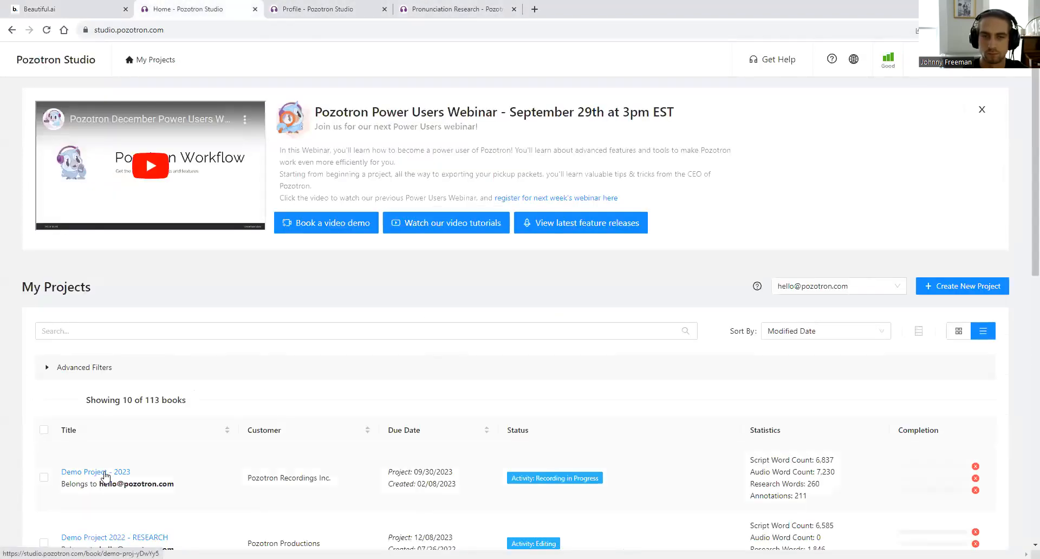
left_click(96, 471)
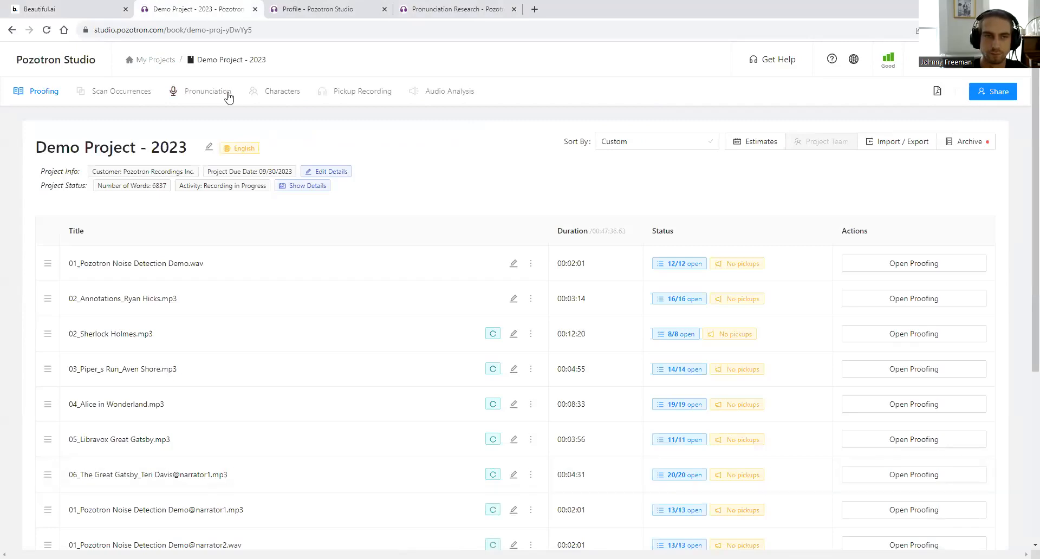
left_click(227, 94)
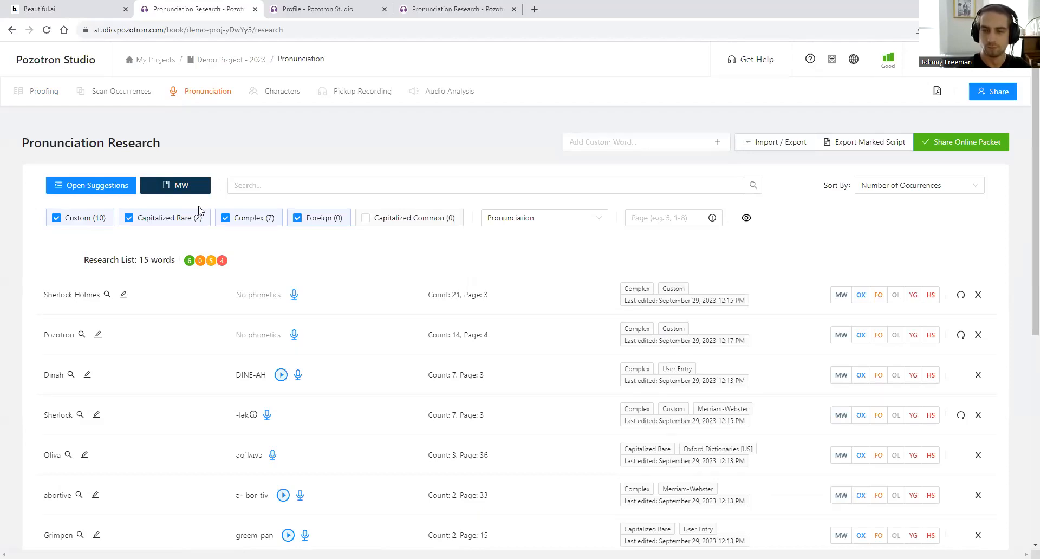
- Change the default pronunciation dictionary from MW to Forvo with English as the language
left_click(187, 185)
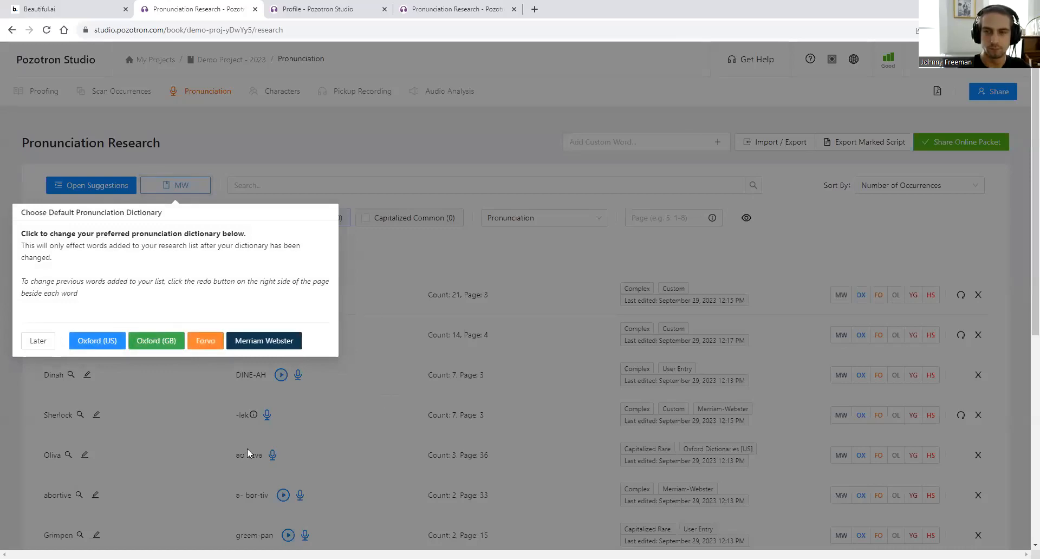
left_click(203, 341)
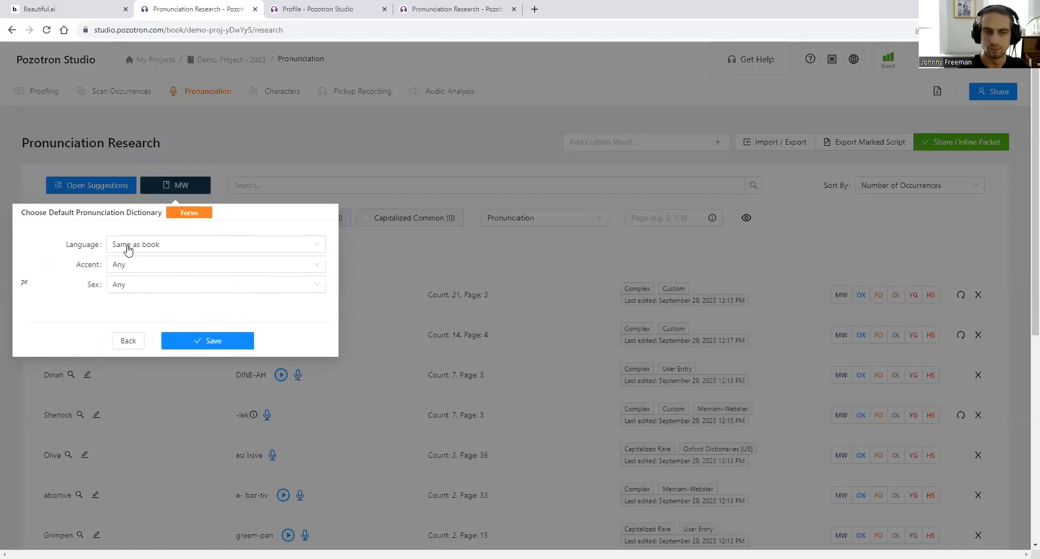
left_click(139, 250)
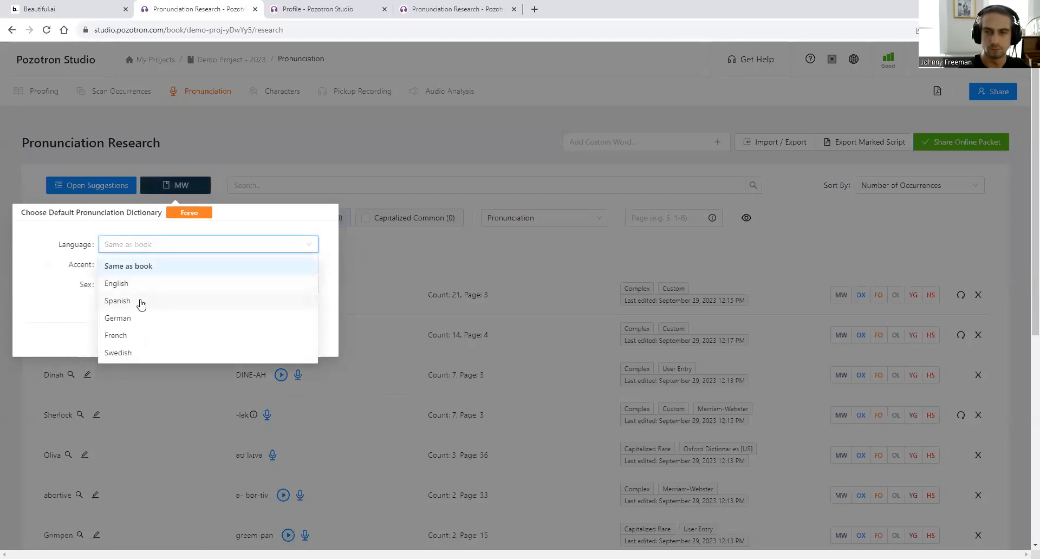
scroll(157, 330, "down", 1)
scroll(158, 331, "down", 1)
scroll(193, 233, "up", 1)
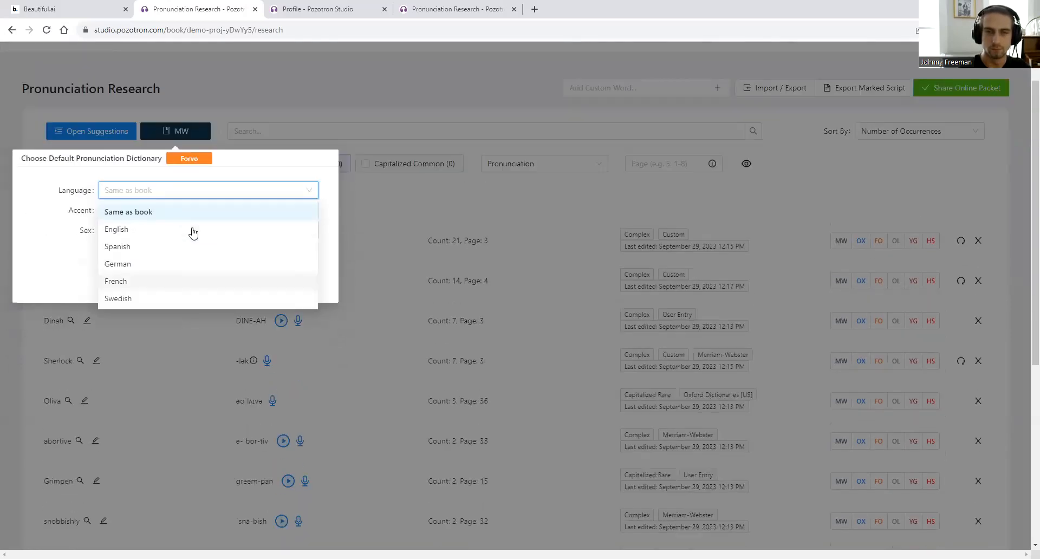
left_click(165, 191)
left_click(165, 191)
left_click(154, 236)
- Set the Forvo accent to Canadian and speaker sex to Male, then save
left_click(139, 212)
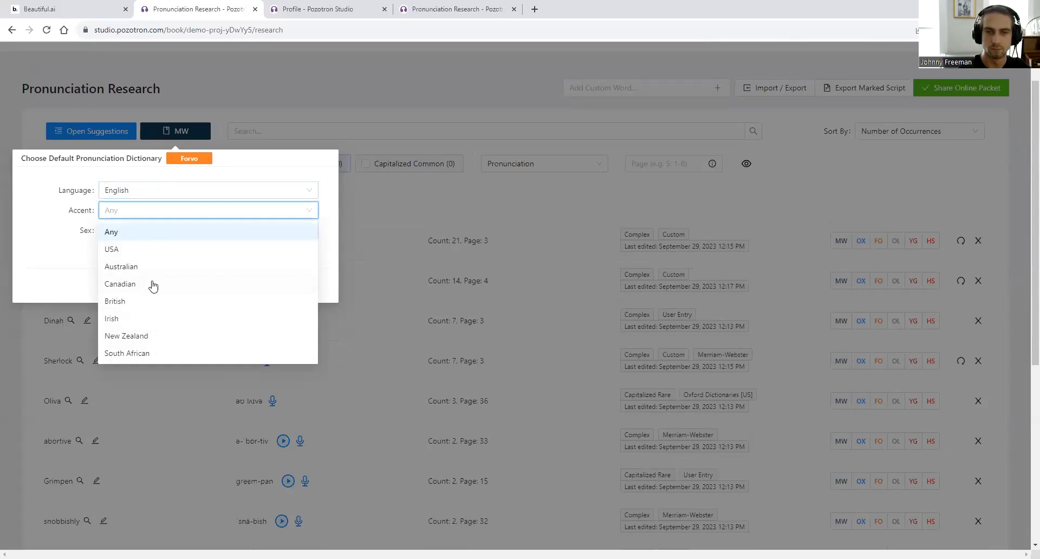
left_click(81, 279)
left_click(129, 233)
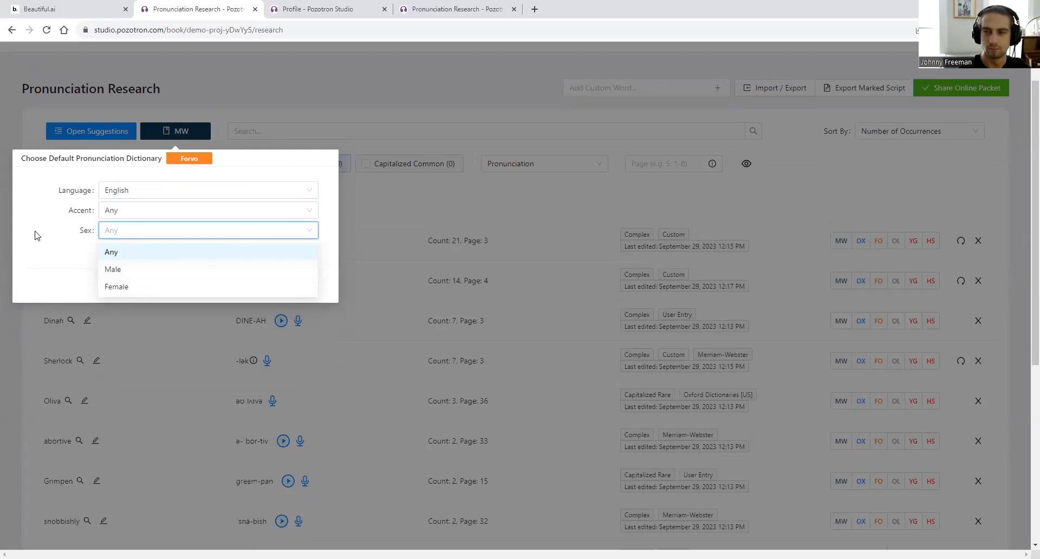
left_click(142, 211)
left_click(143, 283)
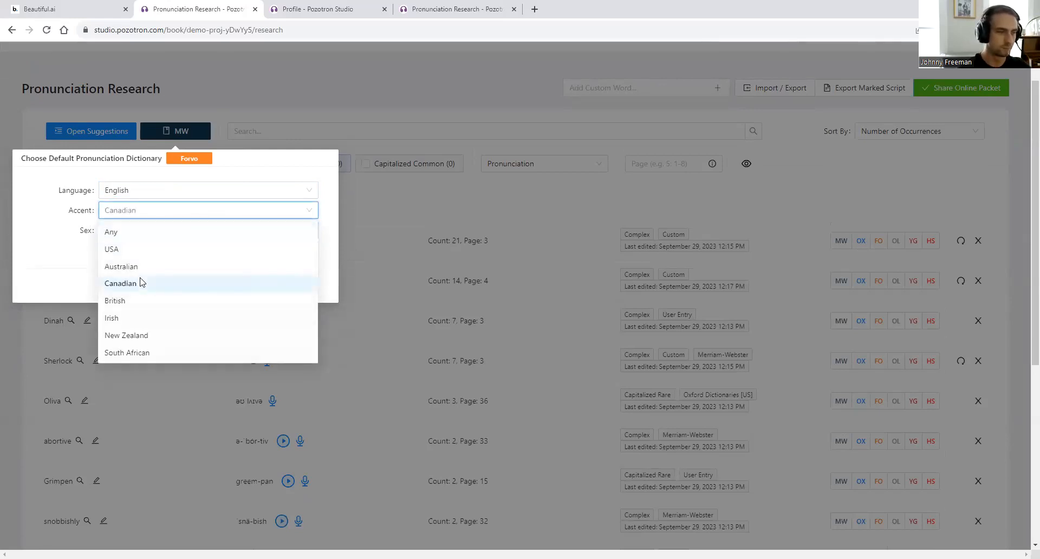
left_click(137, 230)
left_click(222, 273)
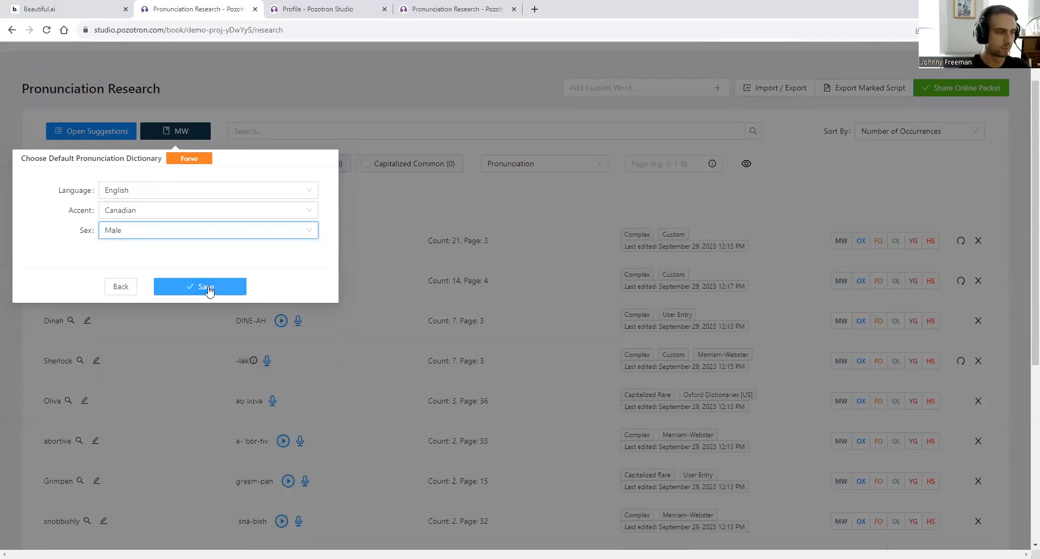
left_click(209, 292)
scroll(166, 287, "down", 6)
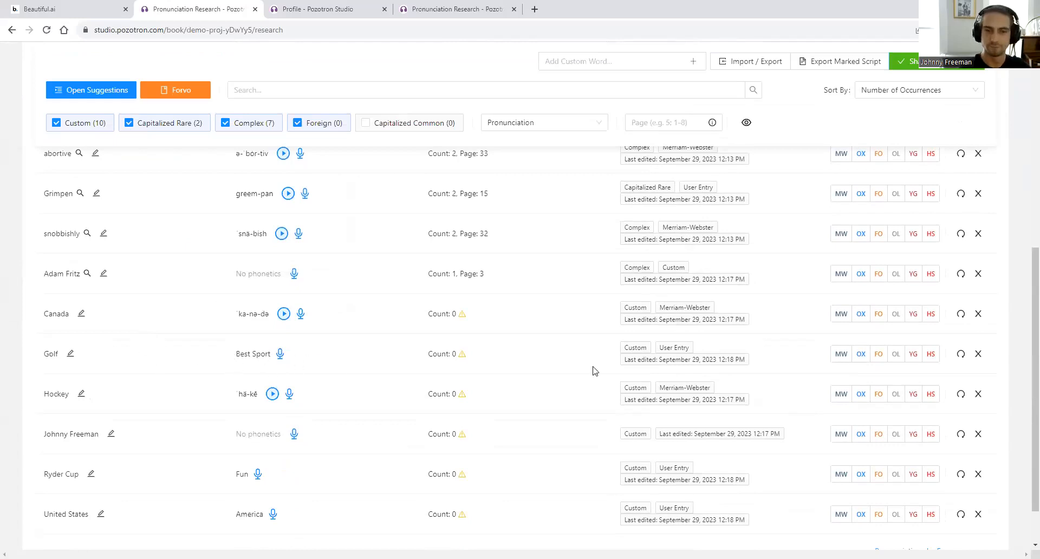
- Refresh Hockey, then change the Forvo speaker sex to Any and save
left_click(961, 395)
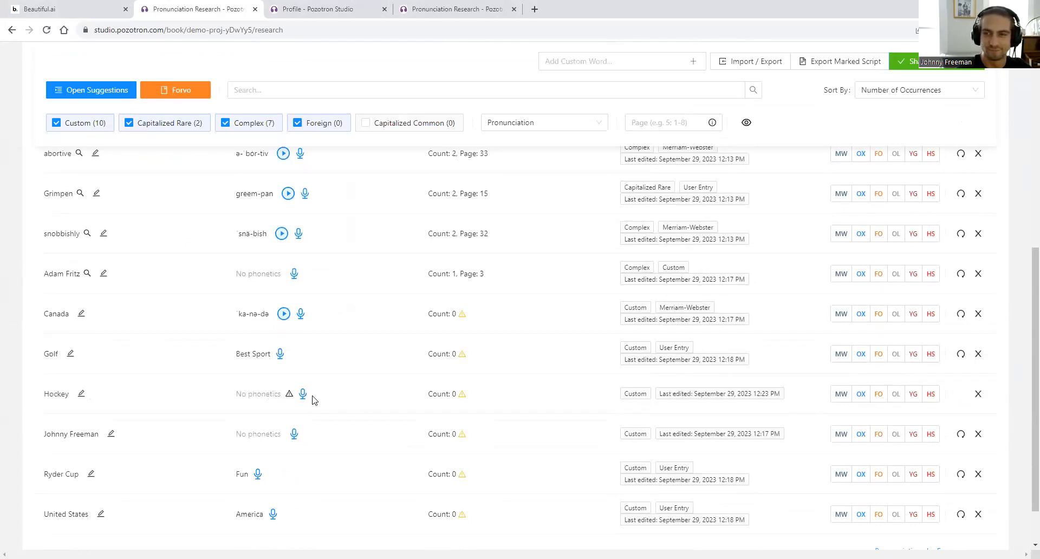
left_click(178, 95)
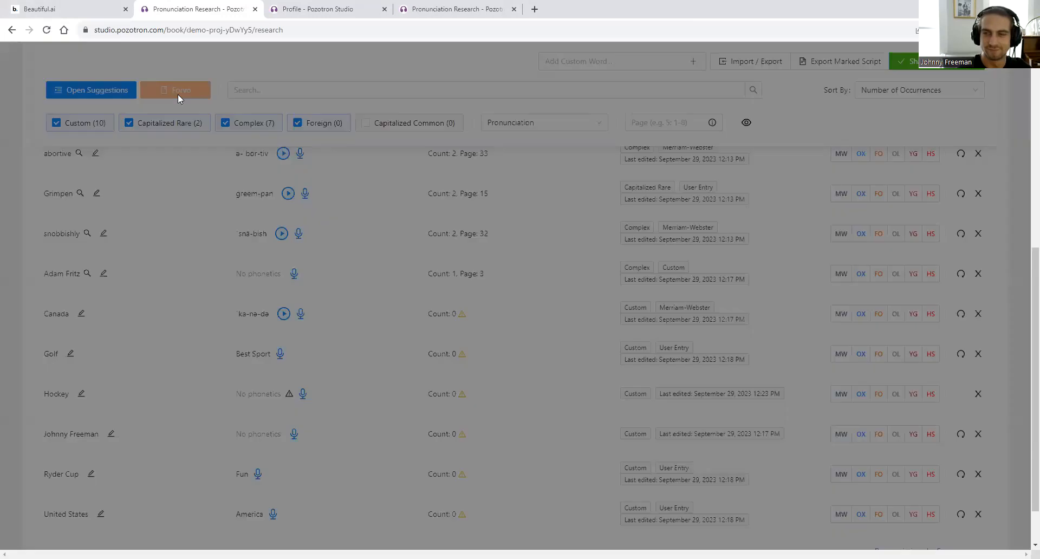
left_click(213, 247)
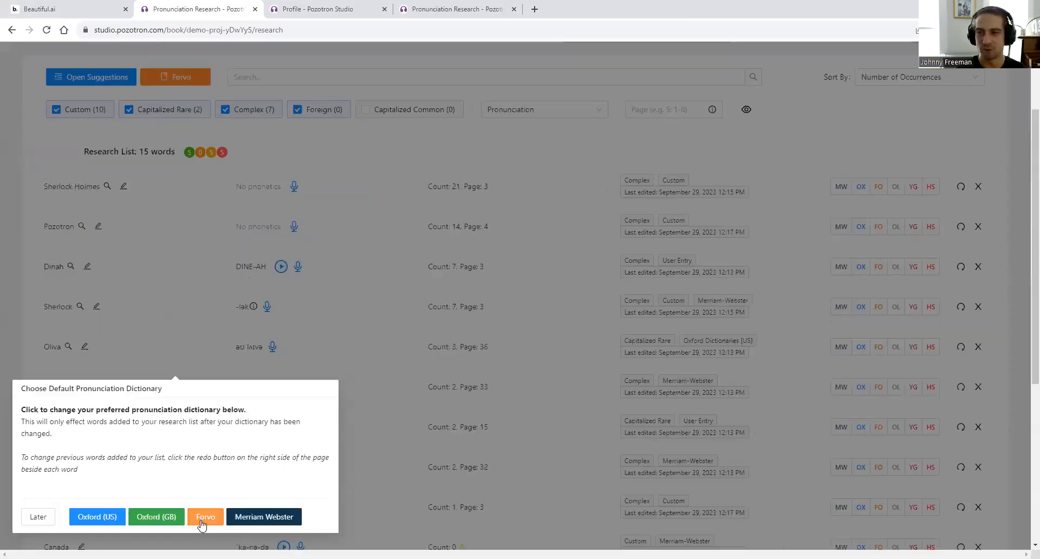
left_click(130, 461)
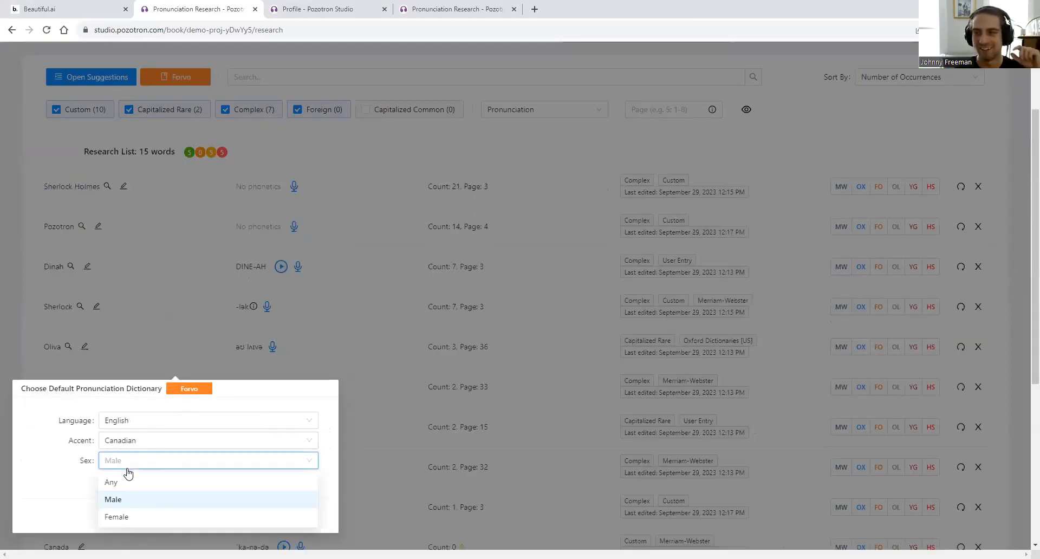
left_click(128, 483)
left_click(227, 513)
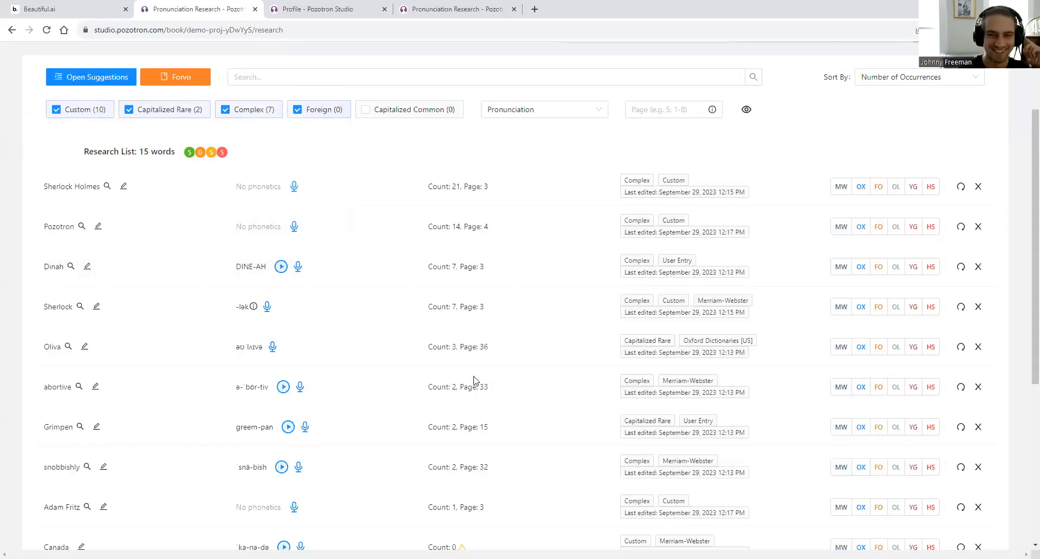
- Refresh Hockey to get its Forvo [EN] pronunciation and play it back
scroll(117, 241, "down", 2)
scroll(106, 239, "up", 3)
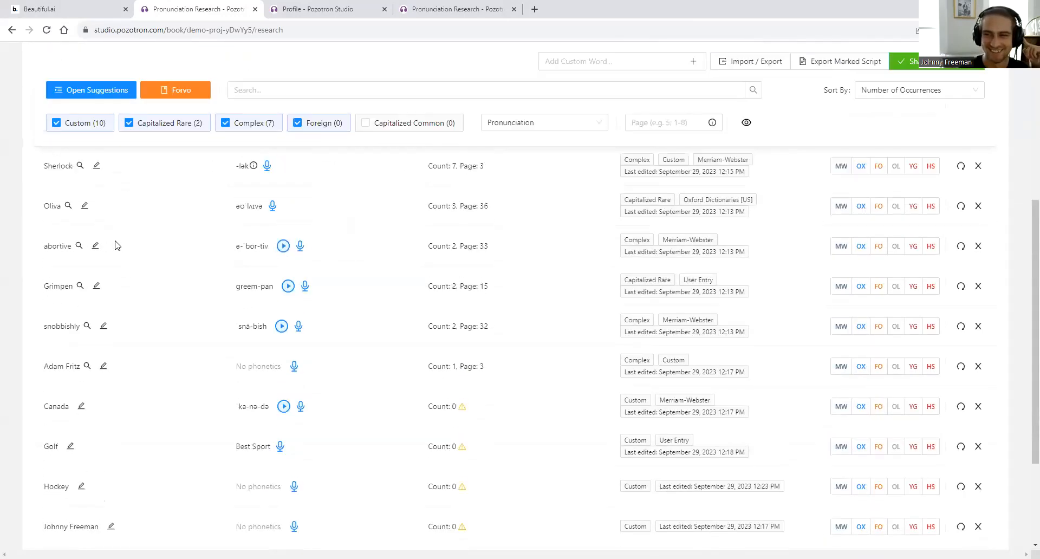
scroll(108, 379, "down", 3)
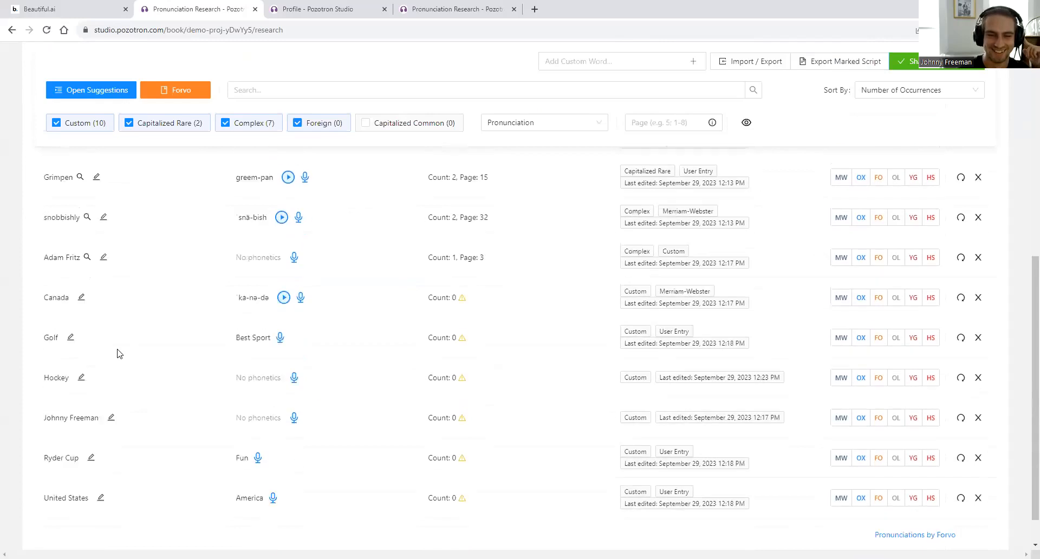
left_click(961, 339)
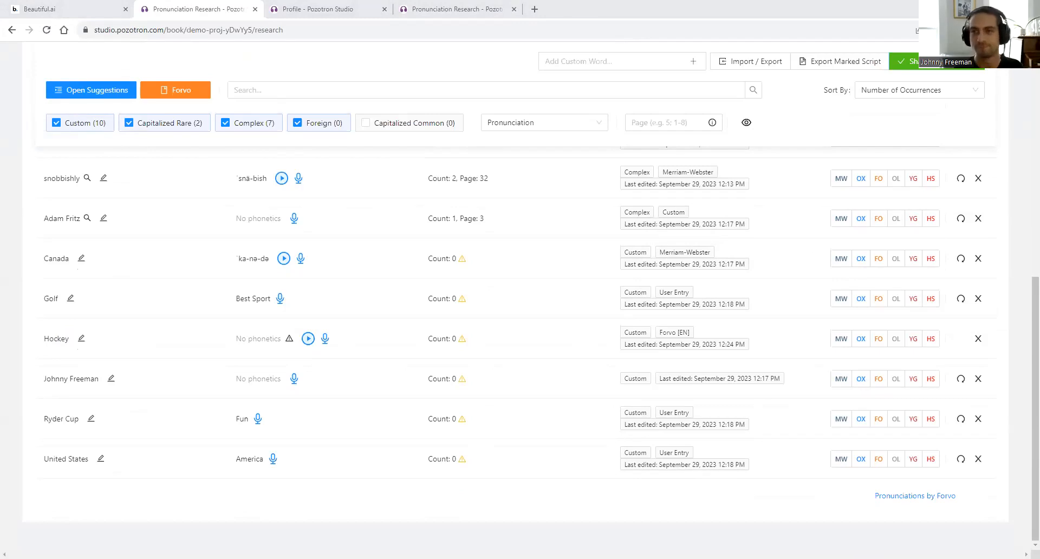
left_click(308, 339)
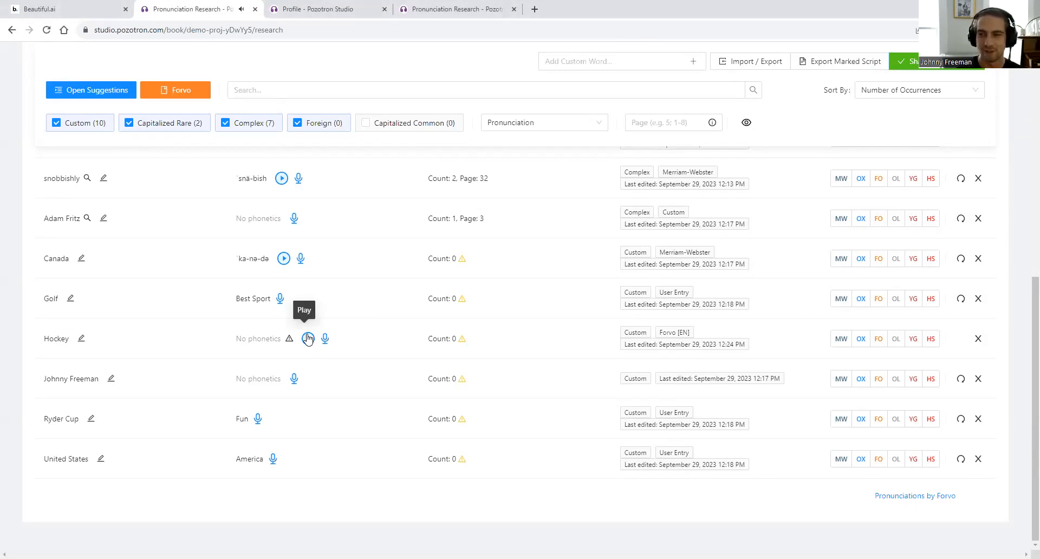
key("ctrl+1")
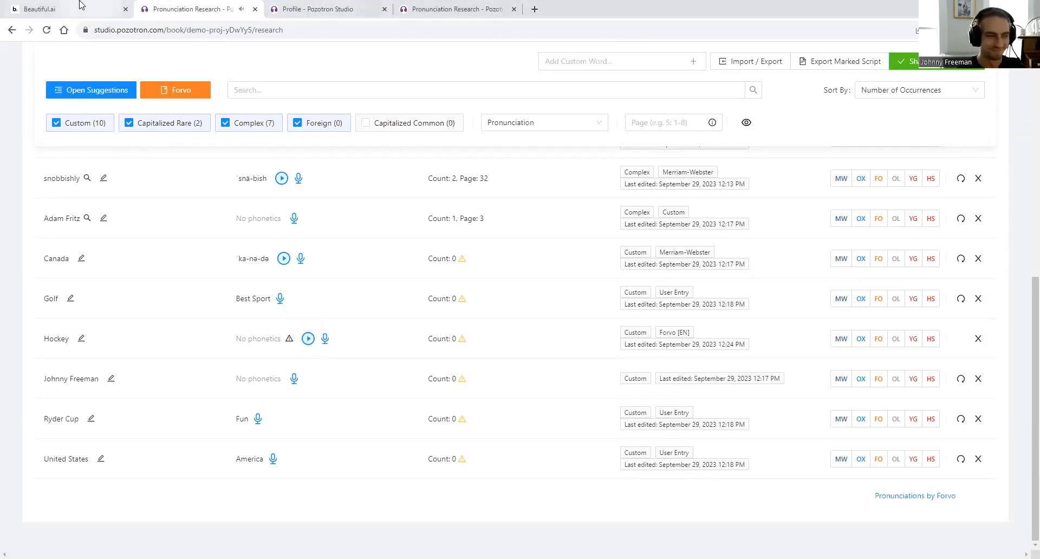
- Advance to the Proofing Page slide's File Labeling points, then show Demo Project - 2023's file list
key("Right")
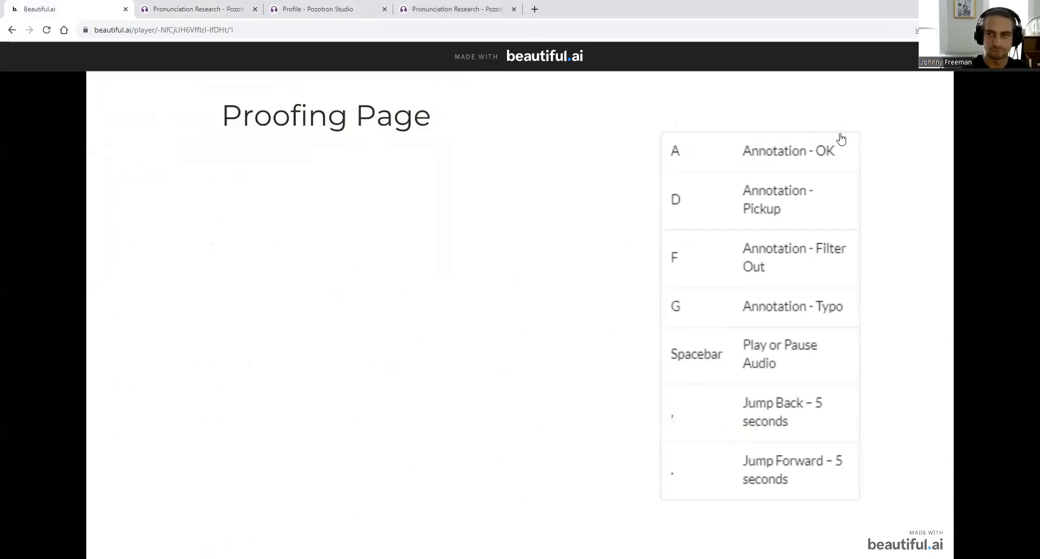
key("Right")
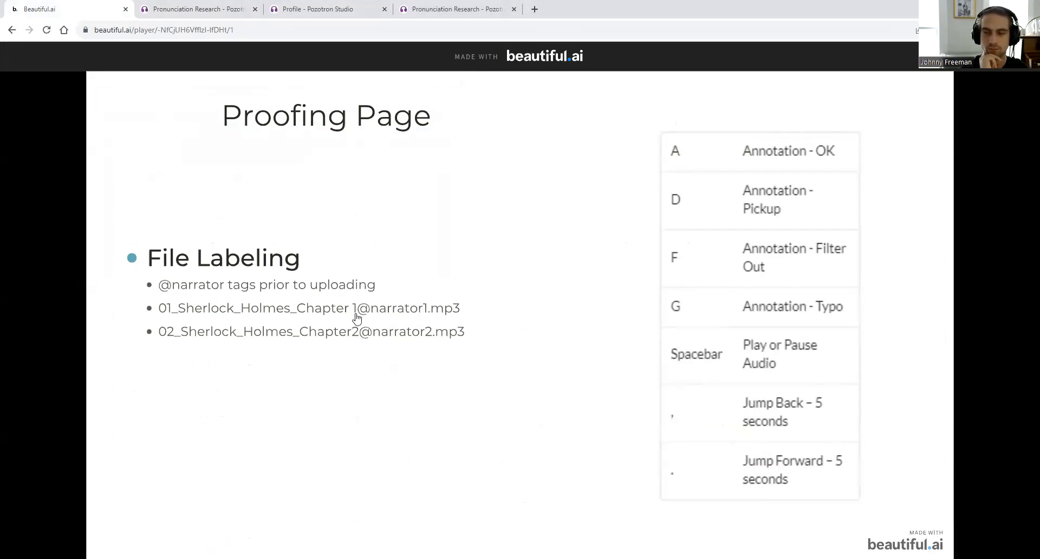
left_click(201, 9)
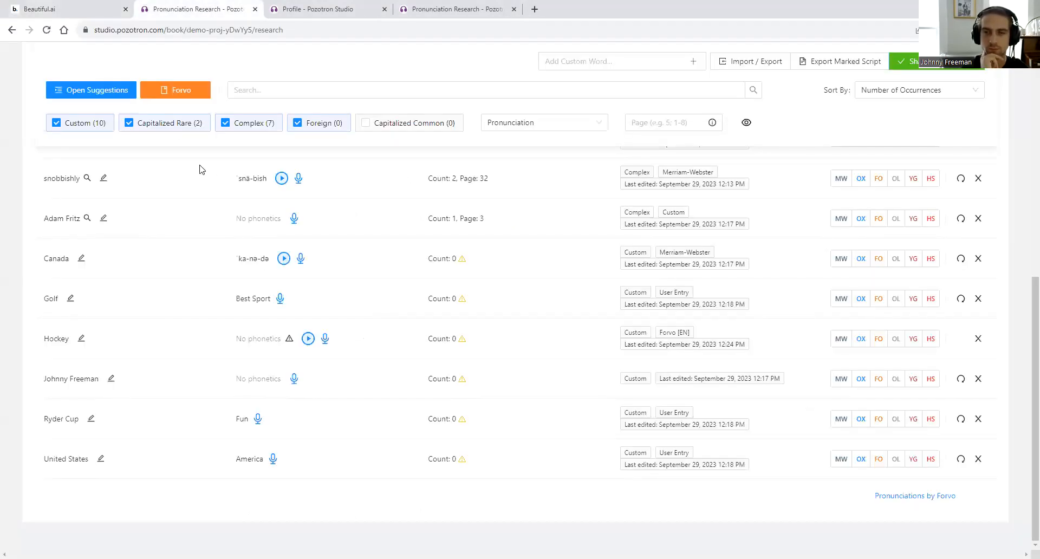
scroll(199, 169, "up", 7)
left_click_drag(169, 61, 196, 70)
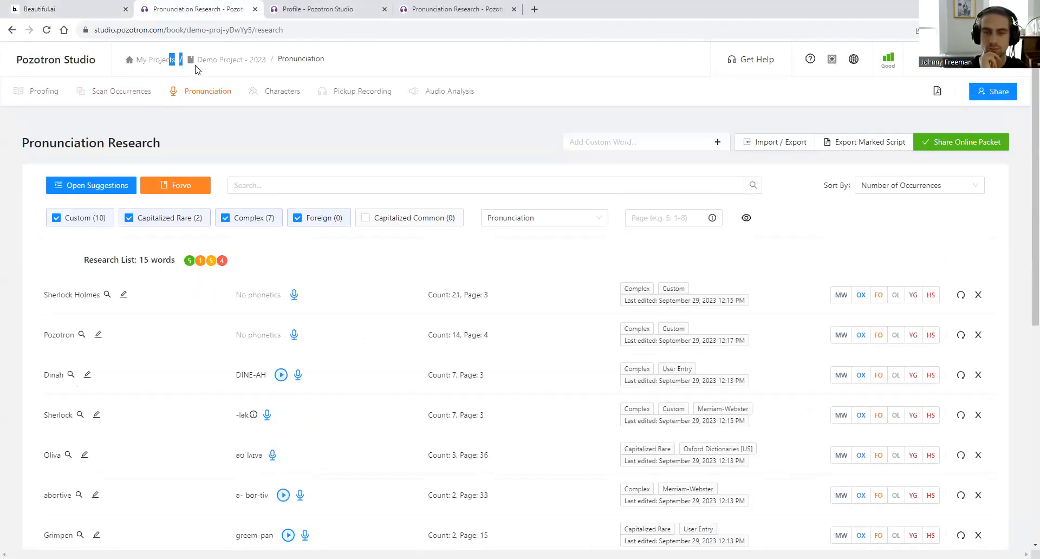
left_click(226, 60)
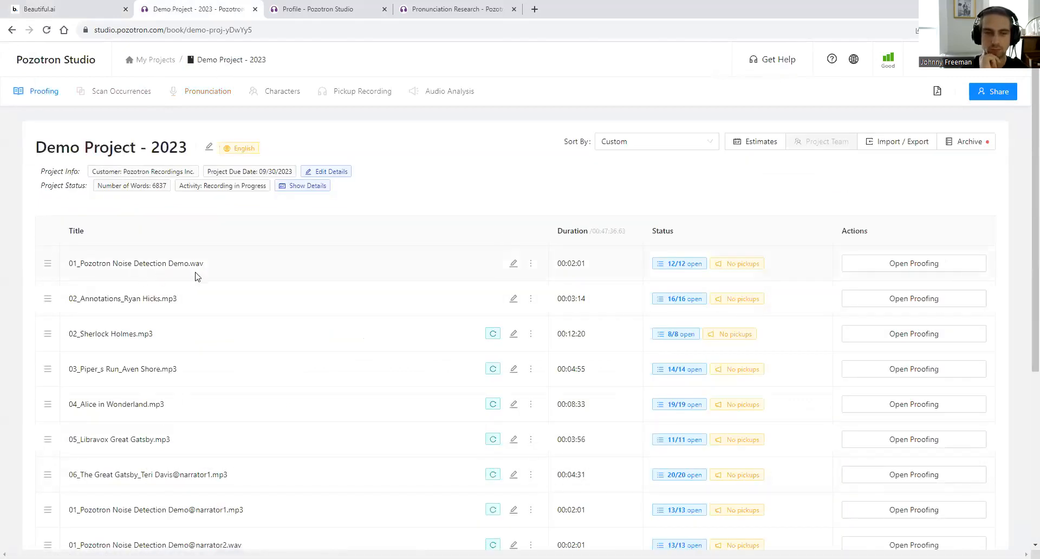
left_click(513, 263)
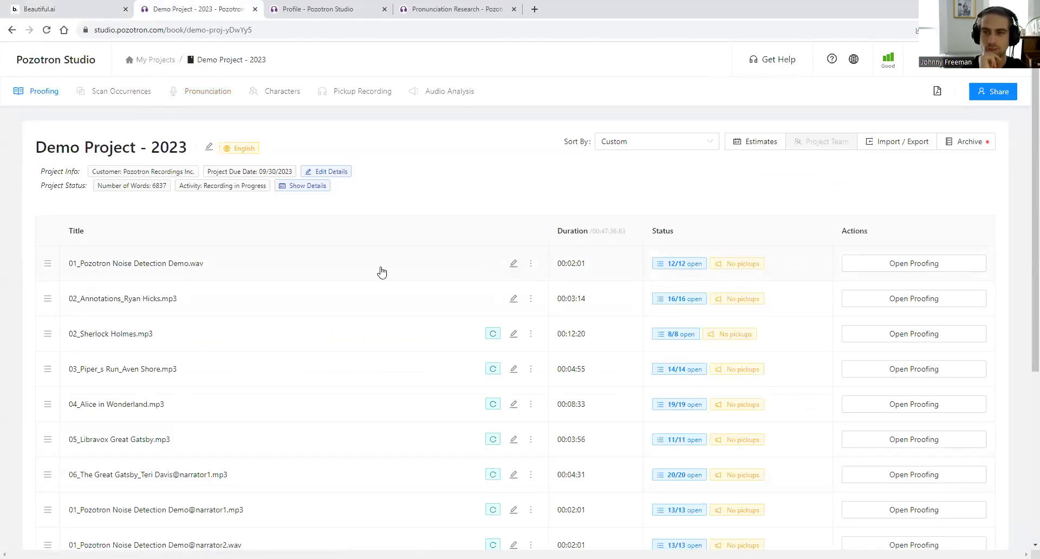
type("@narrator")
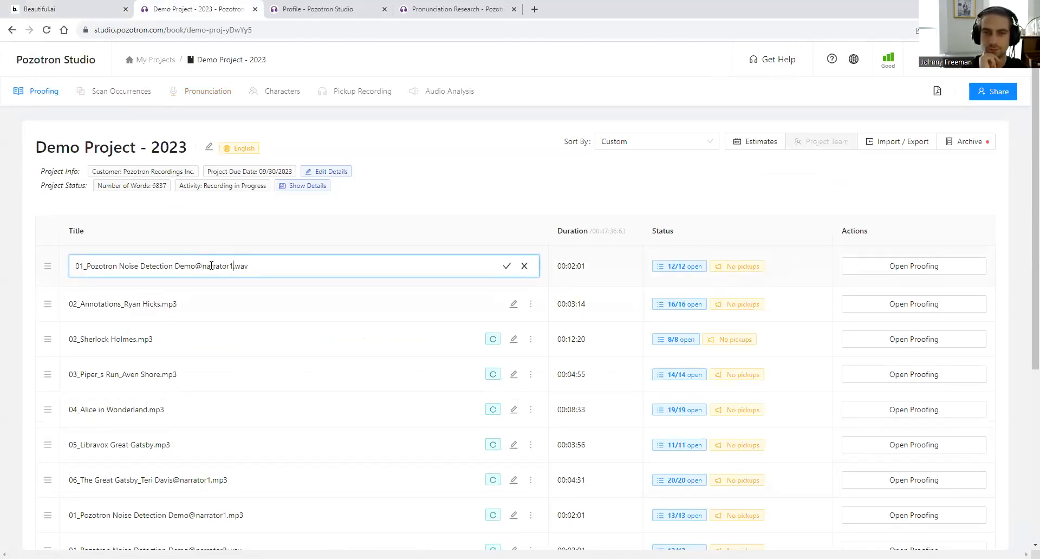
type("1")
left_click(506, 267)
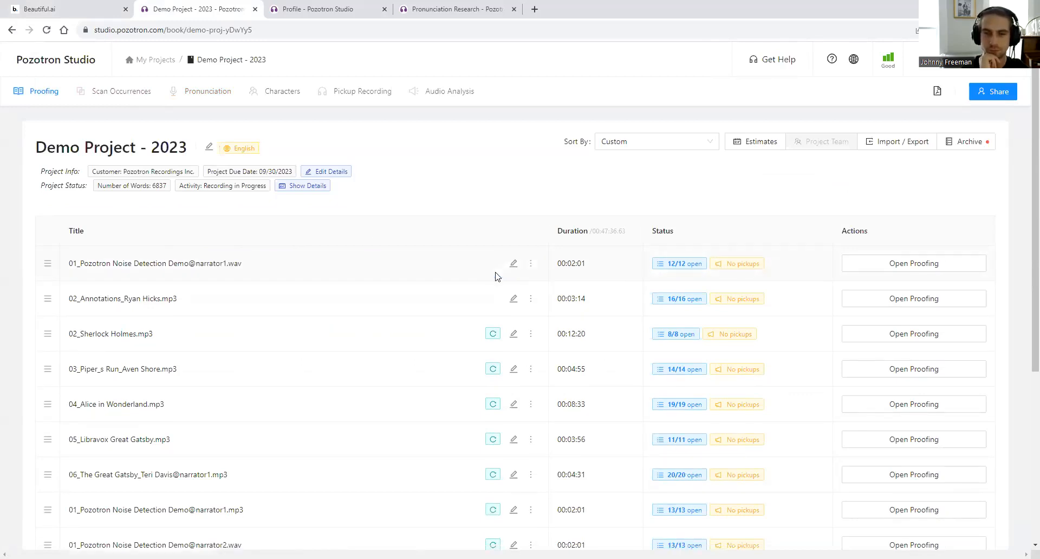
left_click(75, 6)
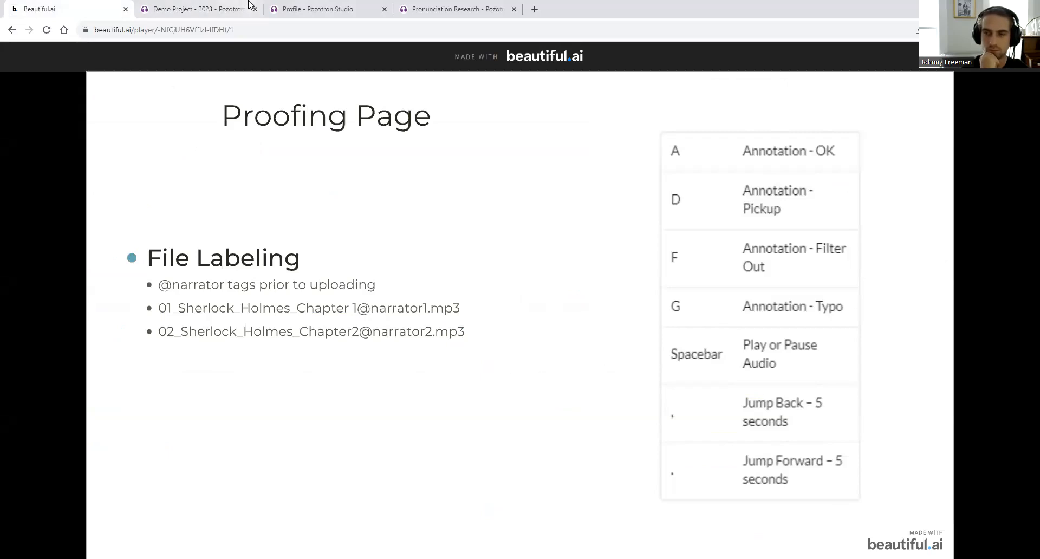
left_click(210, 5)
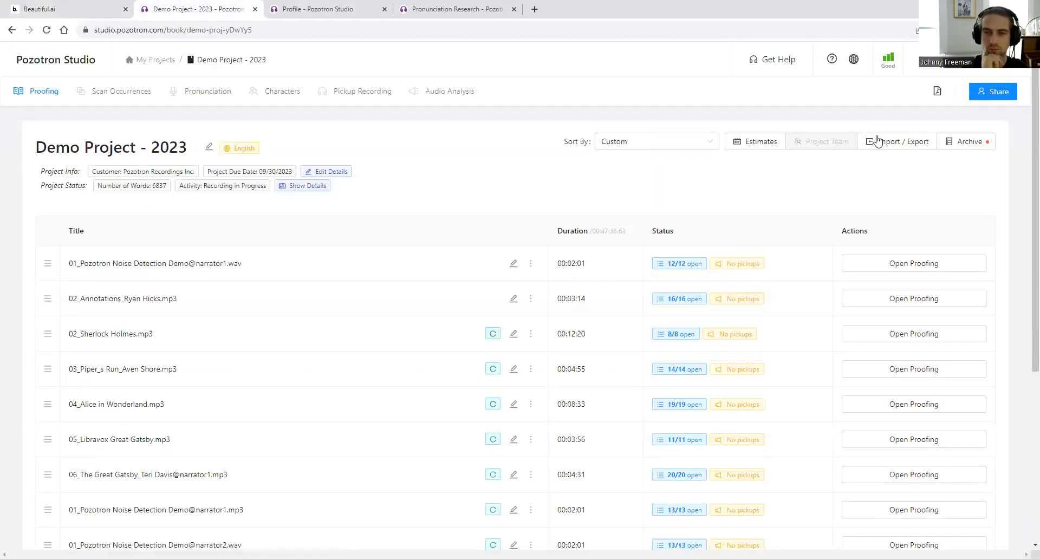
- Filter My Projects to the Pozotron Productions account and open Project Demo (Enterprise)
left_click(159, 60)
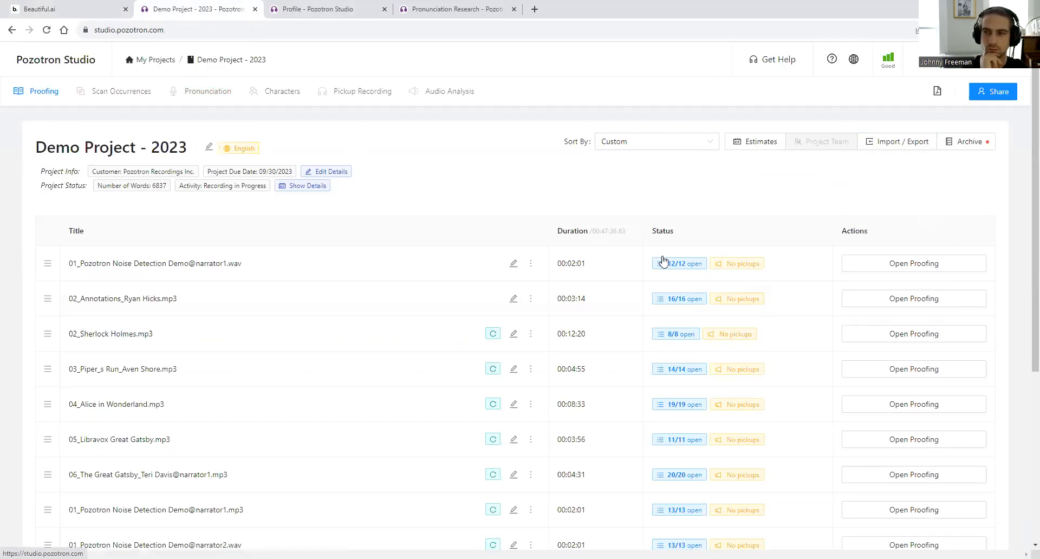
left_click(834, 293)
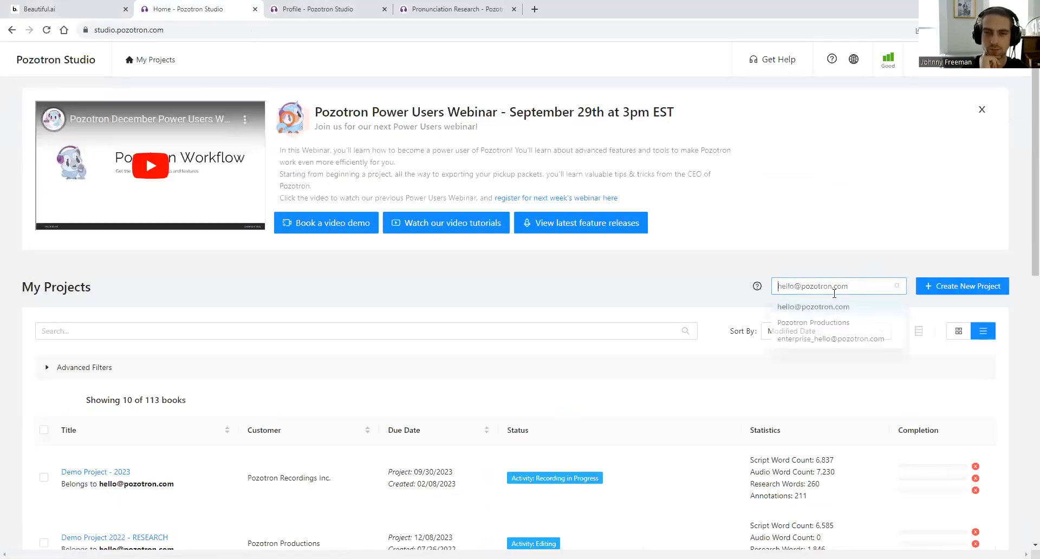
left_click(819, 340)
left_click(808, 292)
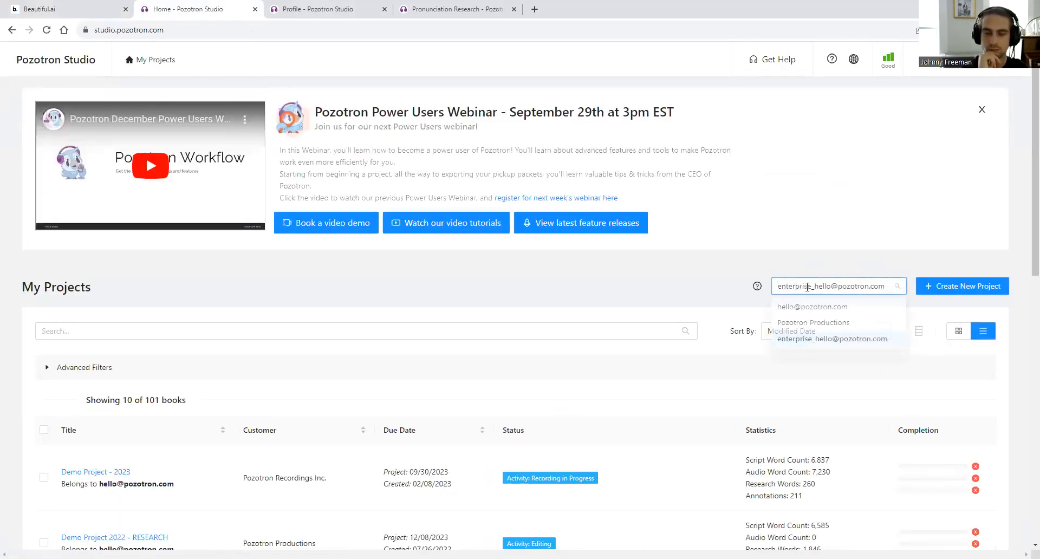
left_click(780, 326)
scroll(588, 304, "down", 2)
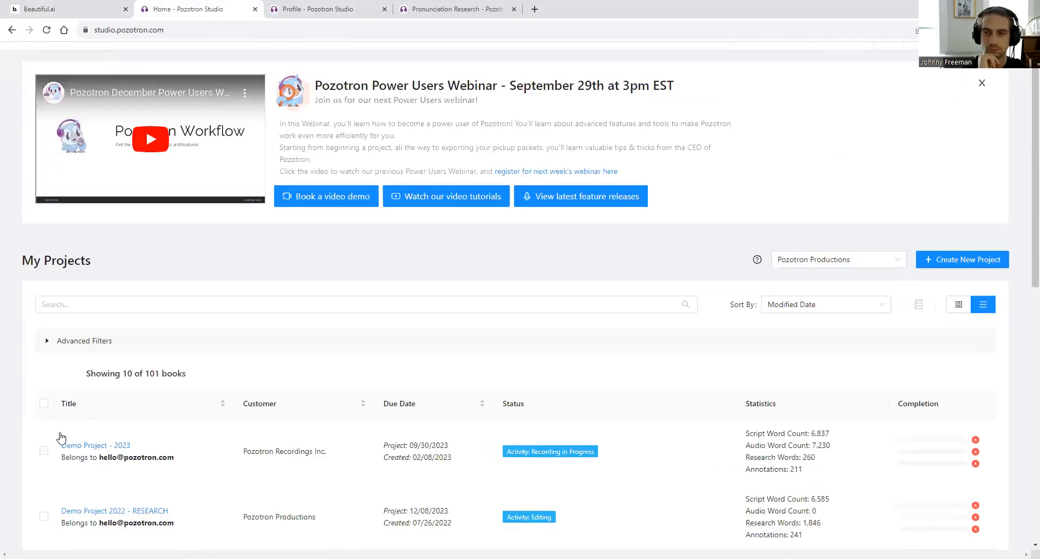
scroll(148, 357, "down", 5)
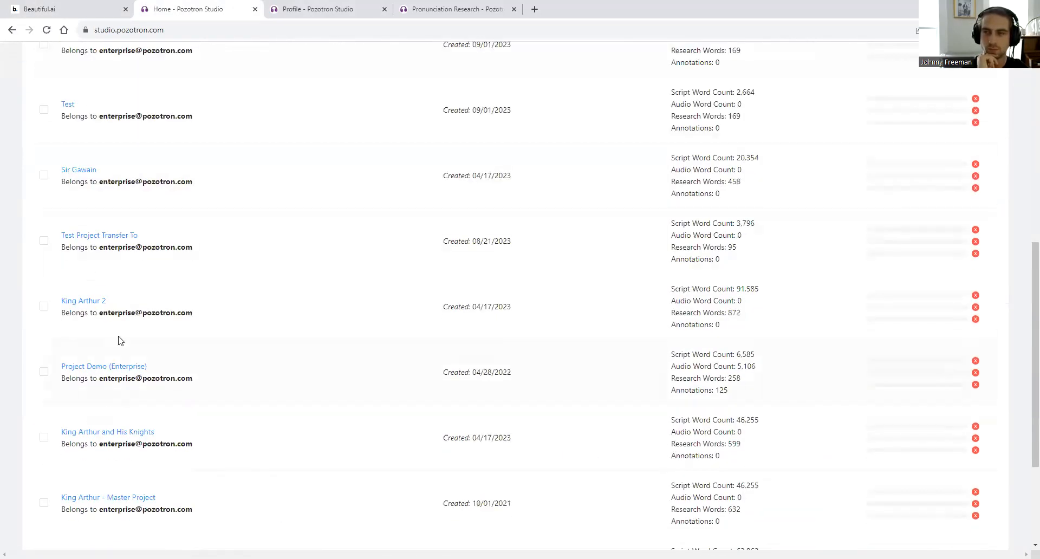
left_click(112, 366)
- In Project Team, pick a narrator for the 02_Sherlock Holmes.mp3 chapter and confirm it
left_click(831, 141)
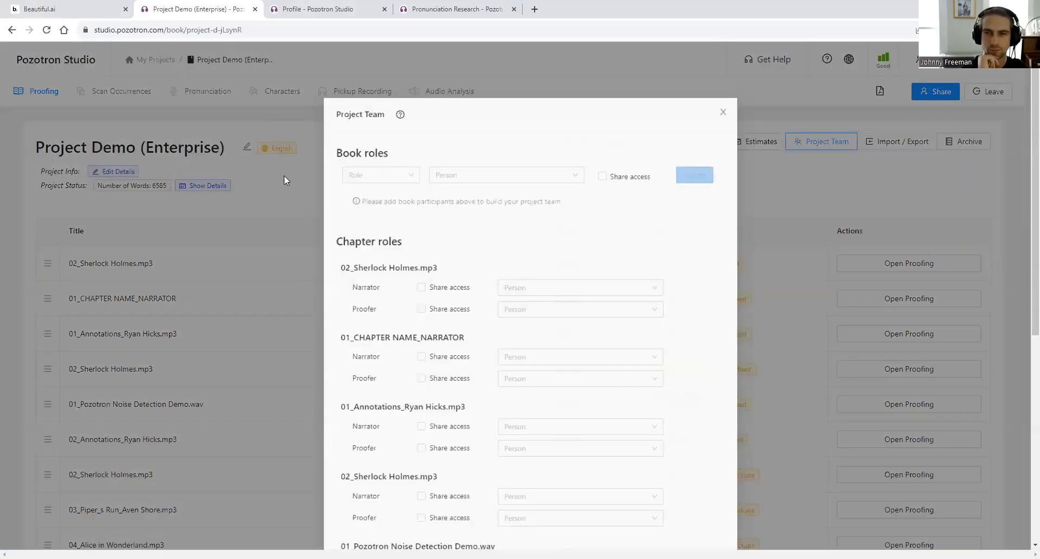
left_click(520, 296)
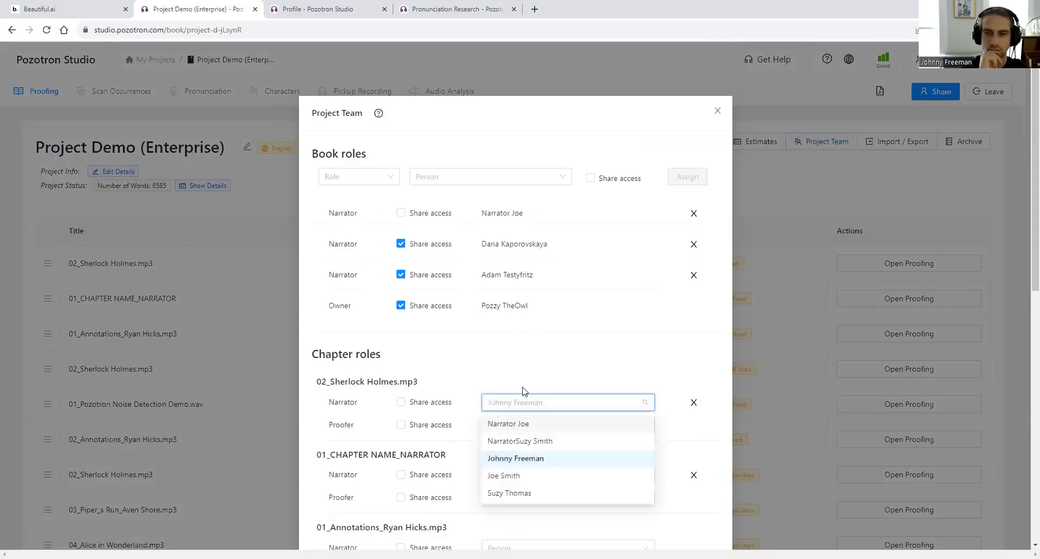
key("Return")
scroll(547, 276, "down", 4)
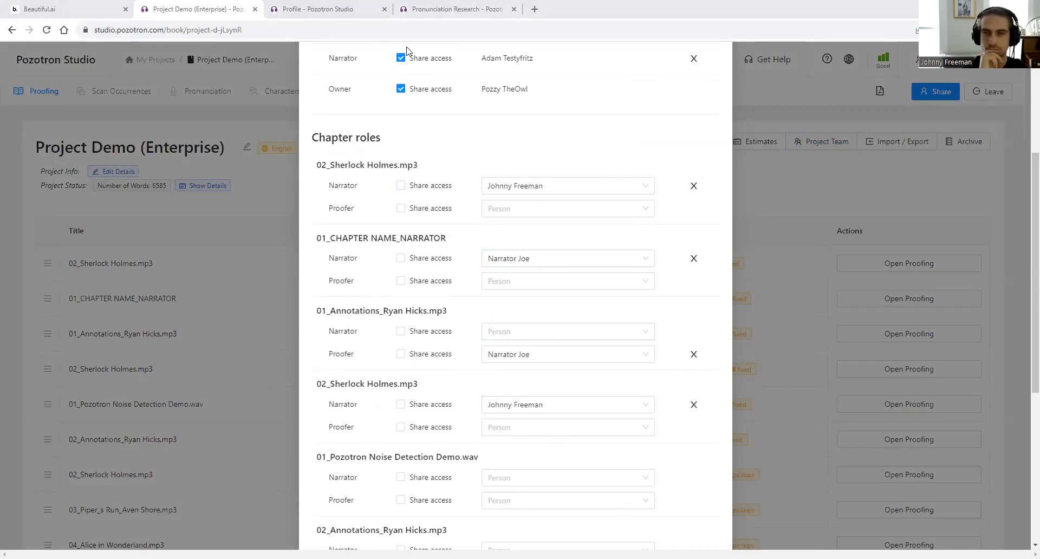
left_click(94, 5)
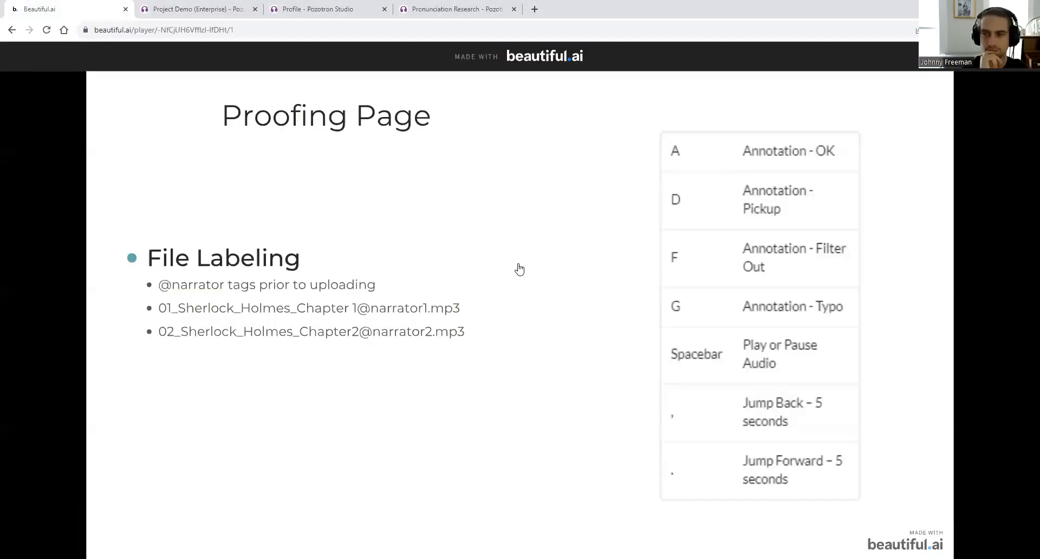
- Return to Pozotron and close the Project Demo (Enterprise) Project Team dialog
left_click(195, 9)
left_click(205, 189)
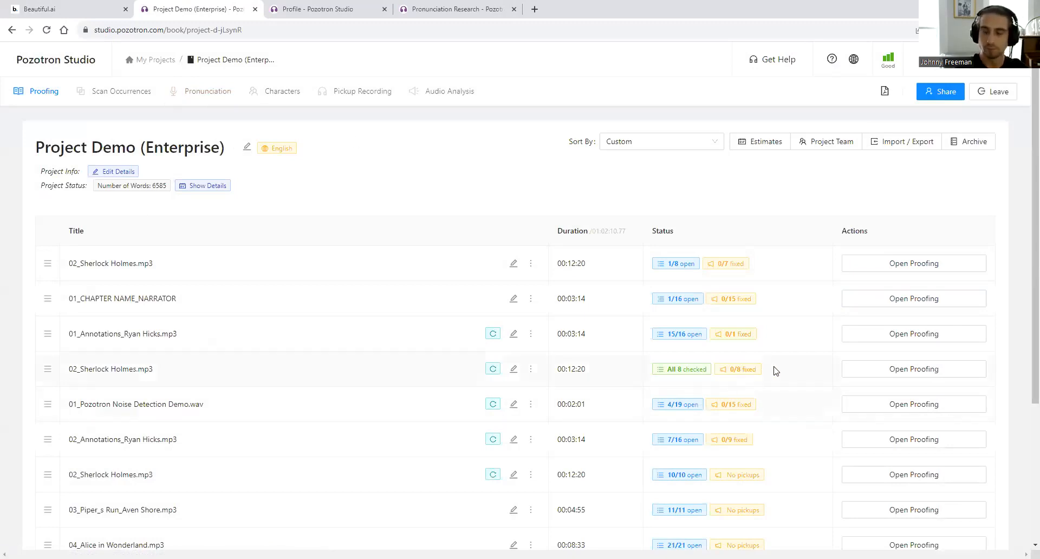
- Switch My Projects to the other account, open Demo Project - 2023, and start proofing its first chapter
scroll(772, 368, "down", 4)
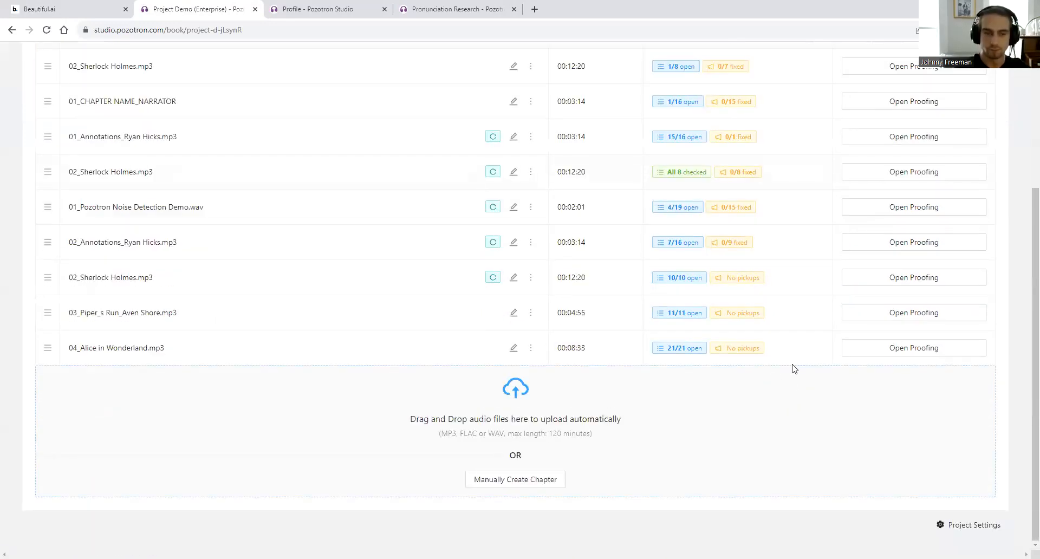
scroll(834, 427, "up", 4)
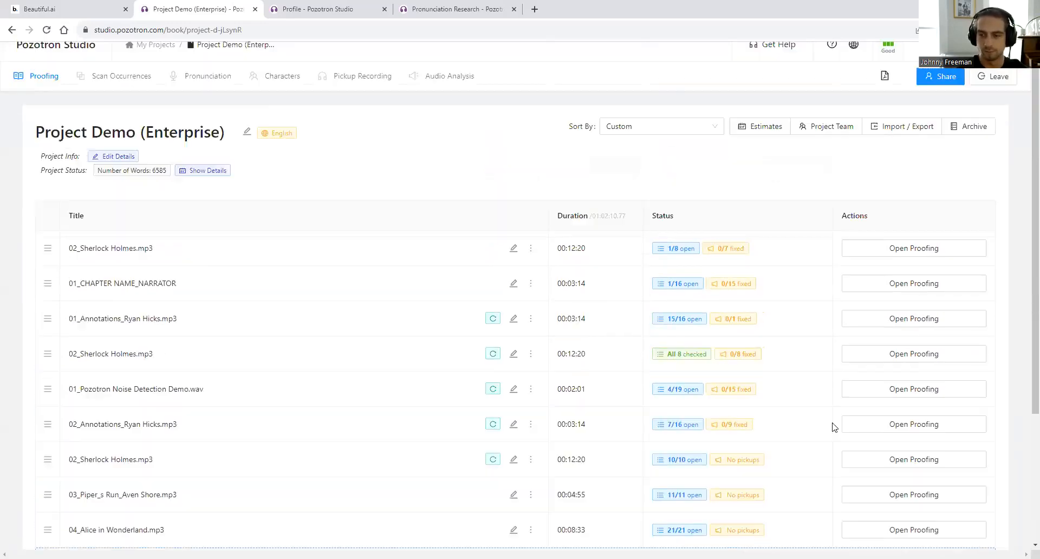
left_click(161, 61)
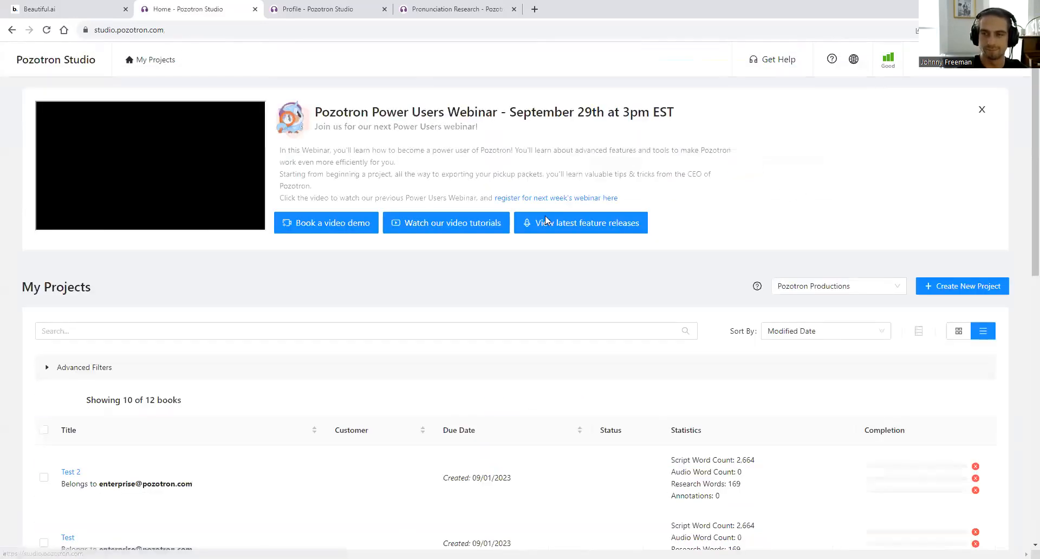
left_click(817, 286)
left_click(812, 305)
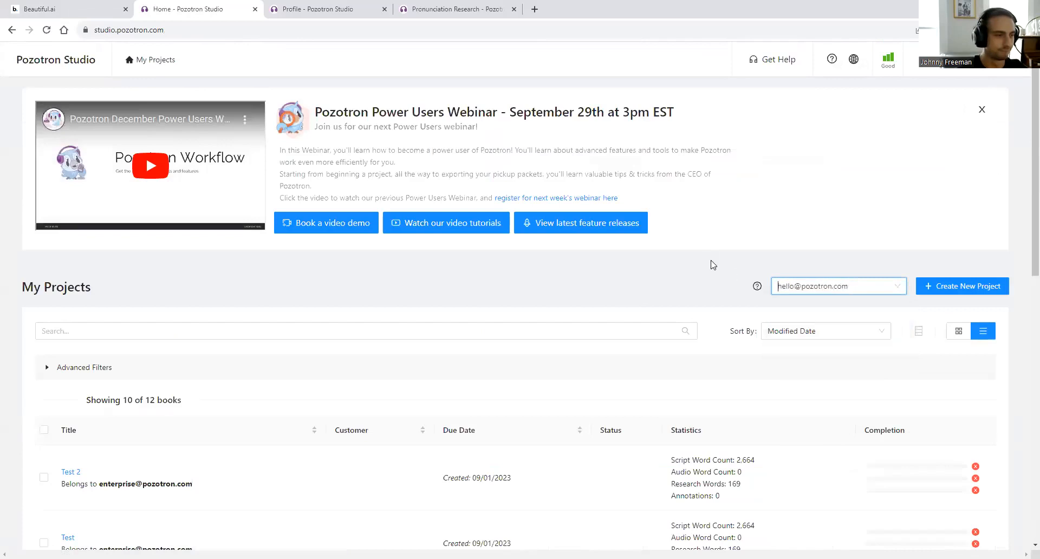
left_click(90, 473)
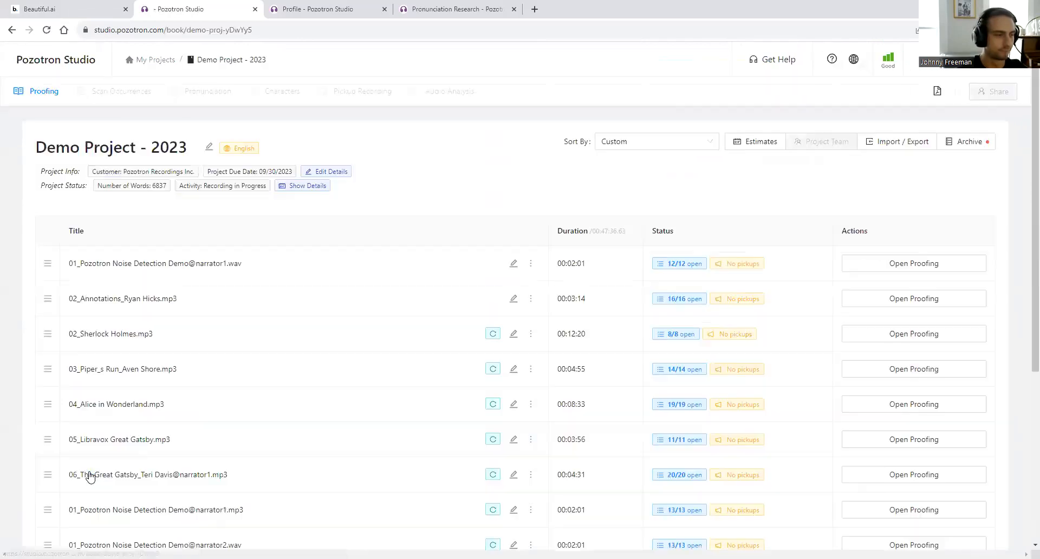
left_click(885, 268)
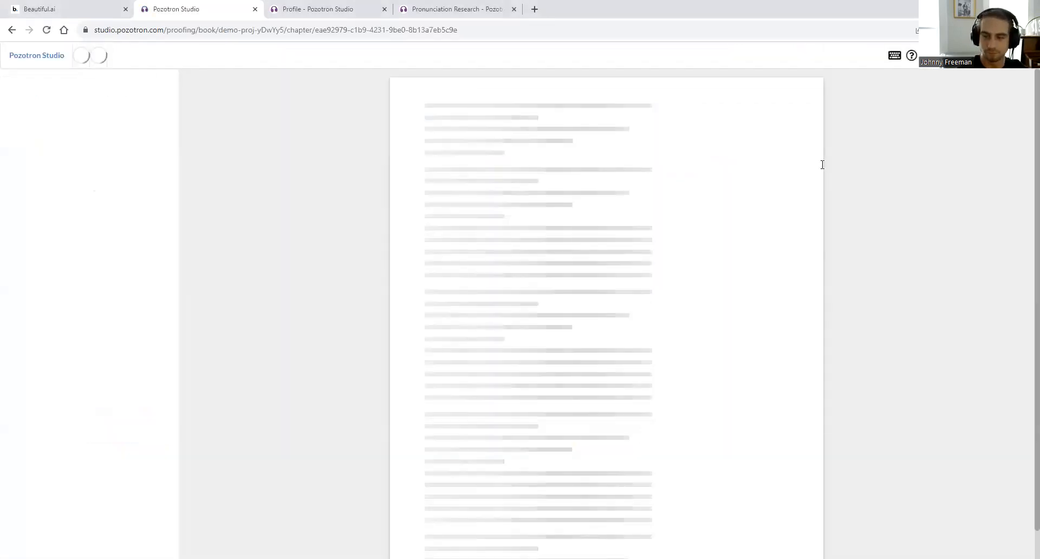
- Show the proofing page's keyboard shortcuts list, then go back to the presentation slides
left_click(894, 57)
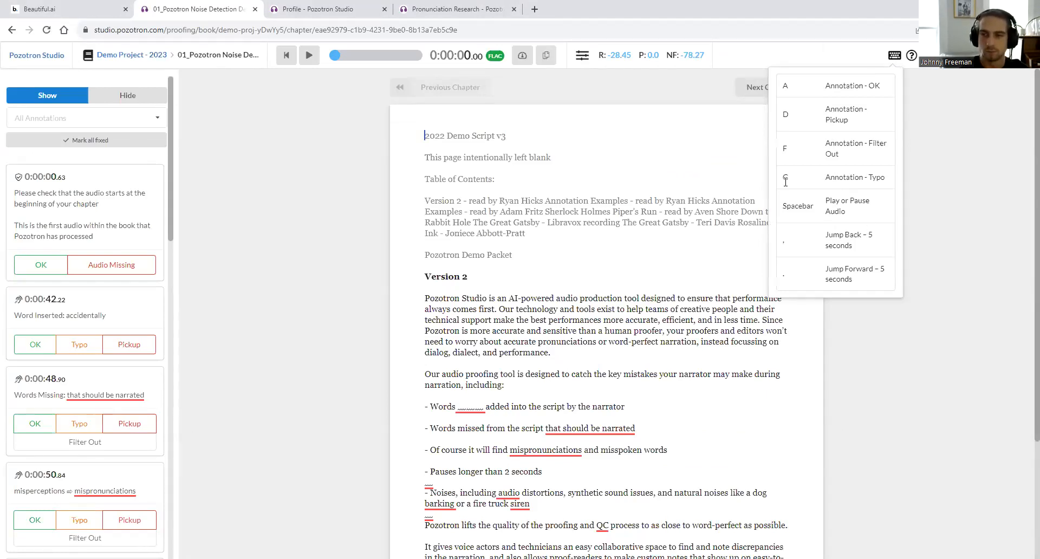
left_click(71, 9)
- Show the Annotation Column slide on tags and spot-check speed mode, then return to the proofing page
left_click(381, 399)
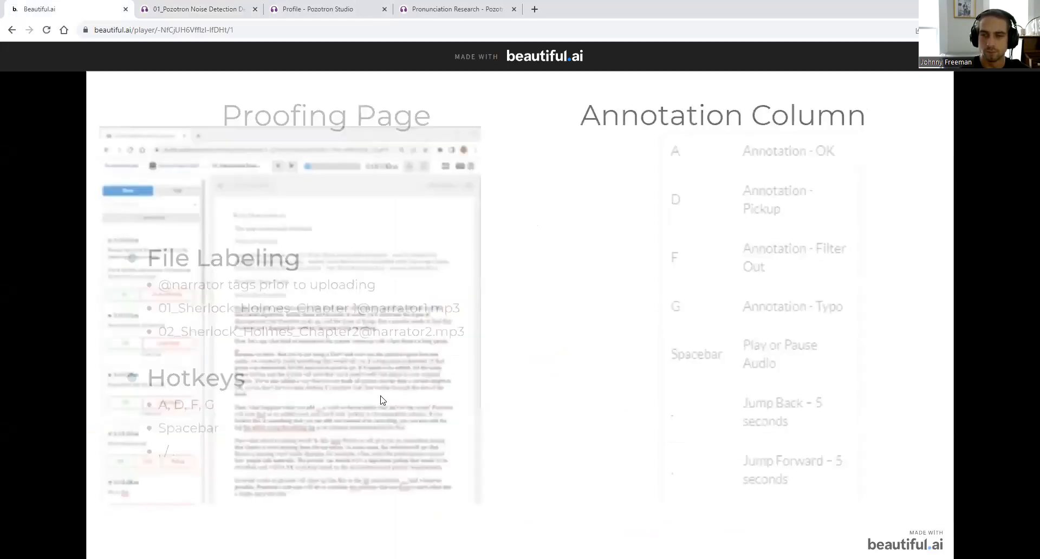
key("Left")
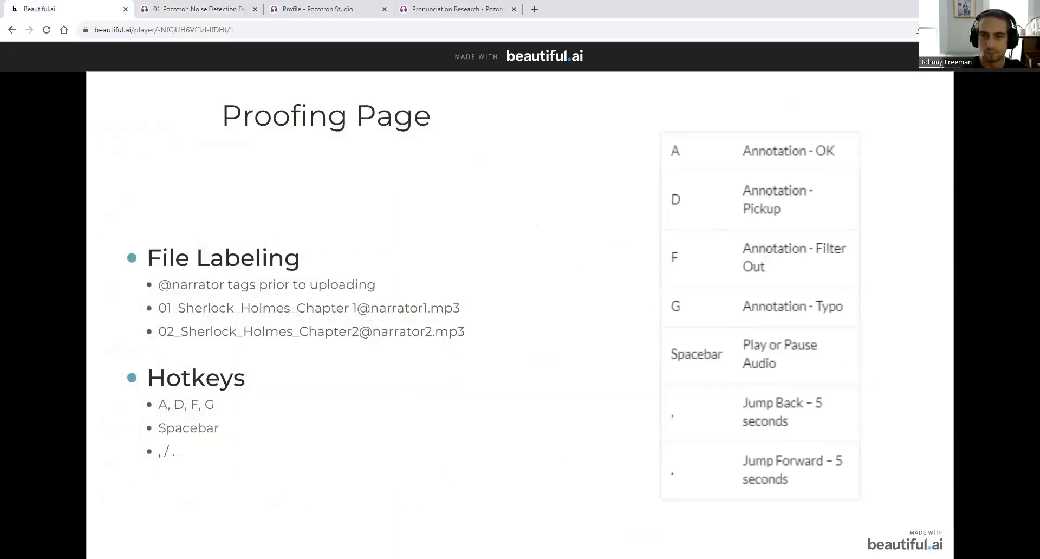
key("Right")
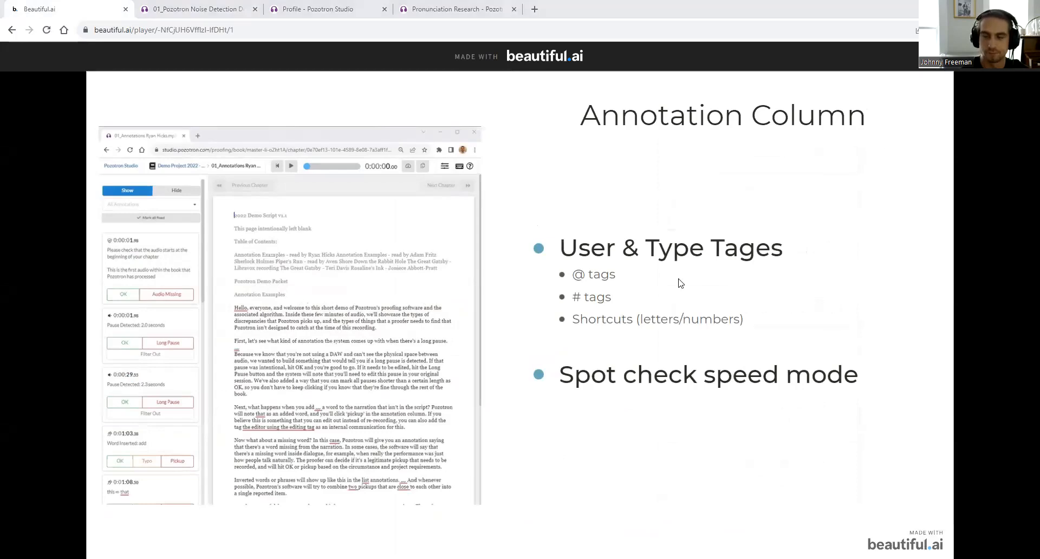
left_click(219, 9)
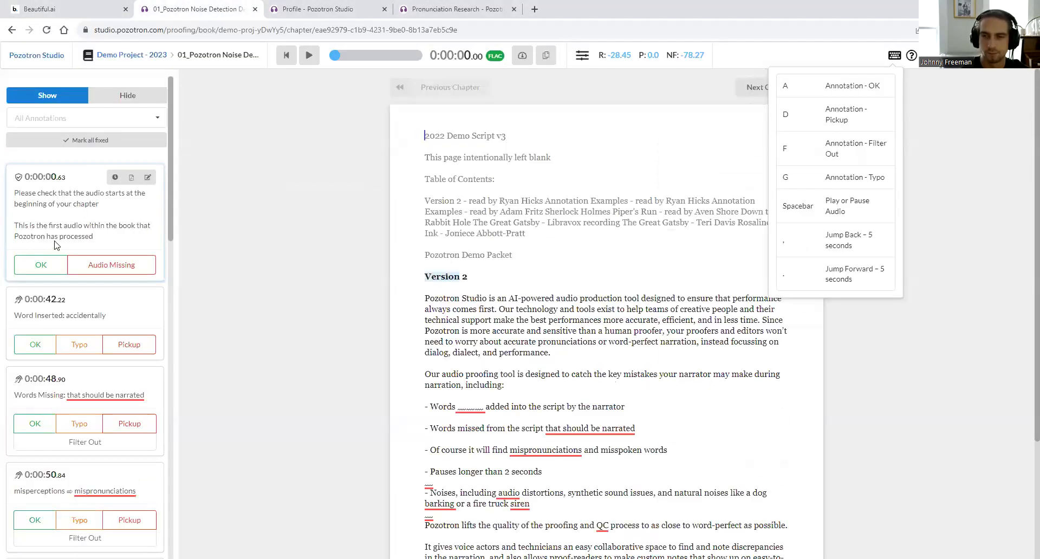
- Mark chapter-start OK, inserted/missing words and mispronunciation as pickups, and filter out the 2.4-second and shorter pauses
left_click(684, 137)
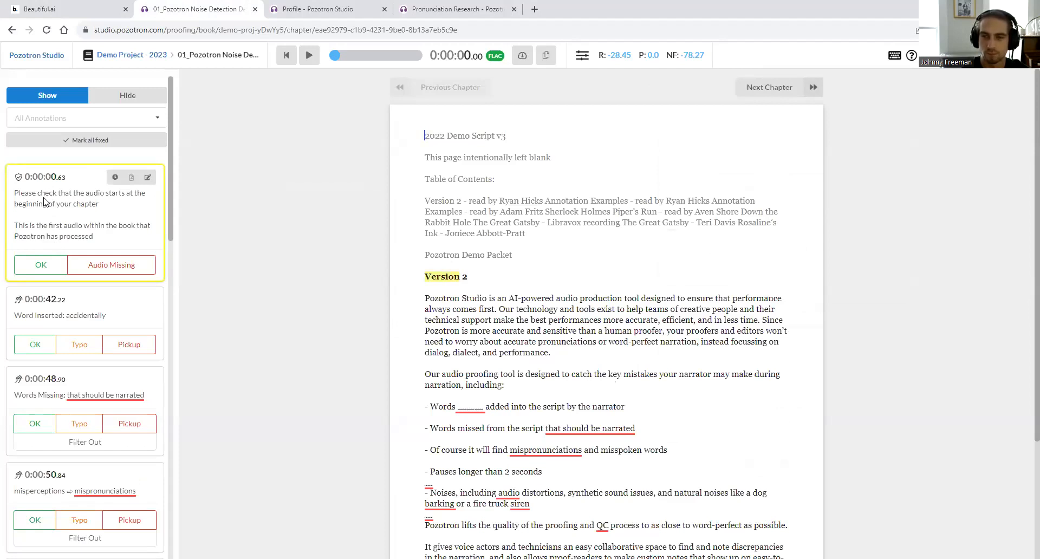
key("space")
key("o")
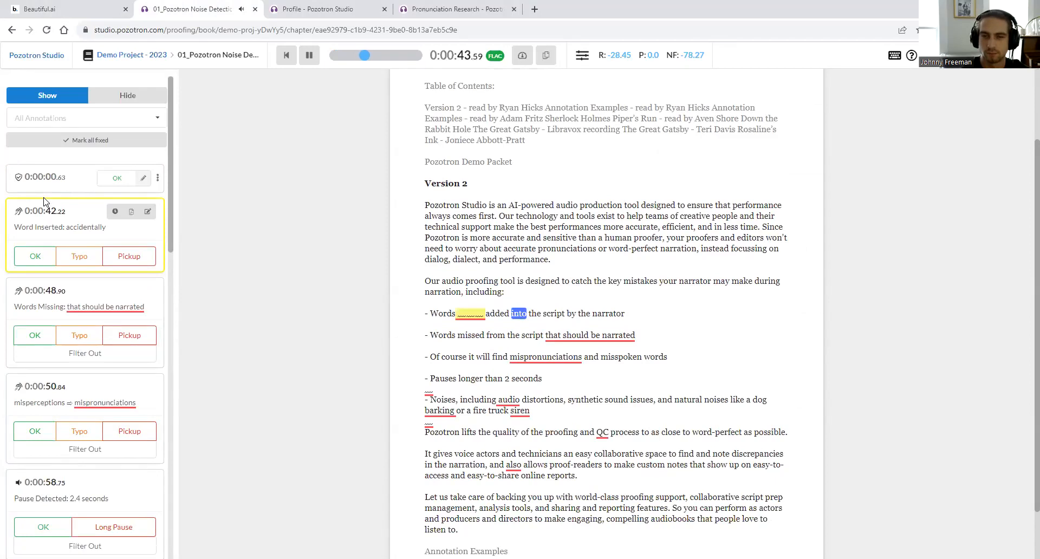
key("p")
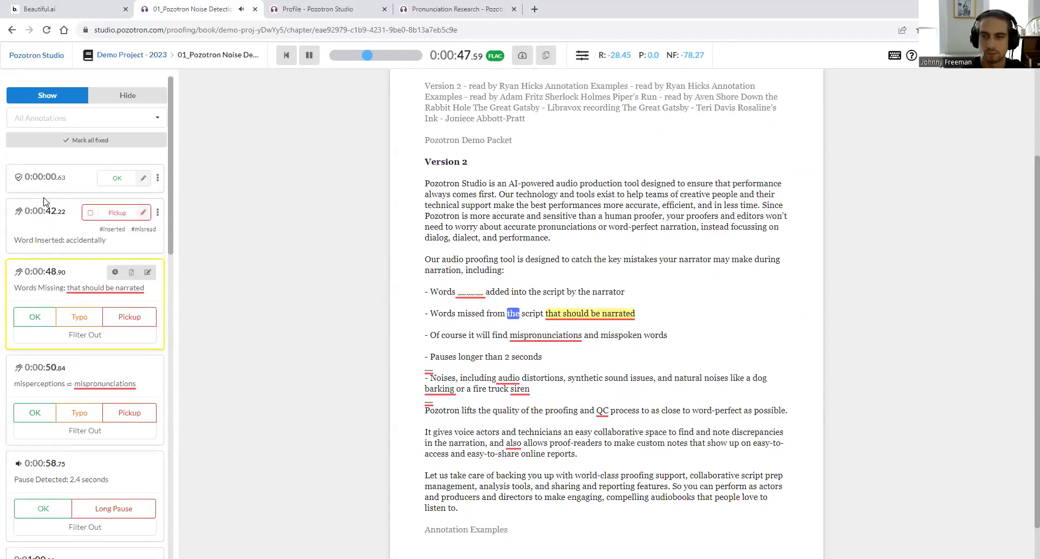
key("p")
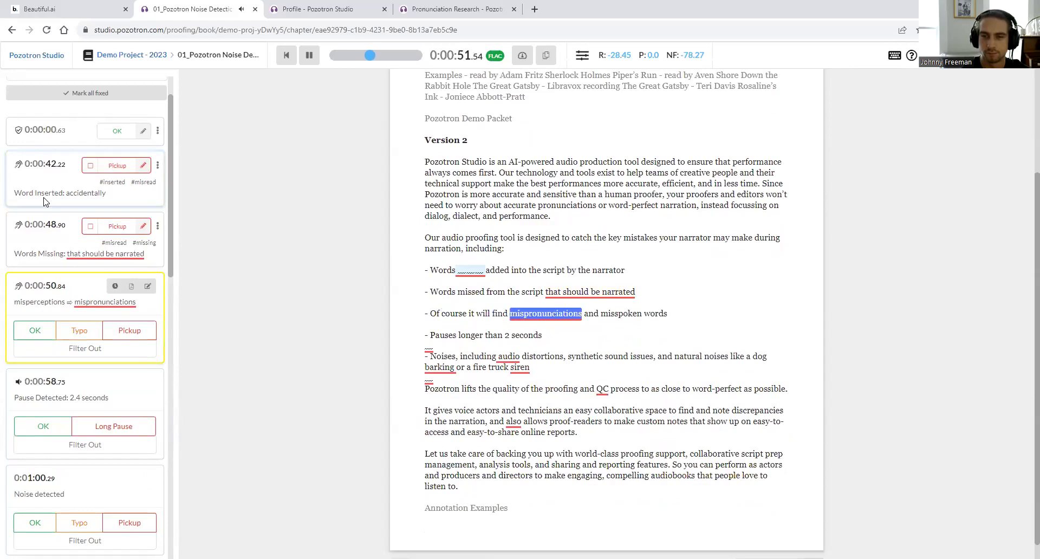
key("p")
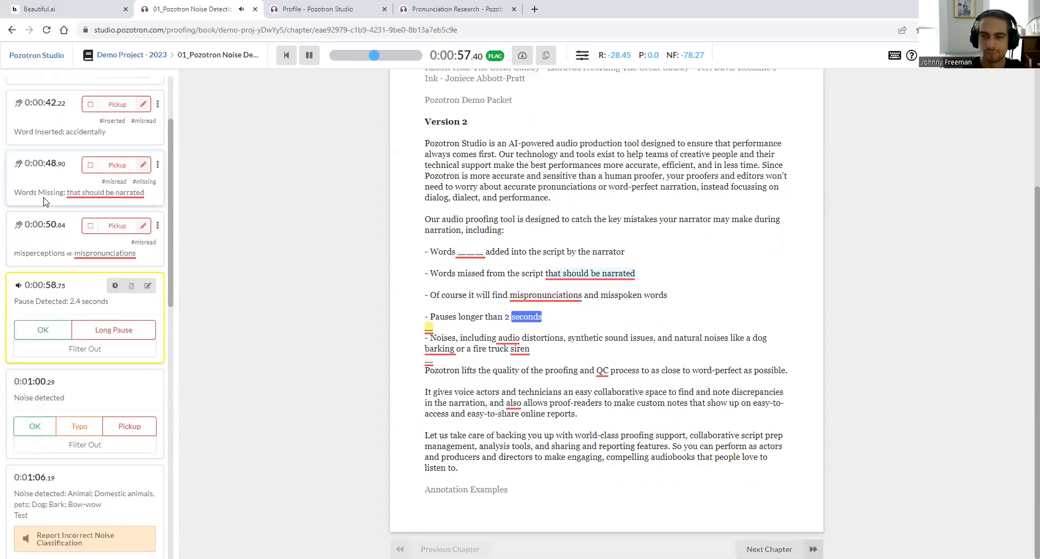
key("o")
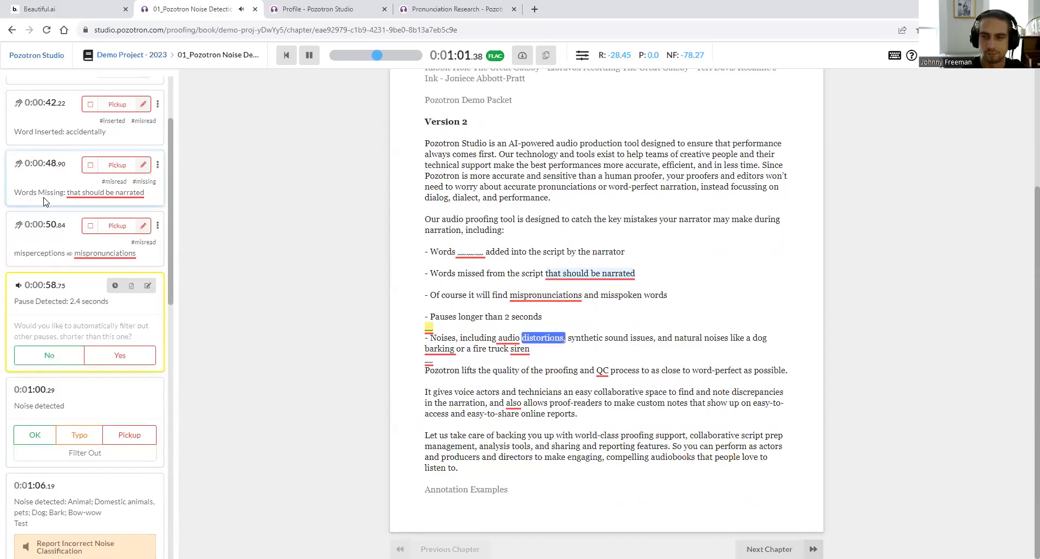
left_click(129, 360)
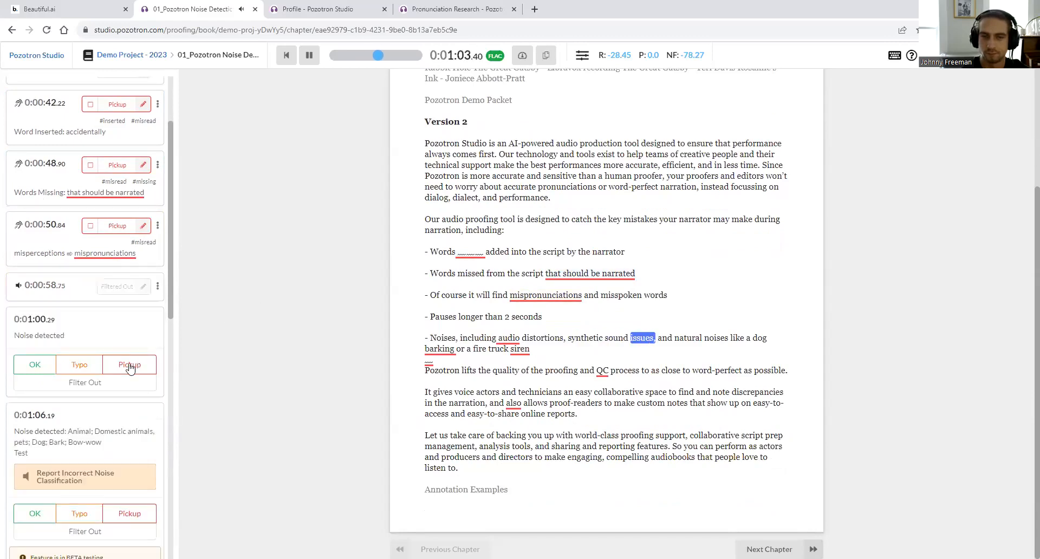
- Mark the 0:01:00, dog-bark and siren noises and both misreads as pickups; approve the 7.8-second pause and chapter end
left_click(128, 338)
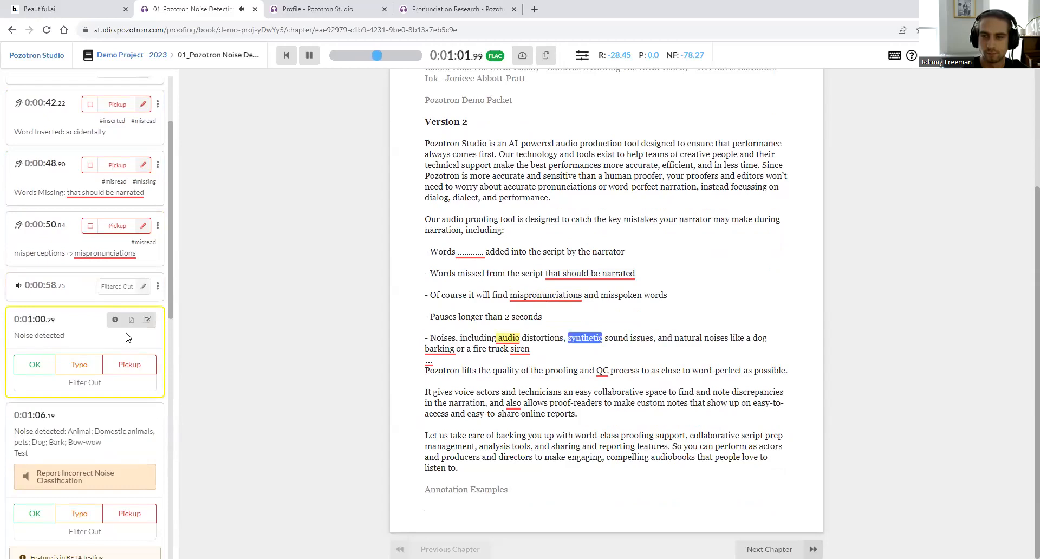
key("p")
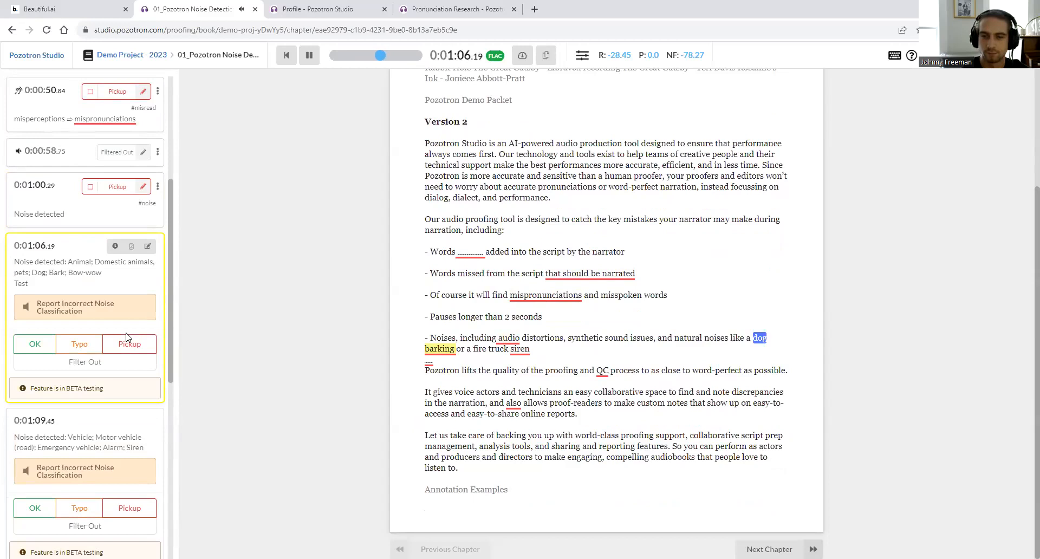
left_click(127, 338)
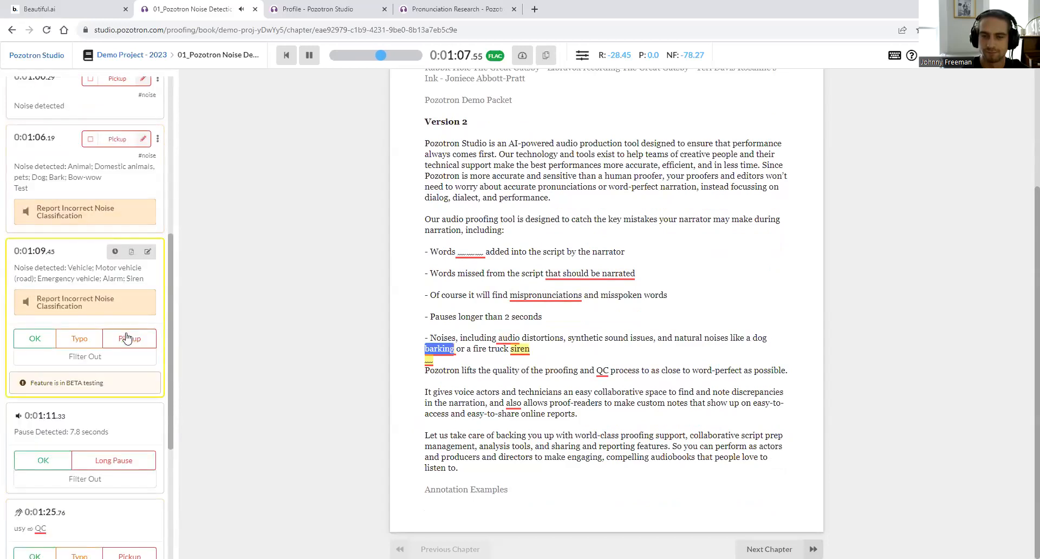
left_click(126, 338)
left_click(127, 338)
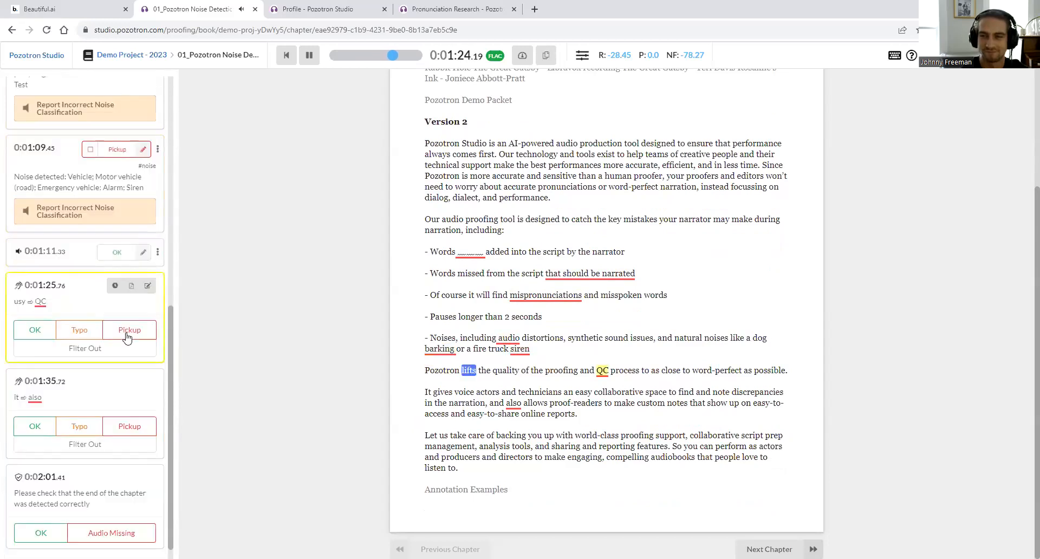
left_click(127, 337)
left_click(127, 338)
key("o")
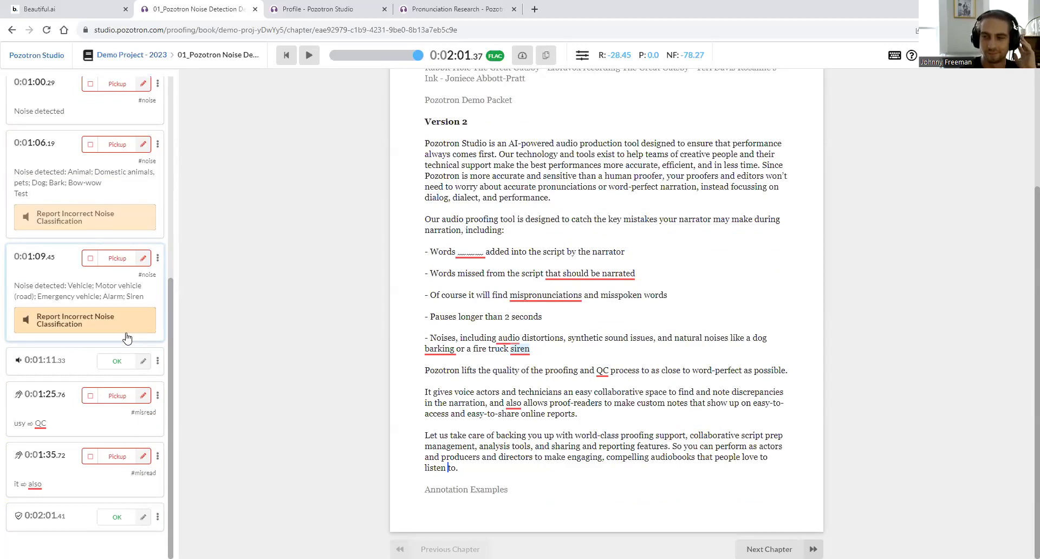
- Glance at the presentation slides, return to proofing, and open a new browser tab
left_click(70, 9)
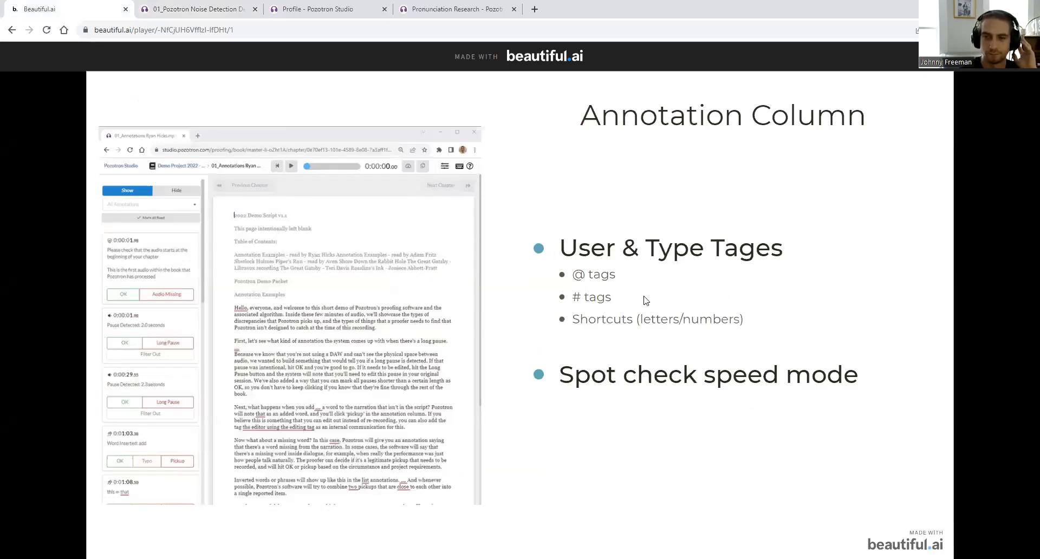
left_click(196, 6)
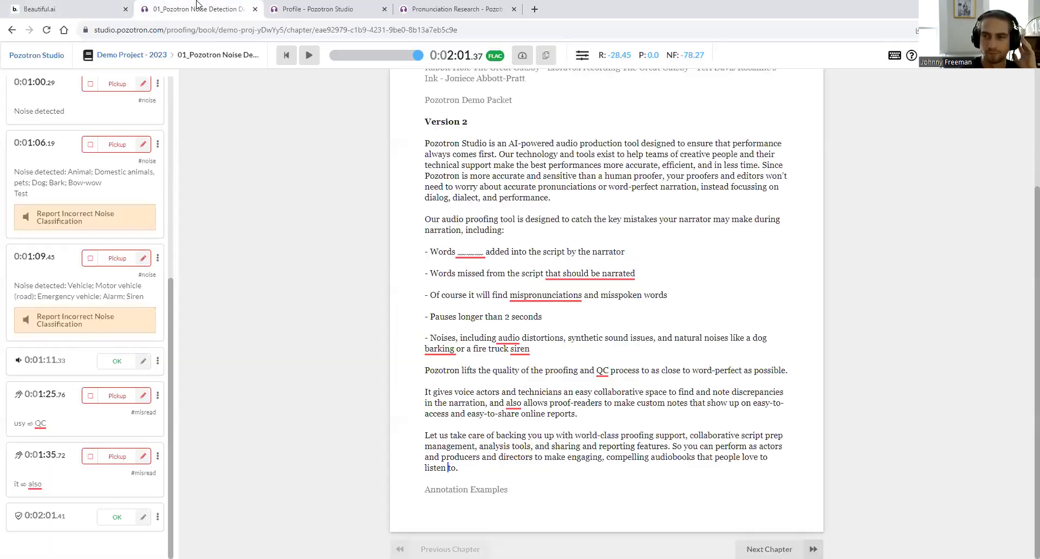
left_click(534, 8)
- Search the Help Center for 'tag', read the hashtags and @ symbol article's Contributor Tags, then return to proofing
type("support")
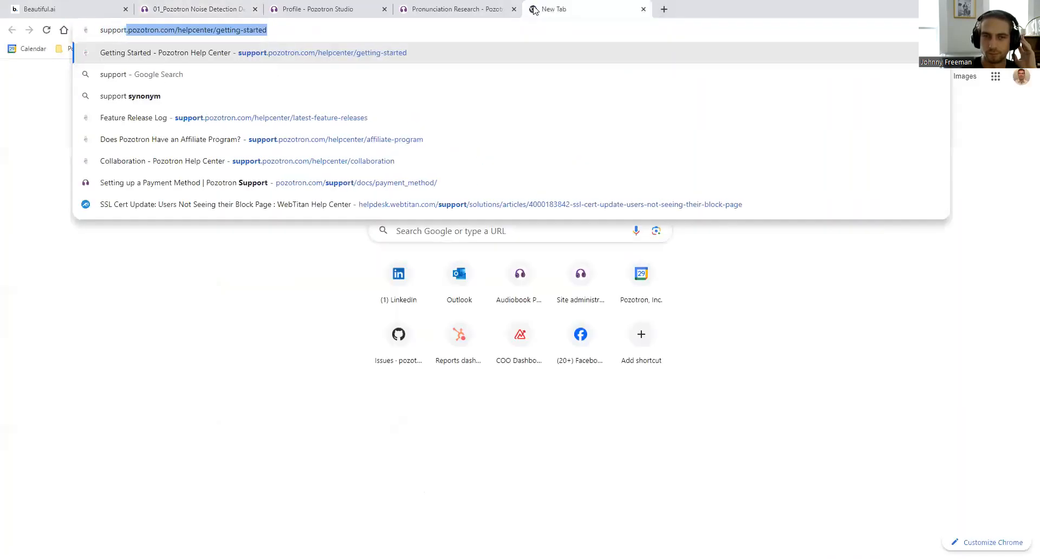
key("Return")
type("tag")
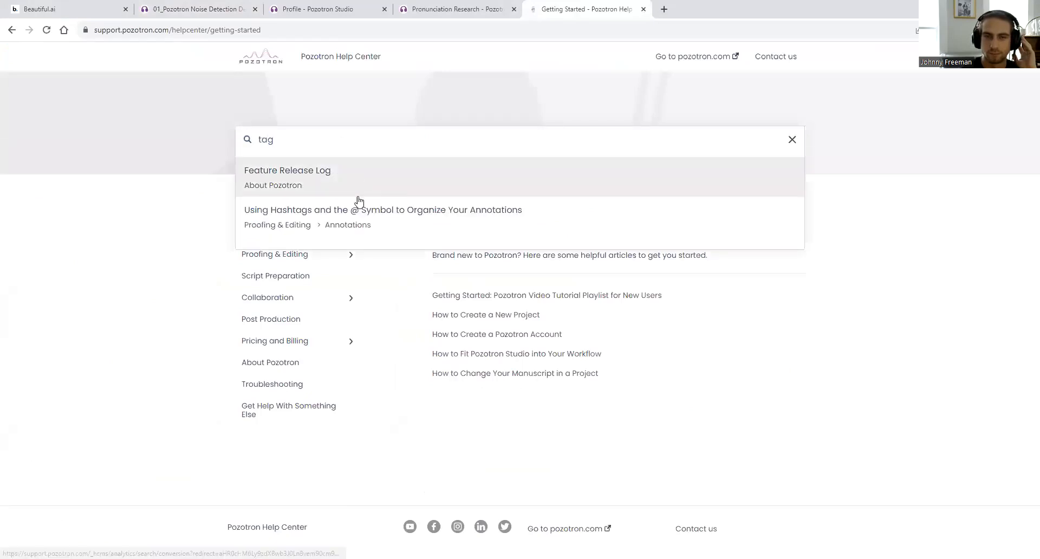
left_click(366, 225)
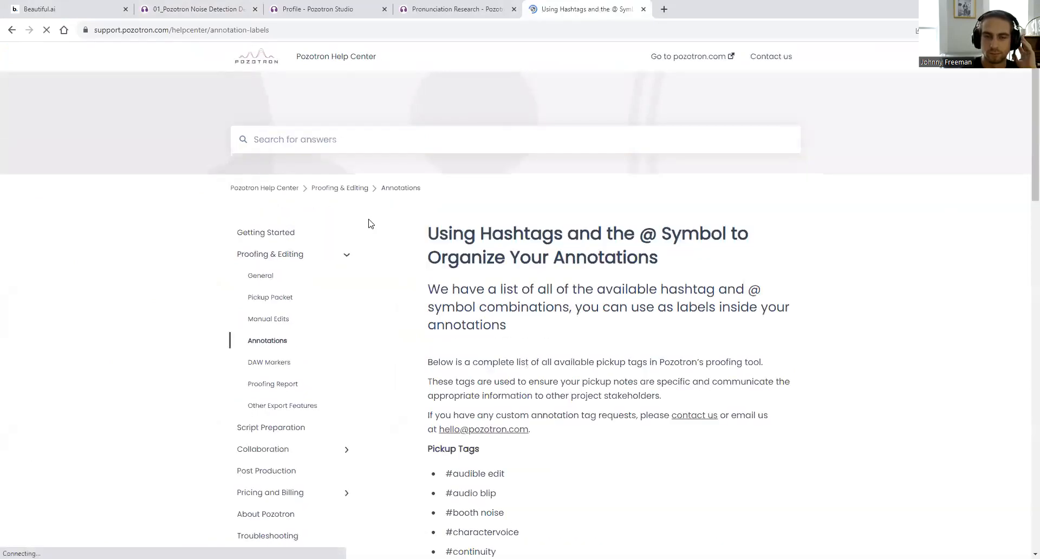
scroll(541, 297, "down", 20)
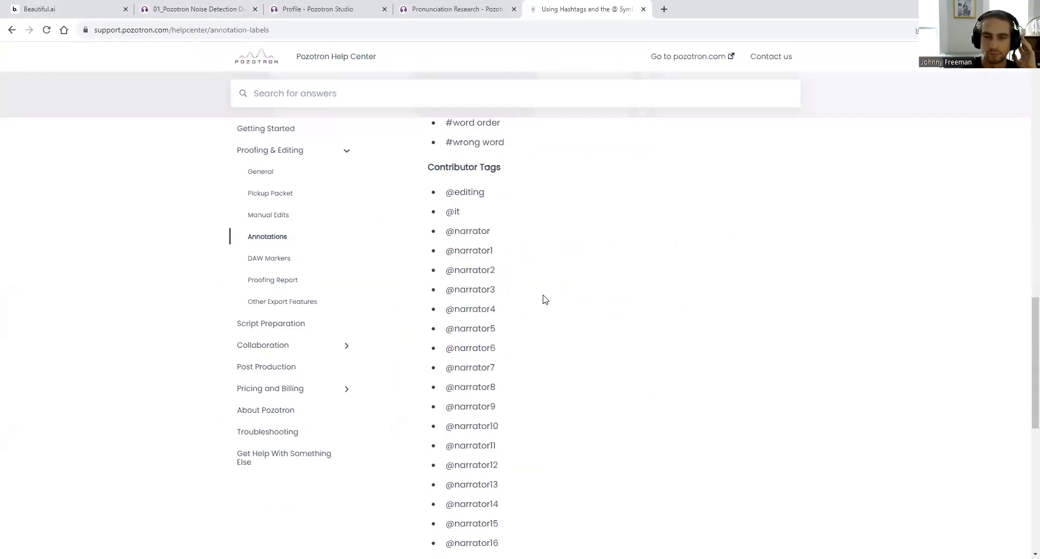
scroll(545, 299, "down", 8)
scroll(508, 206, "up", 5)
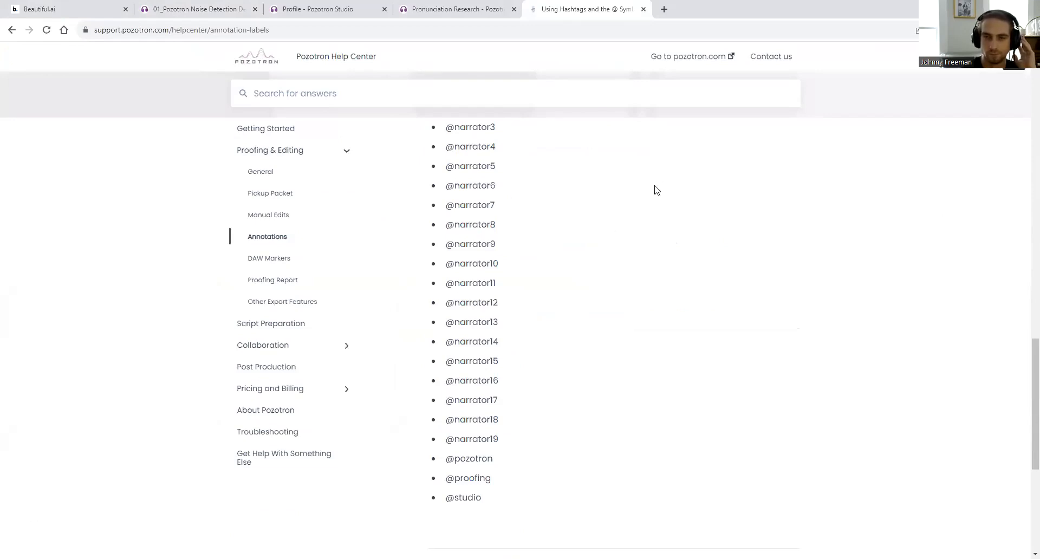
left_click(216, 9)
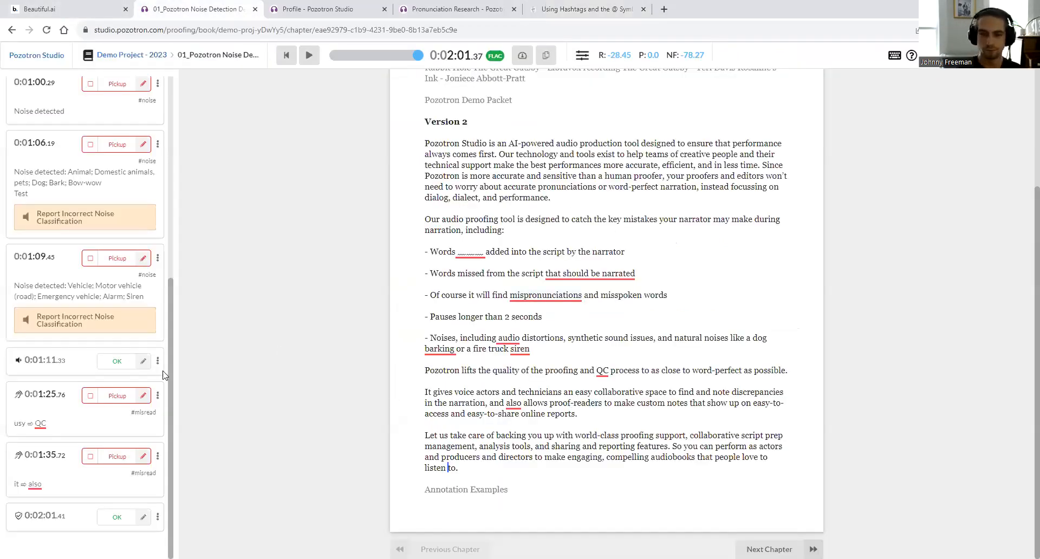
left_click(141, 362)
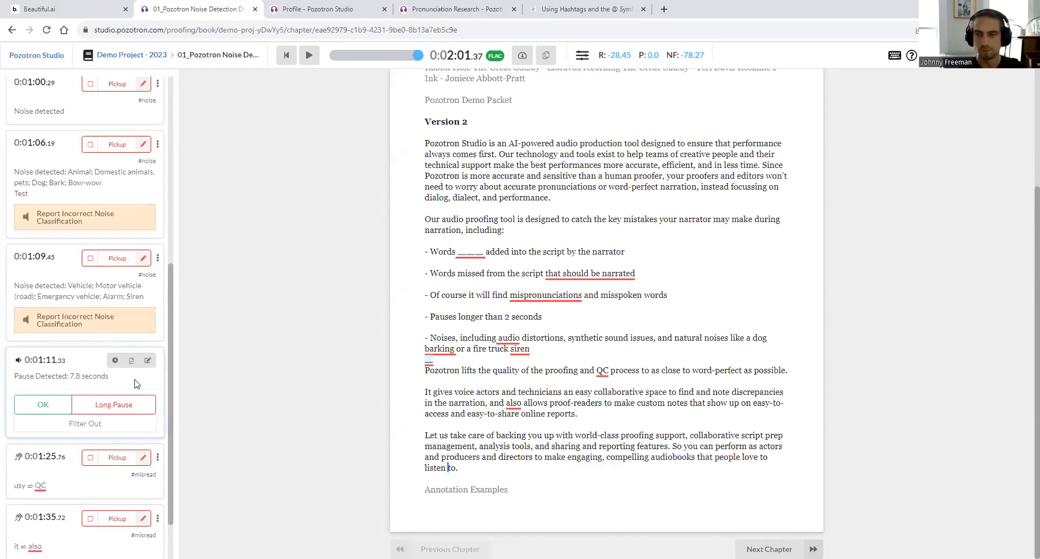
left_click(147, 360)
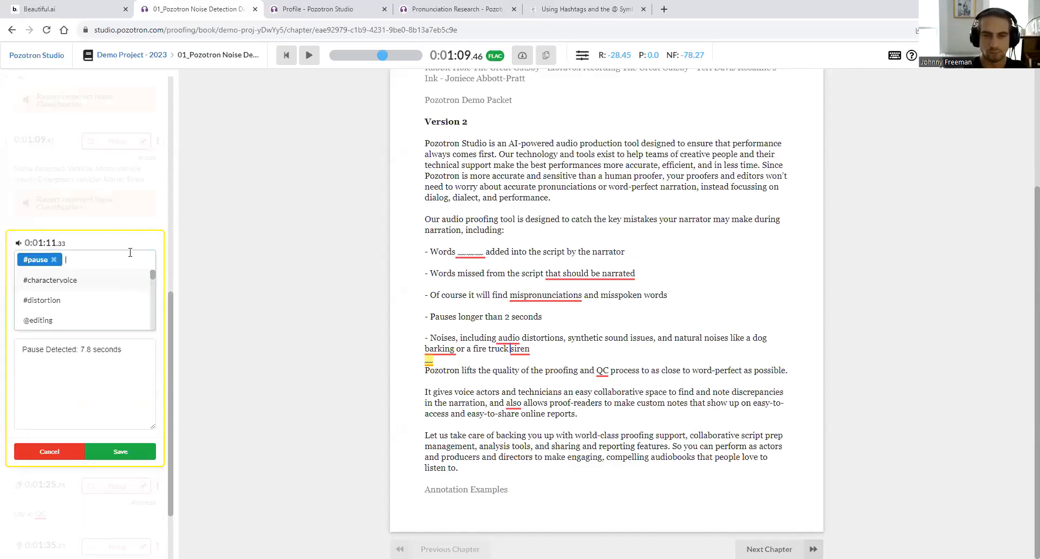
type("1")
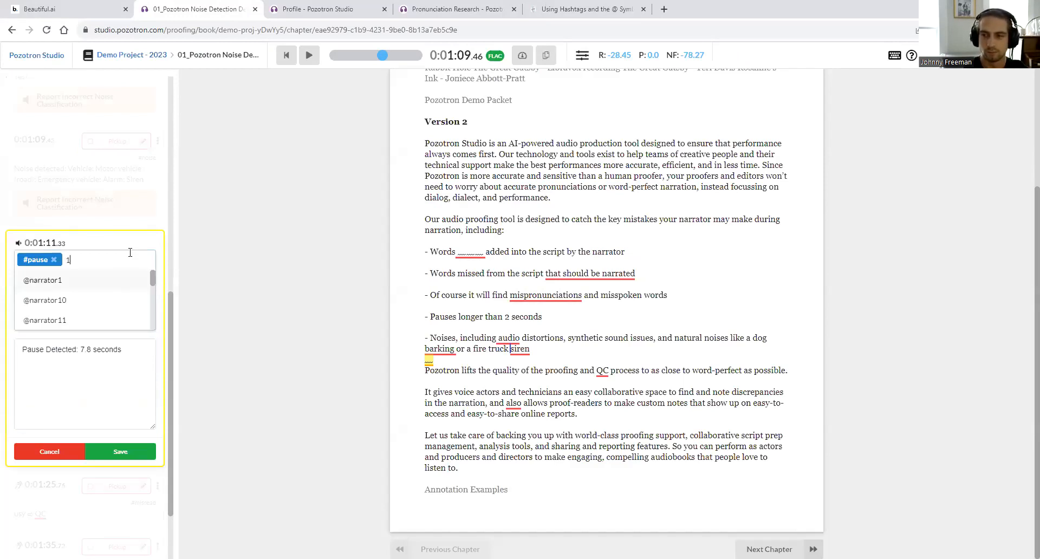
key("Return")
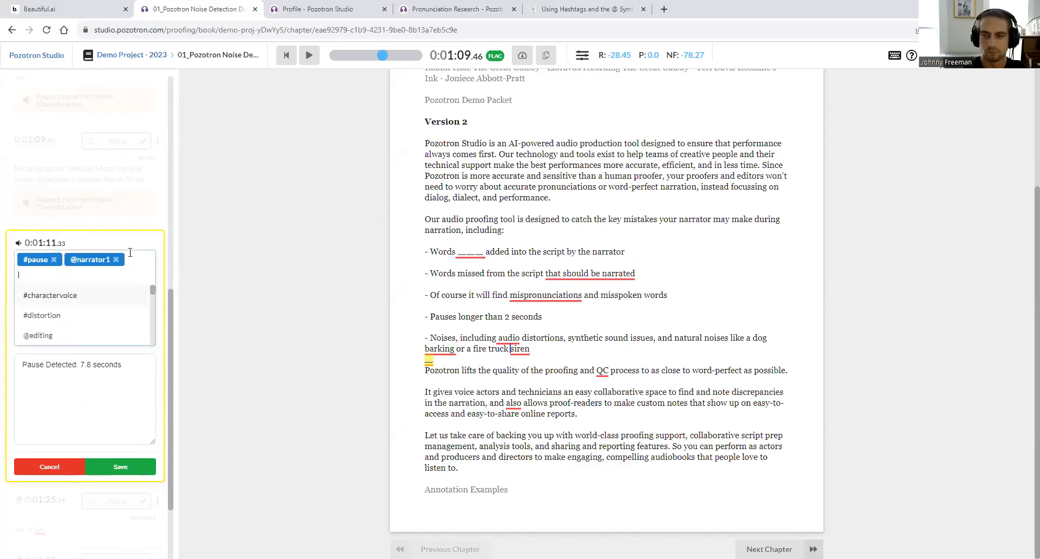
type("e")
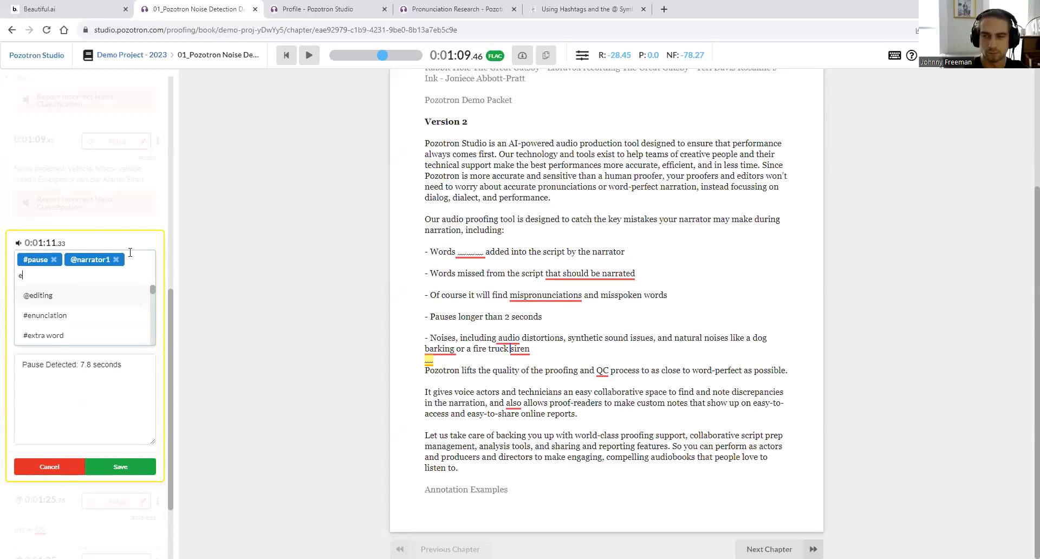
key("Return")
type("mi")
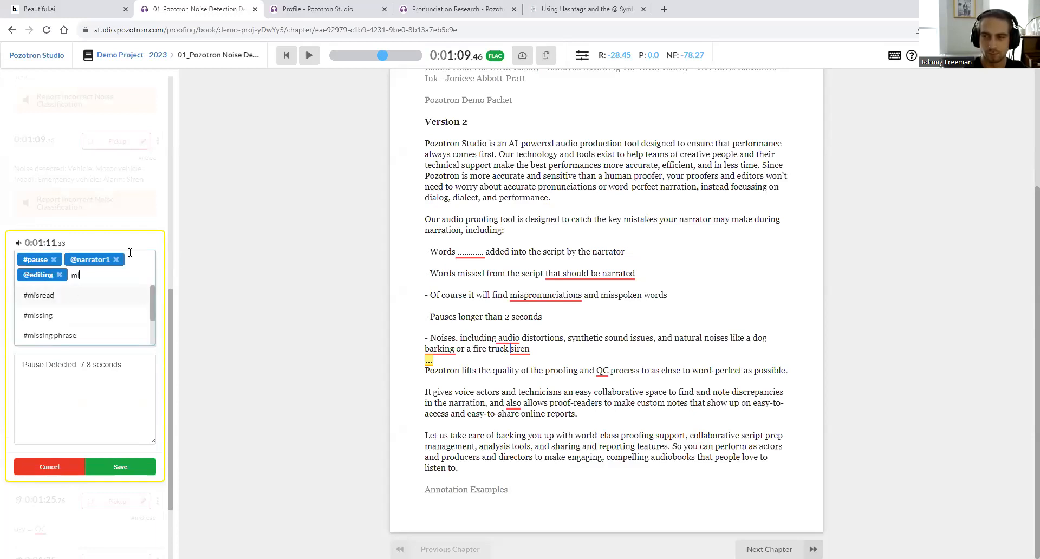
key("Return")
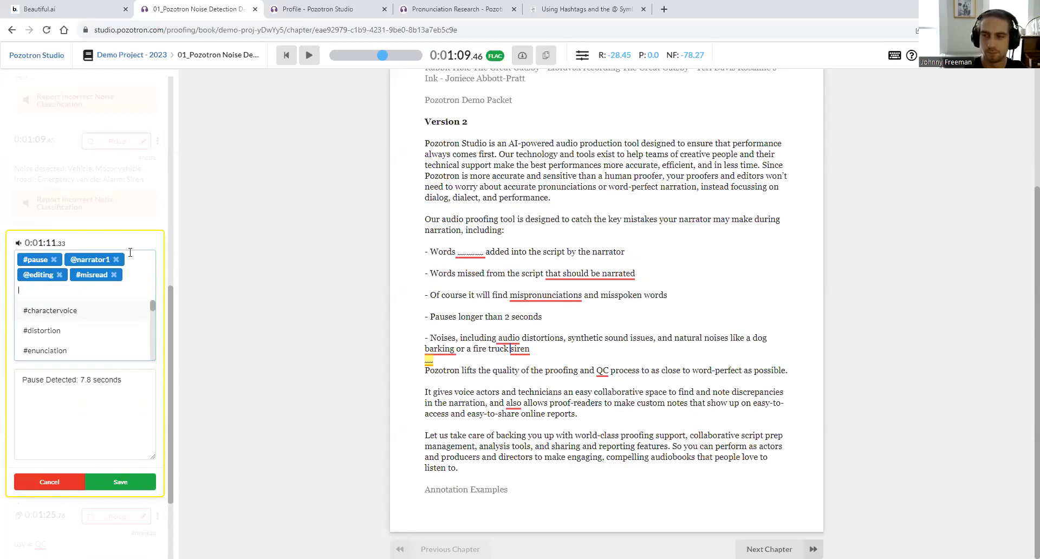
left_click(118, 484)
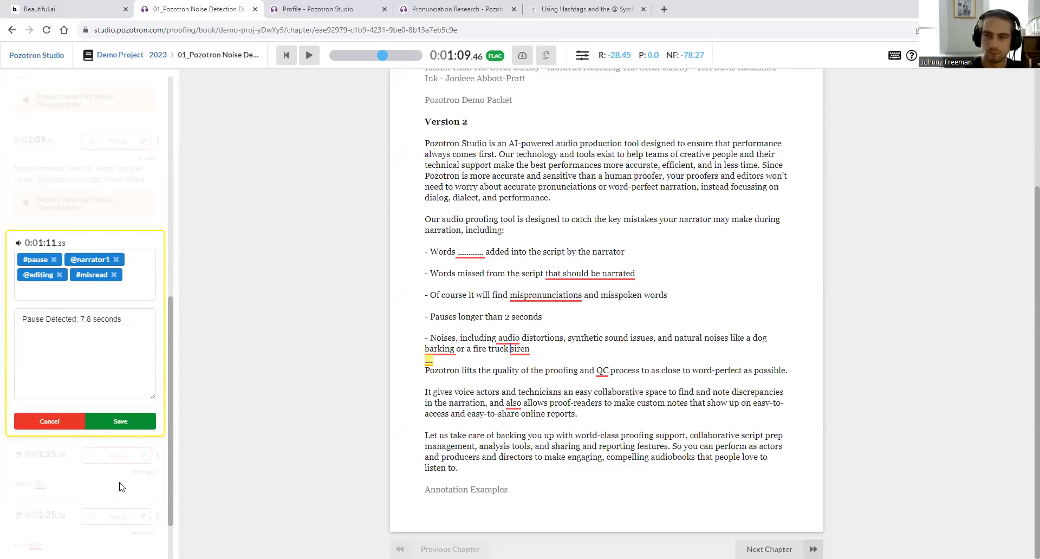
left_click(120, 421)
mouse_move(967, 59)
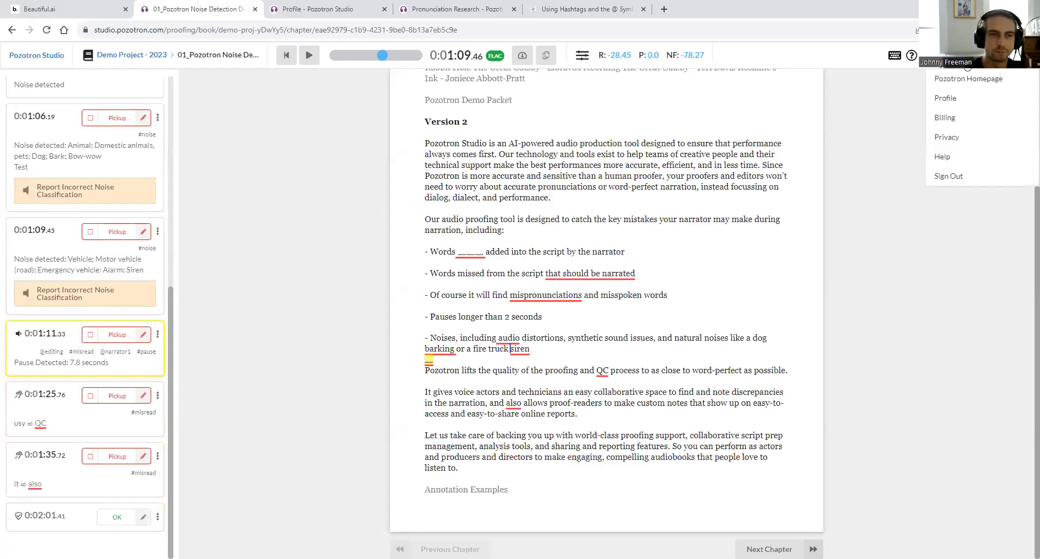
left_click(954, 109)
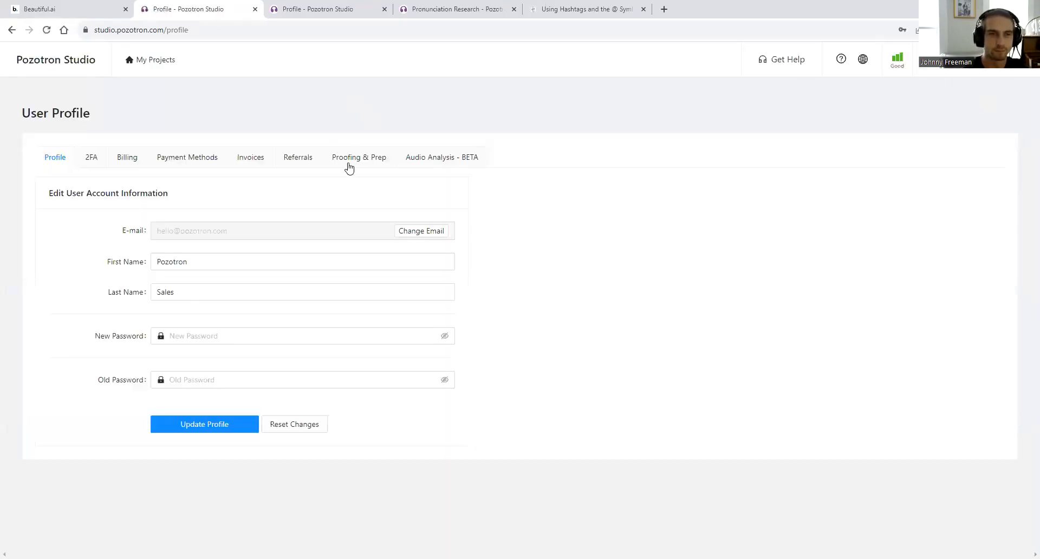
left_click(349, 163)
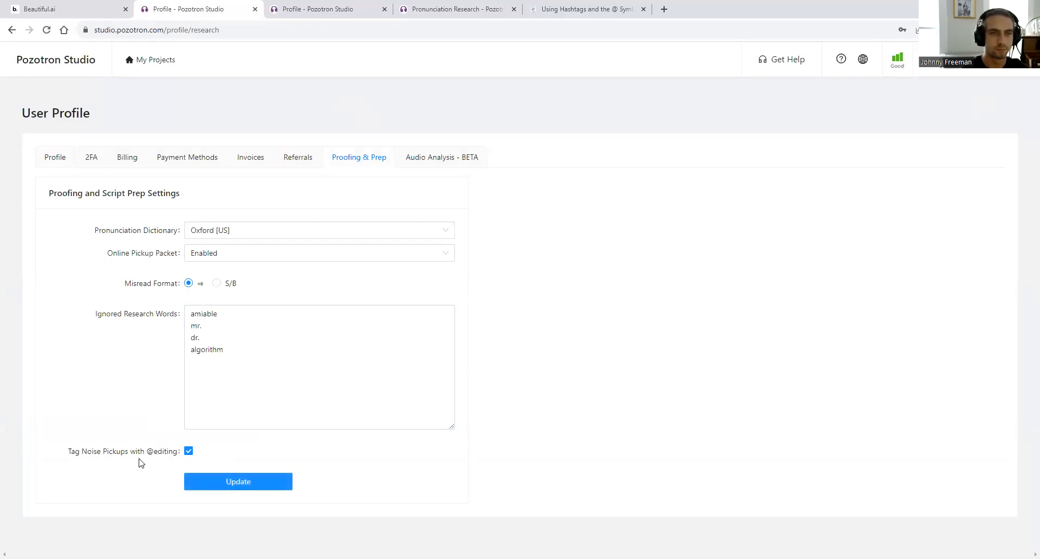
left_click(241, 484)
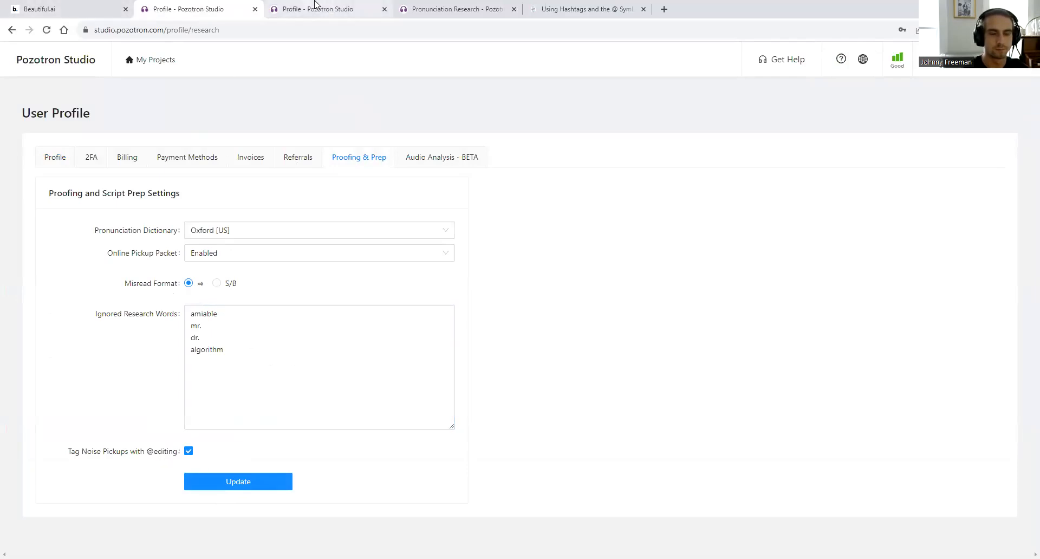
left_click(144, 63)
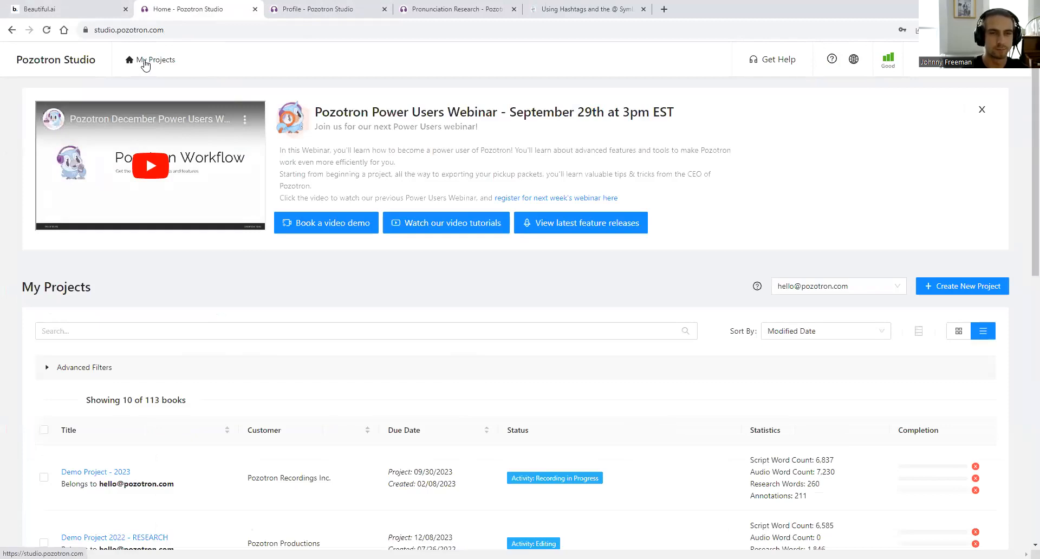
left_click(57, 9)
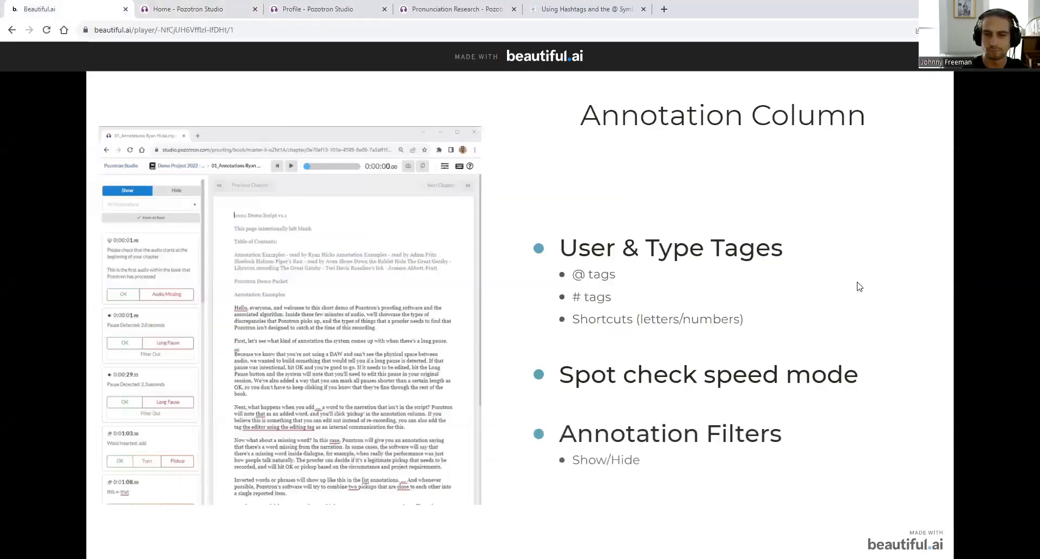
left_click(173, 8)
scroll(169, 393, "down", 3)
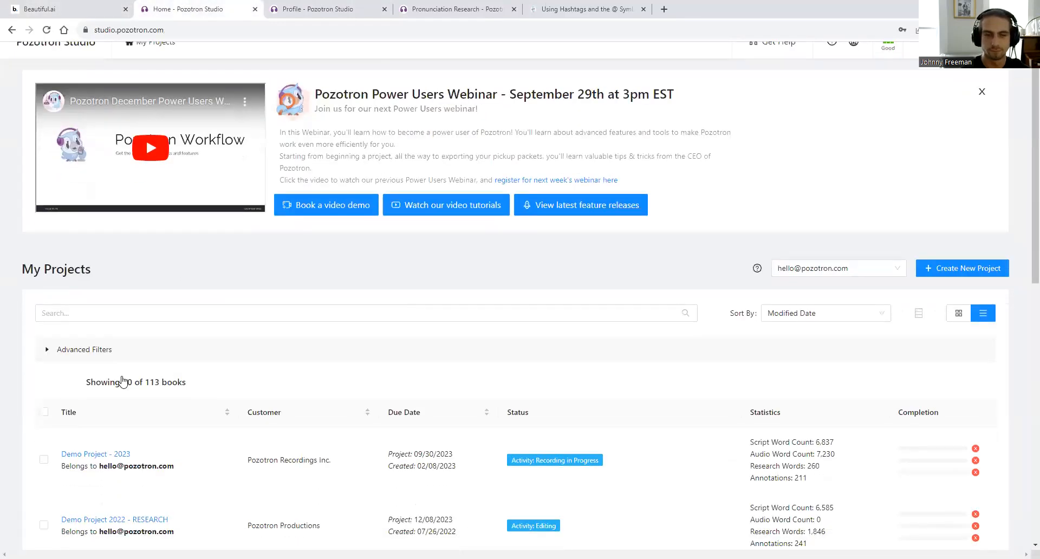
left_click(111, 309)
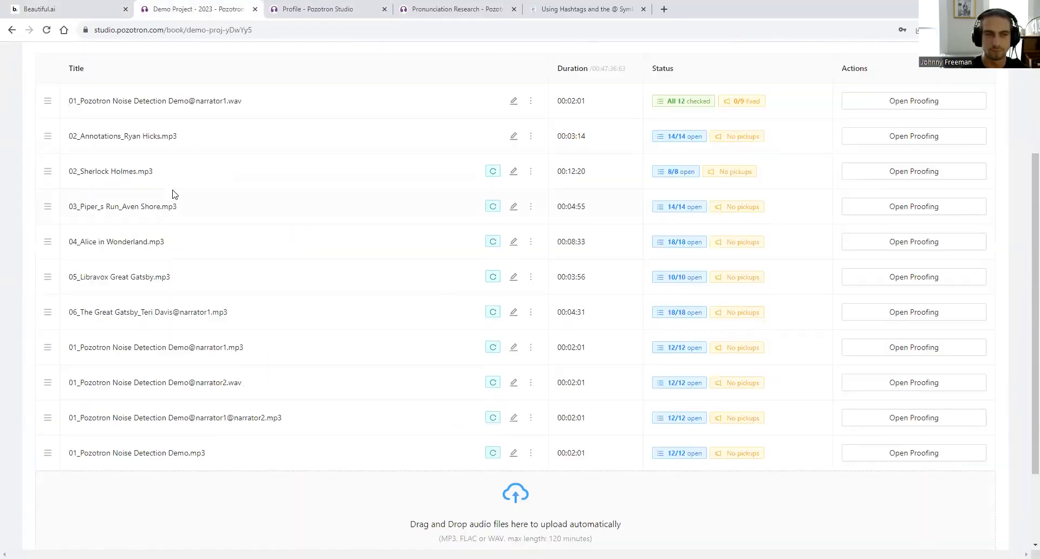
left_click(883, 143)
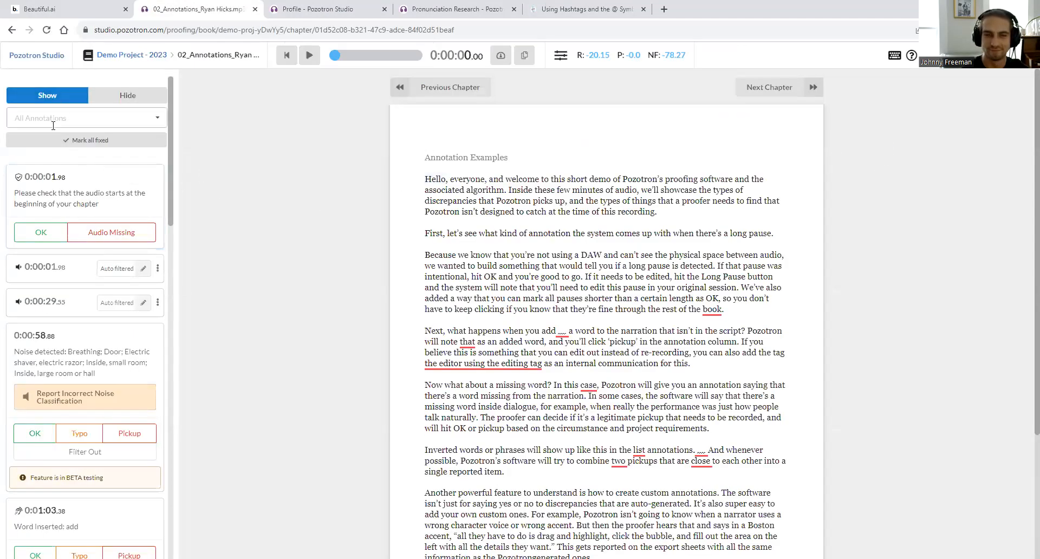
- Try the annotation filter's hide/show modes with Annotation - Open and Pickup - Pozotron Created, then clear it
scroll(89, 366, "down", 3)
scroll(89, 368, "up", 3)
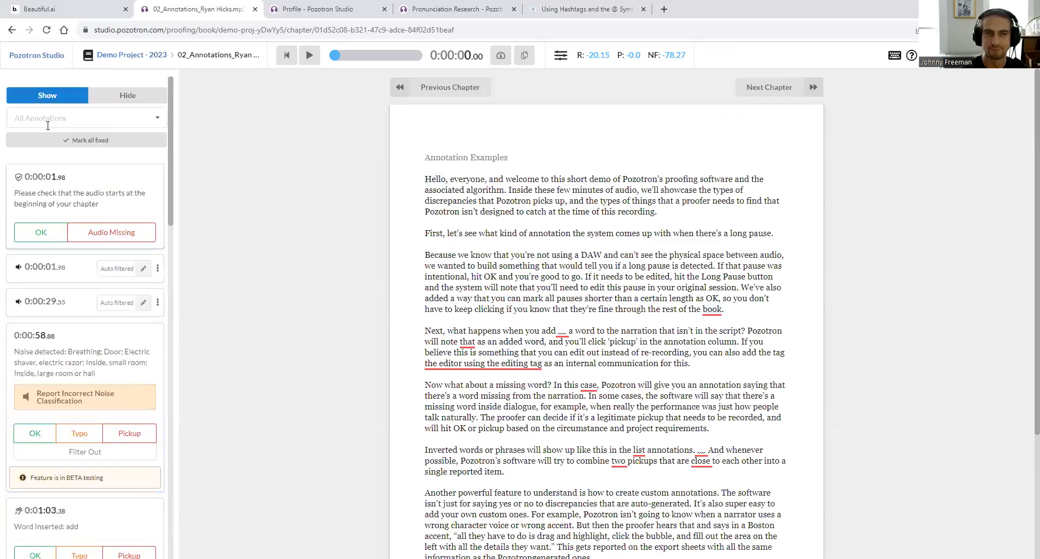
left_click(103, 112)
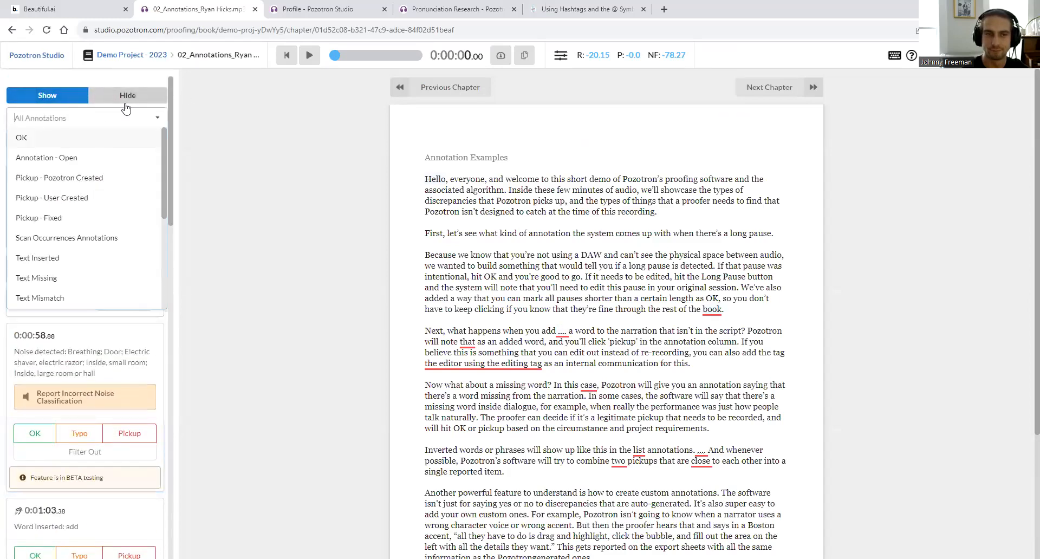
left_click(105, 96)
left_click(112, 118)
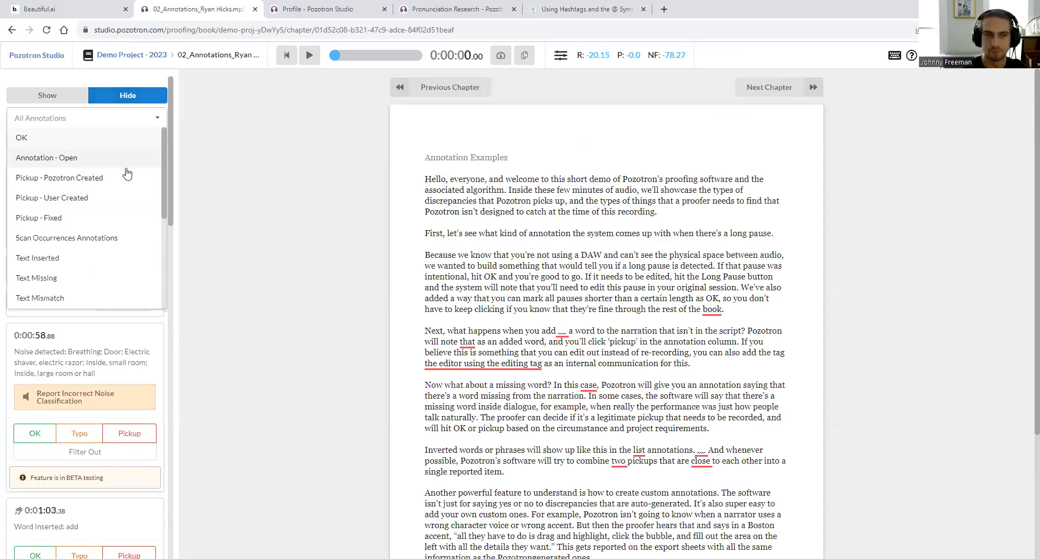
left_click(37, 96)
left_click(24, 117)
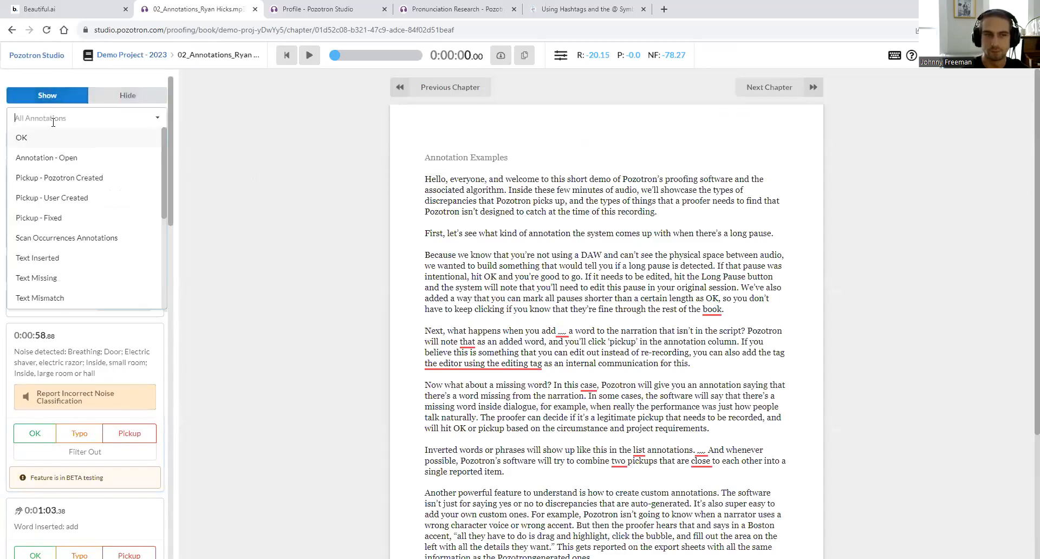
left_click(72, 157)
left_click(290, 258)
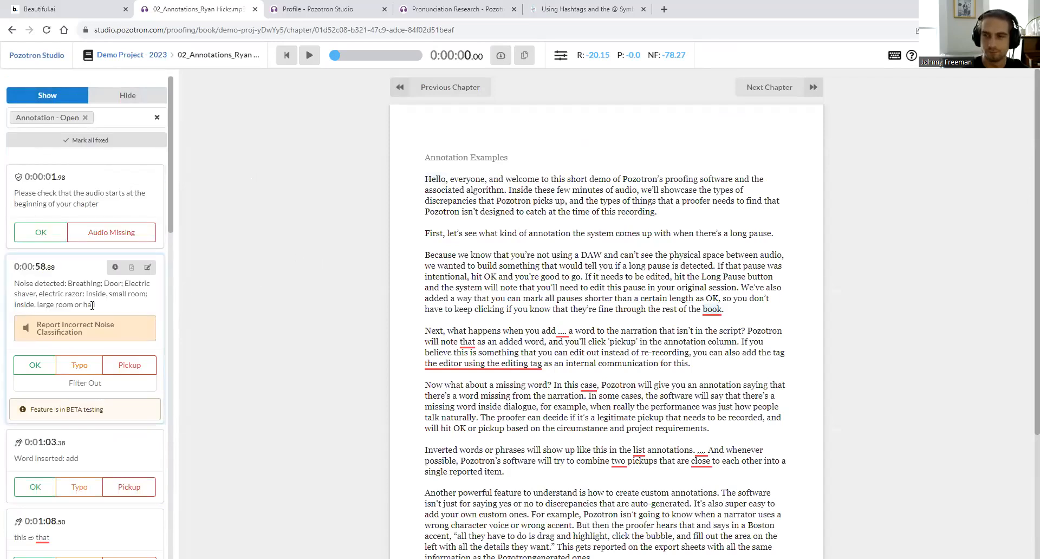
left_click(85, 117)
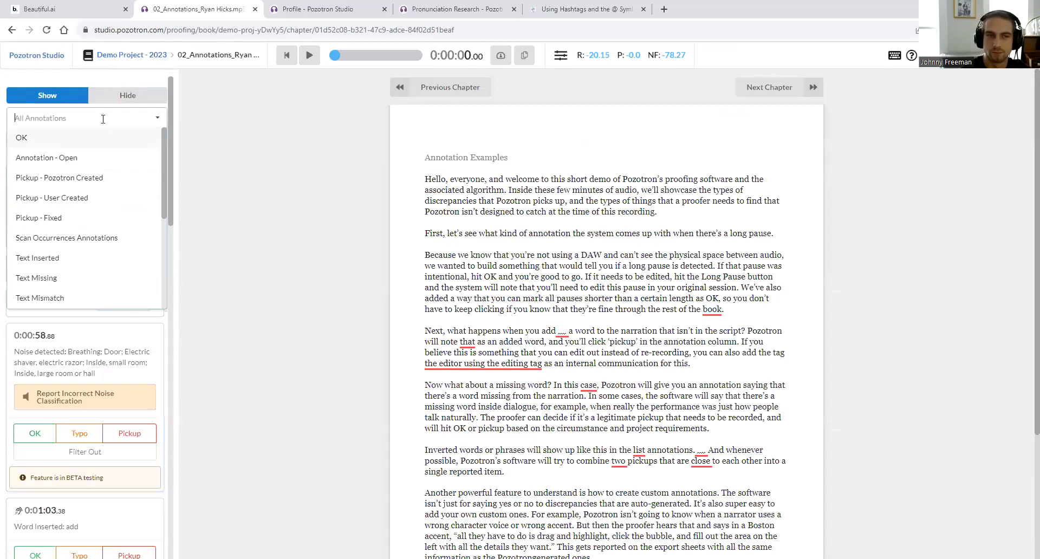
left_click(81, 177)
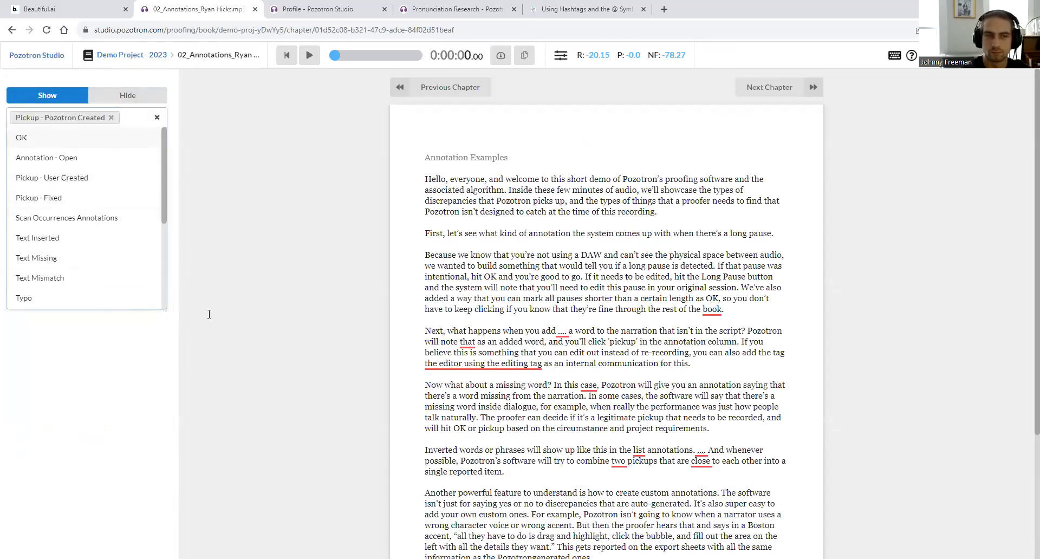
left_click(111, 118)
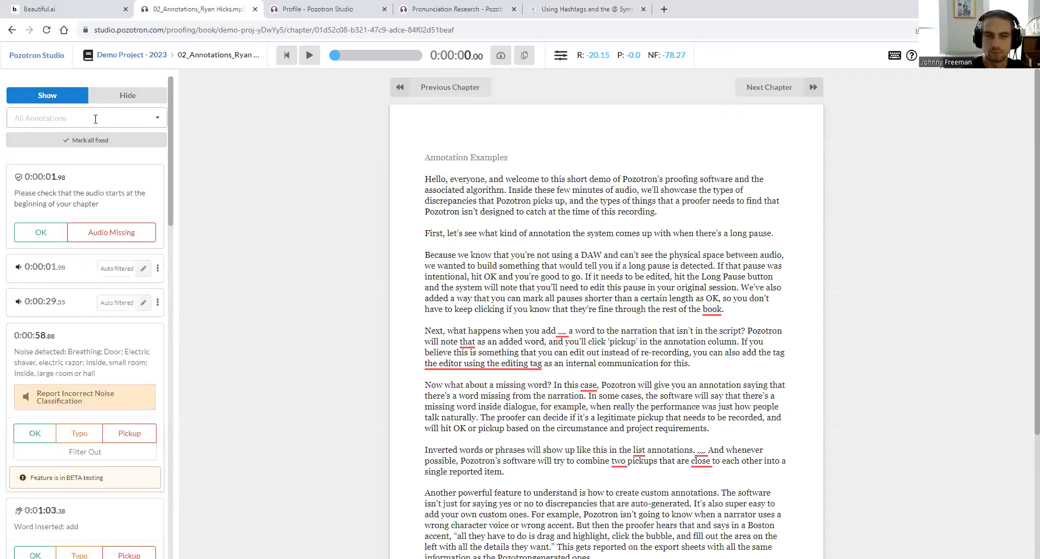
- Create a #charactervoice pickup on the long-pause script sentence at 0:00:22.71
left_click_drag(426, 228, 746, 232)
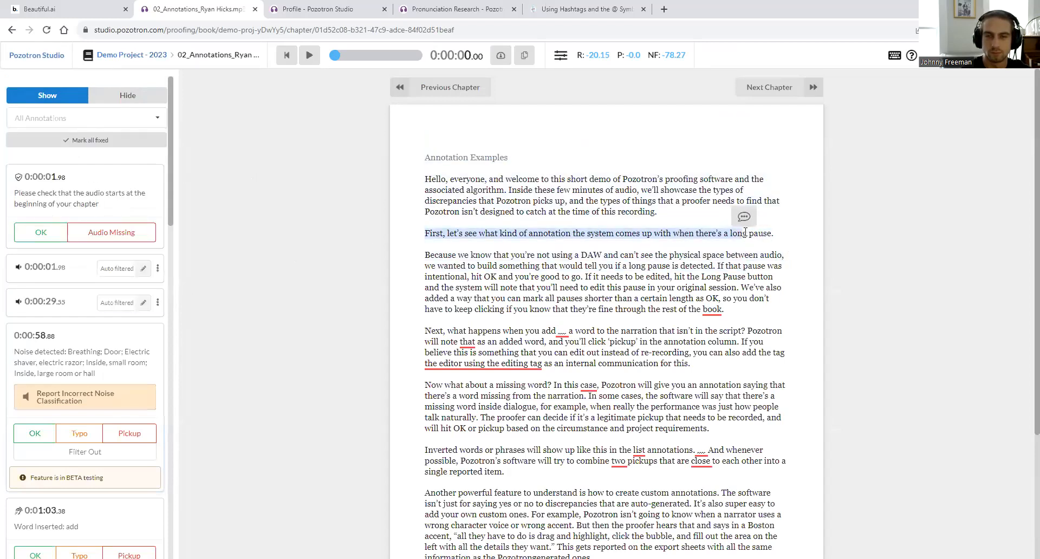
left_click(743, 216)
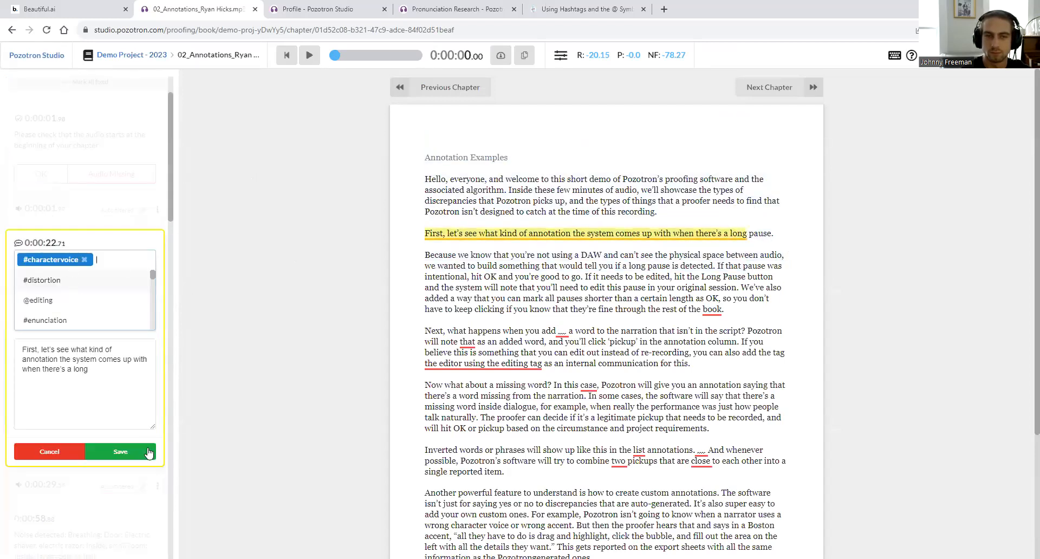
left_click(67, 280)
left_click(126, 452)
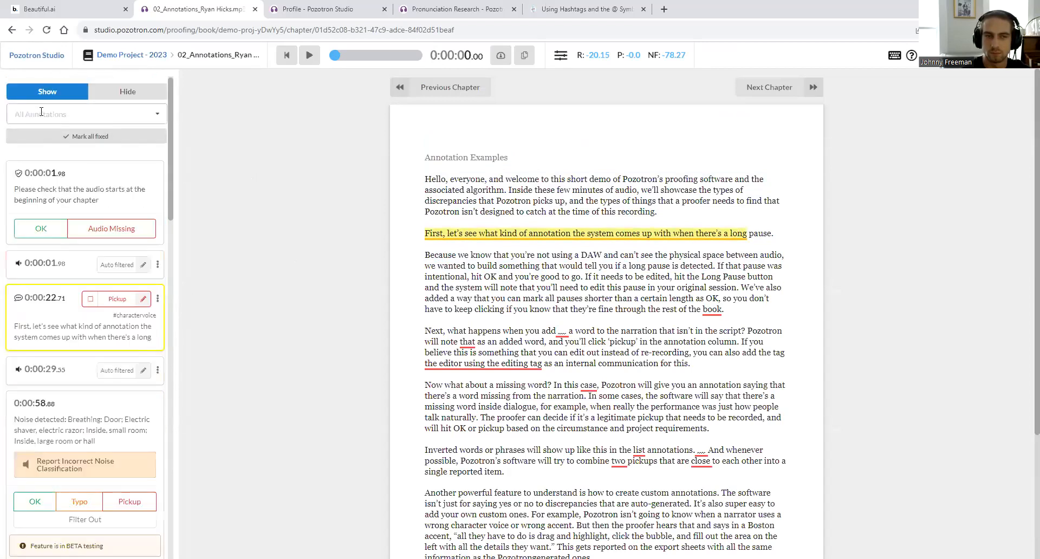
- Filter the annotations to 'Pickup - Pozotron Created' and 'Pickup - User Created' only
left_click(41, 112)
left_click(72, 175)
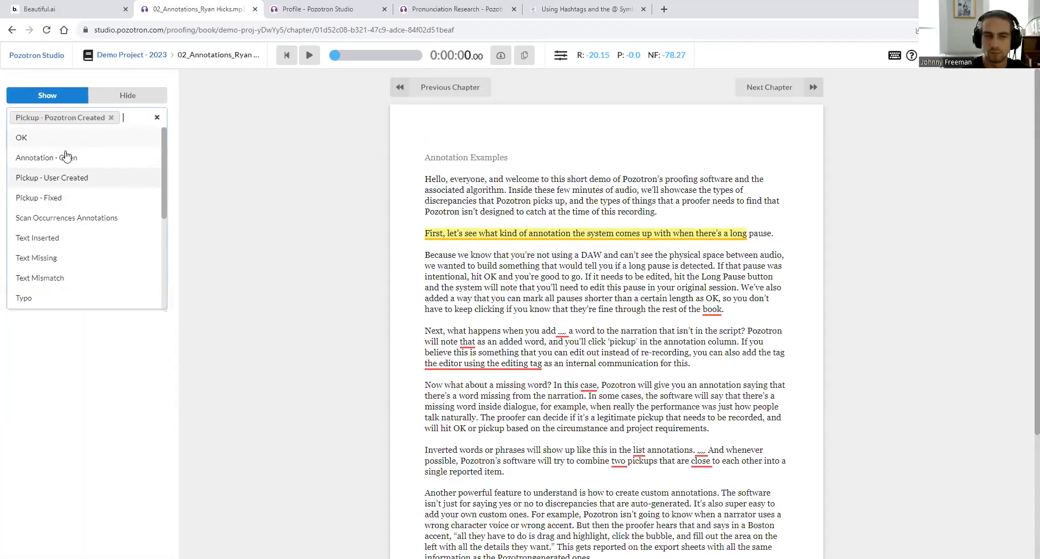
left_click(111, 122)
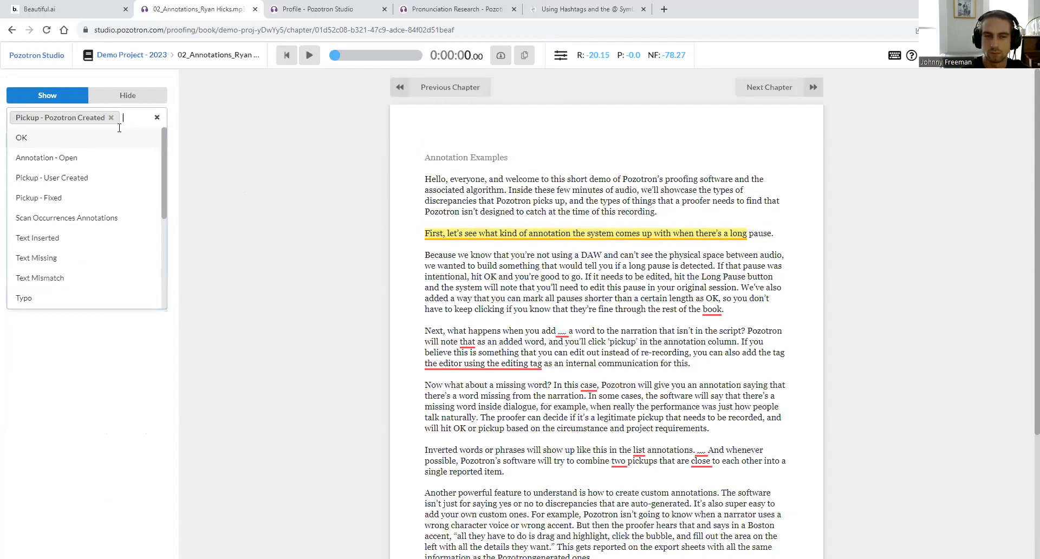
left_click(81, 177)
left_click(298, 255)
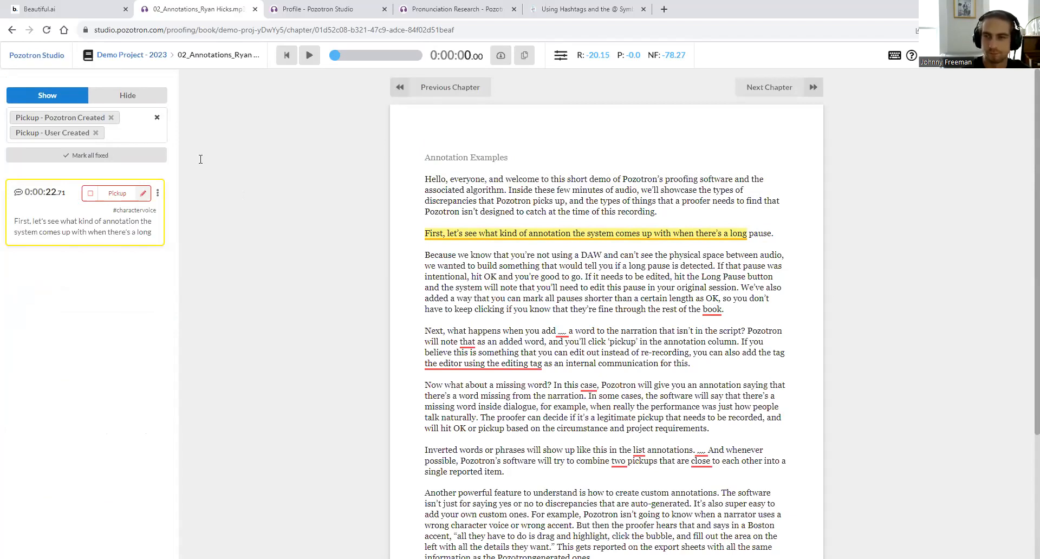
- Advance the slideshow to the Export options slide, then return to Demo Project - 2023's file list
left_click(61, 4)
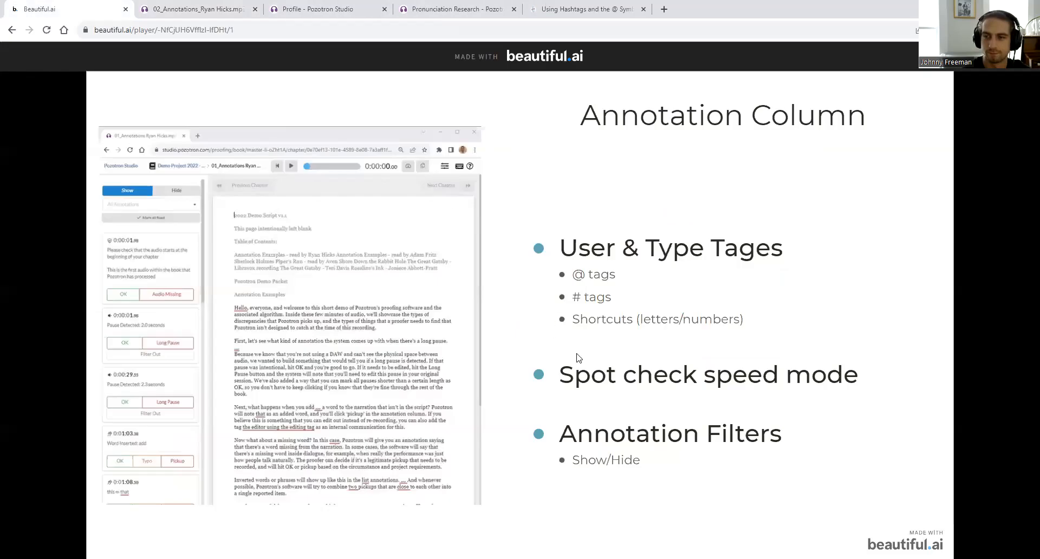
left_click(632, 194)
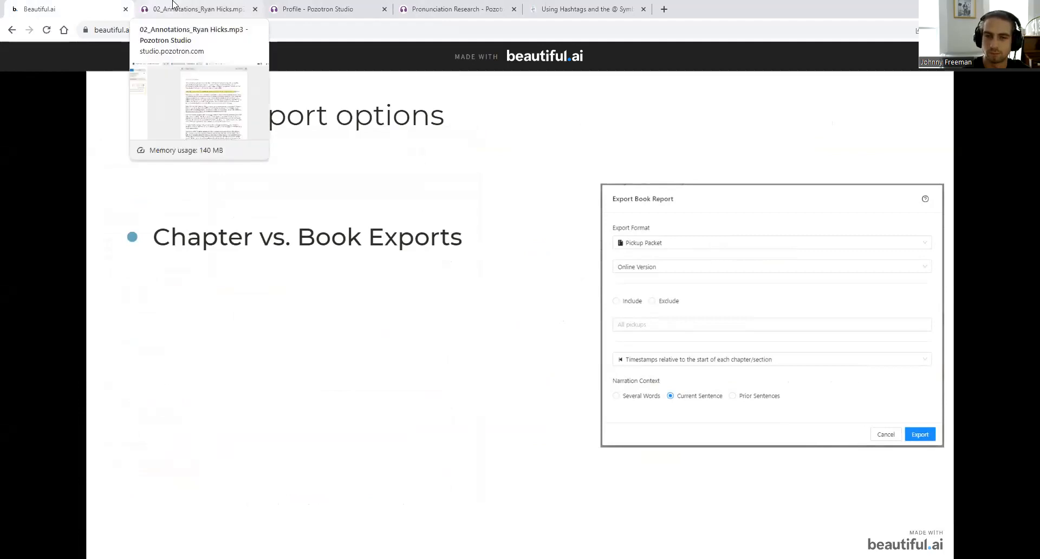
left_click(207, 6)
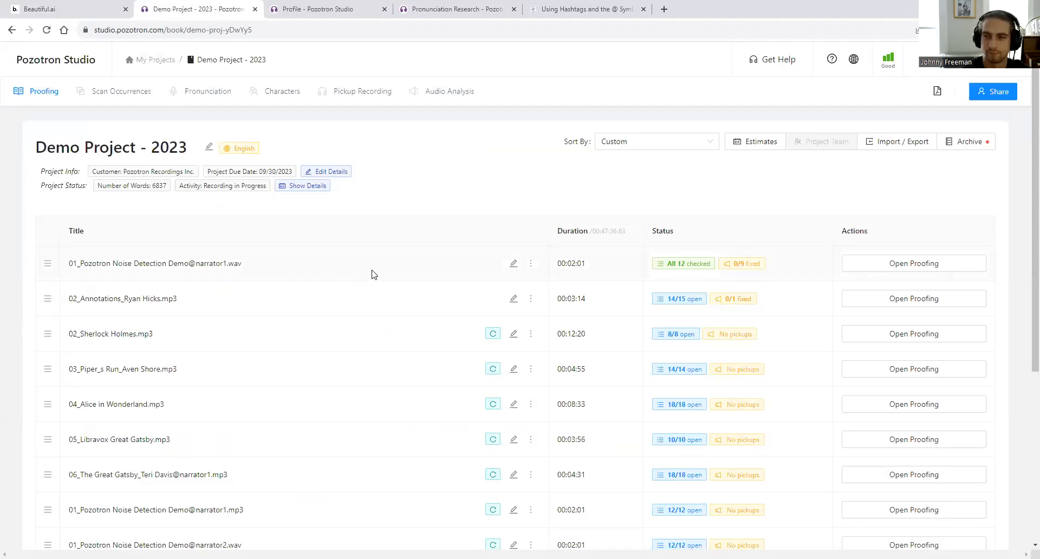
- Preview the Export Chapter formats, cancel, open Import / Export, then reveal the slide's DAW markers points
left_click(531, 265)
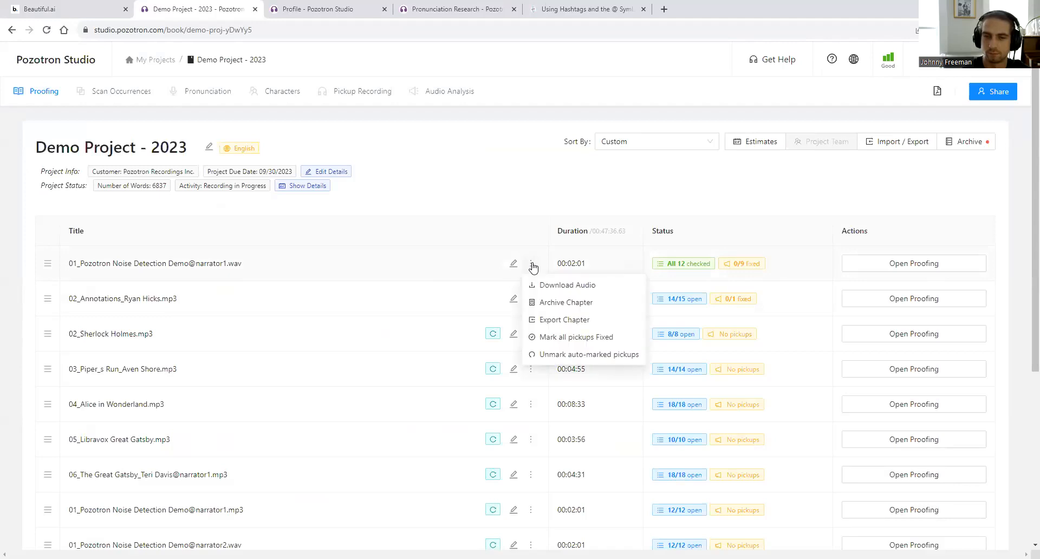
left_click(573, 323)
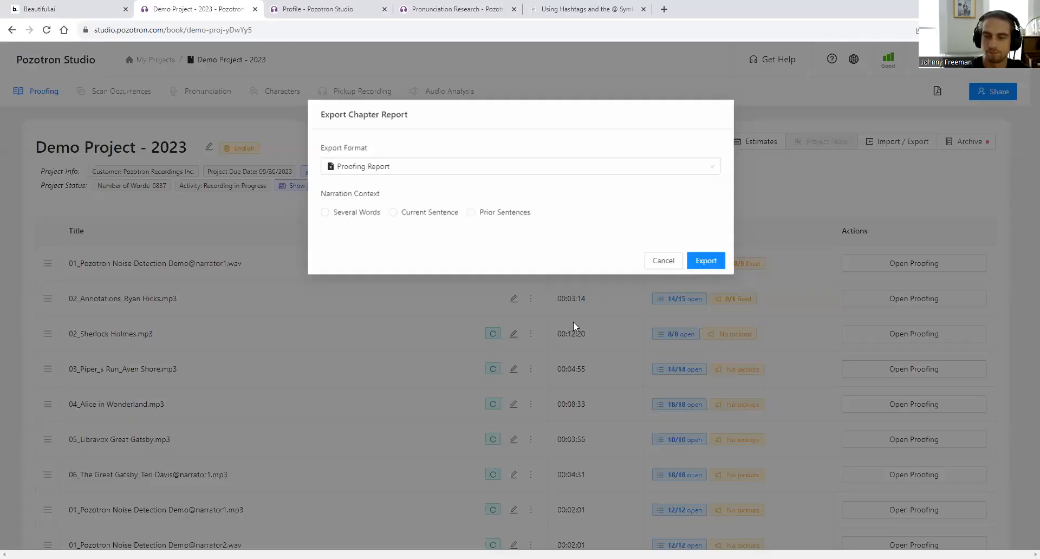
left_click(396, 169)
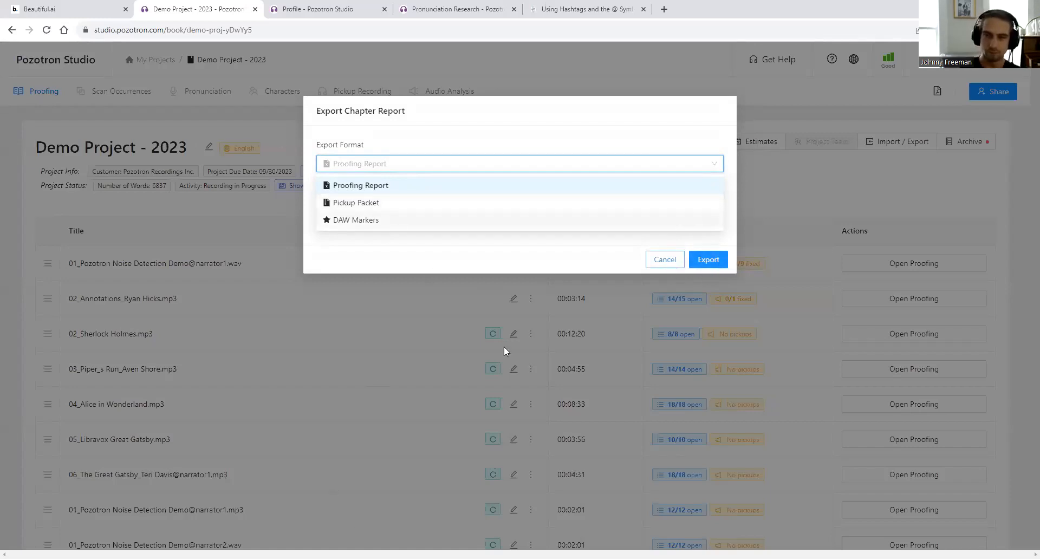
left_click(666, 261)
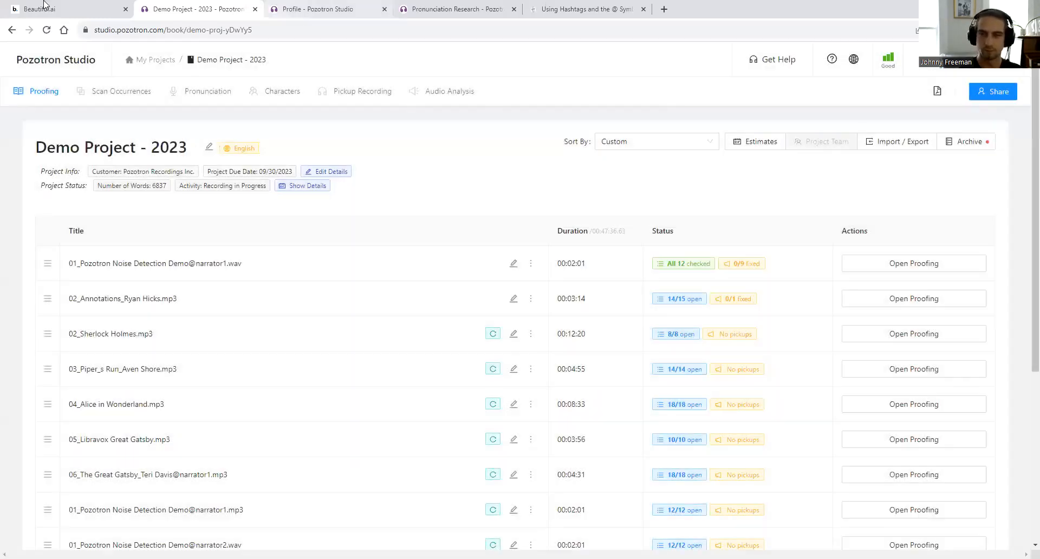
left_click(911, 147)
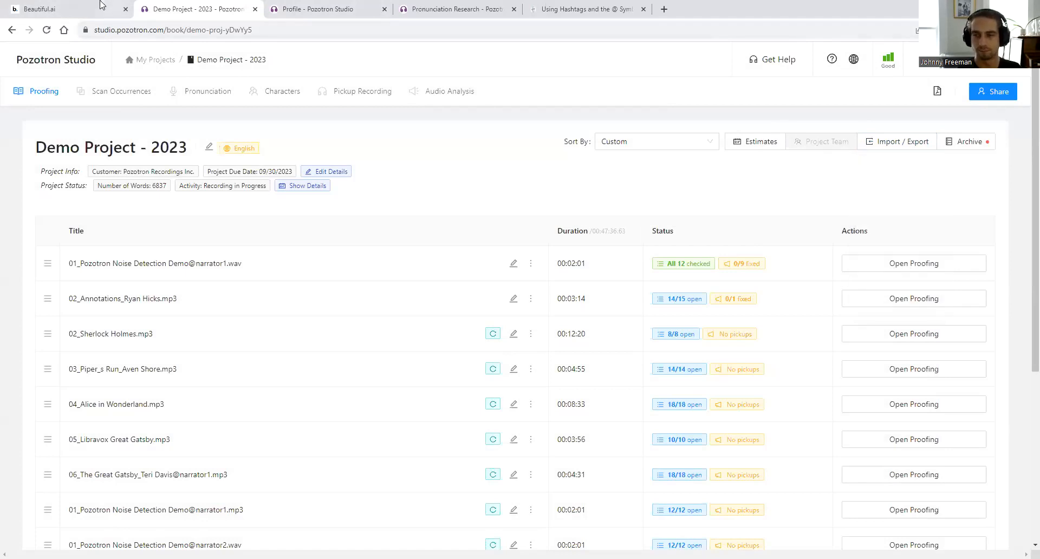
left_click(65, 9)
left_click(428, 273)
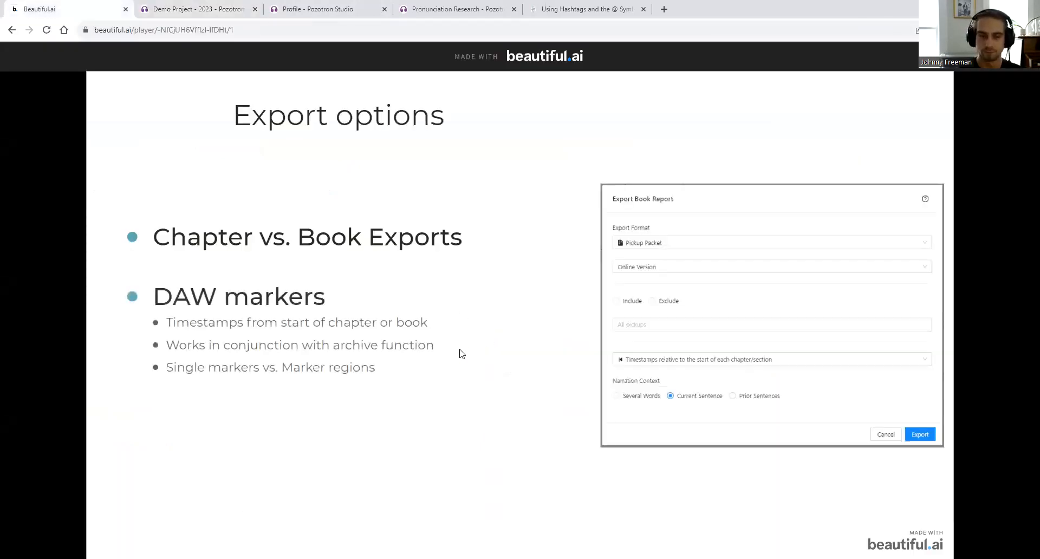
- Start a book-wide Pickup Packet export and switch it to DAW Markers for Audacity
left_click(195, 5)
mouse_move(921, 141)
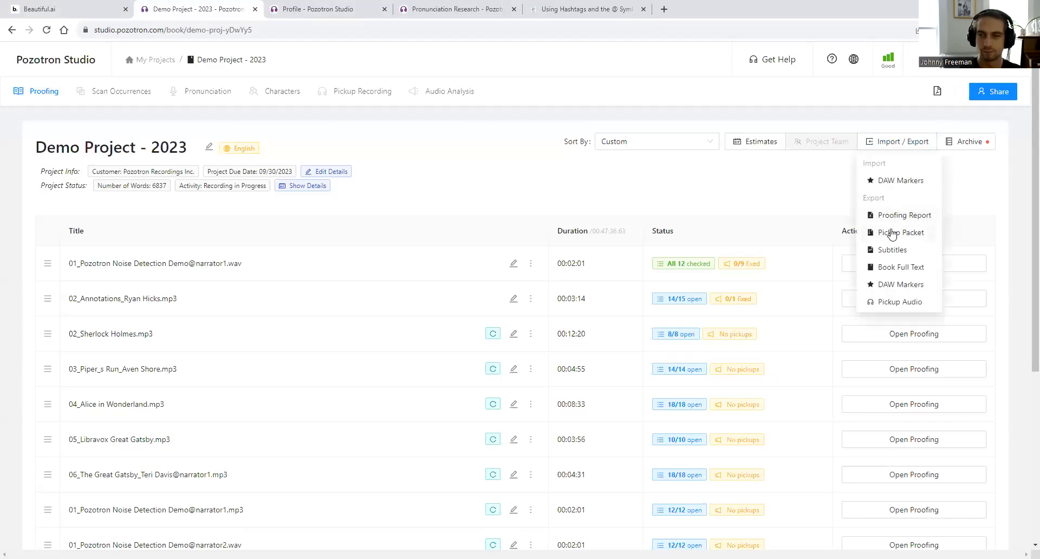
left_click(890, 233)
left_click(479, 169)
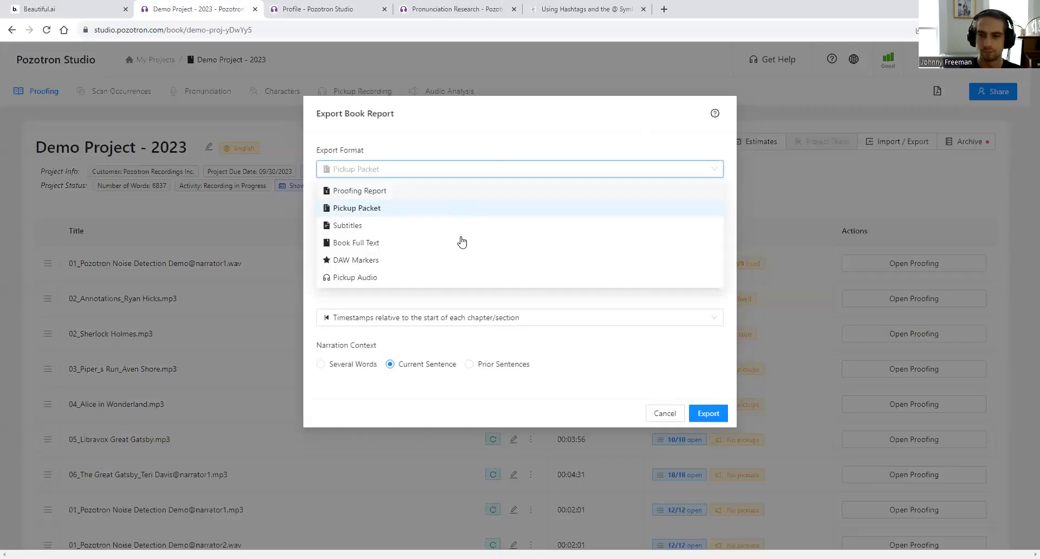
left_click(443, 264)
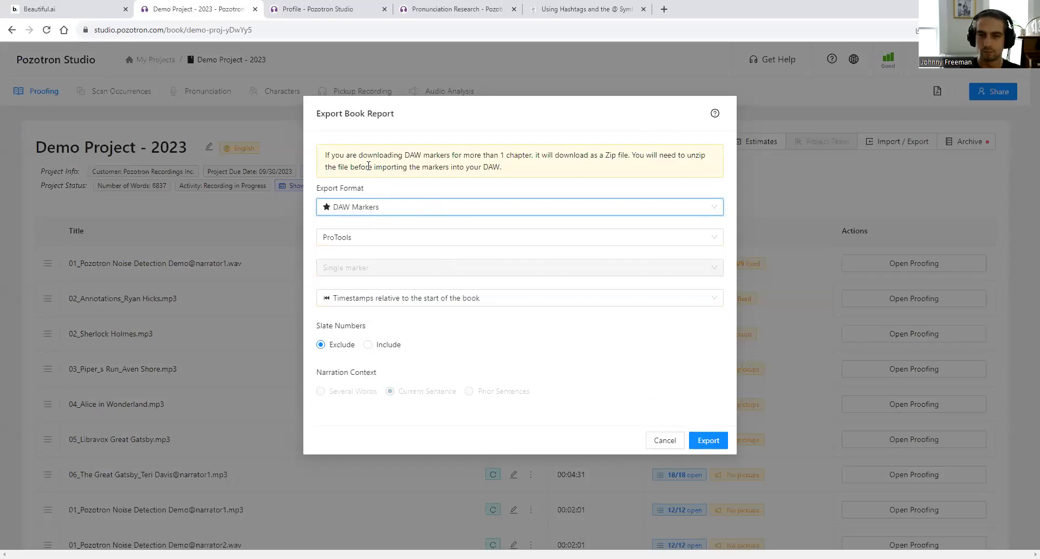
left_click(383, 245)
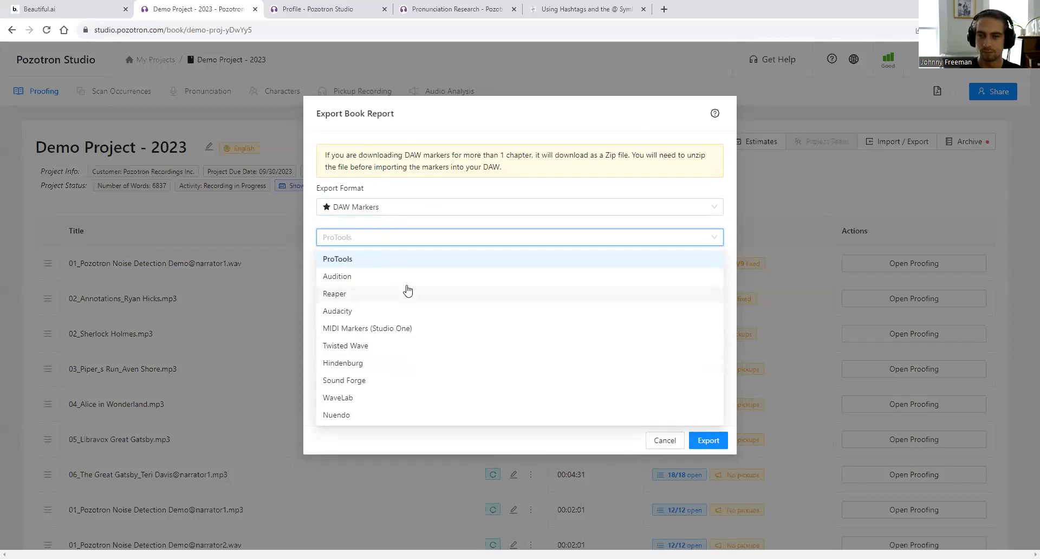
left_click(385, 261)
left_click(375, 241)
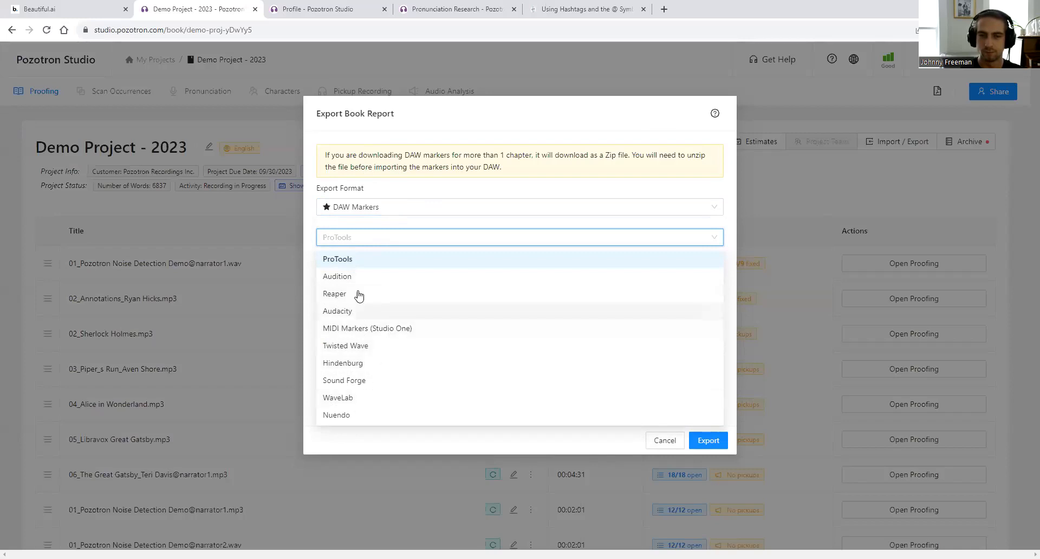
left_click(357, 310)
- Keep Single marker style and start-of-book timestamps, then reveal the Online & Offline packets slide point
left_click(355, 271)
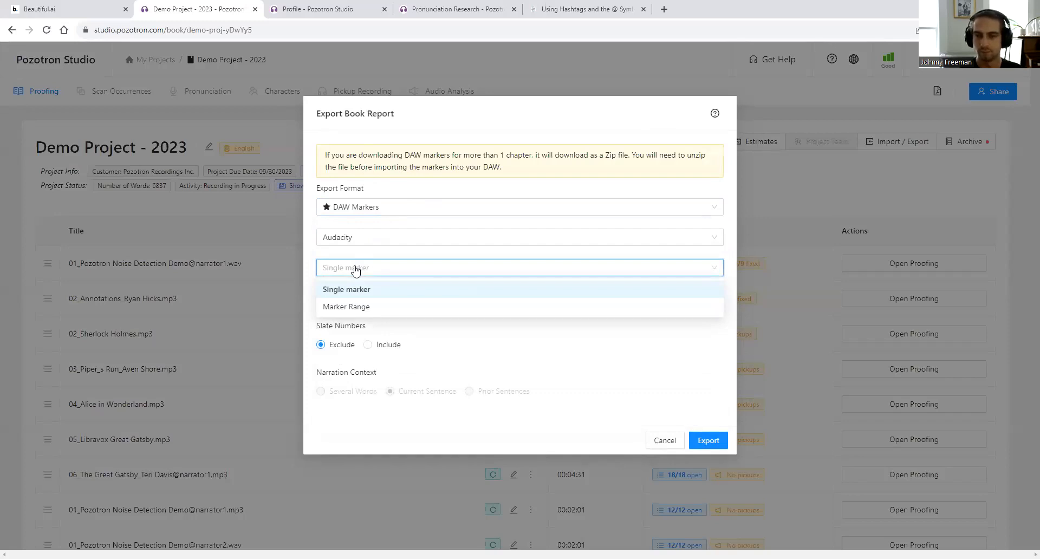
left_click(543, 258)
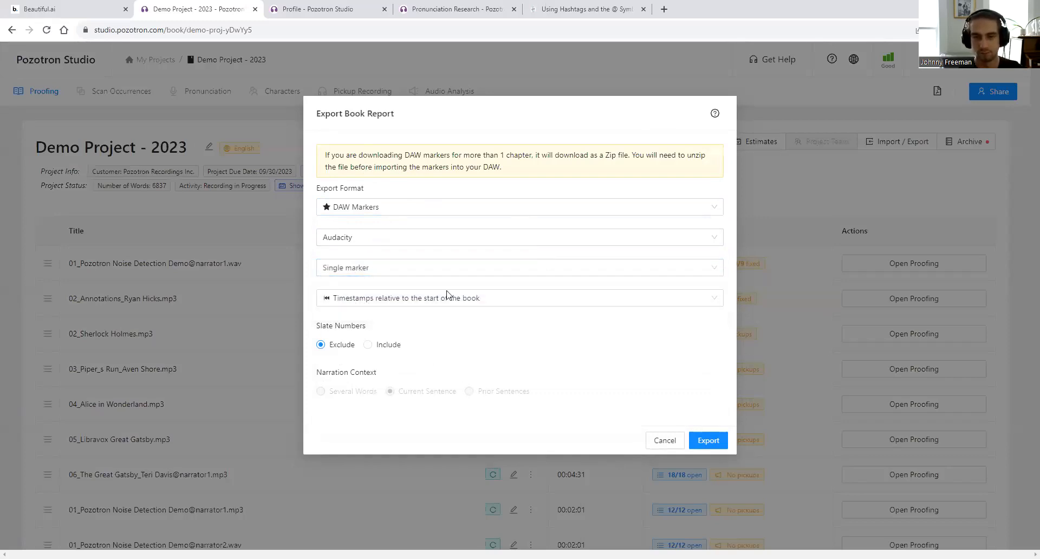
left_click(373, 306)
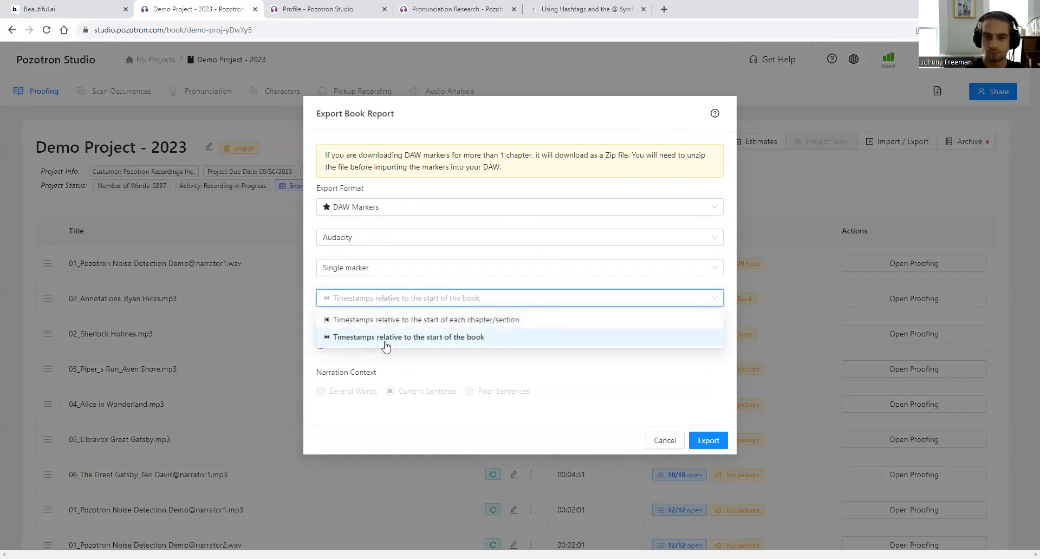
left_click(345, 342)
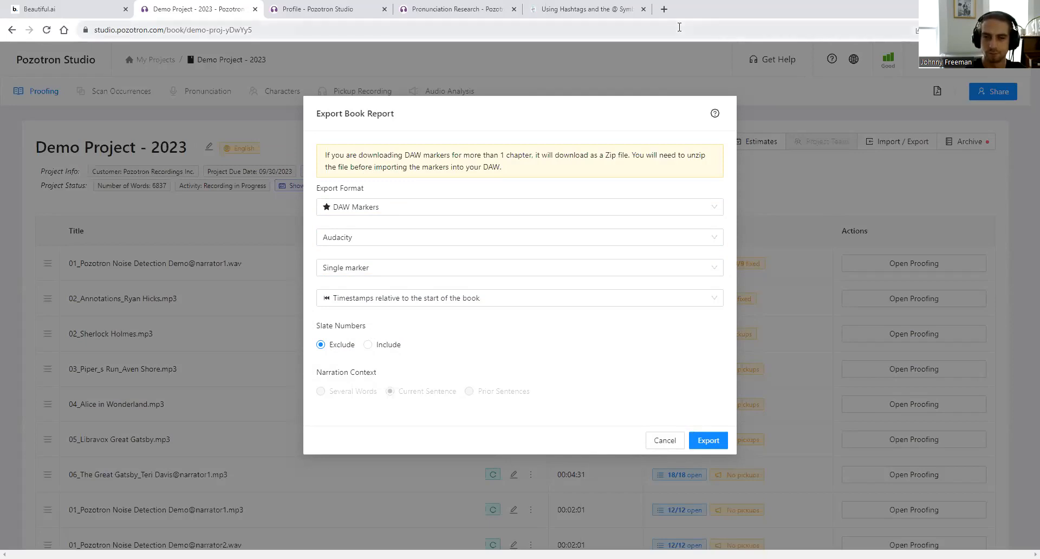
left_click(108, 7)
key("Right")
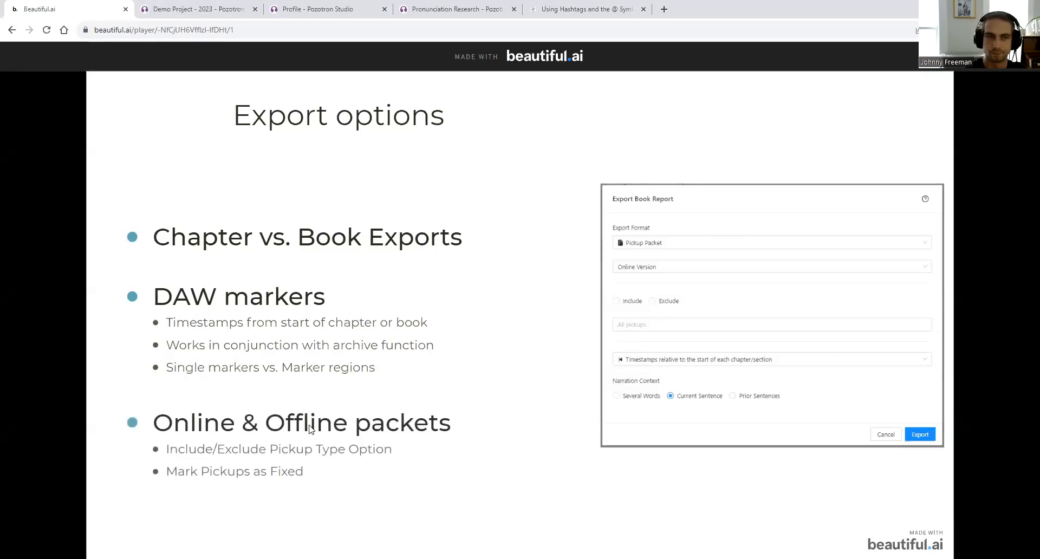
- Switch the export to Pickup Packet with Include pickup types, cancel, and open 02_Annotations proofing
left_click(240, 10)
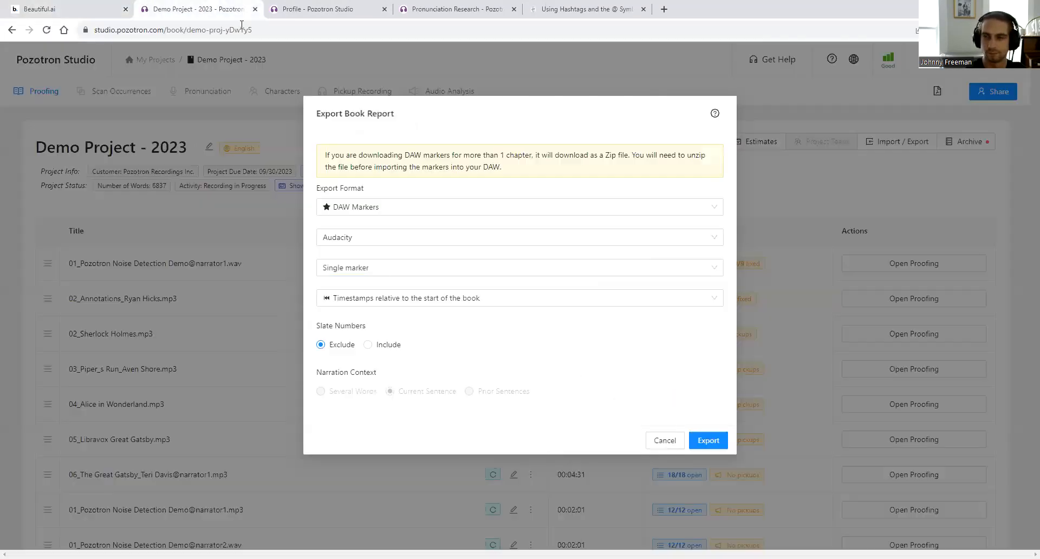
left_click(411, 207)
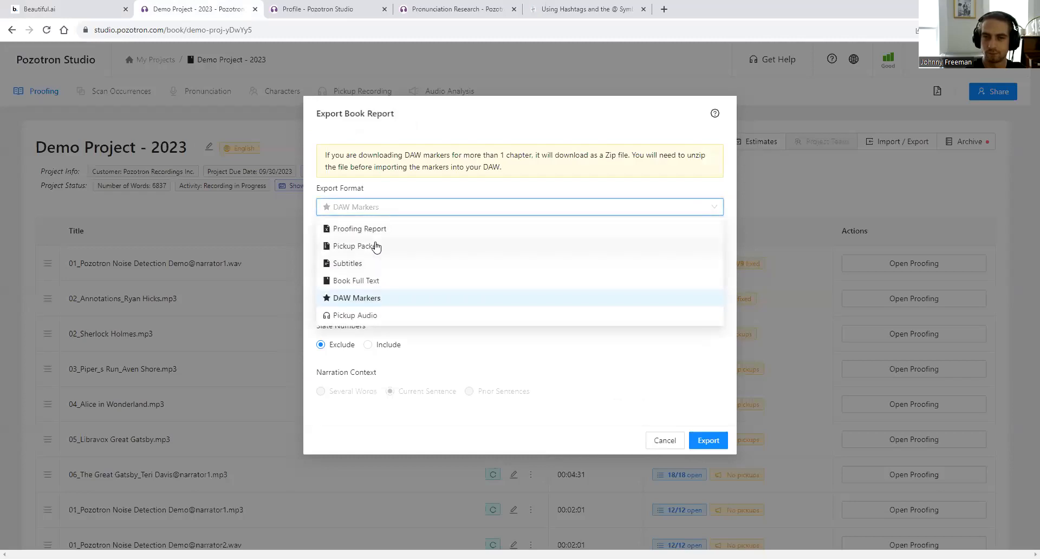
left_click(377, 246)
left_click(331, 244)
left_click(357, 278)
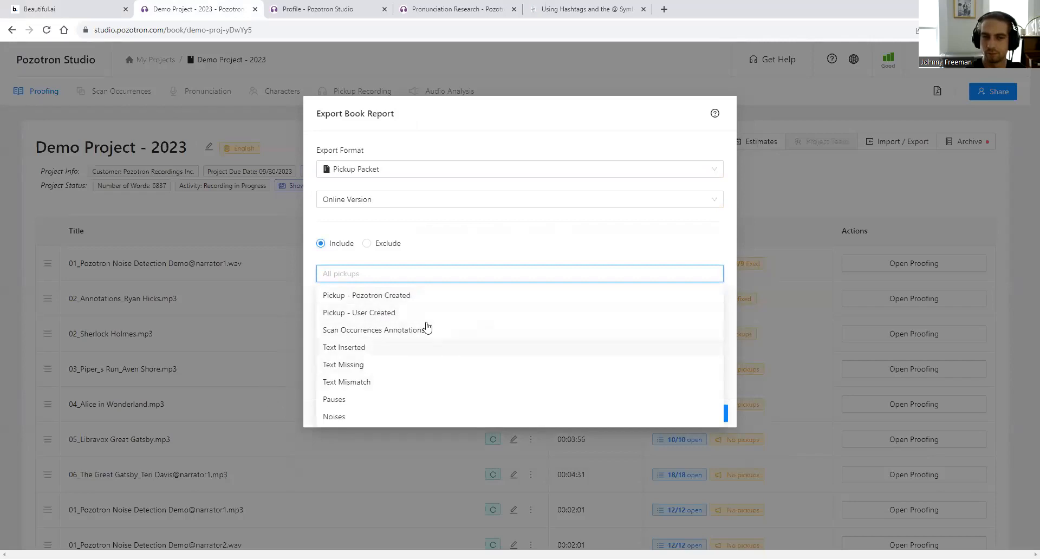
left_click(884, 326)
left_click(898, 302)
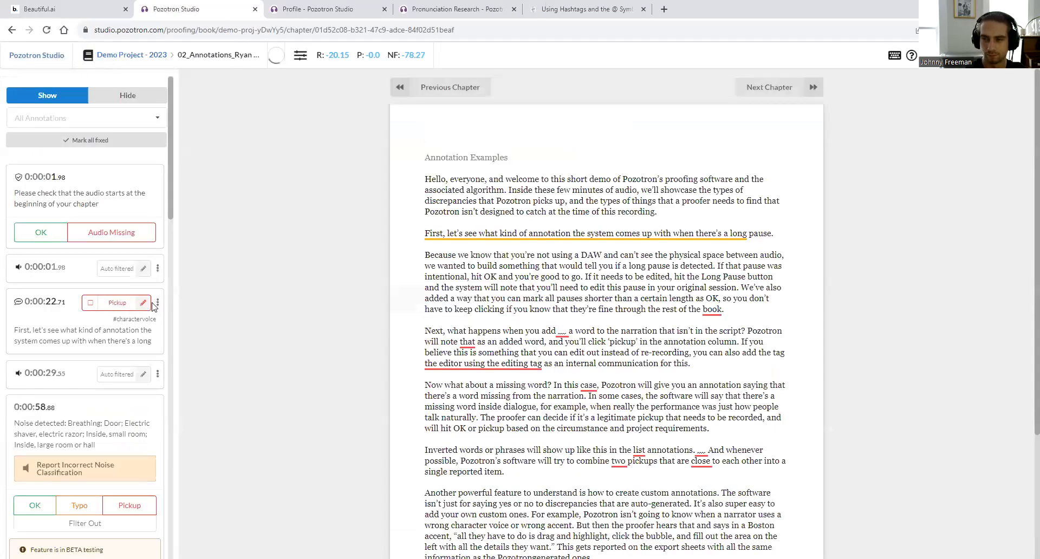
scroll(150, 414, "down", 1)
scroll(150, 415, "down", 6)
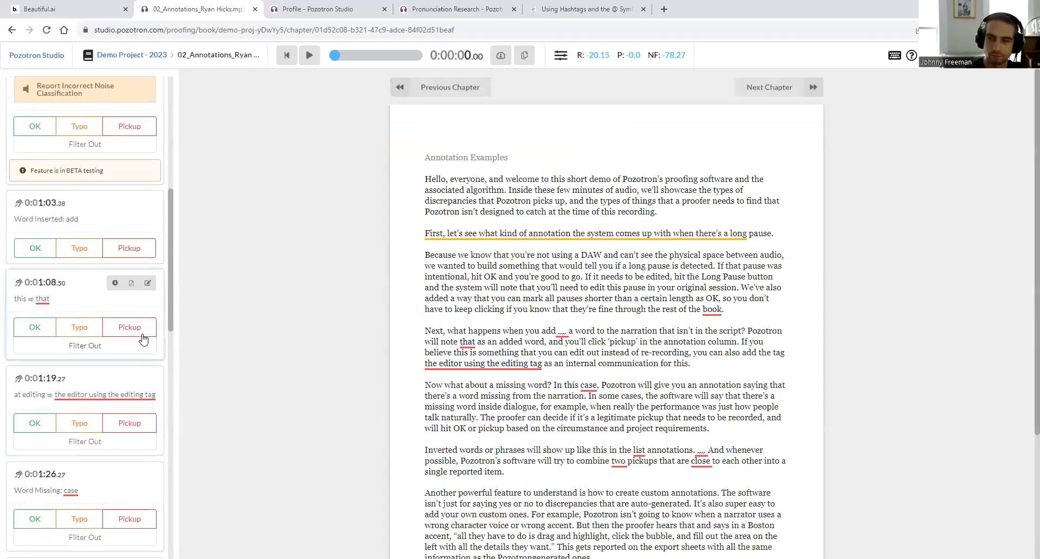
left_click(148, 282)
type("1")
left_click(93, 279)
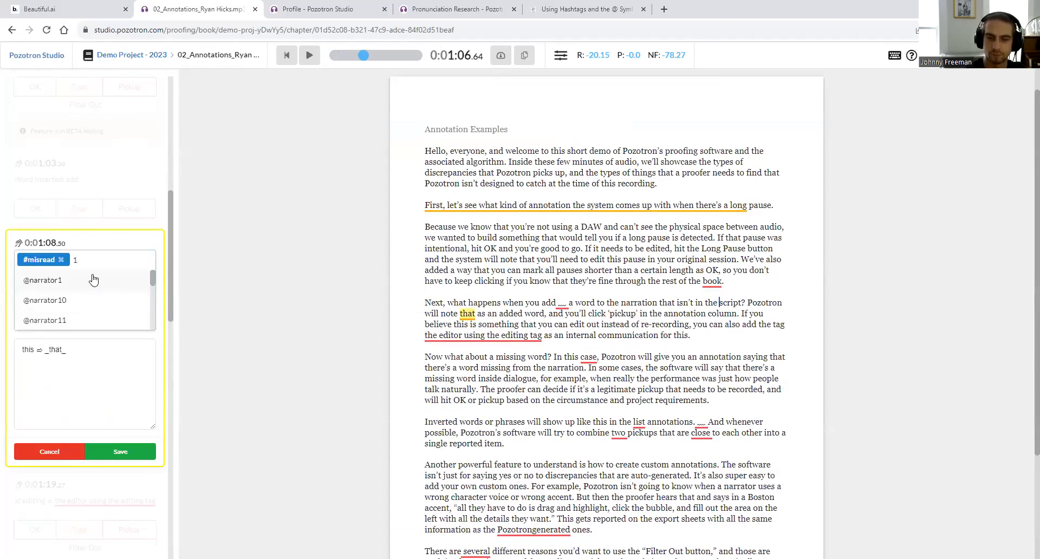
left_click(130, 469)
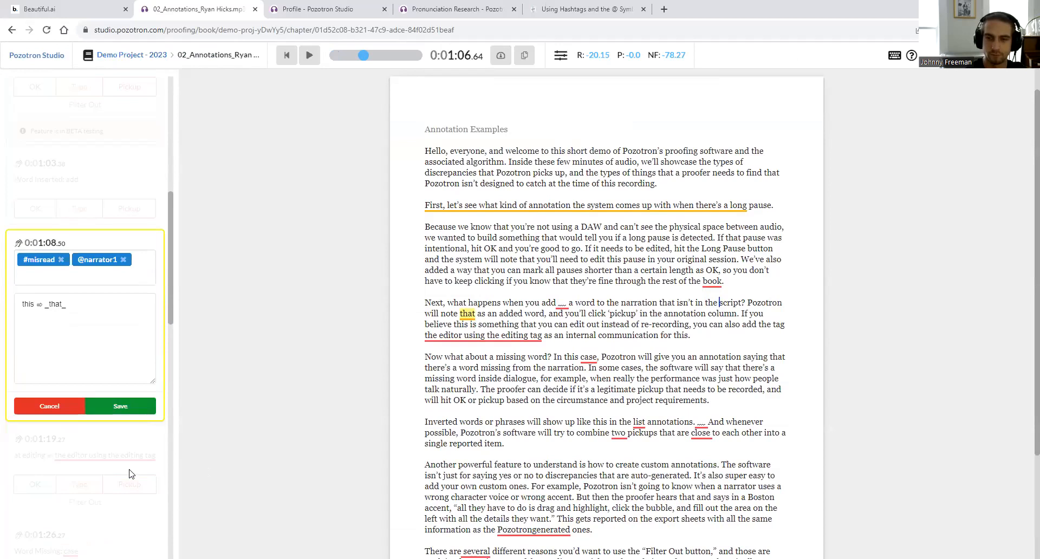
left_click(130, 413)
left_click(147, 224)
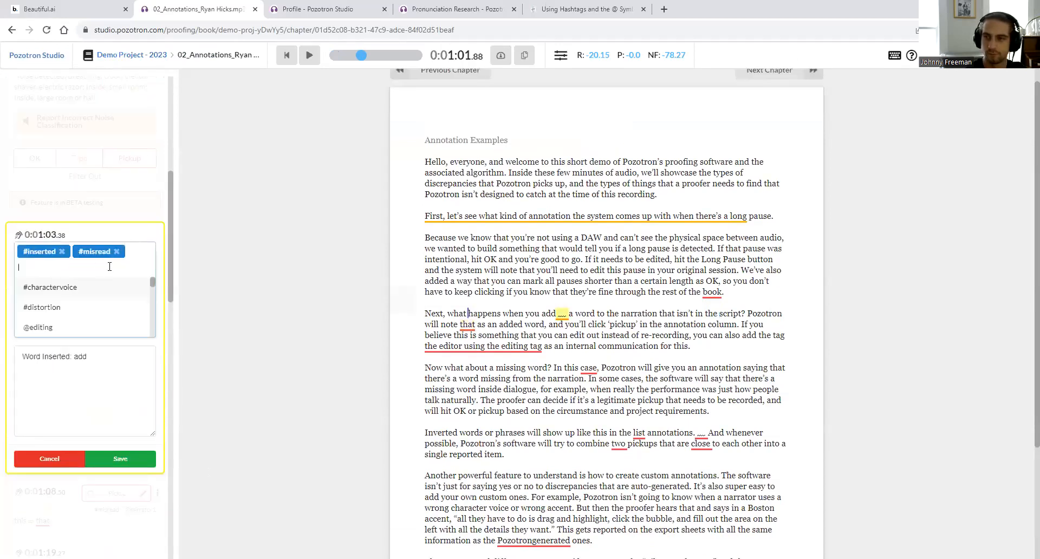
type("2")
key("Return")
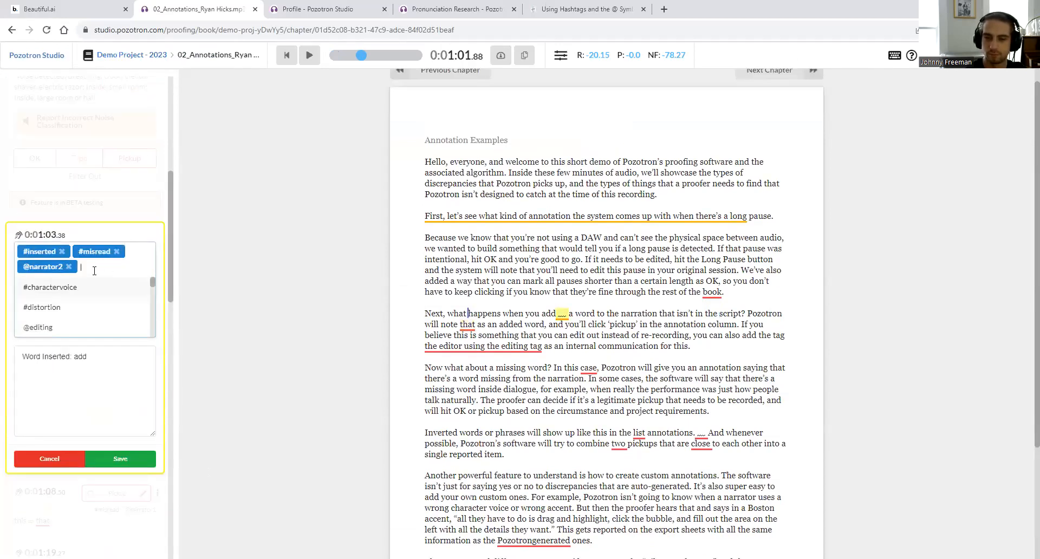
left_click(136, 465)
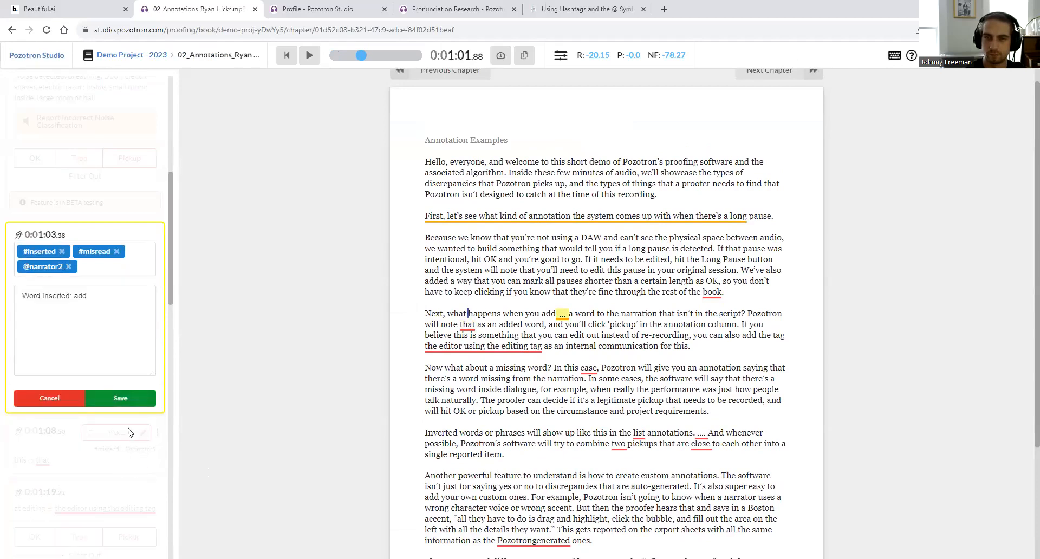
left_click(134, 399)
left_click(130, 57)
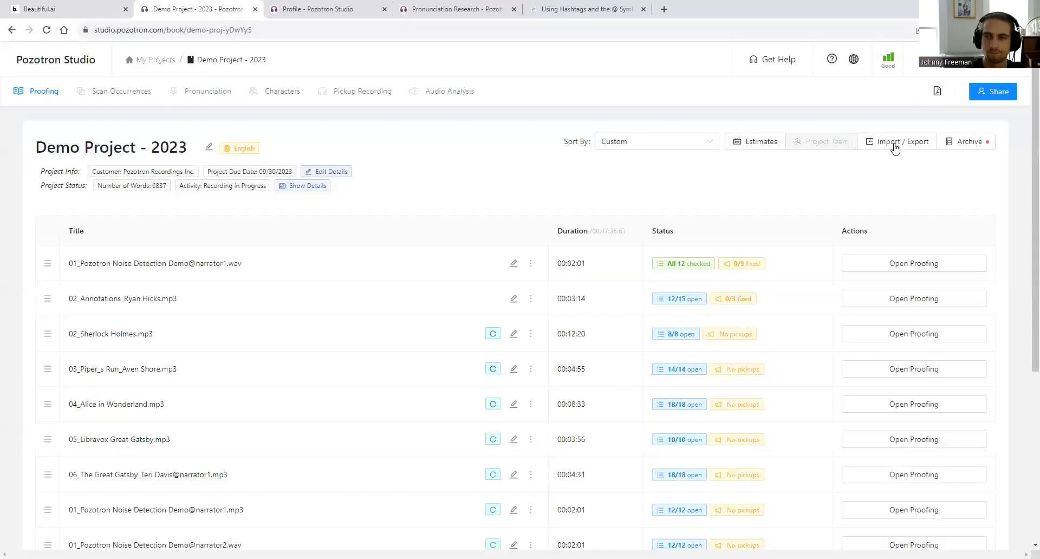
- Start a Pickup Report export set to include only chosen pickup types
left_click(894, 145)
left_click(893, 236)
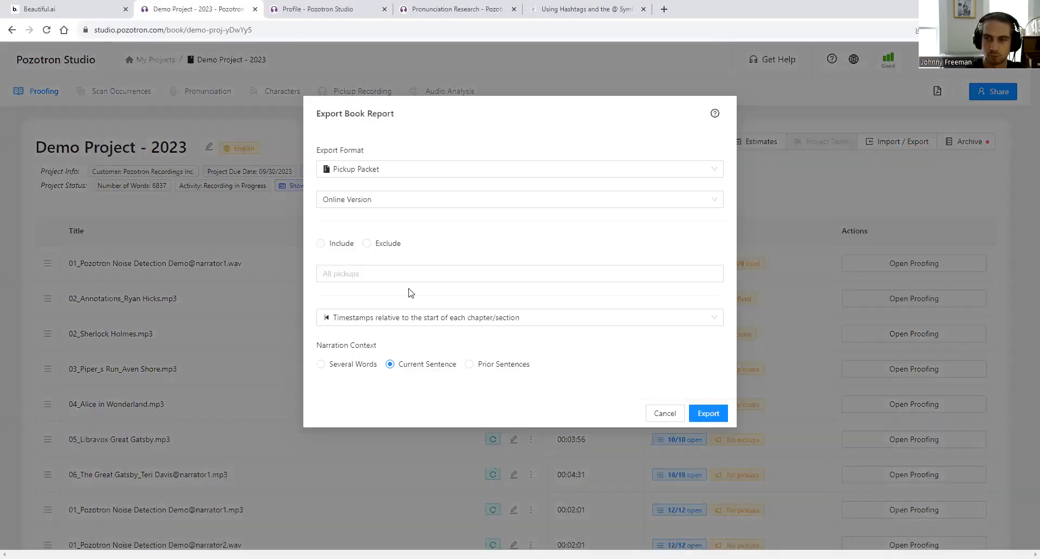
left_click(323, 244)
left_click(339, 273)
scroll(381, 346, "down", 3)
scroll(367, 335, "up", 1)
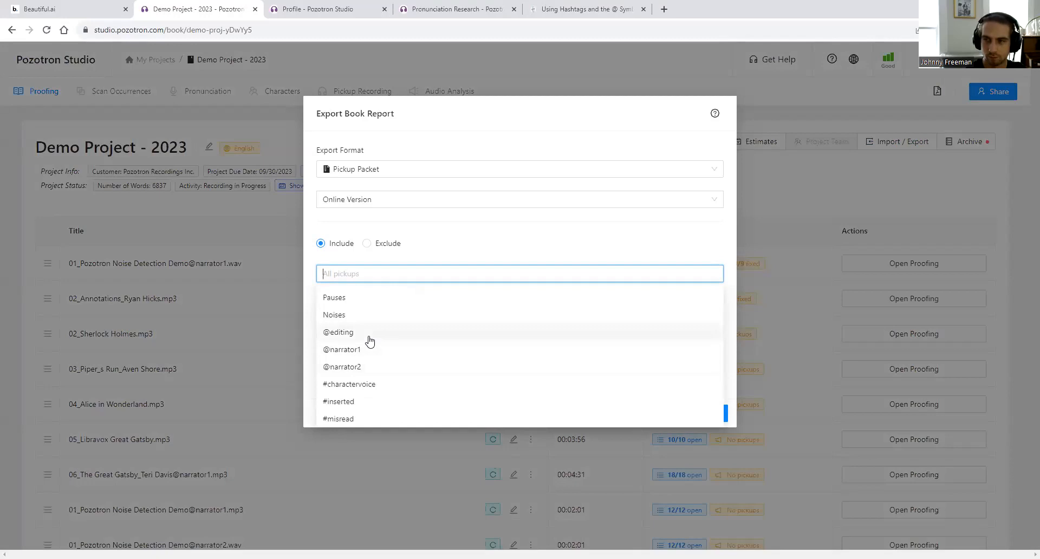
scroll(377, 389, "down", 1)
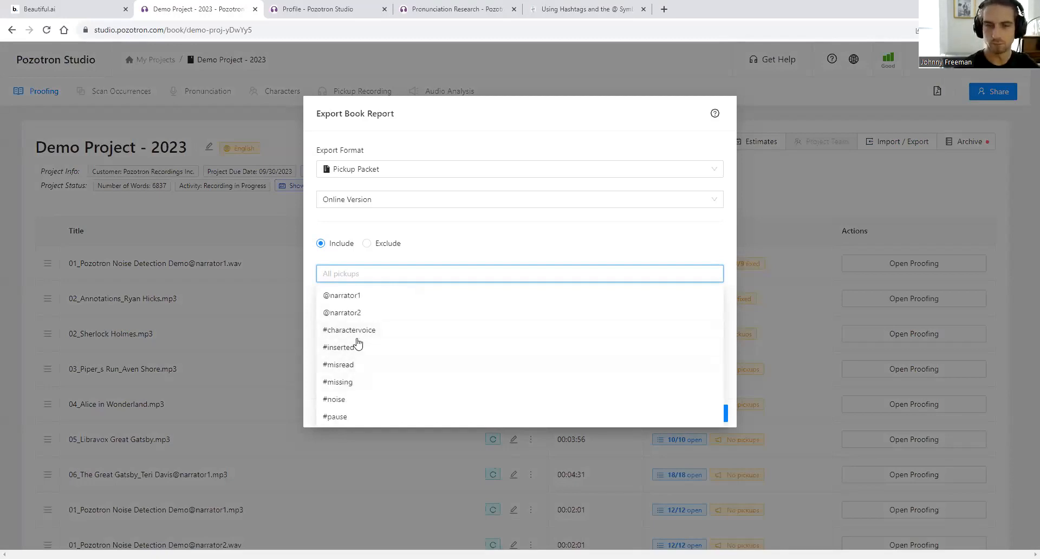
- Include #missing, #misread, #inserted and #charactervoice pickups, then show the Pickup Recording Tool slide
left_click(351, 383)
left_click(351, 363)
left_click(342, 348)
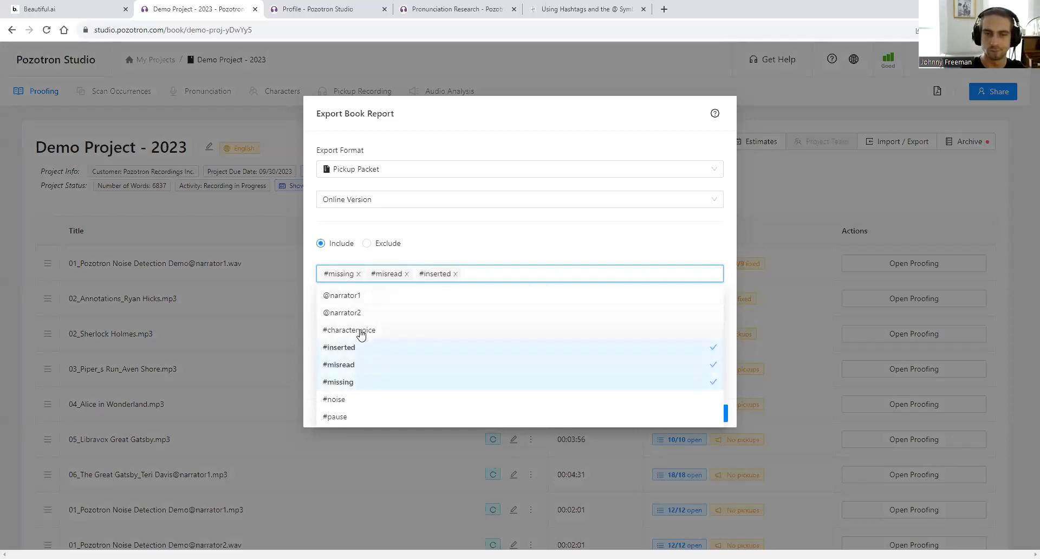
left_click(355, 329)
left_click(484, 224)
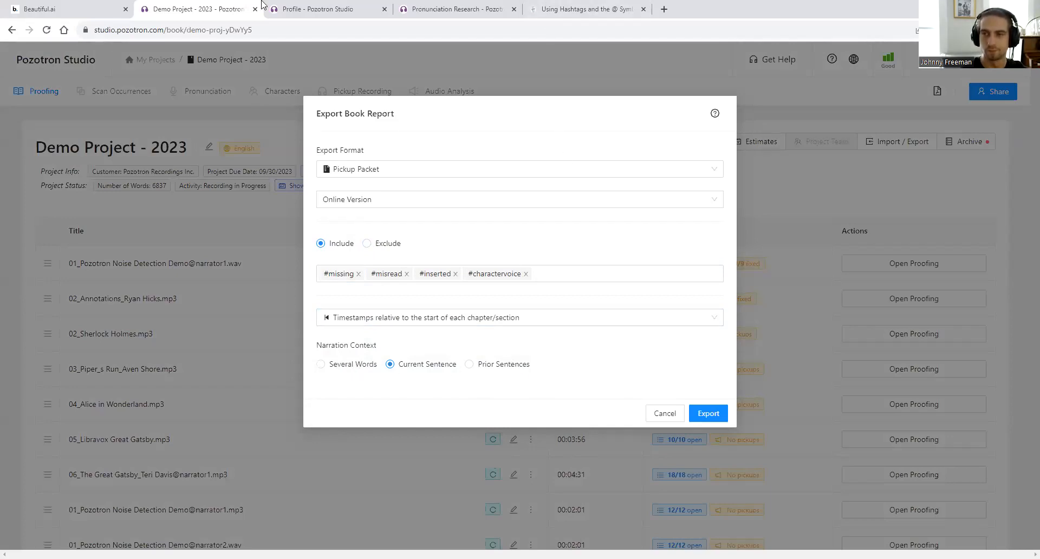
left_click(57, 9)
key("Right")
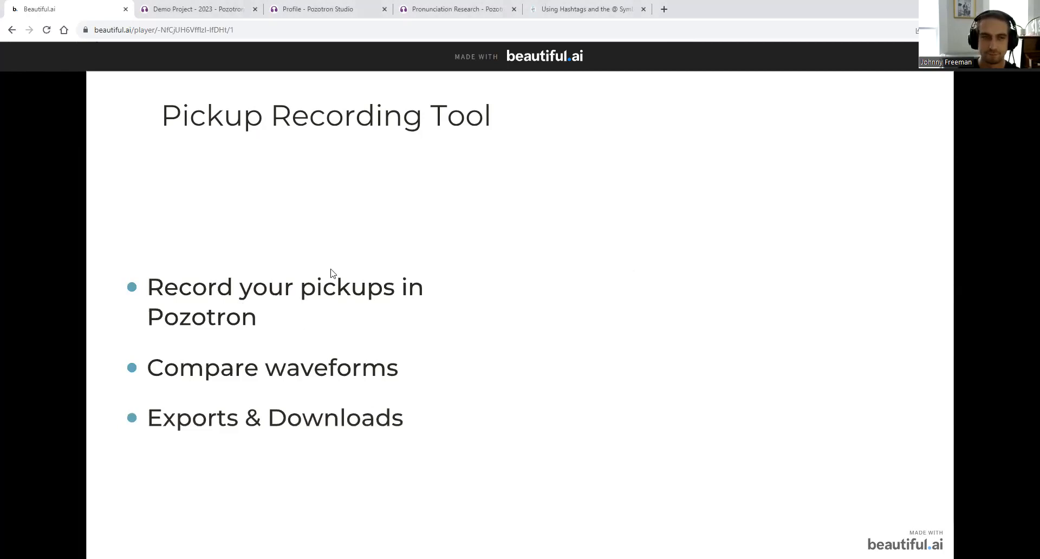
- Preview the Audio Analysis slide, return to Pozotron, and cancel the Export Book Report dialog
left_click(604, 232)
key("Left")
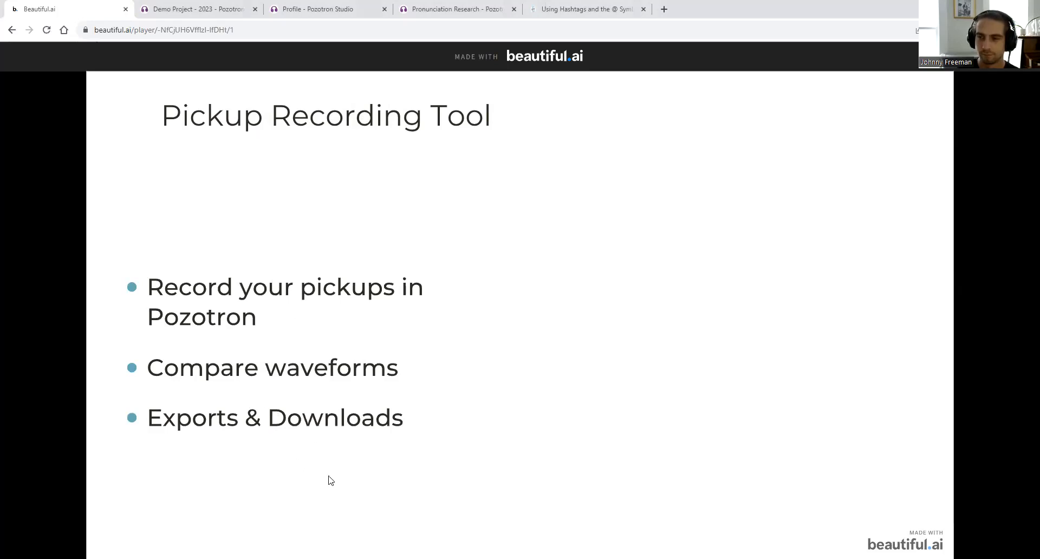
left_click(214, 10)
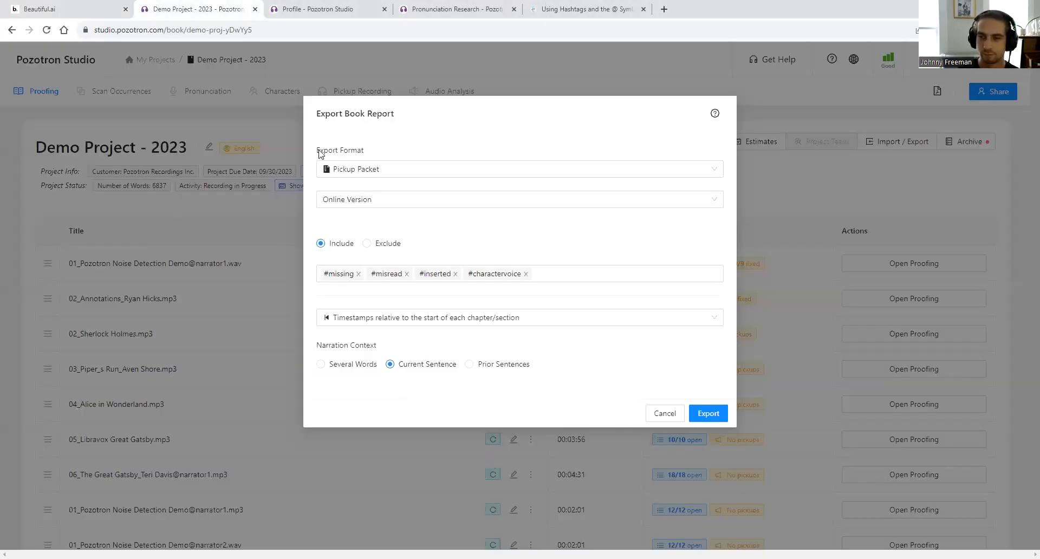
left_click(268, 250)
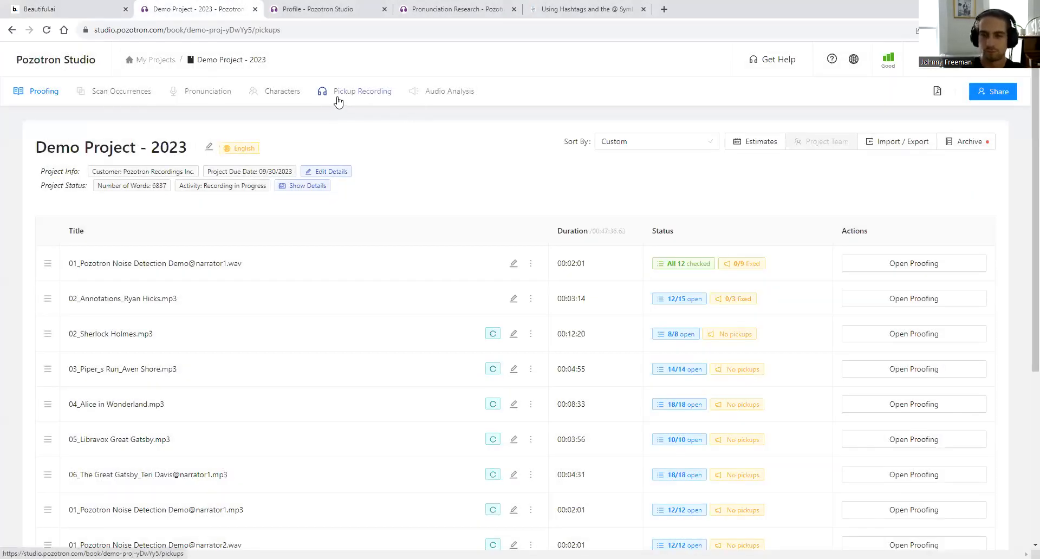
- Open Pickup Recording, zoom the page out, and play part of the original narration
left_click(338, 92)
scroll(434, 403, "down", 2)
scroll(724, 381, "up", 2)
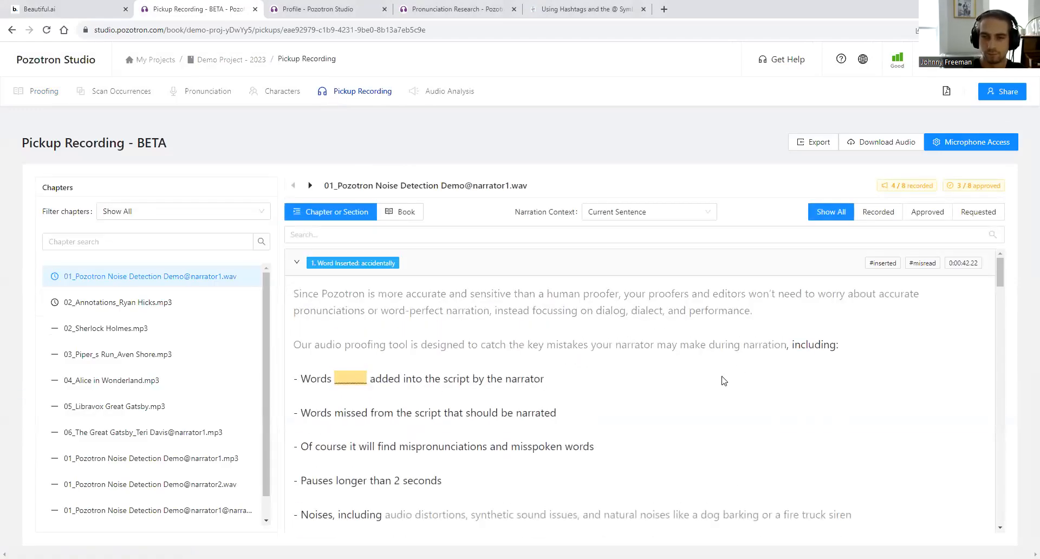
key("ctrl+minus")
key("ctrl+minus")
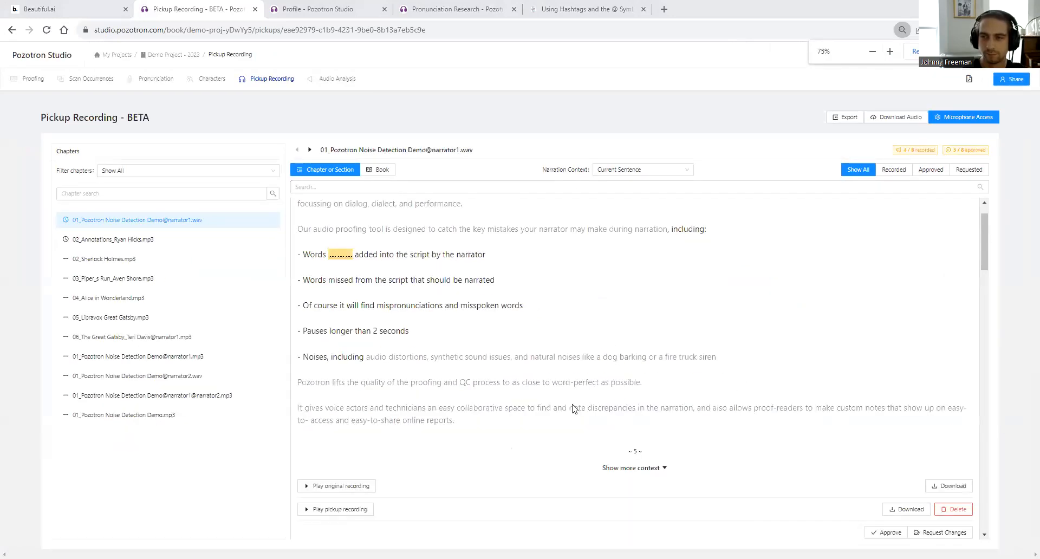
left_click(314, 486)
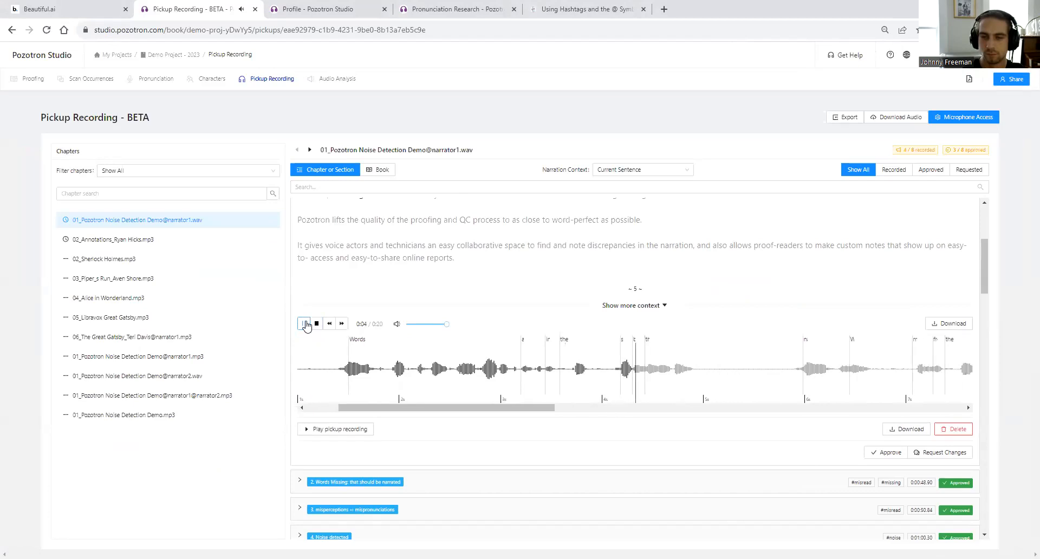
left_click(303, 323)
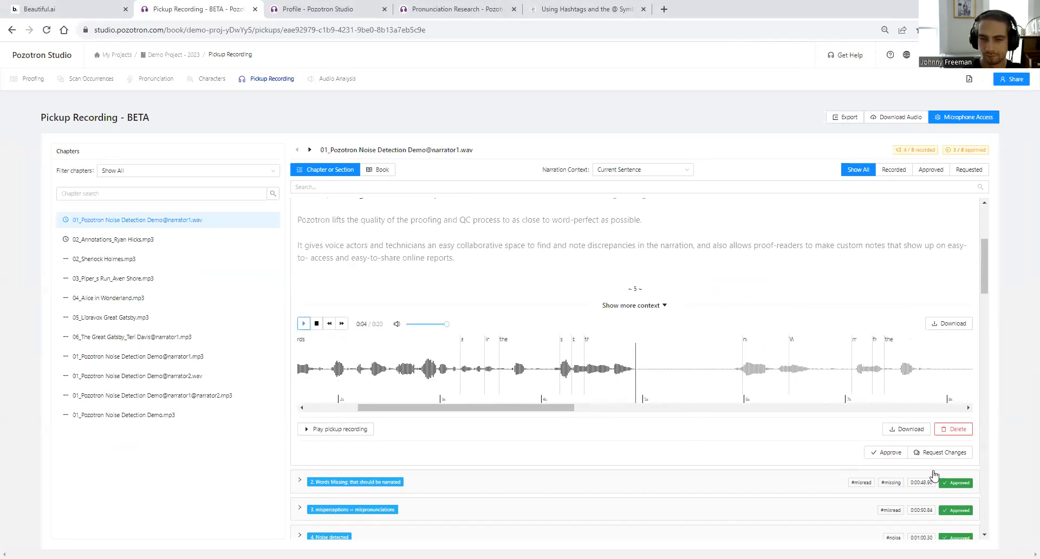
- Delete the existing pickup recording for the inserted-word issue and zoom out further
left_click(956, 429)
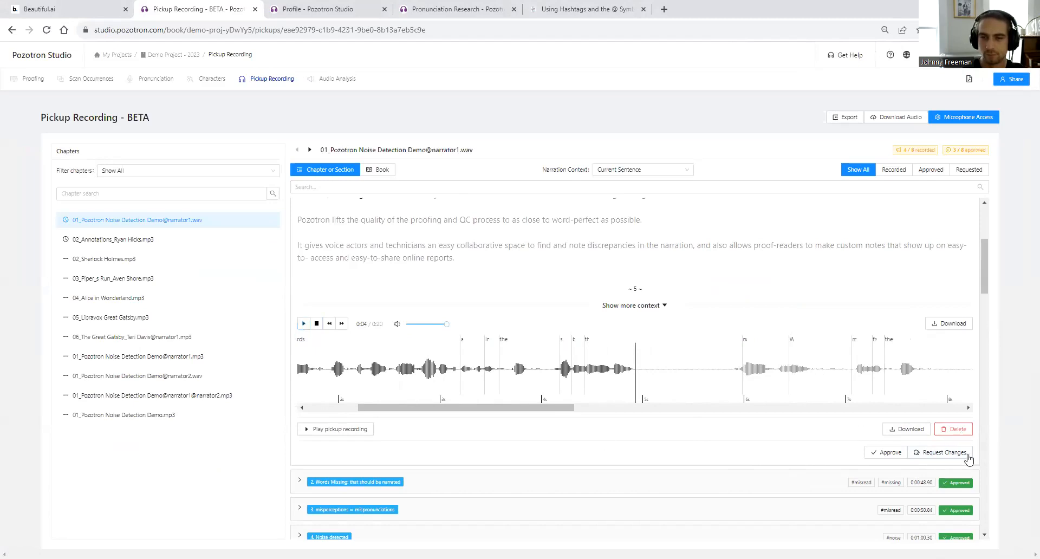
scroll(599, 295, "up", 3)
scroll(599, 302, "down", 2)
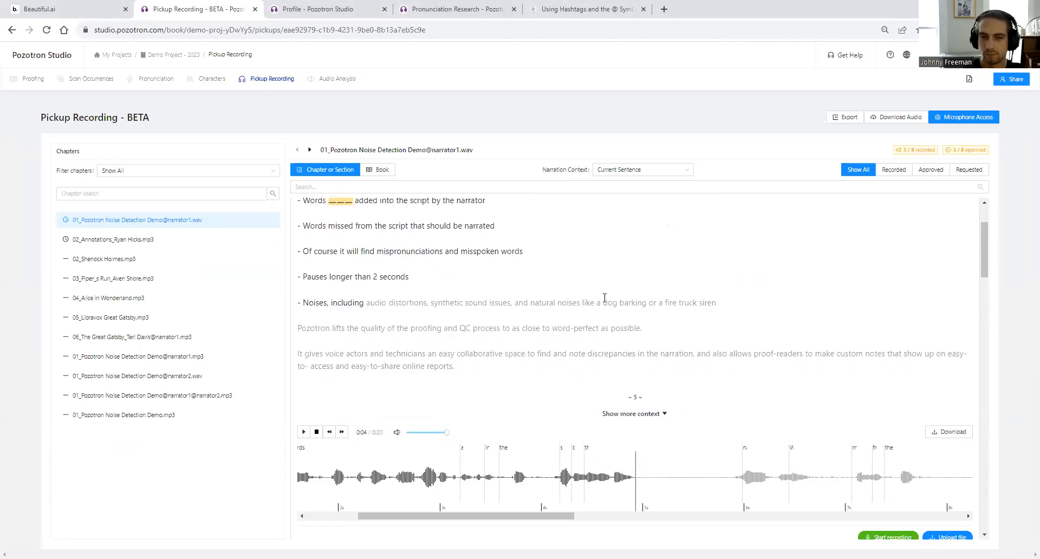
key("ctrl+minus")
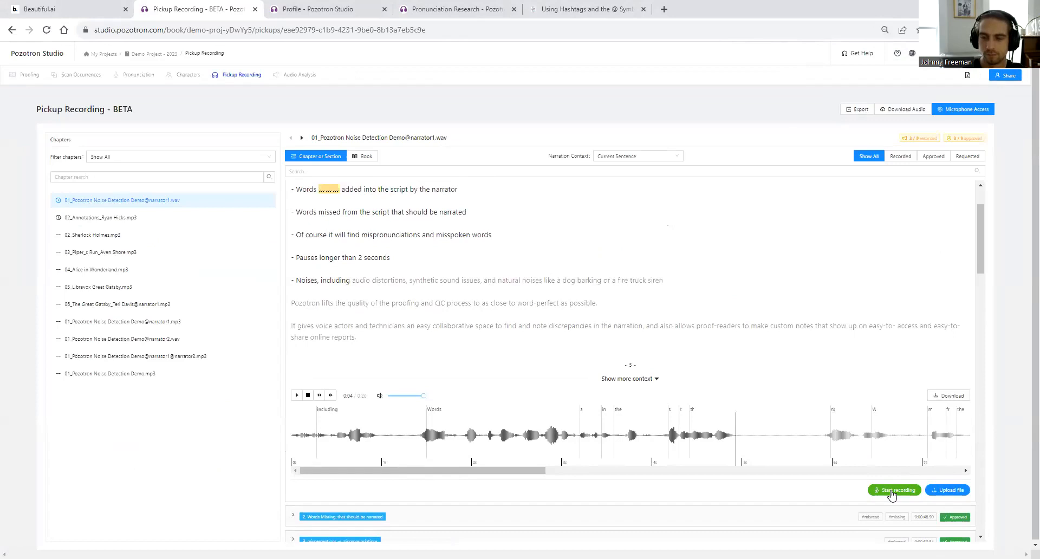
- Record a new 4-second pickup, play it back, and stop and rewind the original narration
left_click(892, 494)
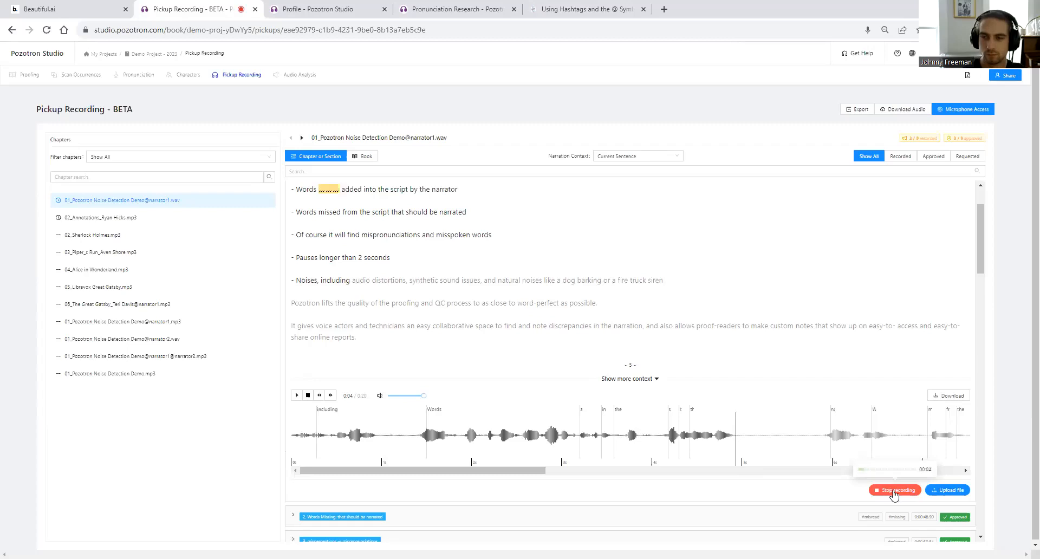
left_click(893, 490)
scroll(567, 463, "down", 4)
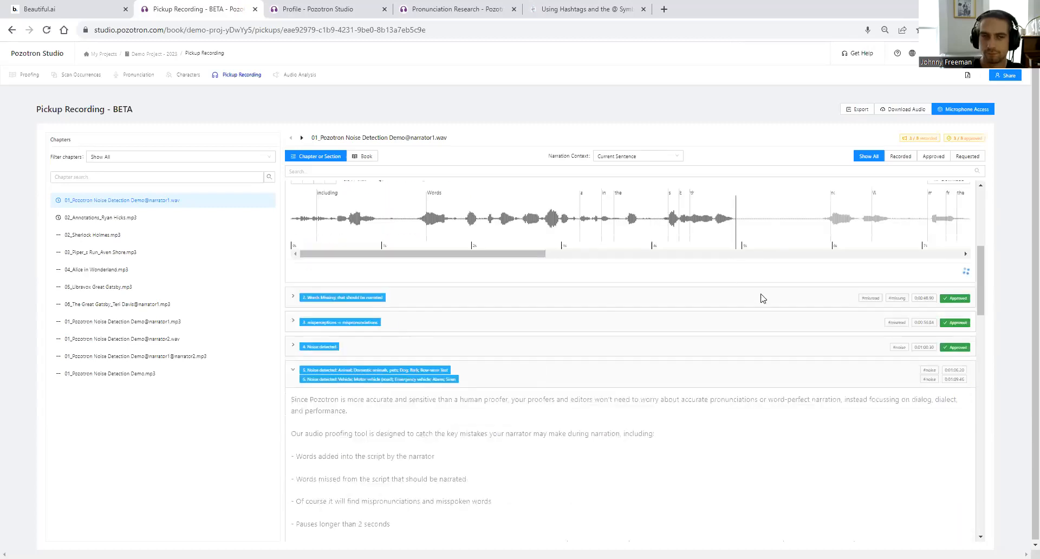
scroll(762, 297, "up", 2)
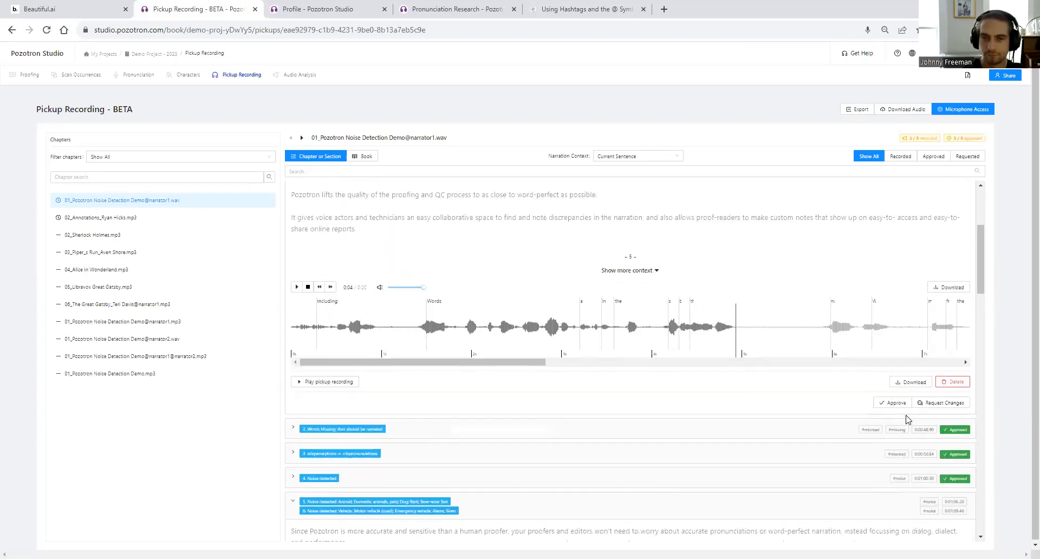
left_click(318, 384)
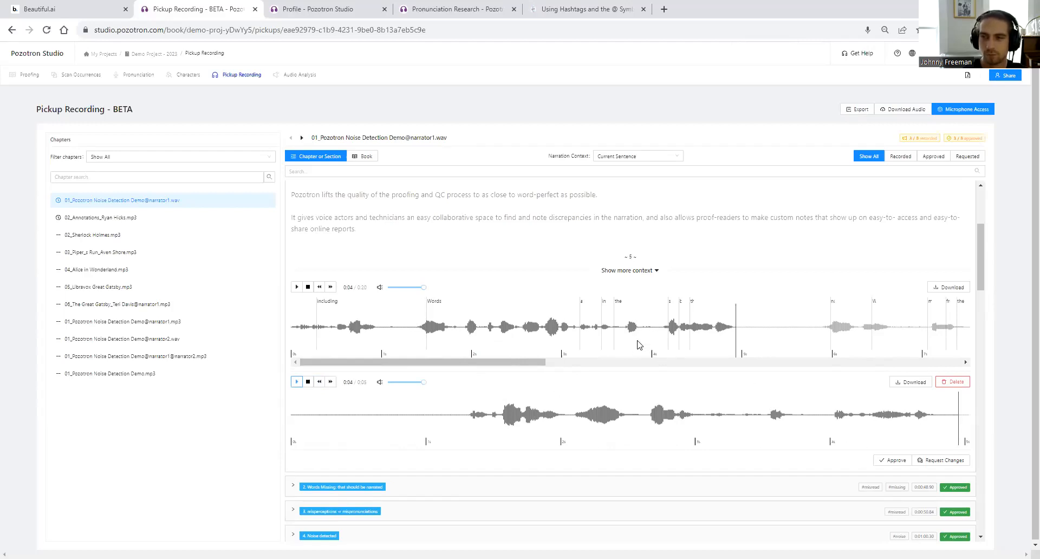
scroll(825, 341, "up", 2)
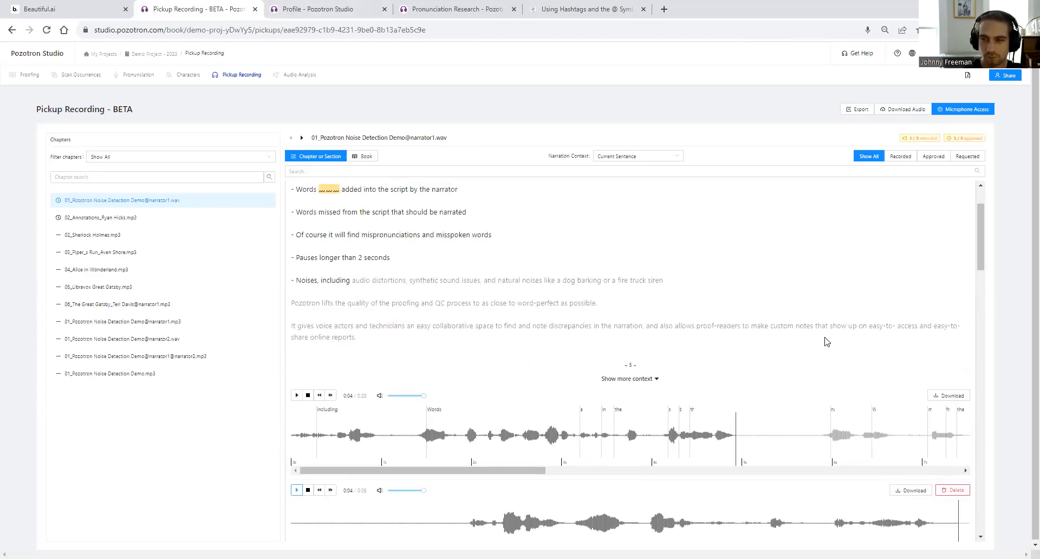
left_click(307, 395)
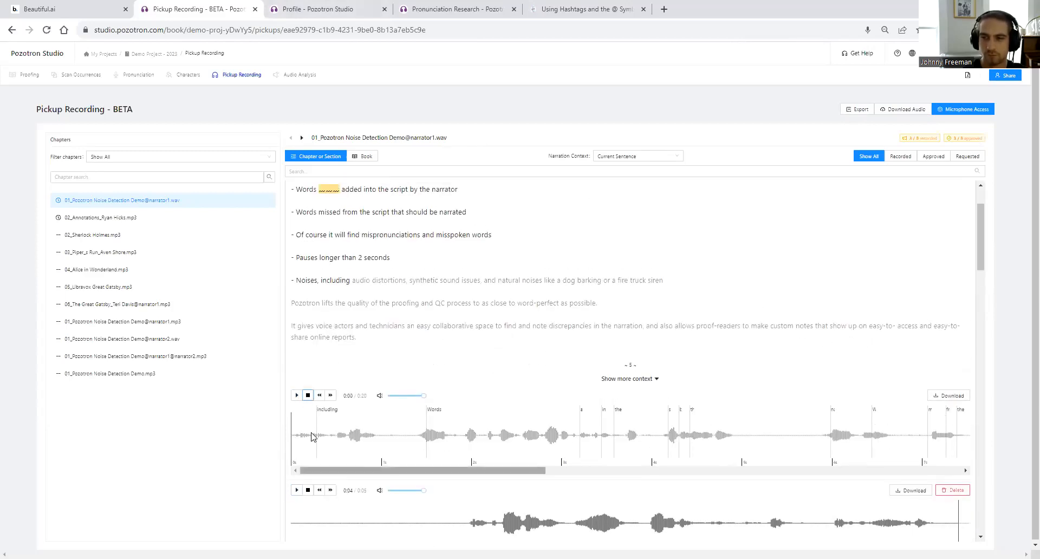
scroll(813, 436, "down", 2)
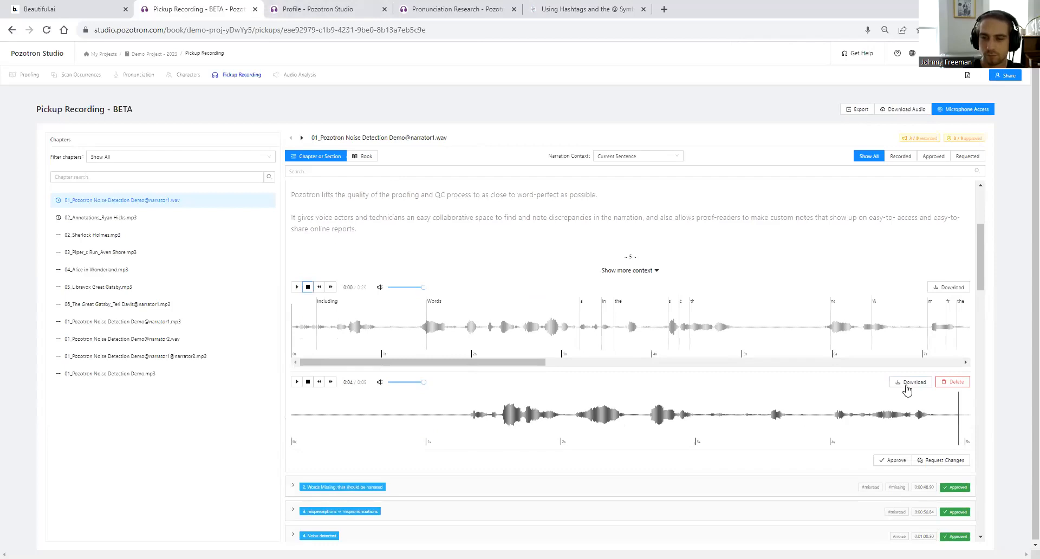
- Request changes on the new pickup and save the comment 'You are a CEO not a narrator, don't do this.'
left_click(956, 461)
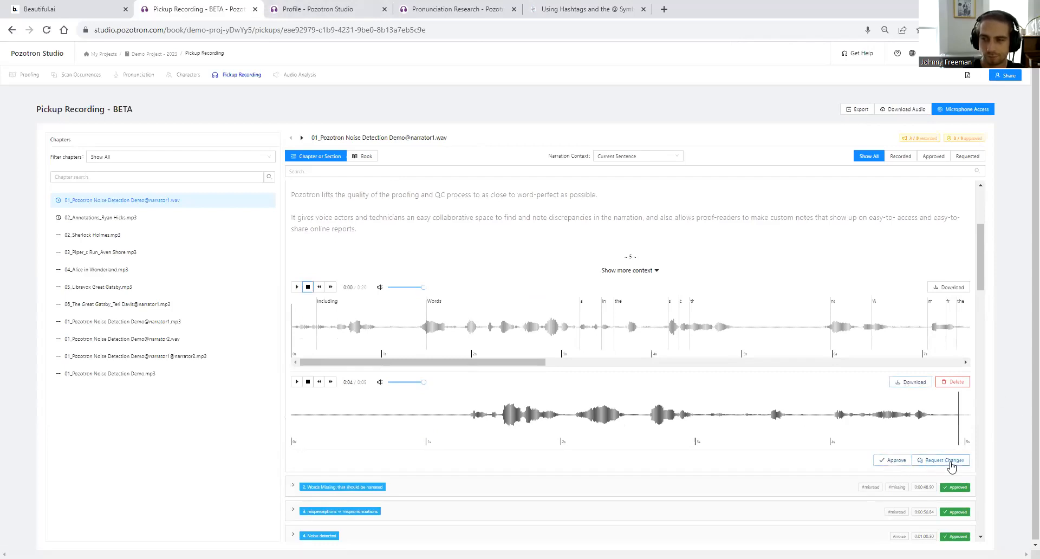
left_click(695, 494)
type("Yo")
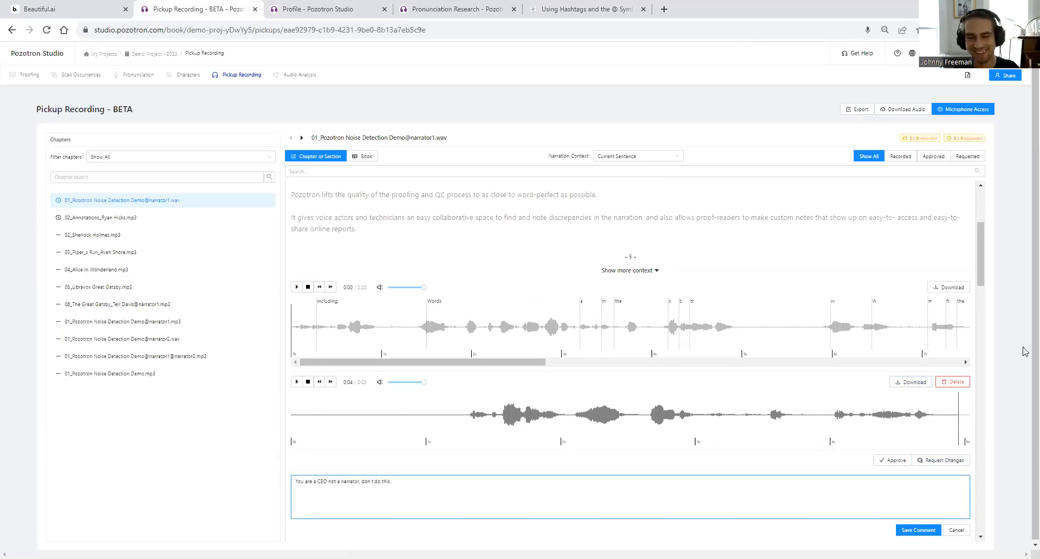
left_click(897, 530)
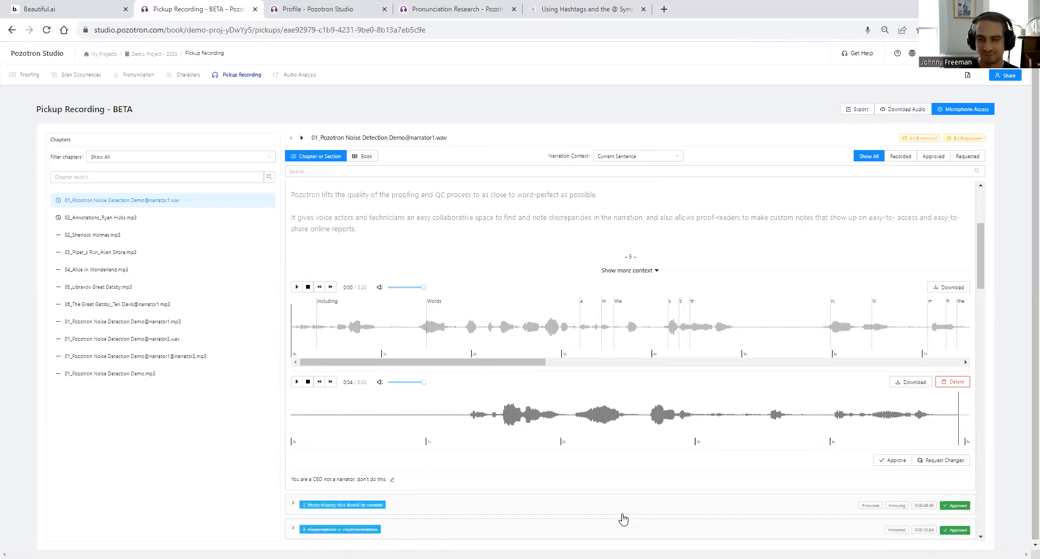
left_click(29, 5)
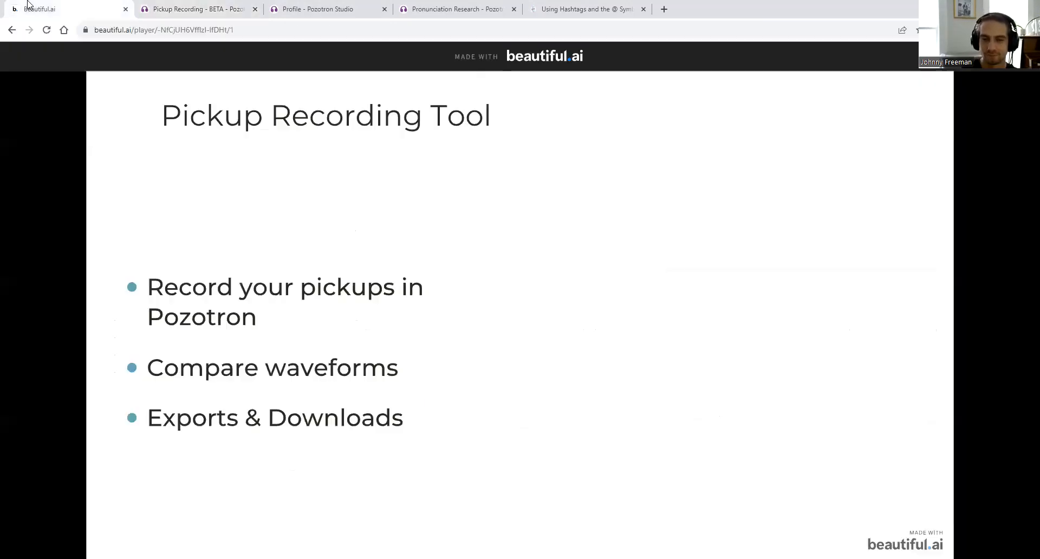
left_click(182, 4)
scroll(956, 470, "up", 1)
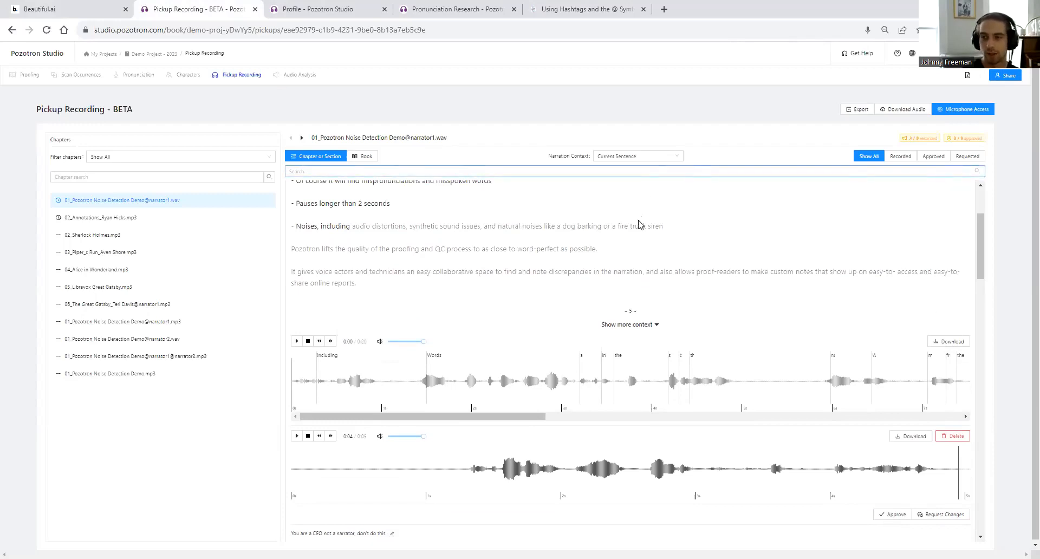
- Approve the new pickup take, then open the 02_Sherlock Holmes.mp3 chapter, which has no pickups
scroll(851, 374, "down", 3)
left_click(880, 355)
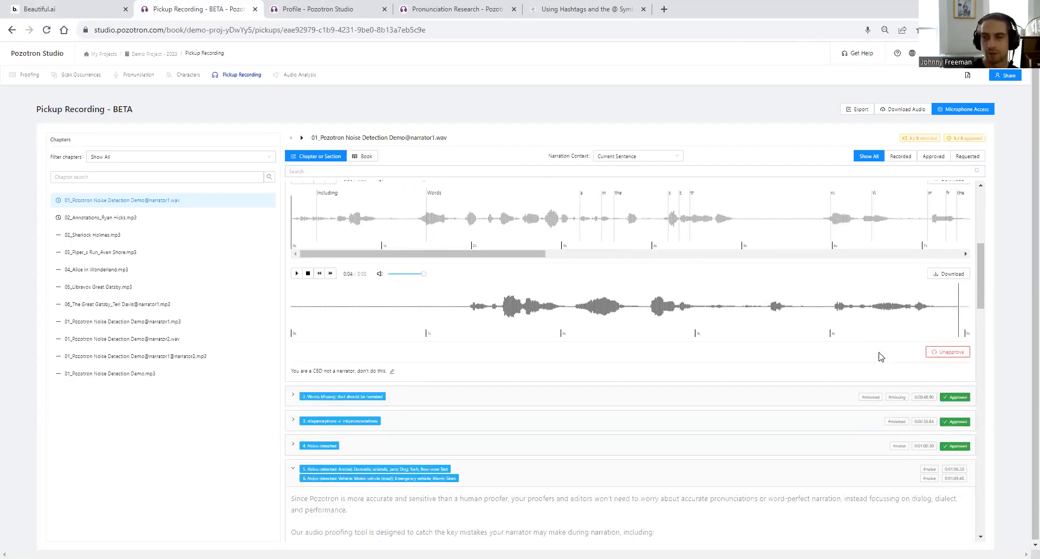
scroll(880, 362, "up", 3)
scroll(888, 363, "down", 5)
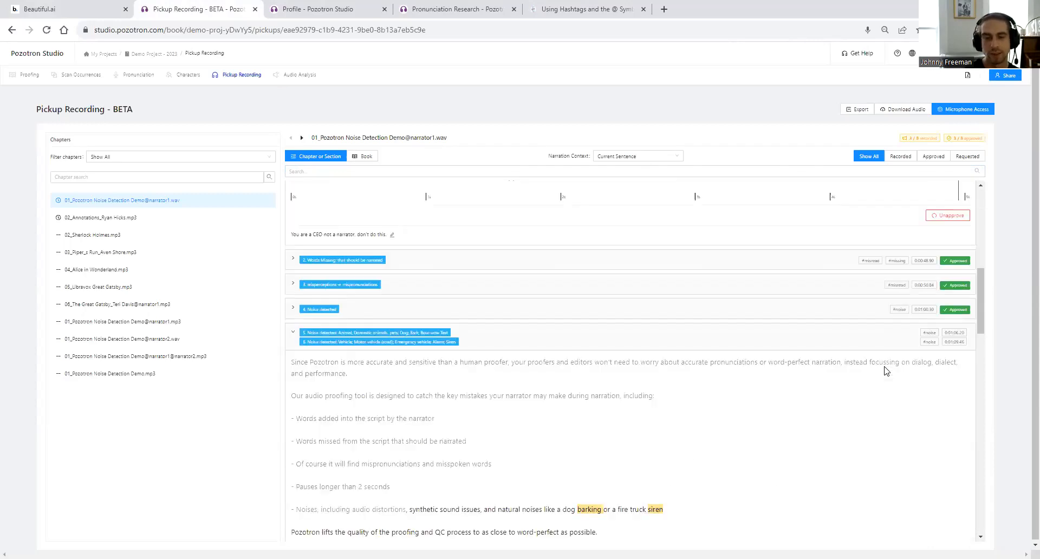
scroll(616, 373, "down", 5)
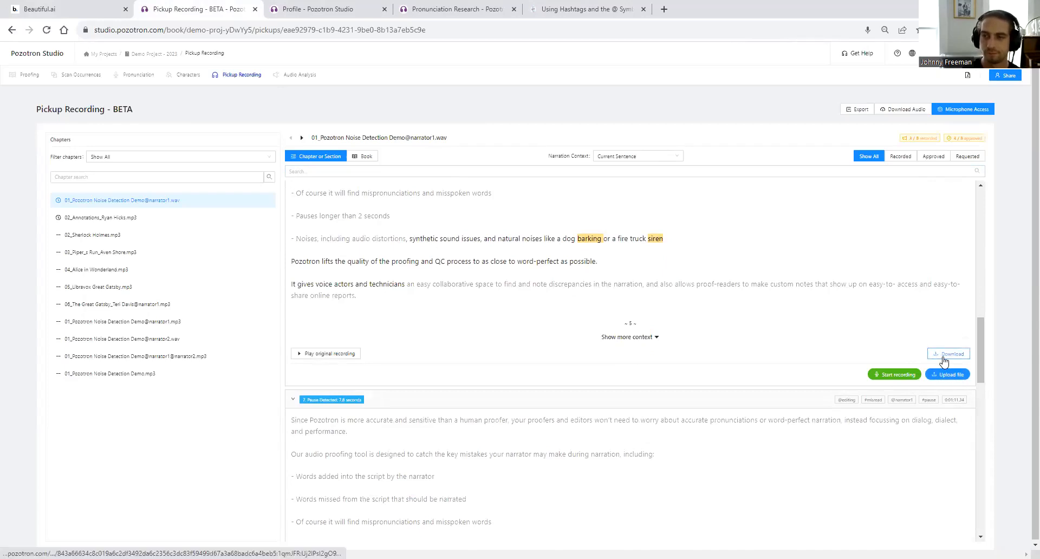
left_click(84, 218)
- Return to the noise detection demo chapter, view Download Audio options, then reveal the next Audio Analysis bullet
left_click(88, 238)
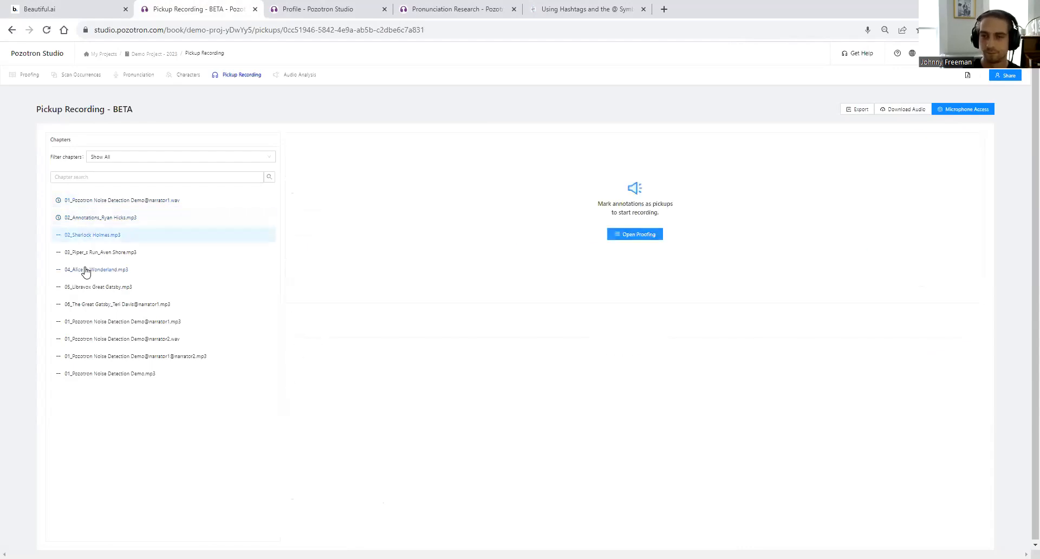
left_click(68, 201)
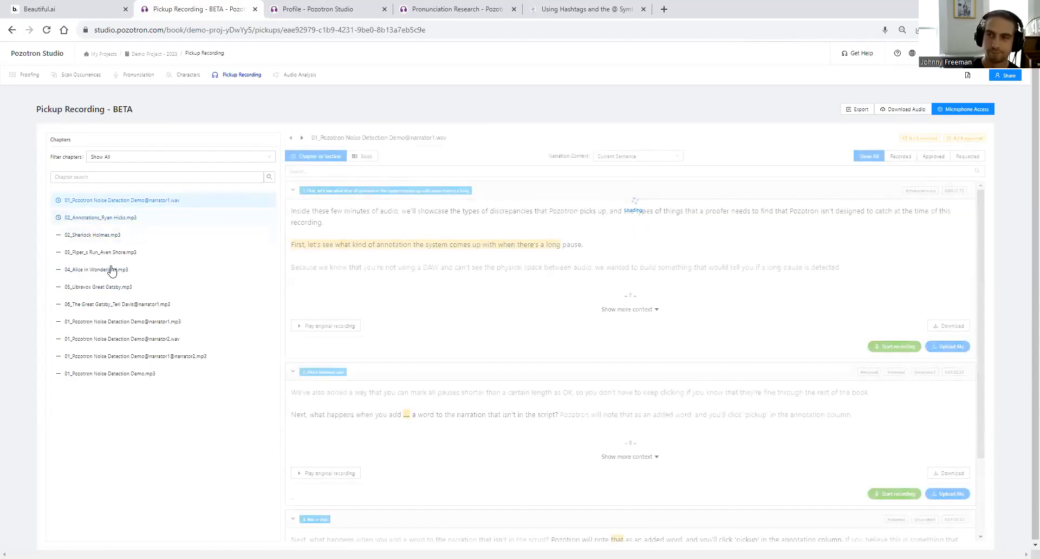
left_click(885, 114)
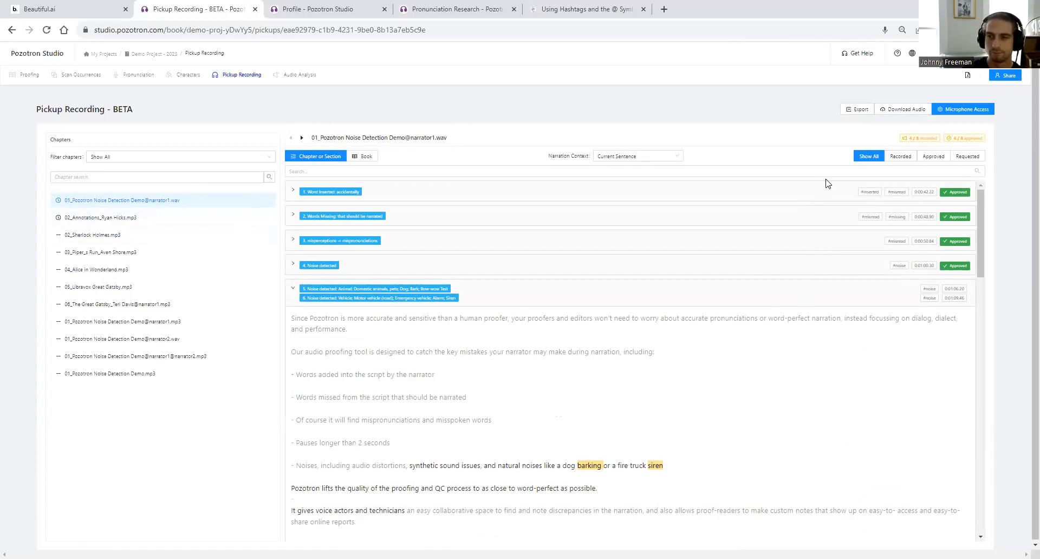
left_click(103, 8)
left_click(380, 212)
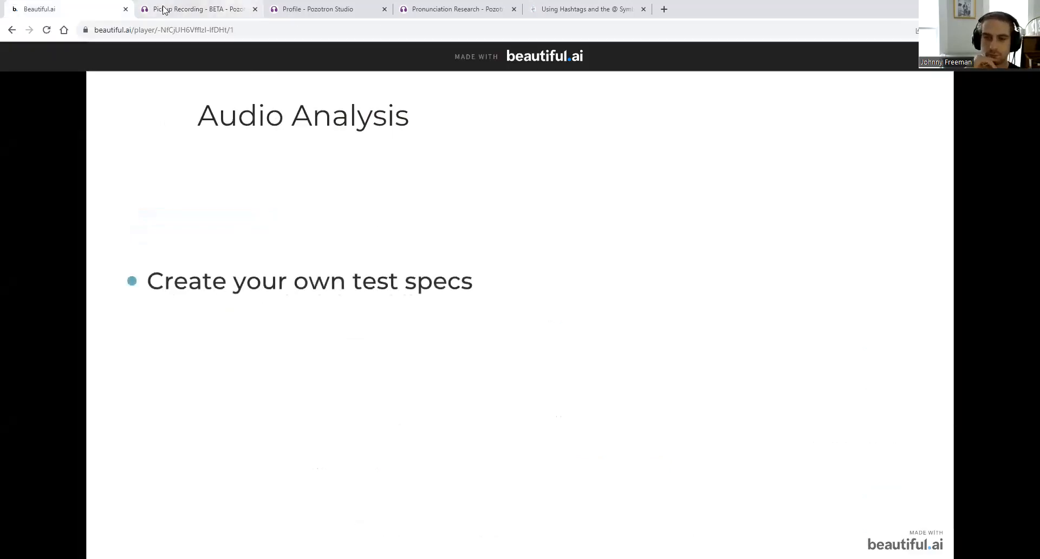
- Switch back to Pozotron and open the project's Audio Analysis page
left_click(186, 11)
left_click(297, 75)
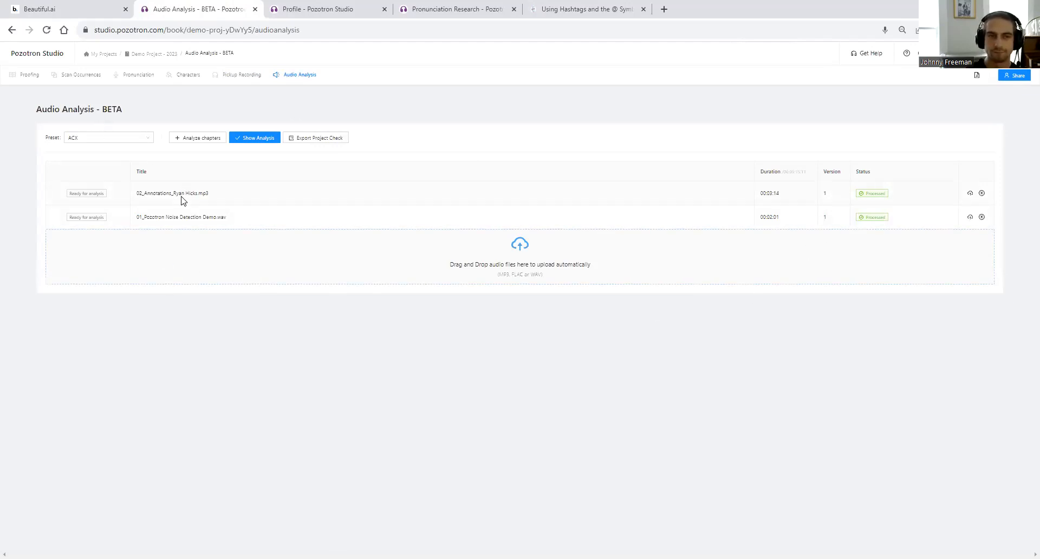
- Run the analysis with the Findaway Voices preset and expand 02_Annotations' per-check results
left_click(109, 140)
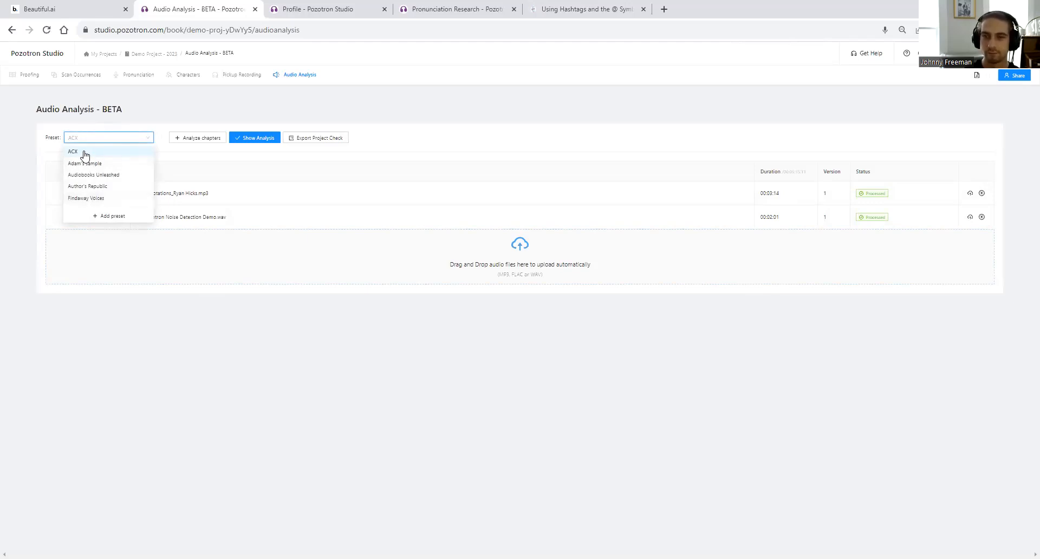
left_click(93, 198)
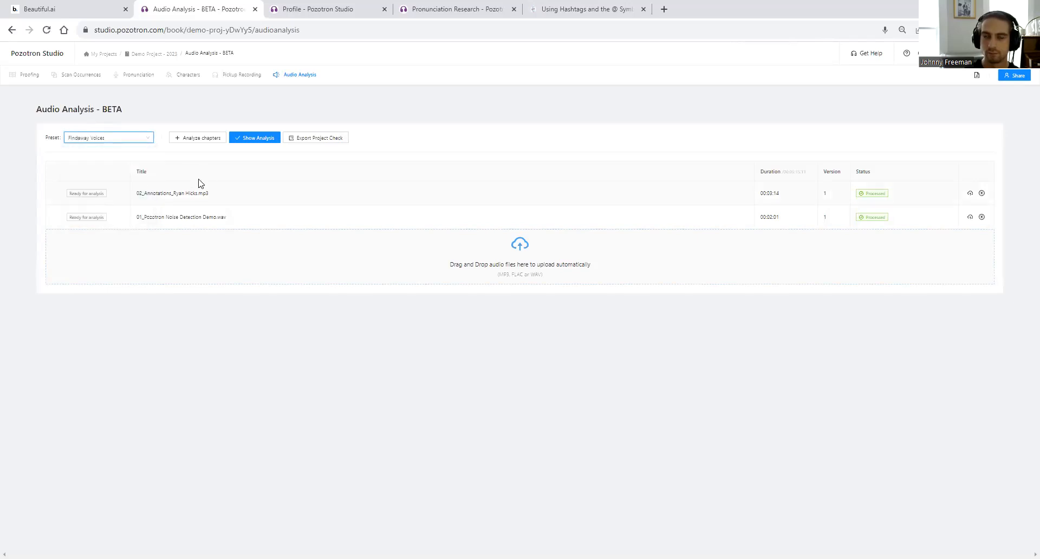
left_click(265, 128)
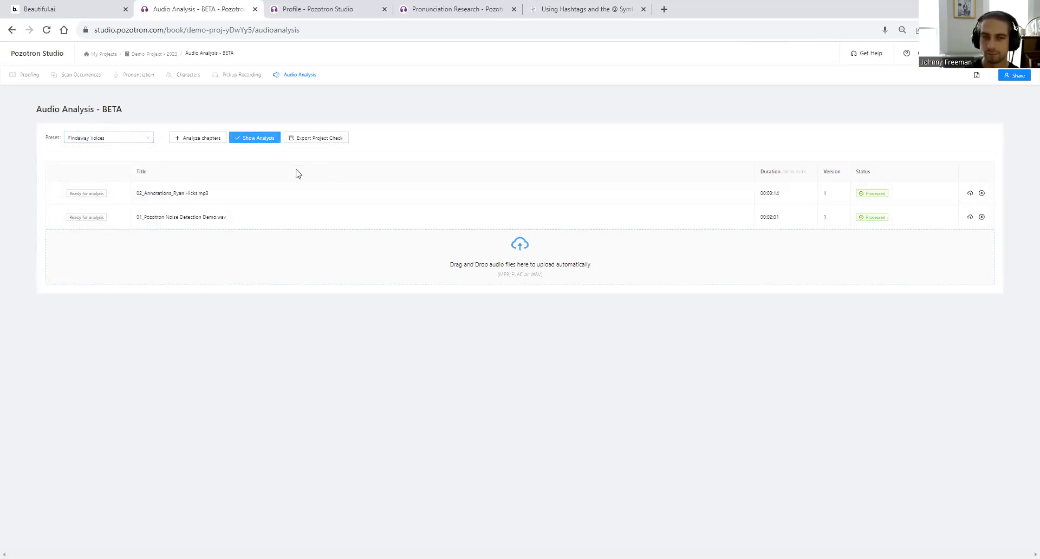
left_click(252, 139)
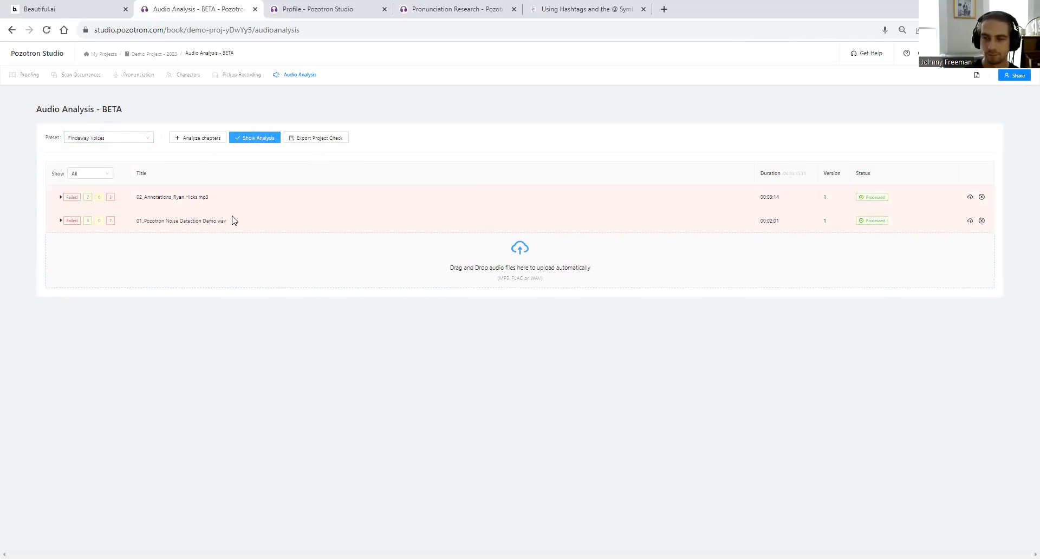
left_click(61, 197)
scroll(184, 223, "down", 1)
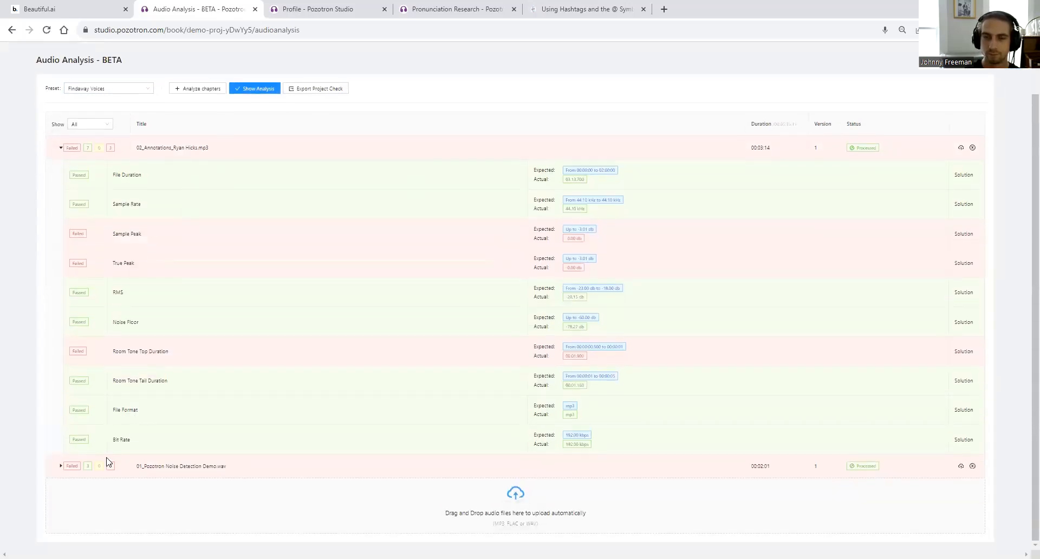
scroll(168, 383, "up", 1)
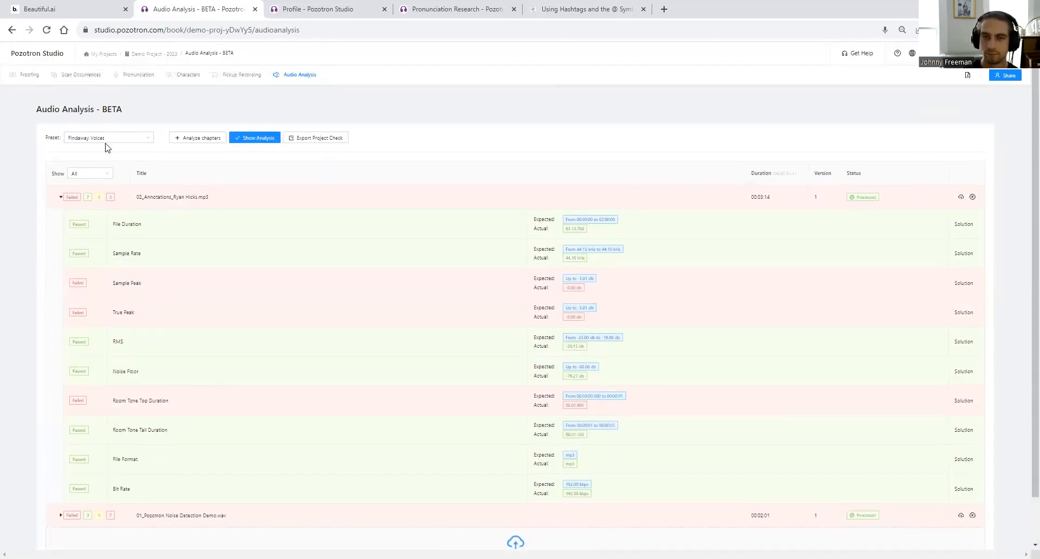
left_click(95, 139)
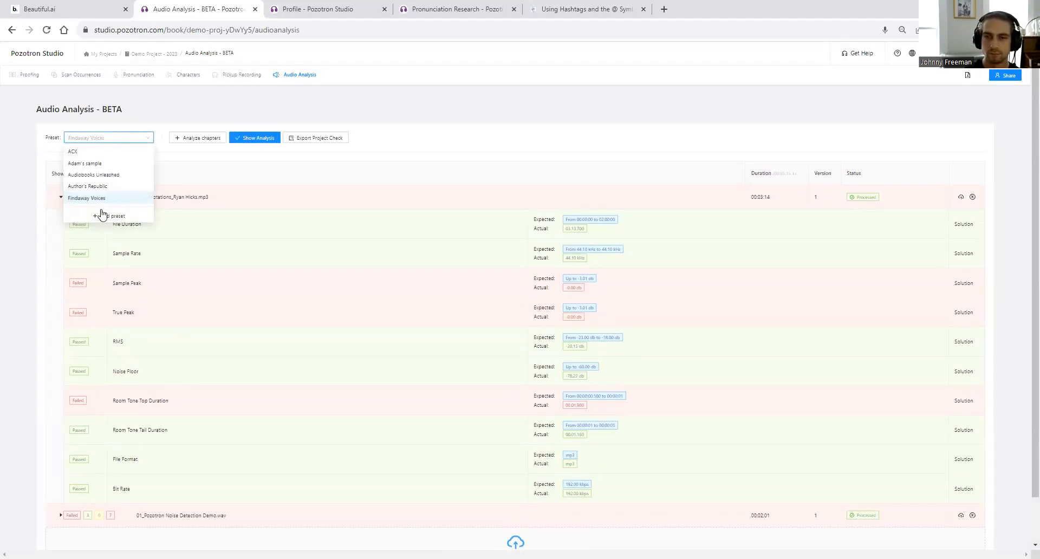
- Start a blank custom analysis preset and open the help article on filename templates
left_click(107, 217)
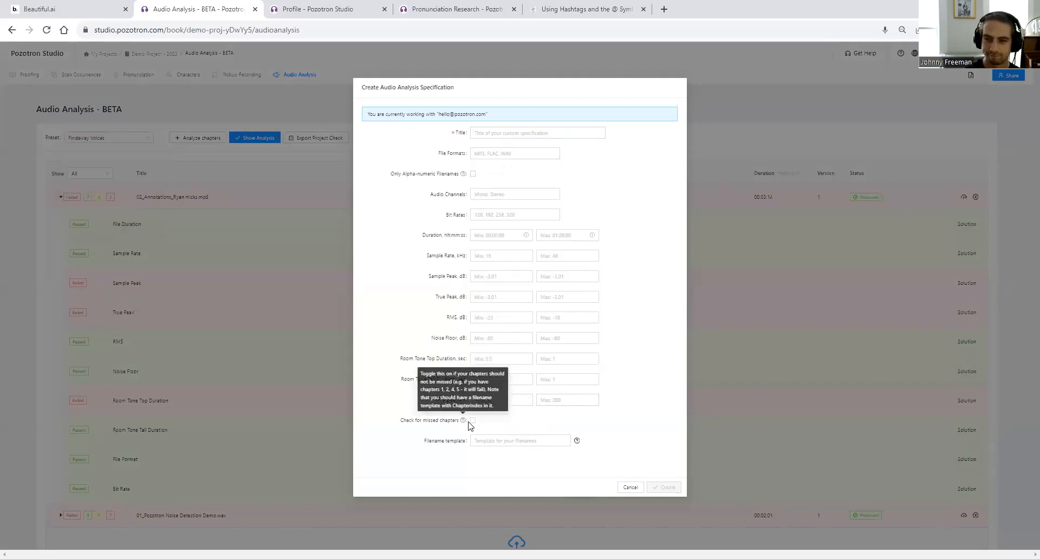
mouse_move(463, 421)
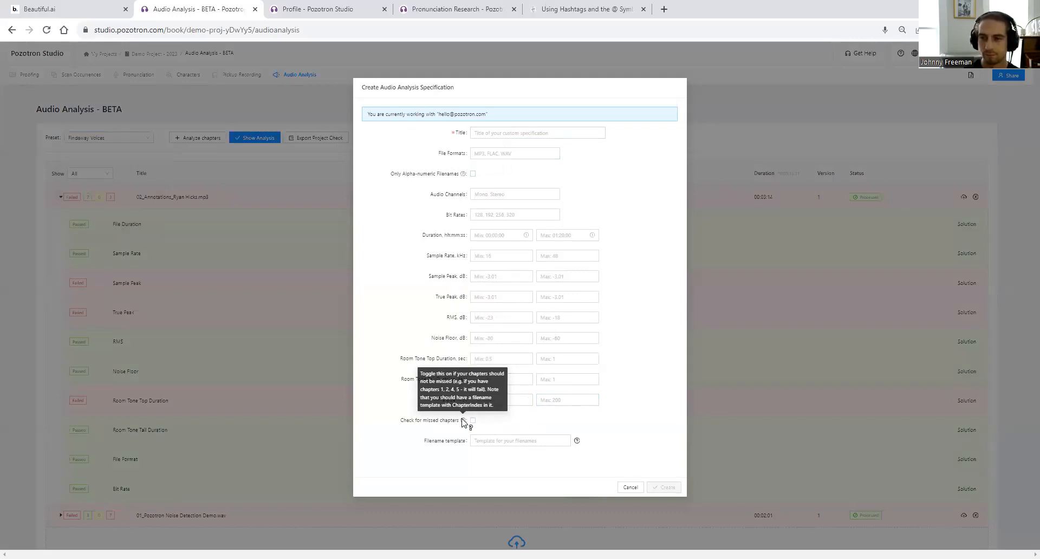
left_click(501, 442)
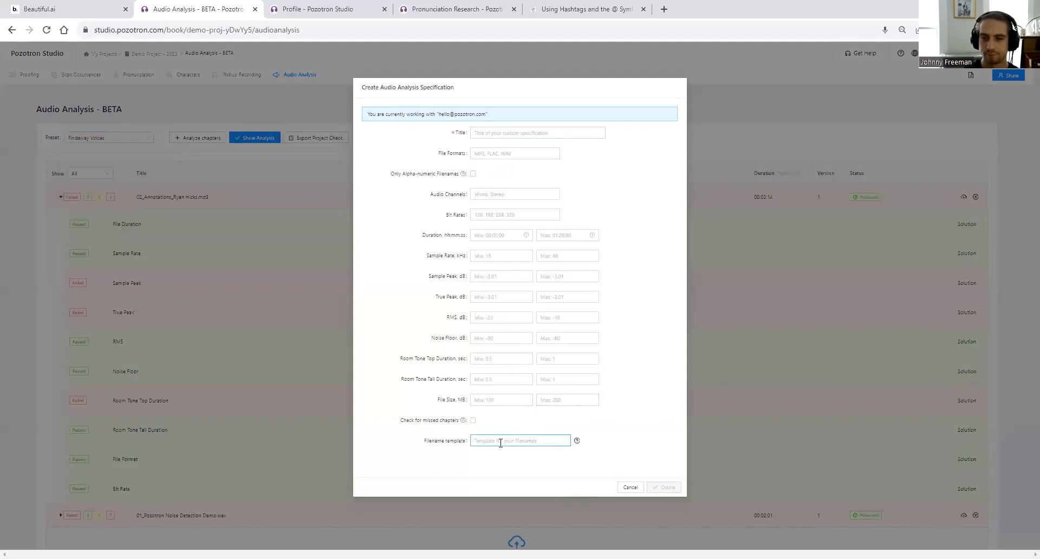
left_click(576, 442)
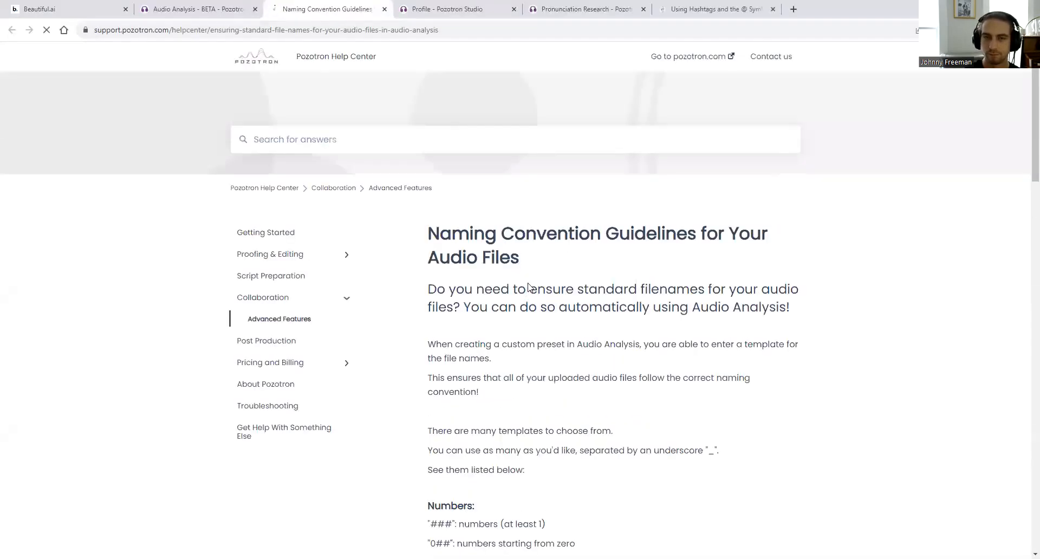
- Review the Numbers, Text and Dates filename patterns, then go back to the specification form
scroll(519, 335, "down", 4)
scroll(444, 374, "down", 4)
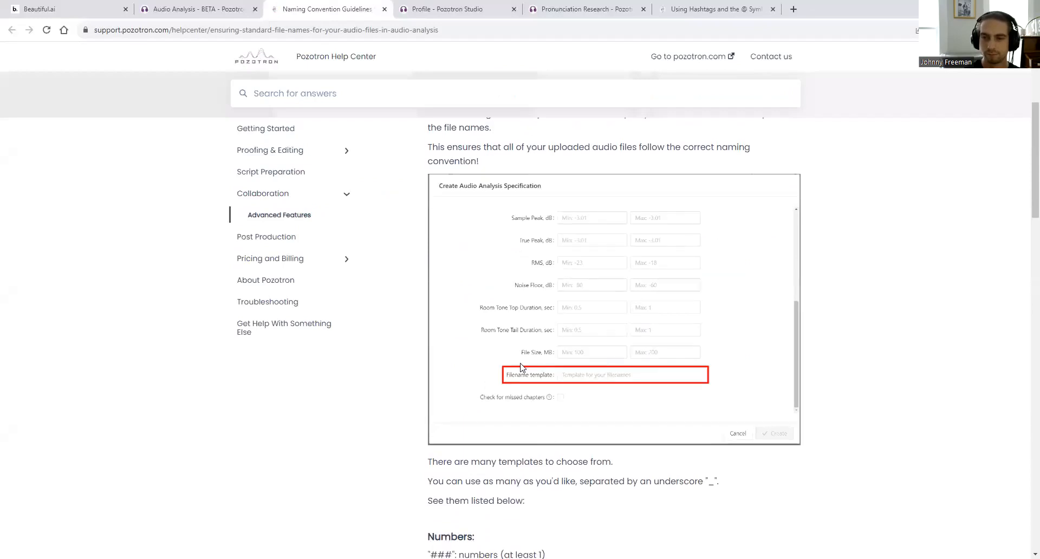
left_click_drag(431, 352, 453, 353)
scroll(453, 357, "down", 1)
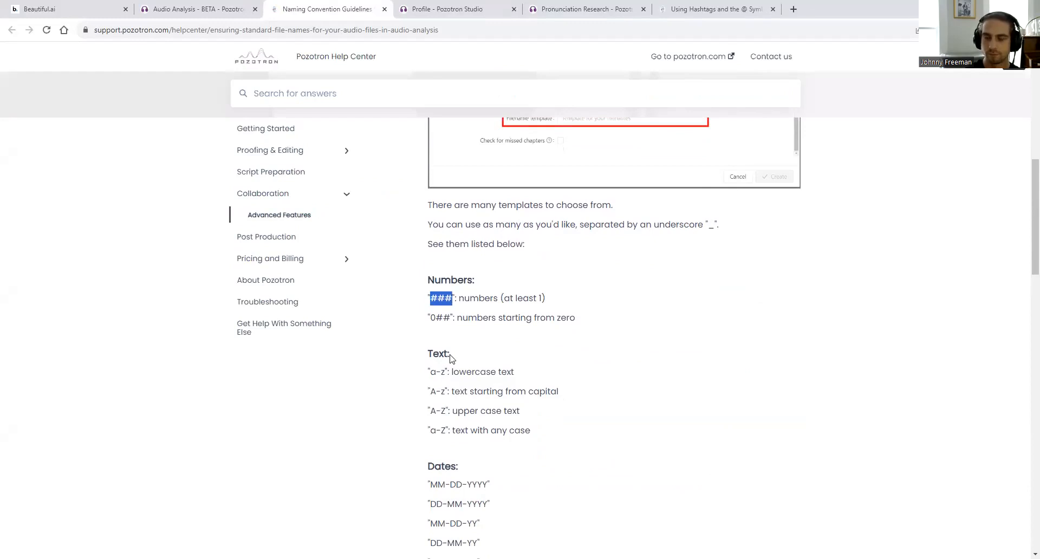
left_click(197, 8)
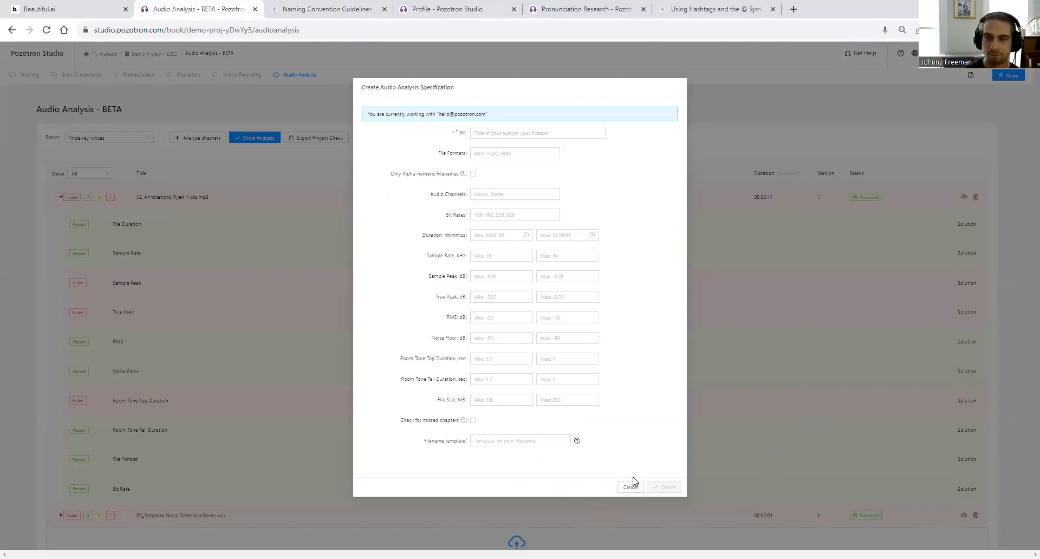
- Cancel the custom specification, view the preset list, and reveal the slide's ready-made specs bullet
left_click(640, 491)
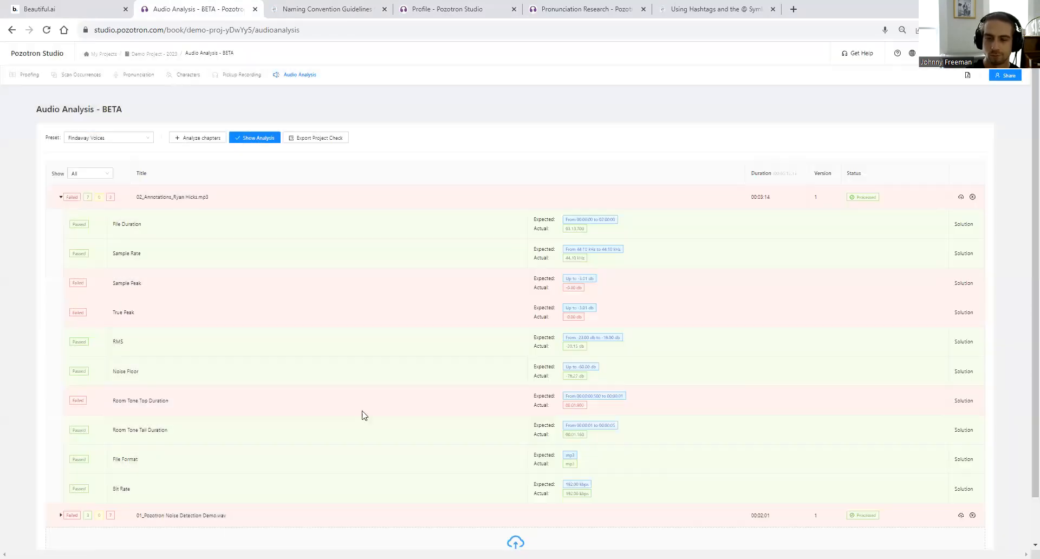
left_click(99, 138)
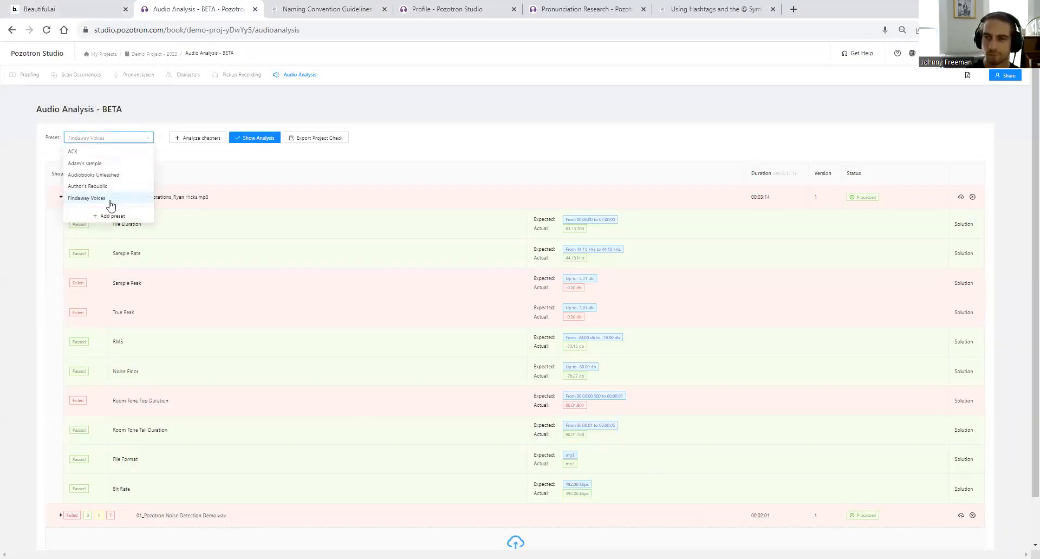
left_click(76, 9)
left_click(571, 272)
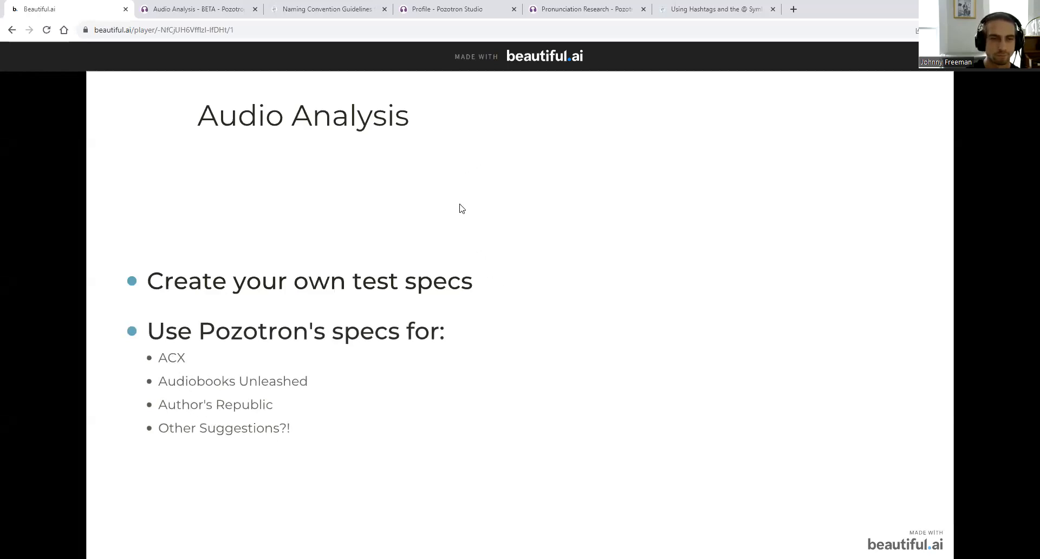
key("Right")
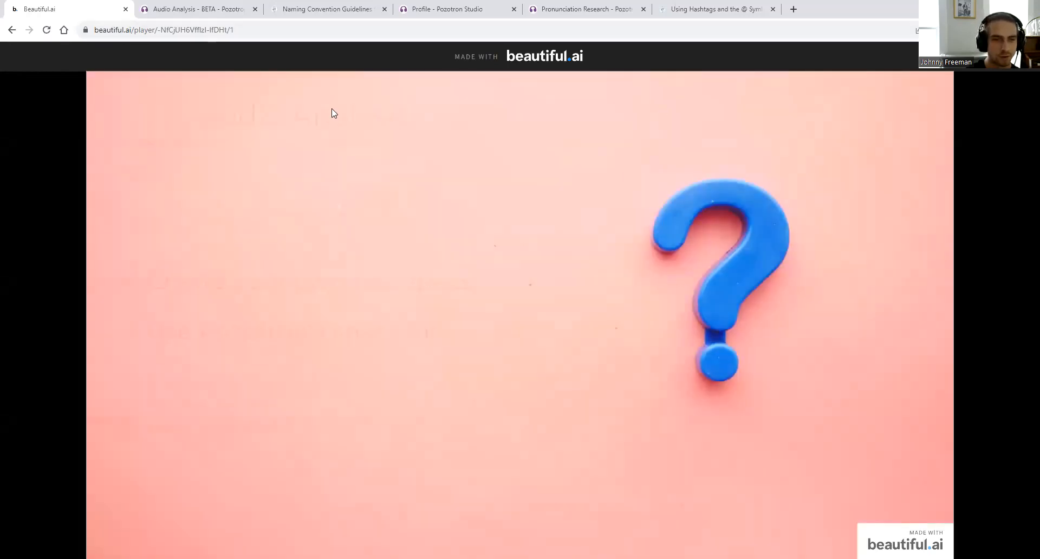
key("Left")
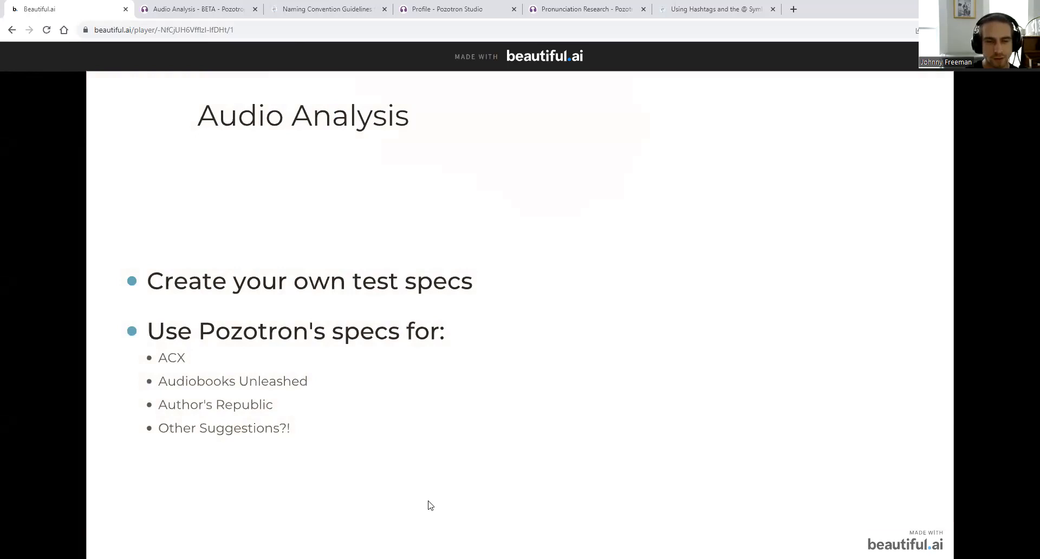
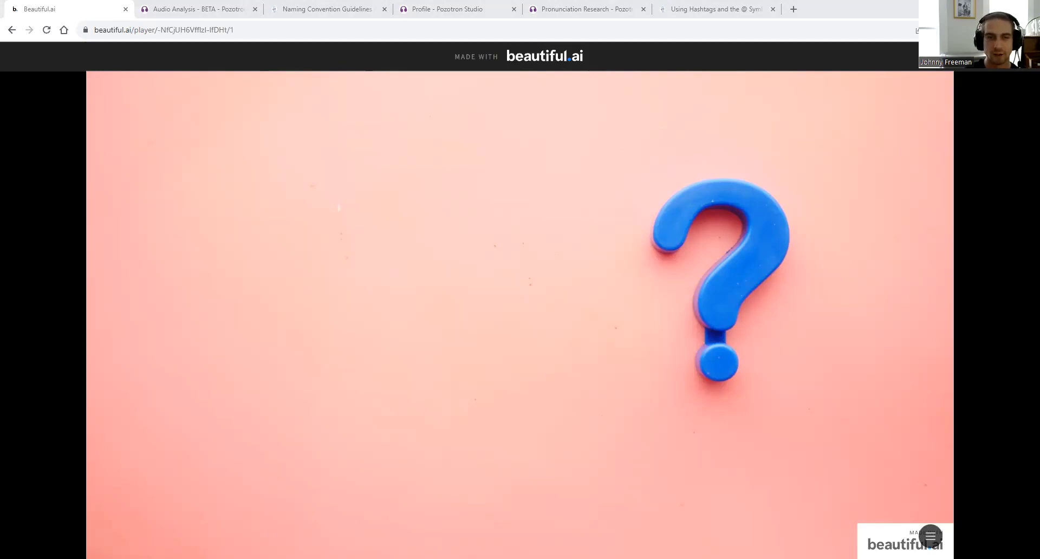
- Close the Audio Analysis, Naming Convention, Profile, Pronunciation Research and Using Hashtags tabs
left_click(254, 9)
left_click(254, 9)
left_click(254, 9)
left_click(255, 10)
left_click(255, 10)
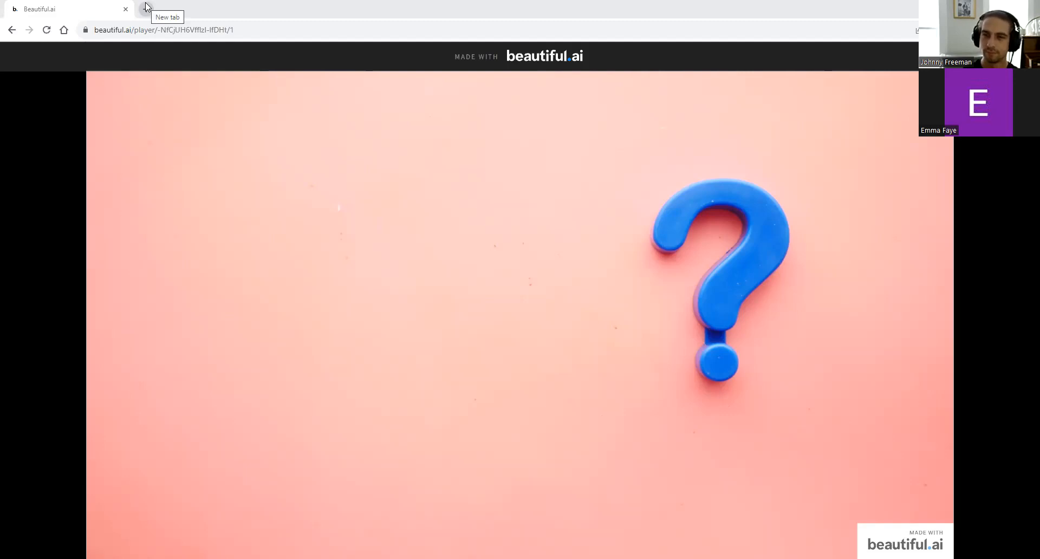
- Load pozotron.com in a new tab, log in, and open Demo Project - 2023's Pronunciation list
left_click(146, 7)
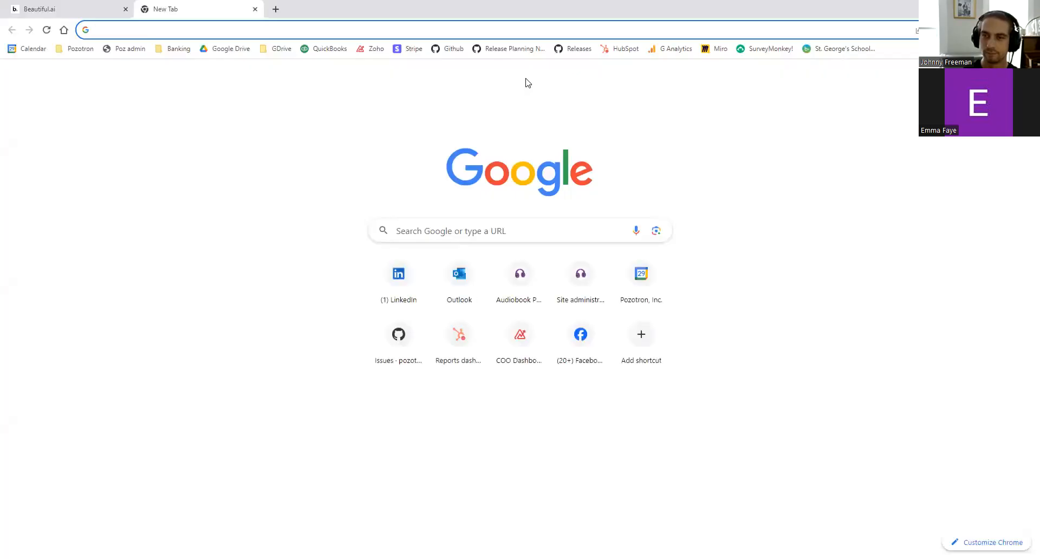
type("pozotron.com")
key("Return")
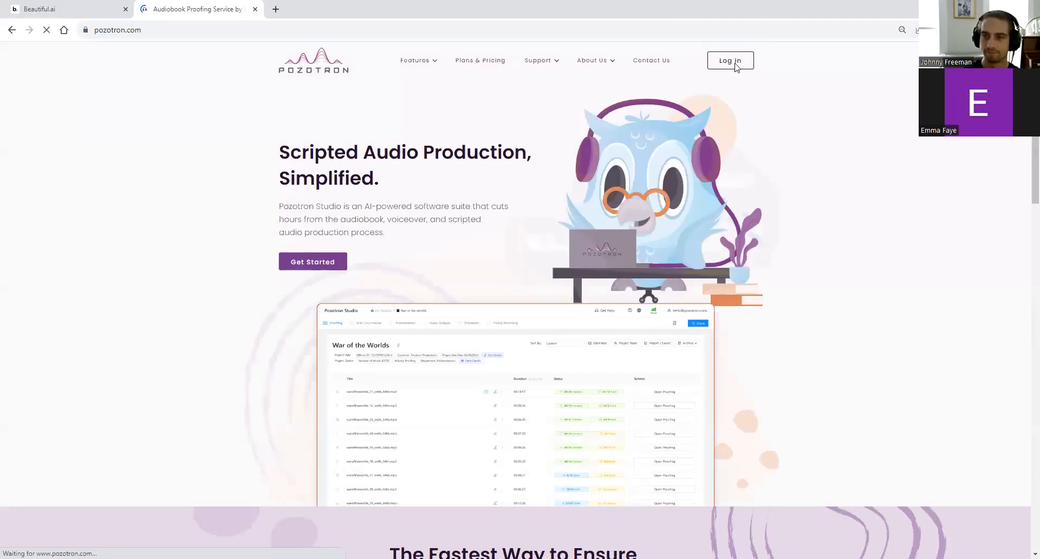
left_click(728, 61)
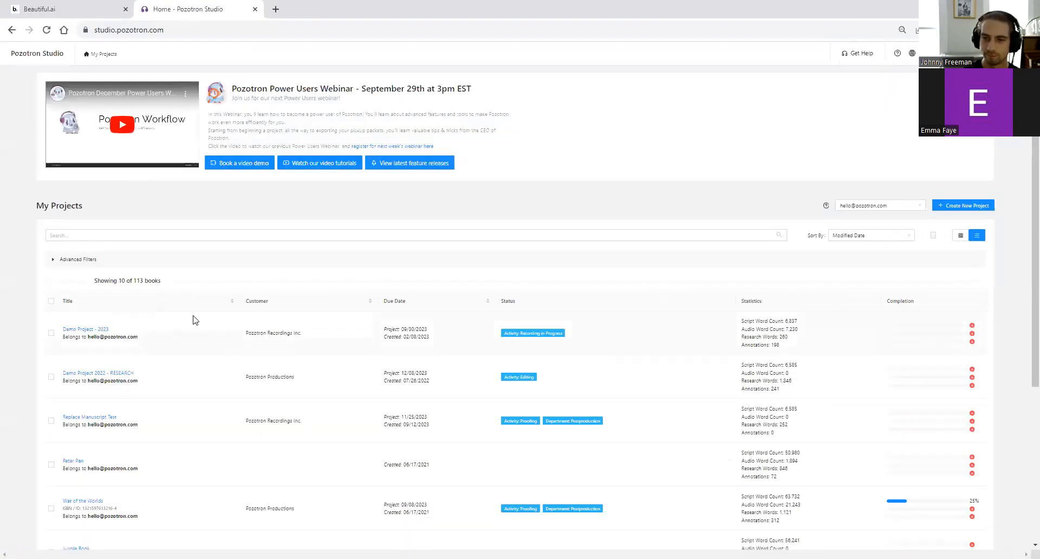
left_click(95, 329)
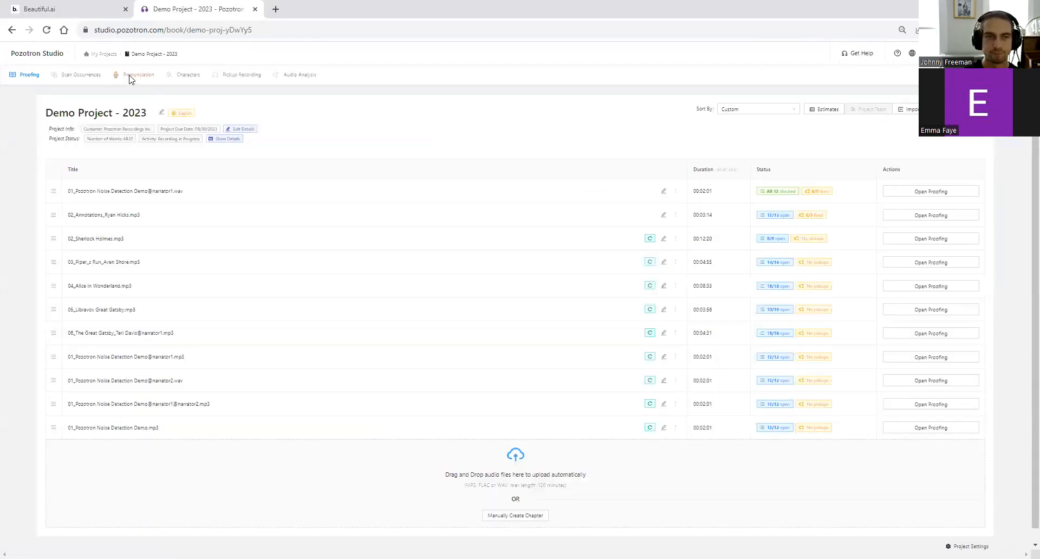
left_click(134, 74)
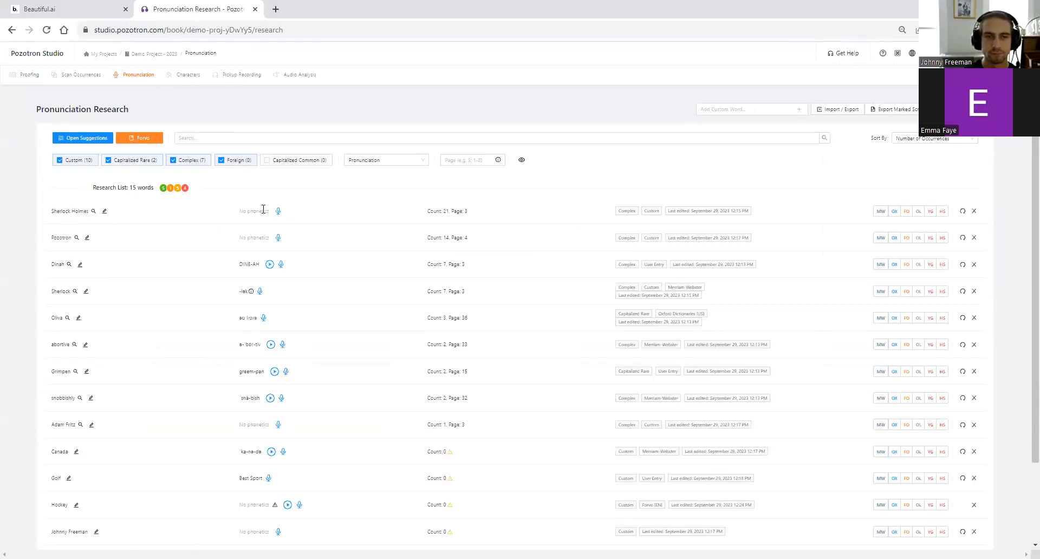
- Switch the research list's default pronunciation dictionary from Forvo to Oxford (US)
left_click(145, 138)
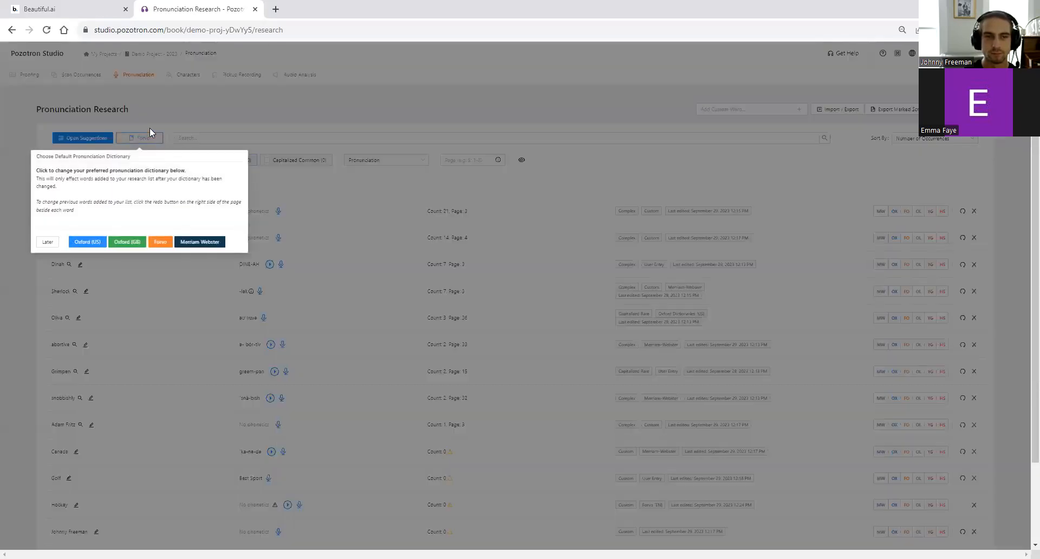
left_click(103, 242)
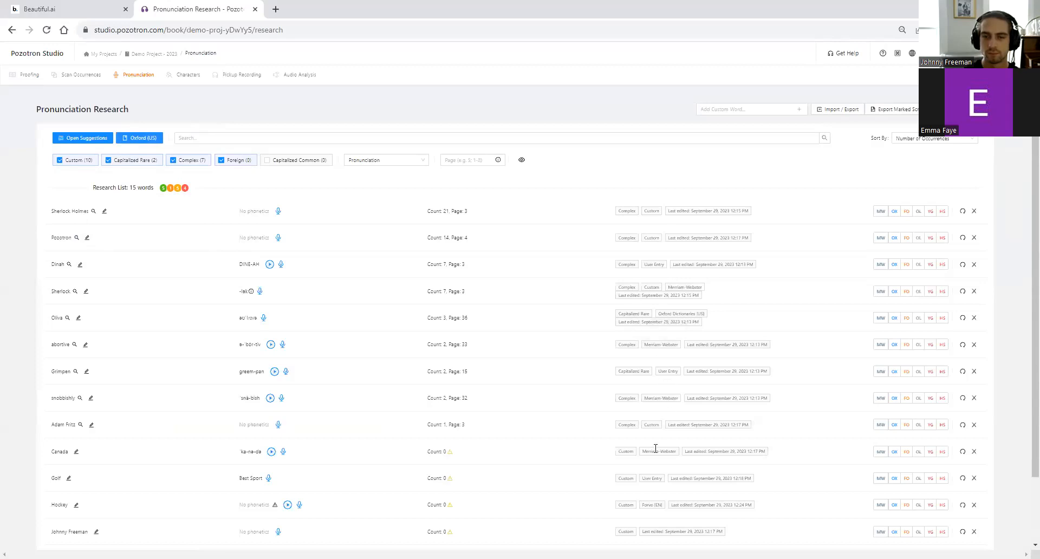
scroll(657, 448, "down", 1)
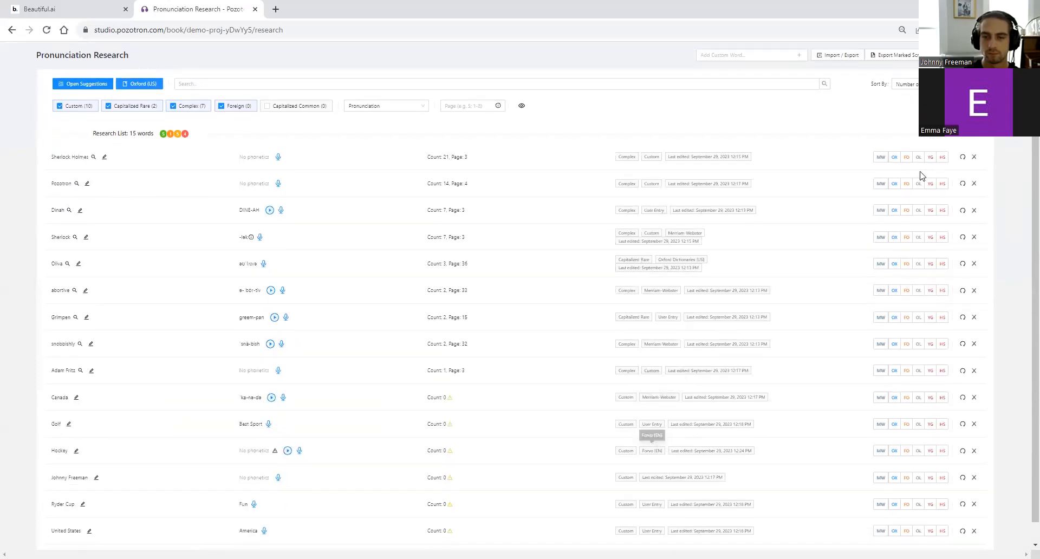
- Update the Sherlock Holmes research word and look it up in Oxford via its OX button
left_click(961, 158)
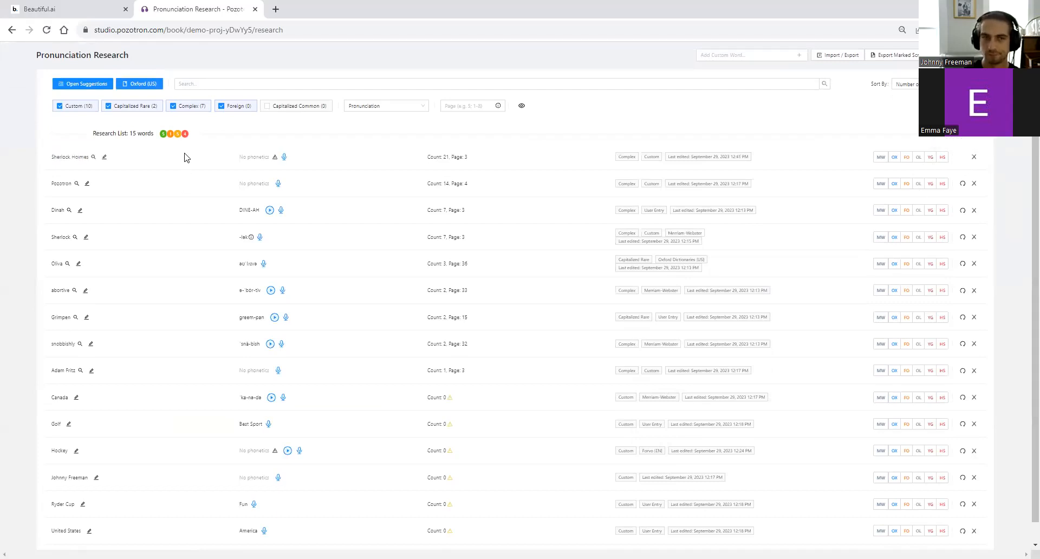
scroll(129, 144, "up", 1)
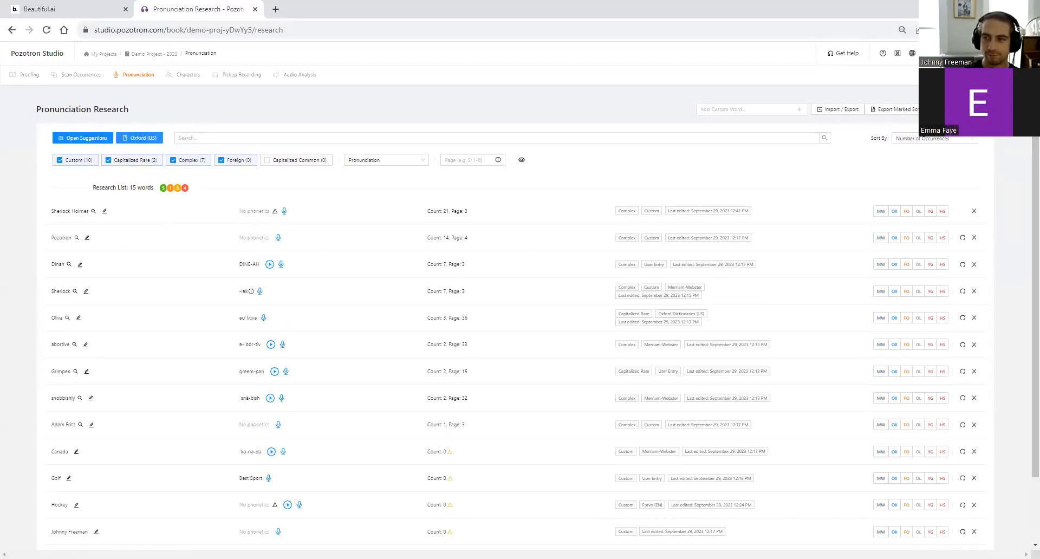
scroll(908, 220, "down", 2)
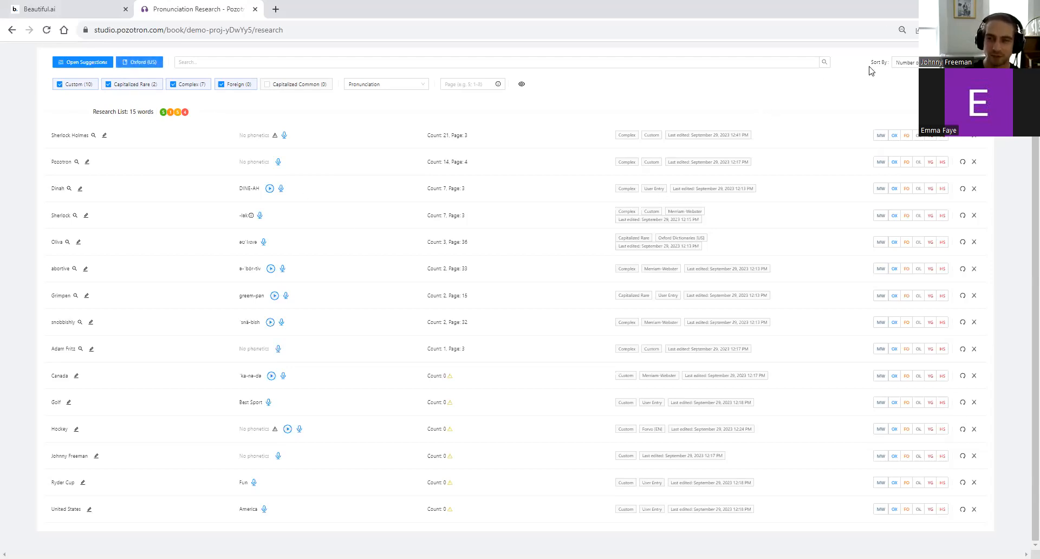
scroll(535, 116, "up", 1)
scroll(861, 157, "down", 1)
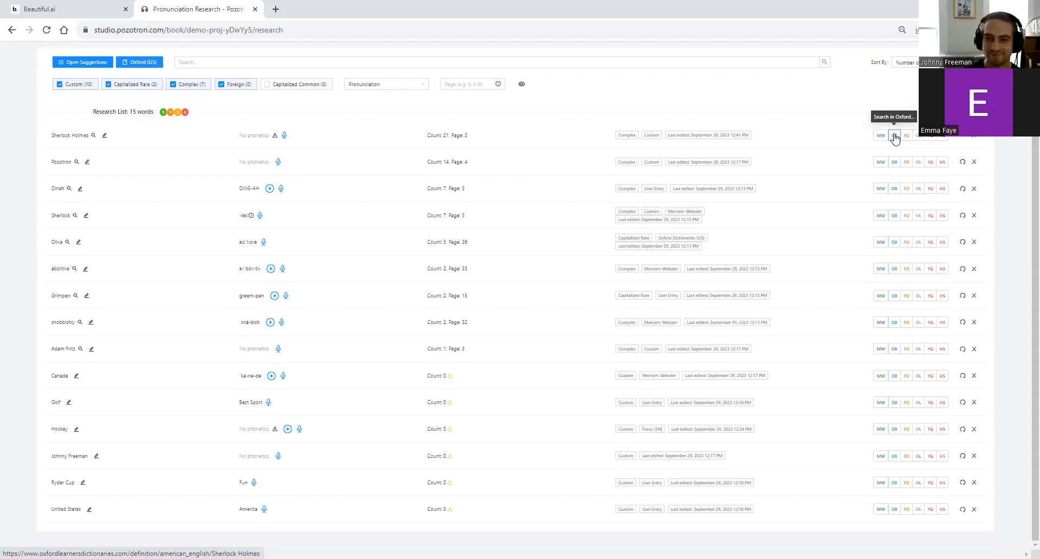
left_click(895, 136)
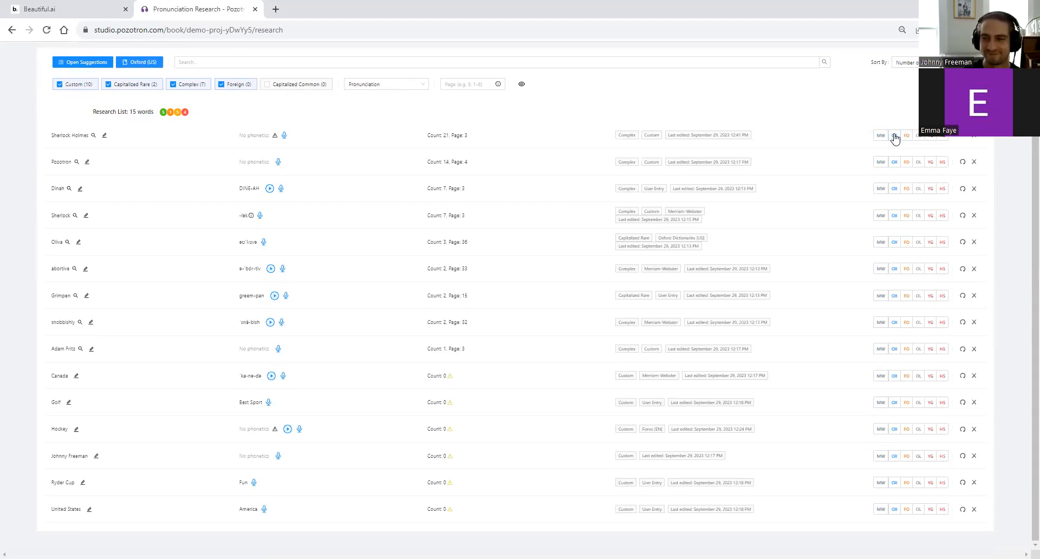